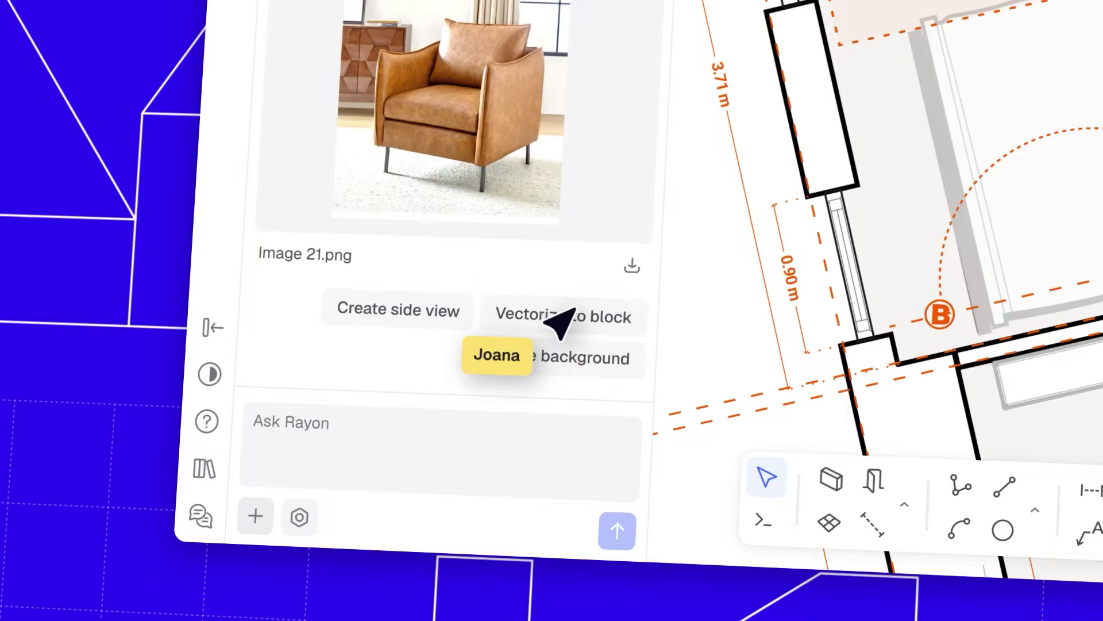
left_click(571, 313)
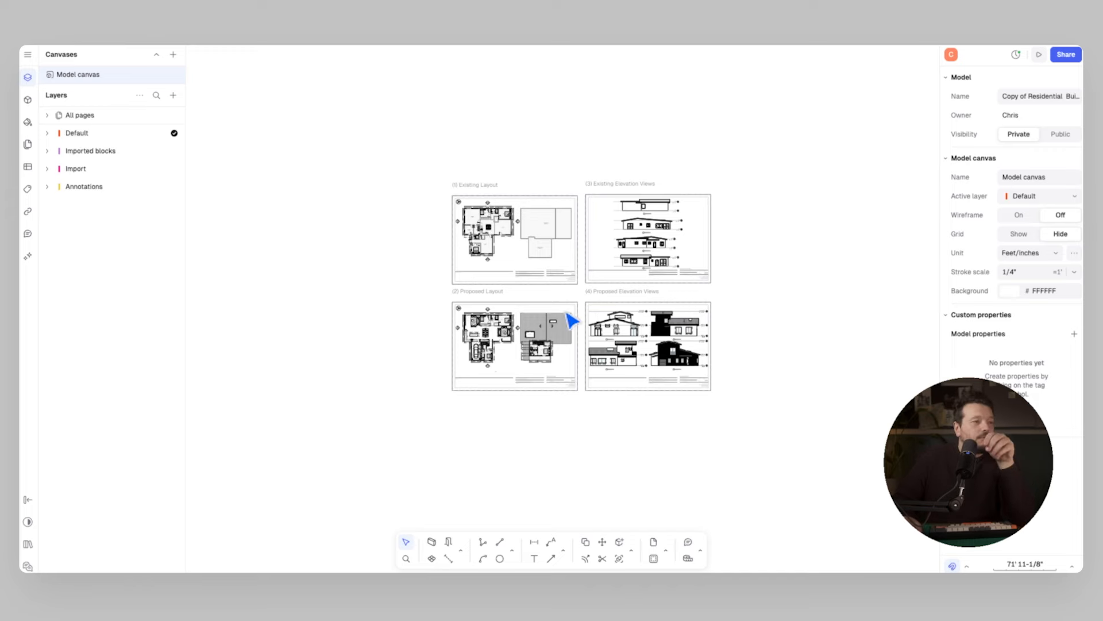
Step: Examine the existing and proposed layout and elevation sheets on the model canvas, ending on the Proposed Elevation Views sheet
scroll(572, 321, "up", 5)
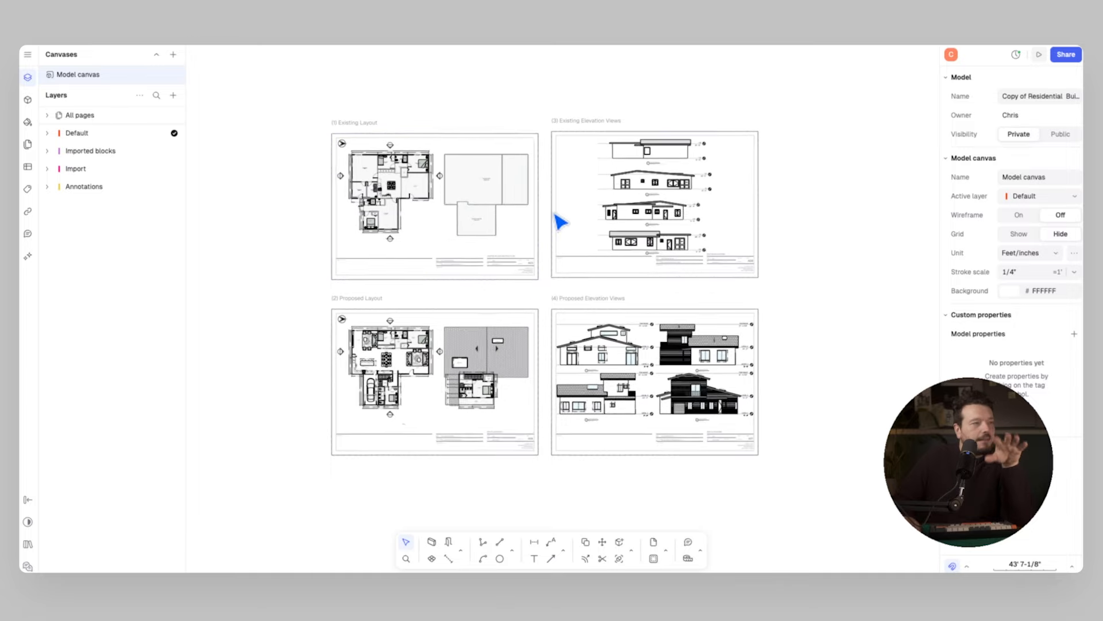
scroll(399, 201, "up", 4)
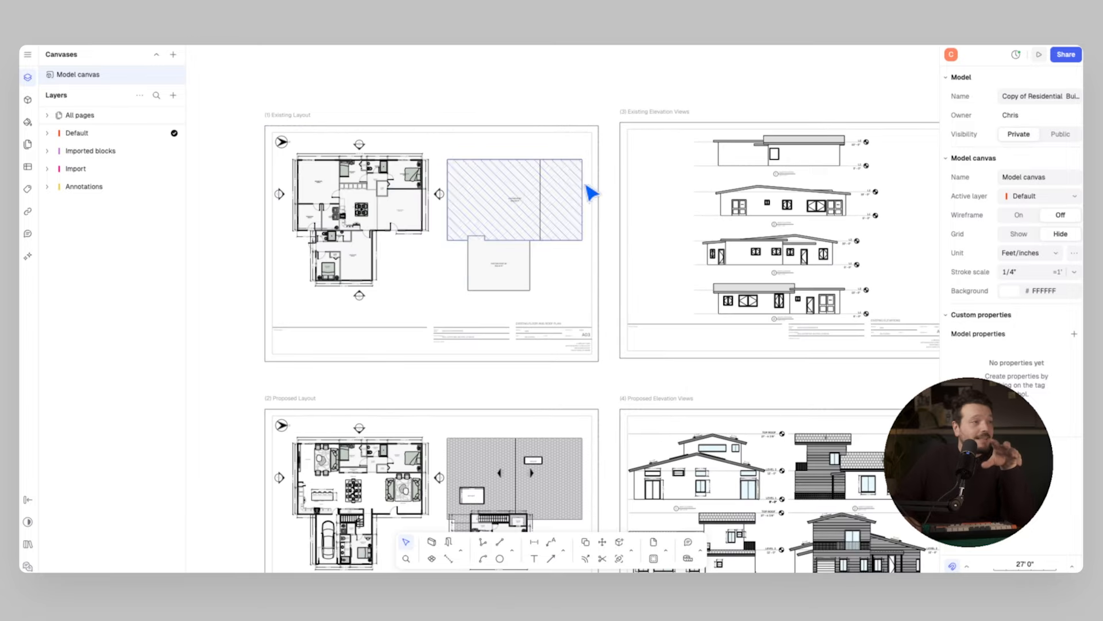
scroll(566, 194, "up", 2)
scroll(634, 227, "right", 5)
scroll(609, 214, "down", 5)
scroll(609, 215, "left", 3)
scroll(657, 178, "left", 3)
scroll(599, 177, "right", 6)
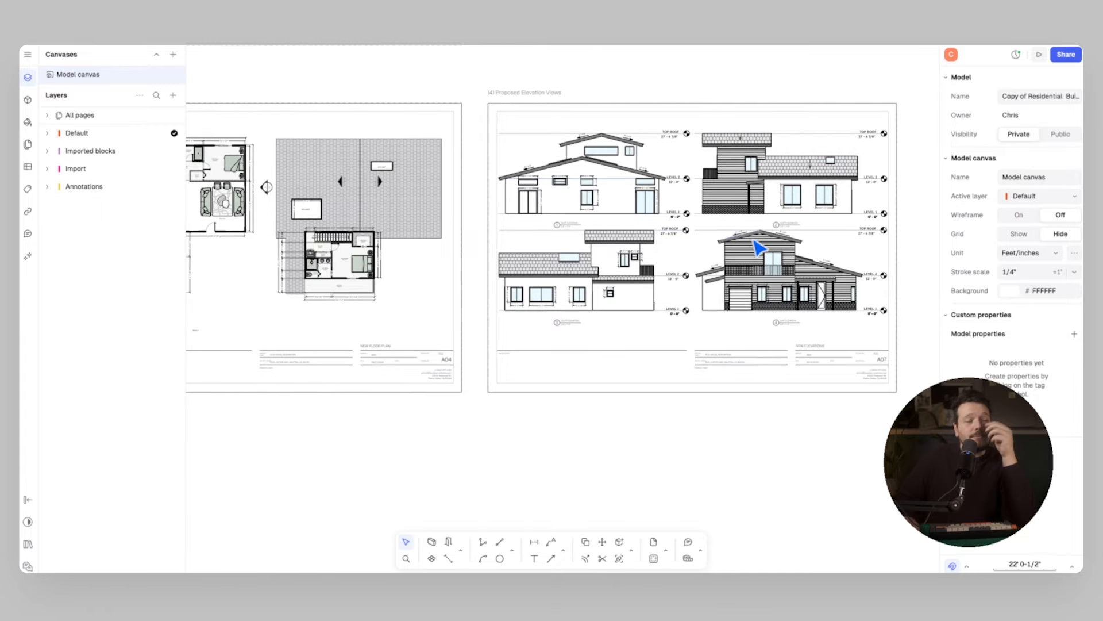
scroll(721, 246, "right", 3)
scroll(680, 240, "up", 3, "ctrl")
scroll(732, 239, "right", 3)
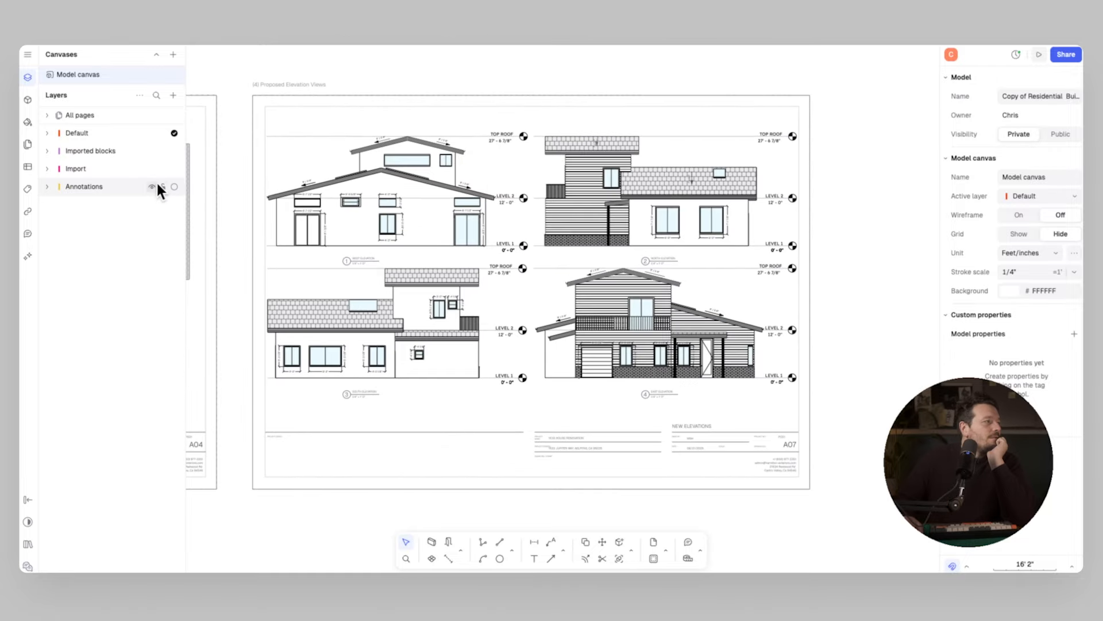
Step: Hide the Annotations layer to leave the proposed elevations clear of dimensions and labels
left_click(152, 186)
scroll(506, 273, "left", 1)
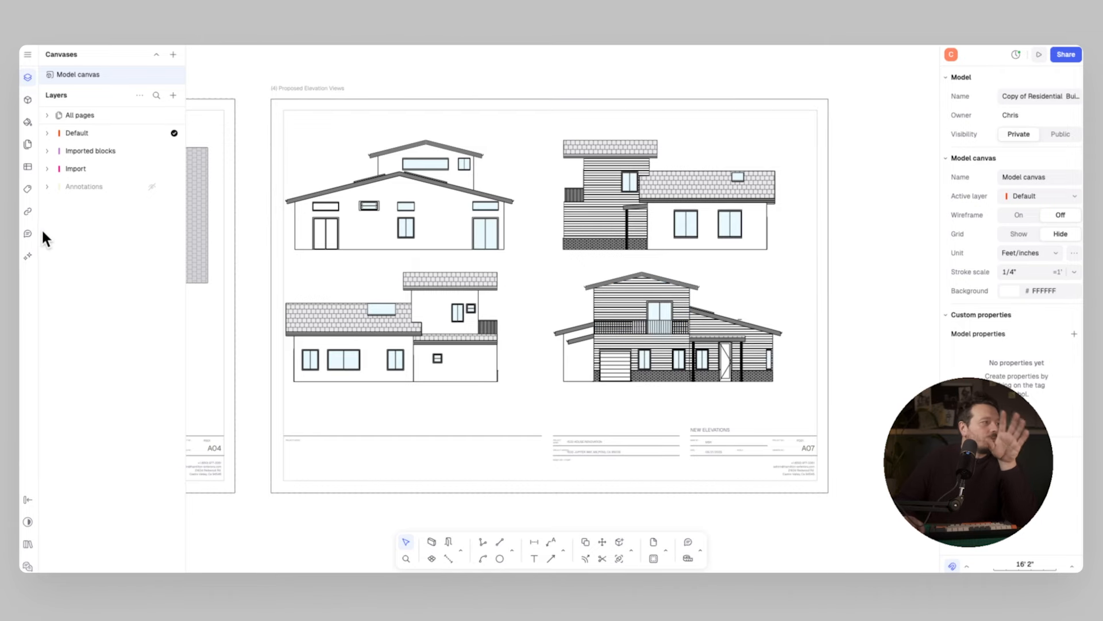
Step: Open the Rayon AI assistant and set up a Stylize > Render request, with the proposed elevation containing the garage door in view
left_click(28, 256)
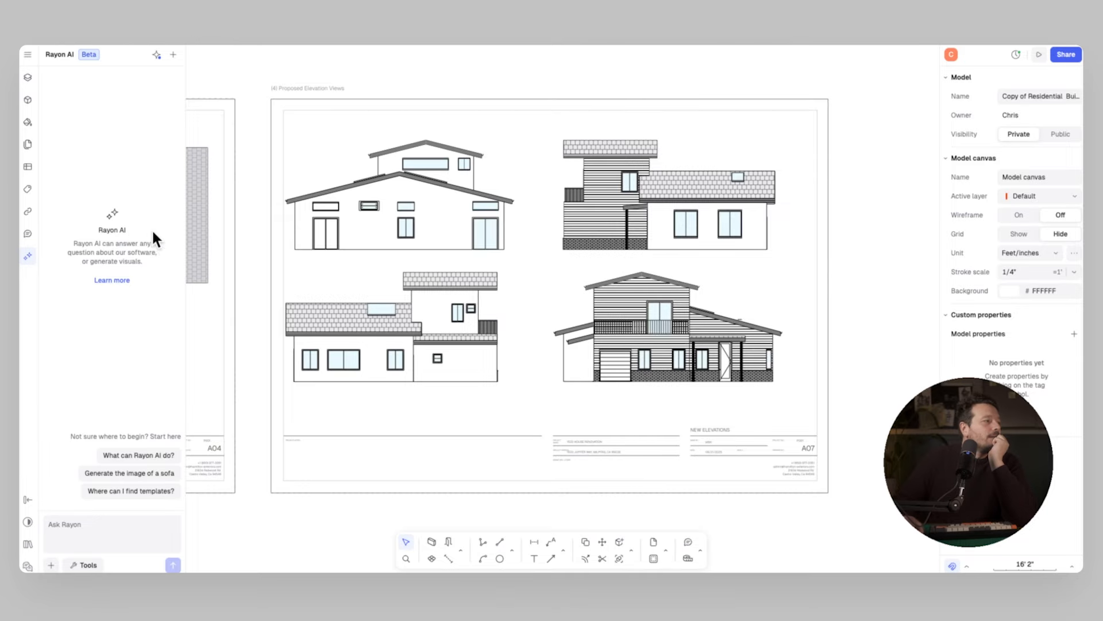
middle_click_drag(500, 341, 539, 326)
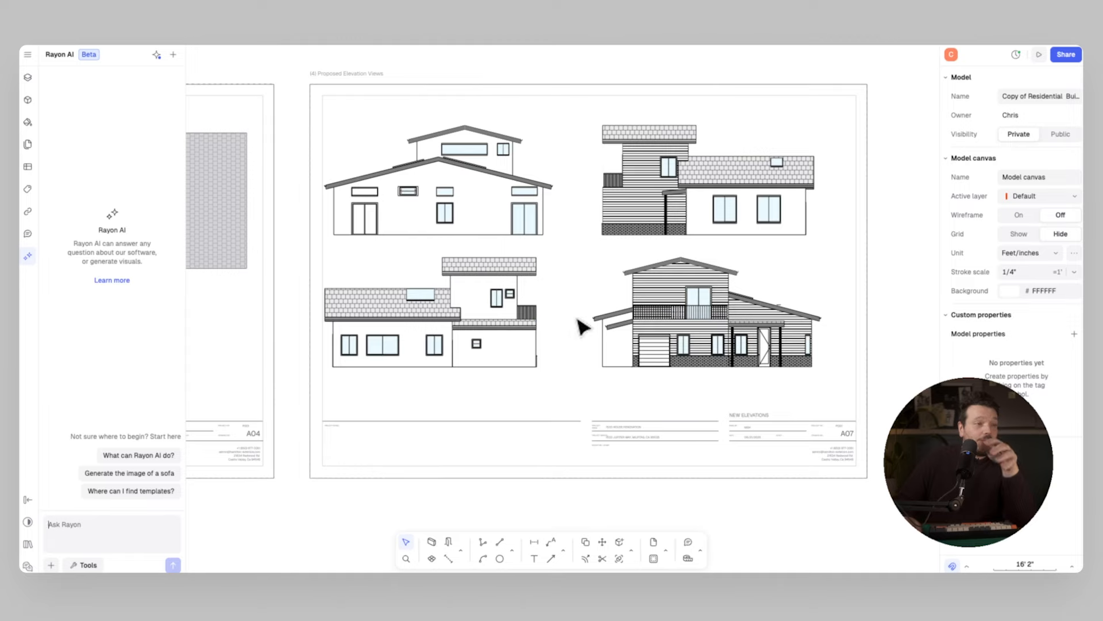
middle_click_drag(612, 319, 531, 296)
scroll(660, 332, "up", 5)
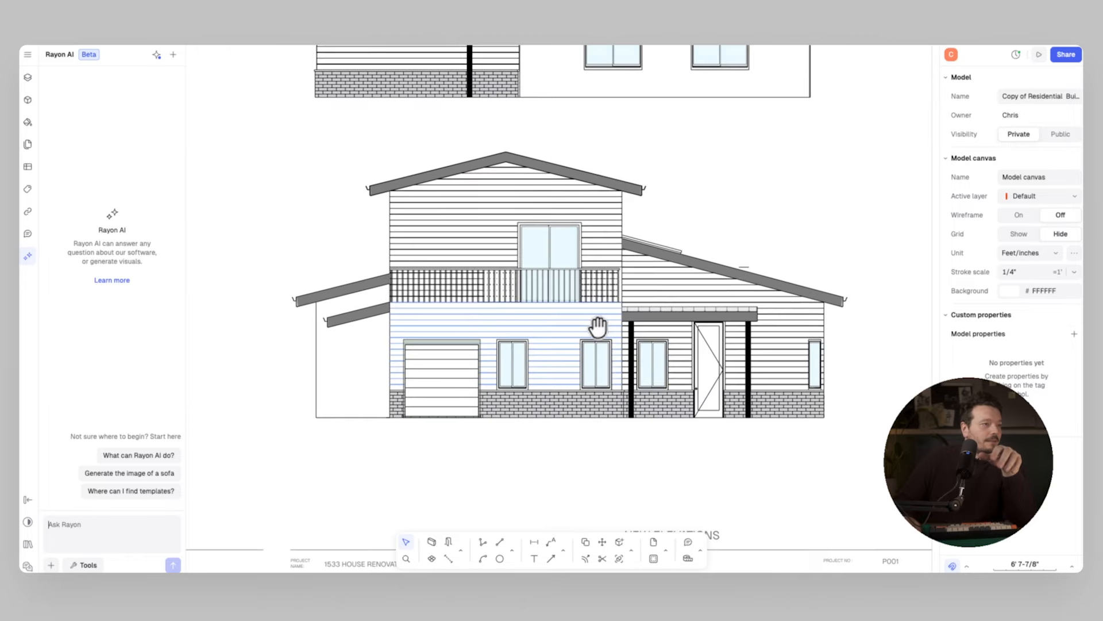
middle_click_drag(560, 364, 562, 364)
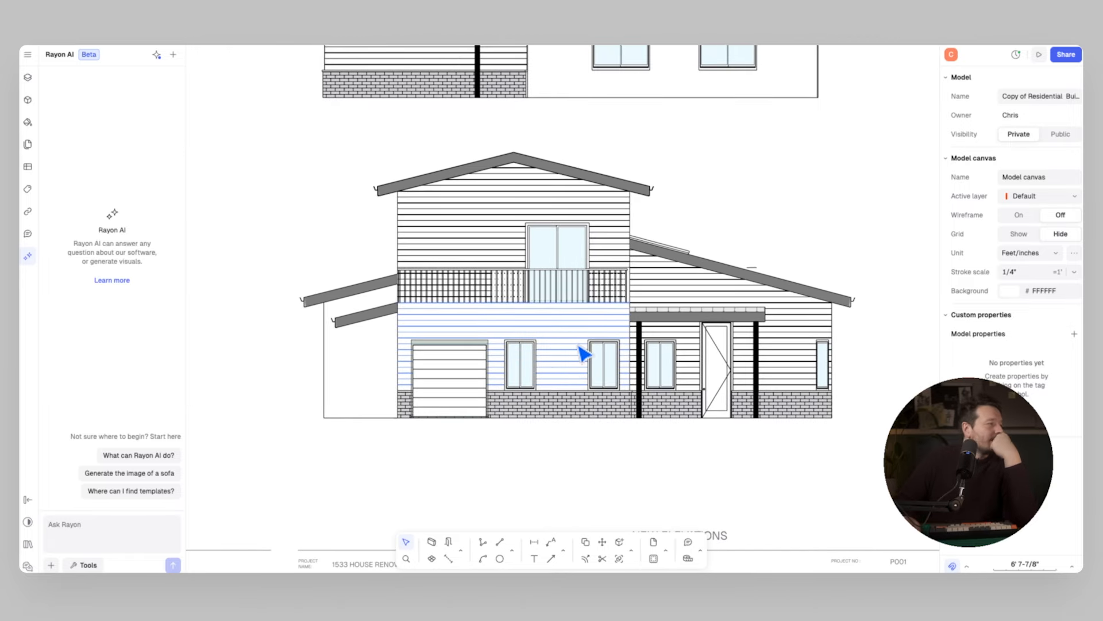
left_click(88, 565)
mouse_move(165, 480)
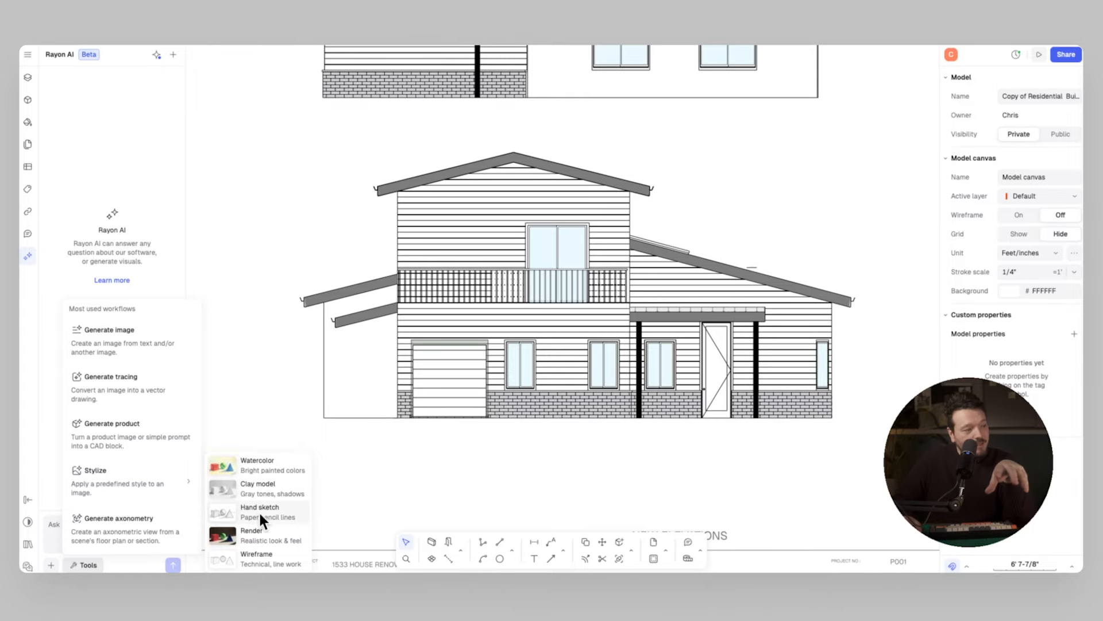
left_click(273, 539)
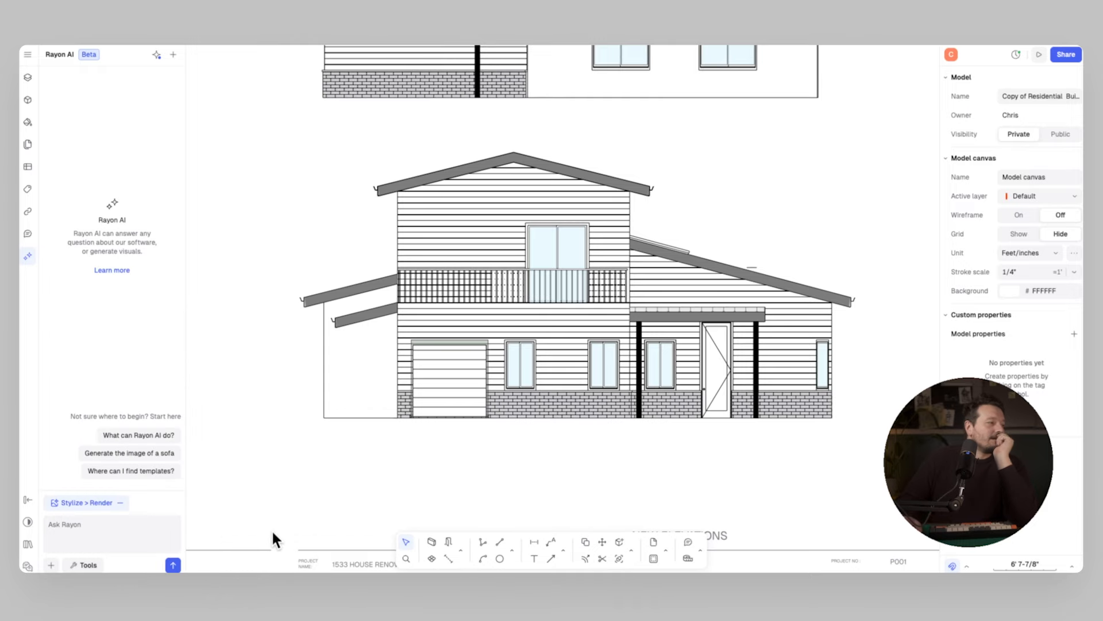
Step: Attach a screenshot framing the whole garage-side elevation and submit the render request
left_click(52, 566)
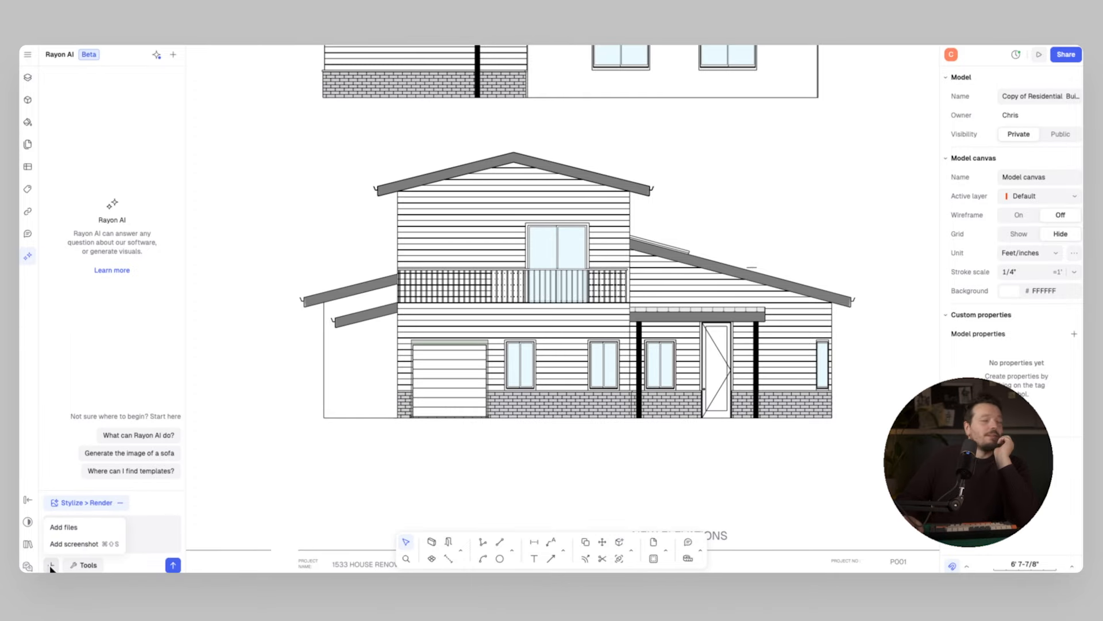
left_click(74, 542)
left_click(288, 131)
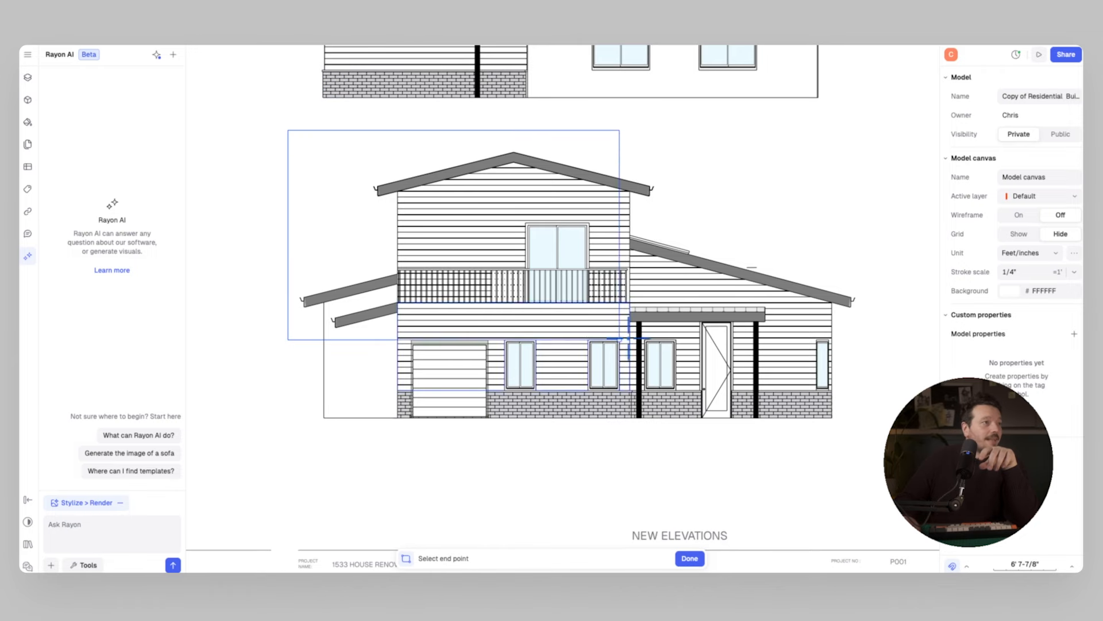
left_click(885, 452)
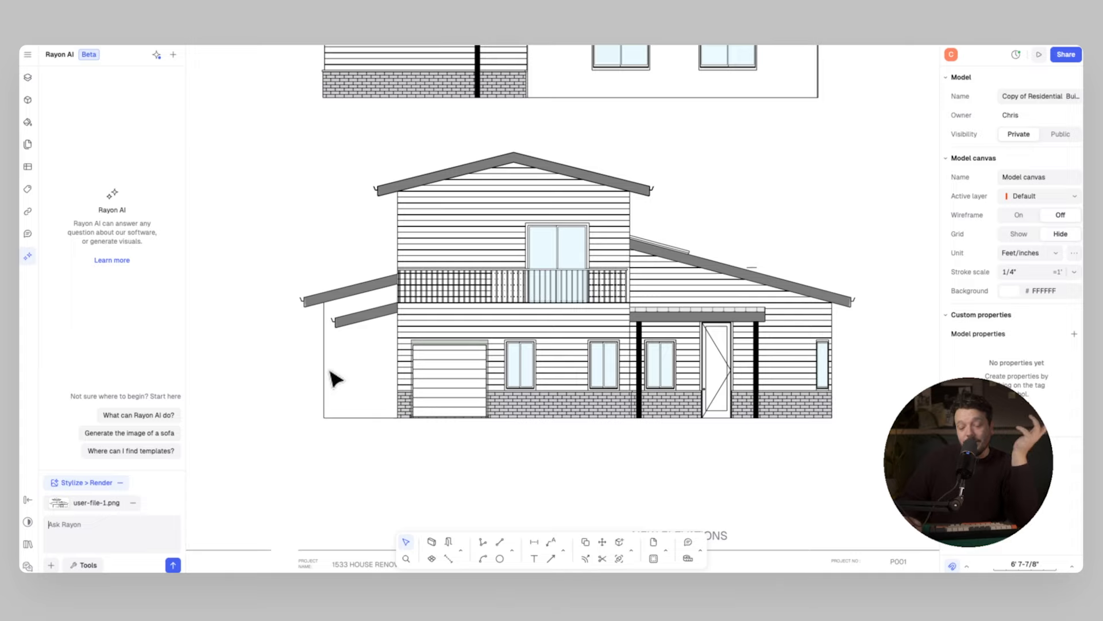
key("Return")
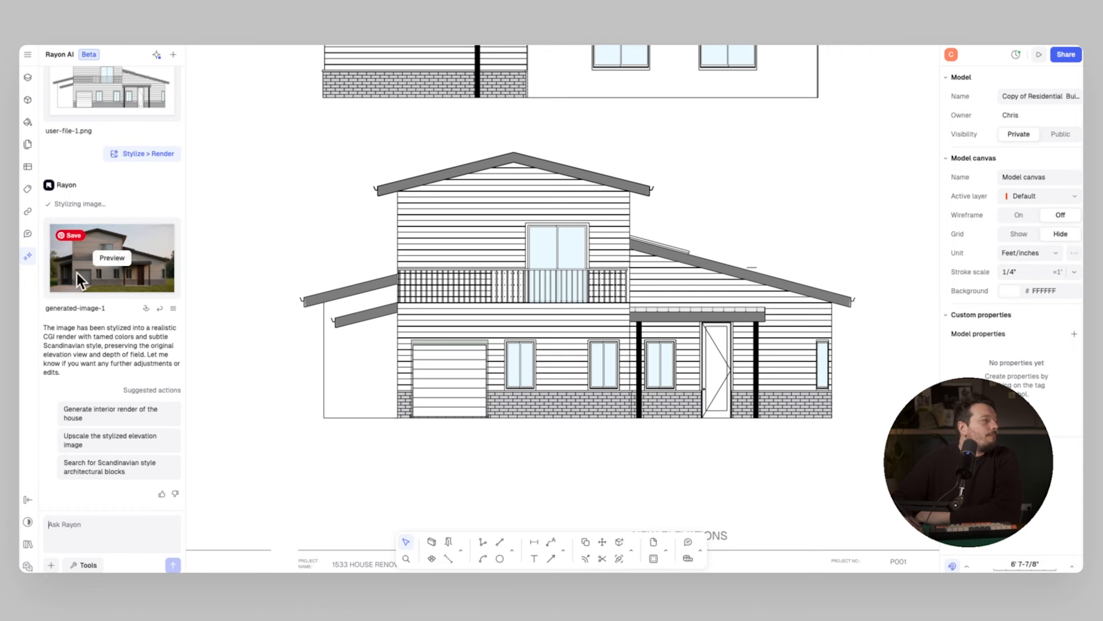
Step: Preview the generated render of the house and insert it as an image on the canvas
left_click(112, 258)
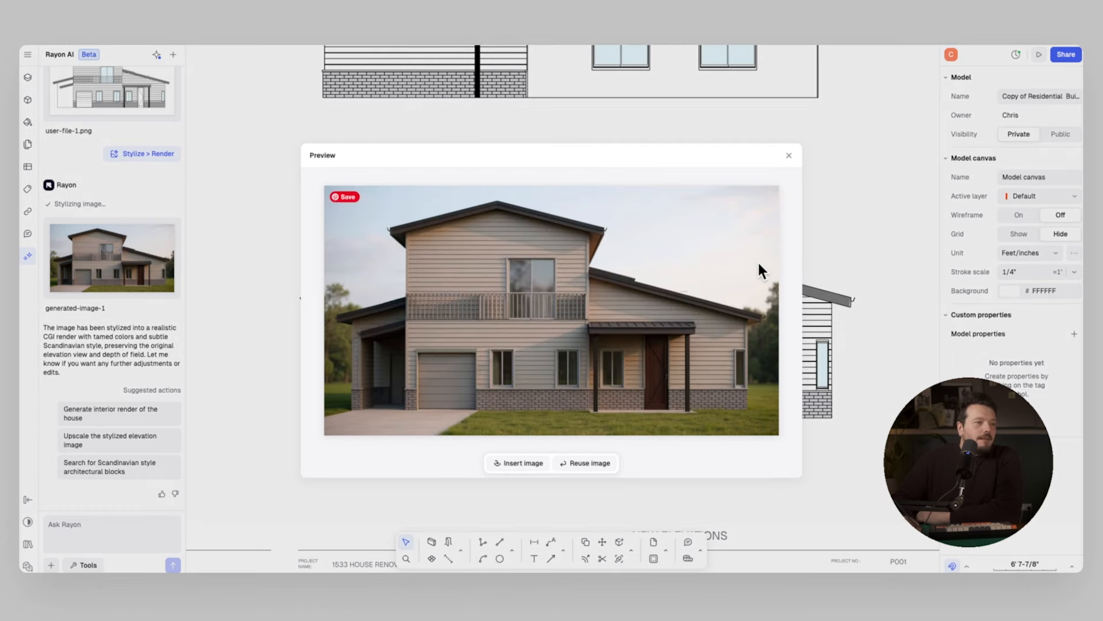
left_click(790, 155)
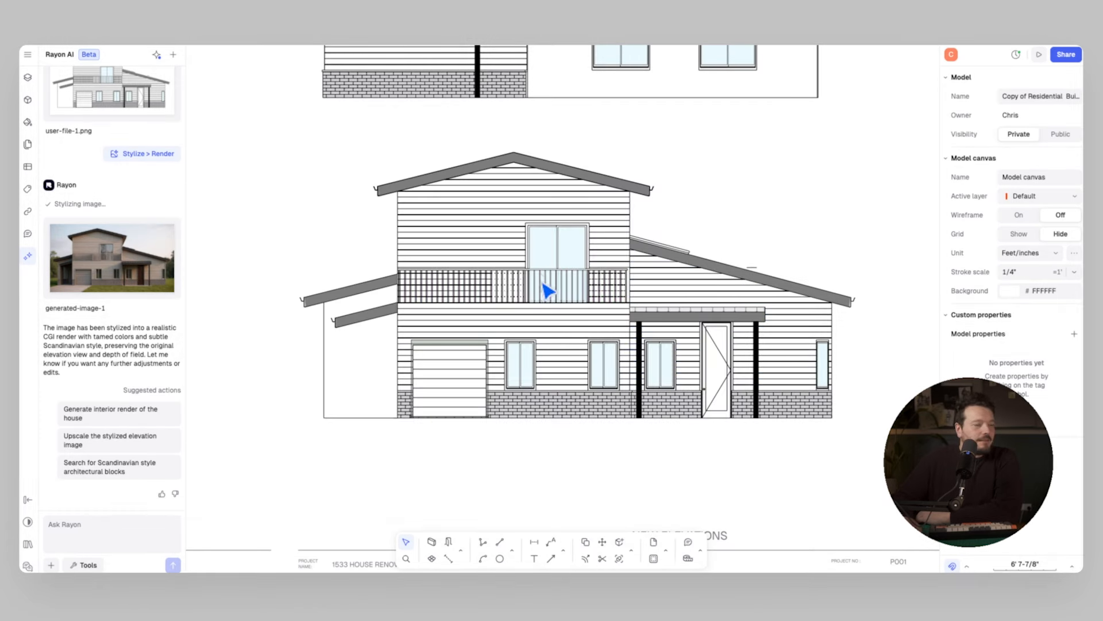
mouse_move(114, 276)
left_click(118, 257)
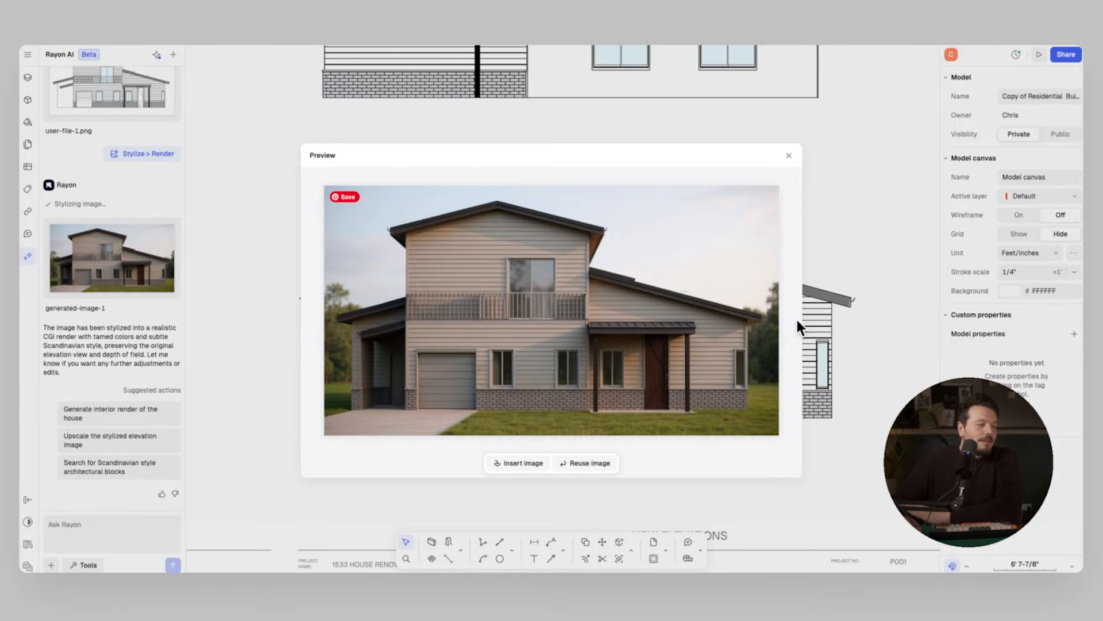
left_click(532, 465)
scroll(473, 257, "down", 2)
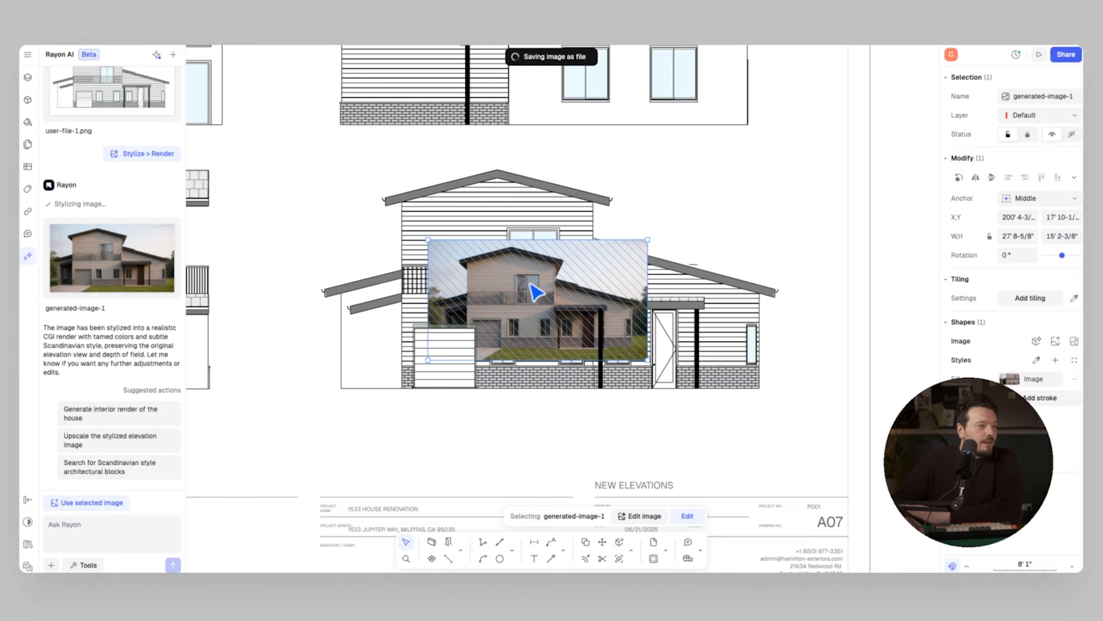
Step: Move the render into the empty space beside the A07 elevation sheet and enlarge it proportionally to about 46' 9-1/2" by 25' 7-3/4"
left_click_drag(529, 284, 801, 246)
middle_click_drag(801, 246, 478, 243)
left_click_drag(478, 244, 675, 220)
scroll(566, 235, "down", 2)
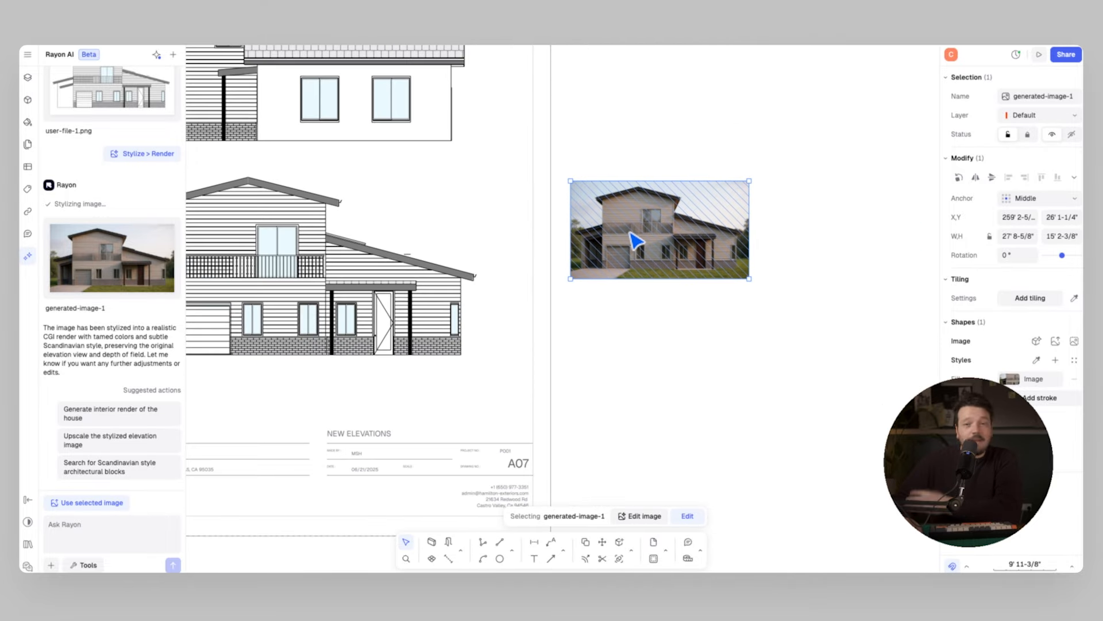
middle_click_drag(703, 242, 573, 220)
left_click_drag(623, 258, 730, 352, "shift")
middle_click_drag(648, 233, 646, 372)
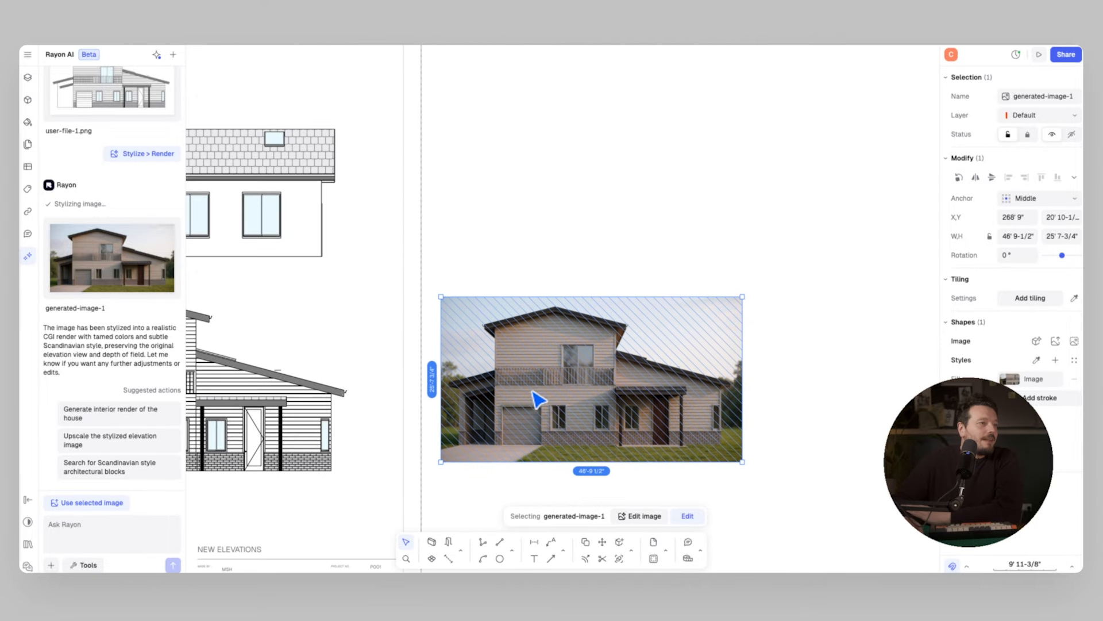
left_click_drag(532, 392, 532, 225)
middle_click_drag(532, 225, 572, 239)
left_click(632, 341)
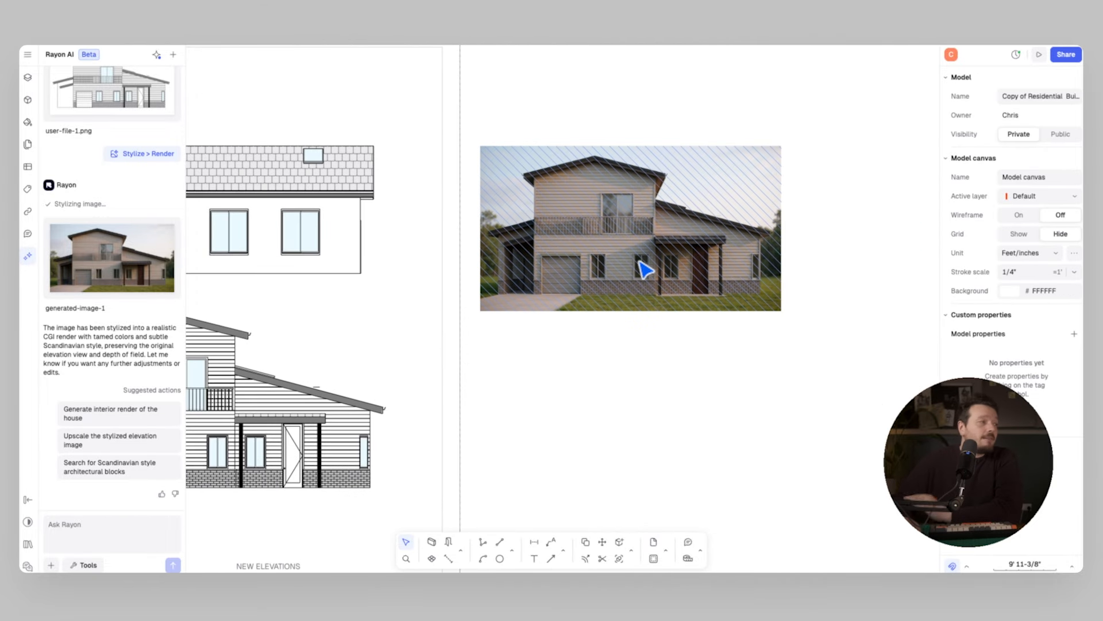
Step: Reference the placed render in the AI chat and submit the prompt "make the white timber cladding black"
left_click(595, 223)
right_click(621, 223)
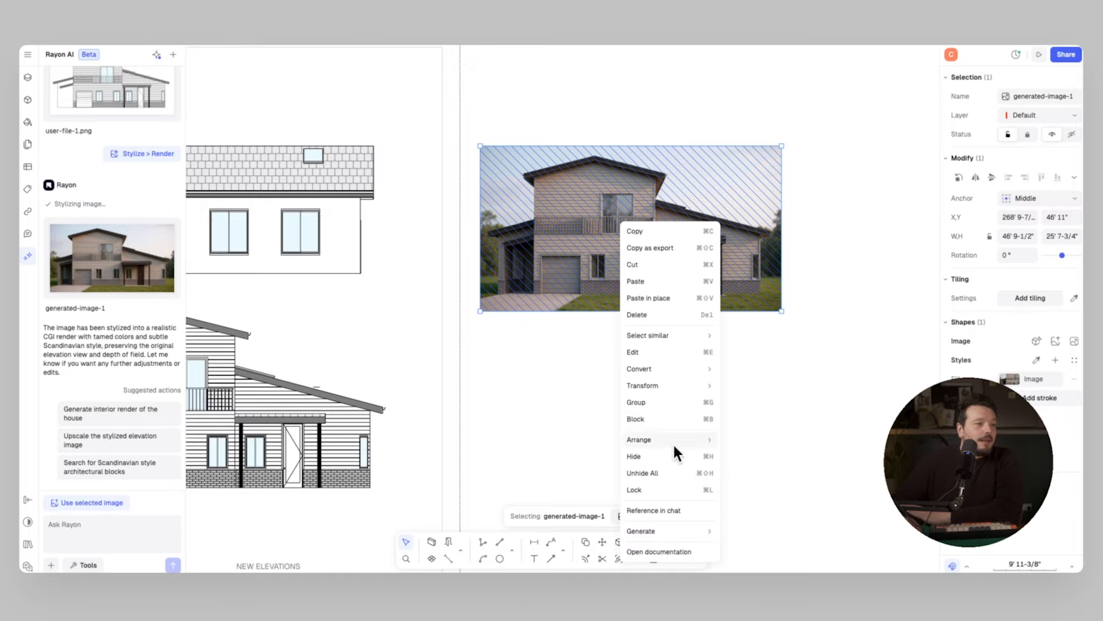
left_click(687, 511)
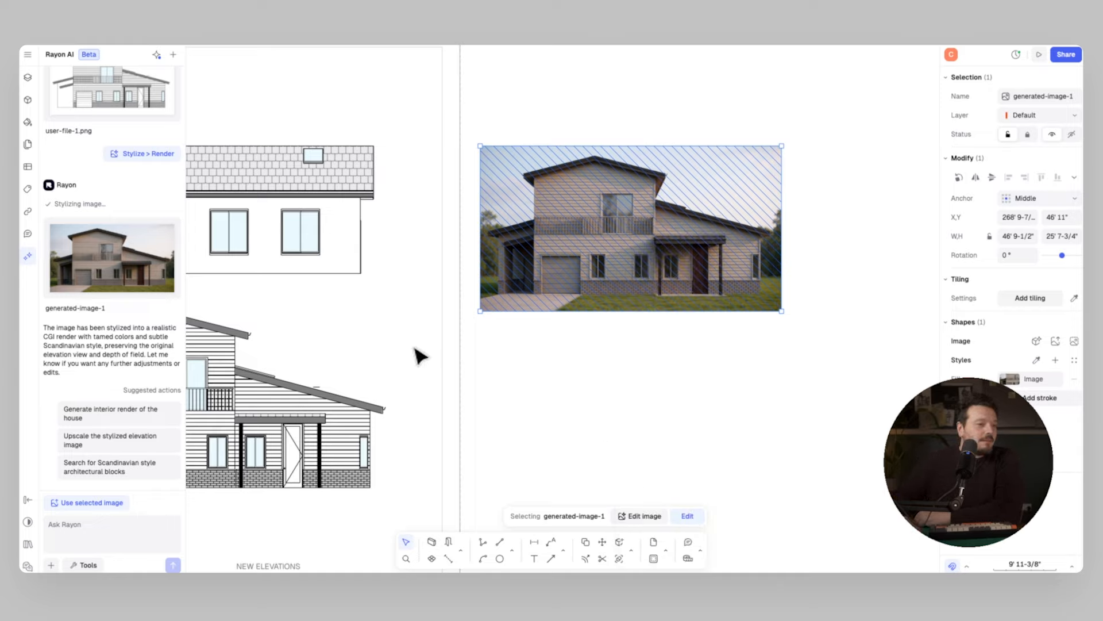
left_click(80, 523)
type("ma")
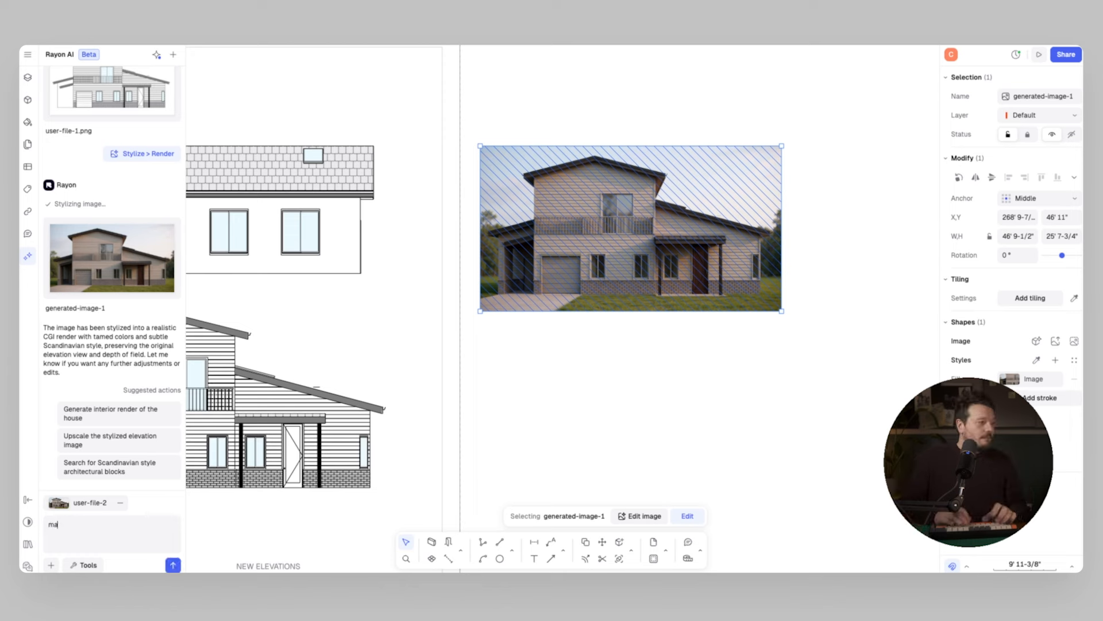
type("ke the thite timber c")
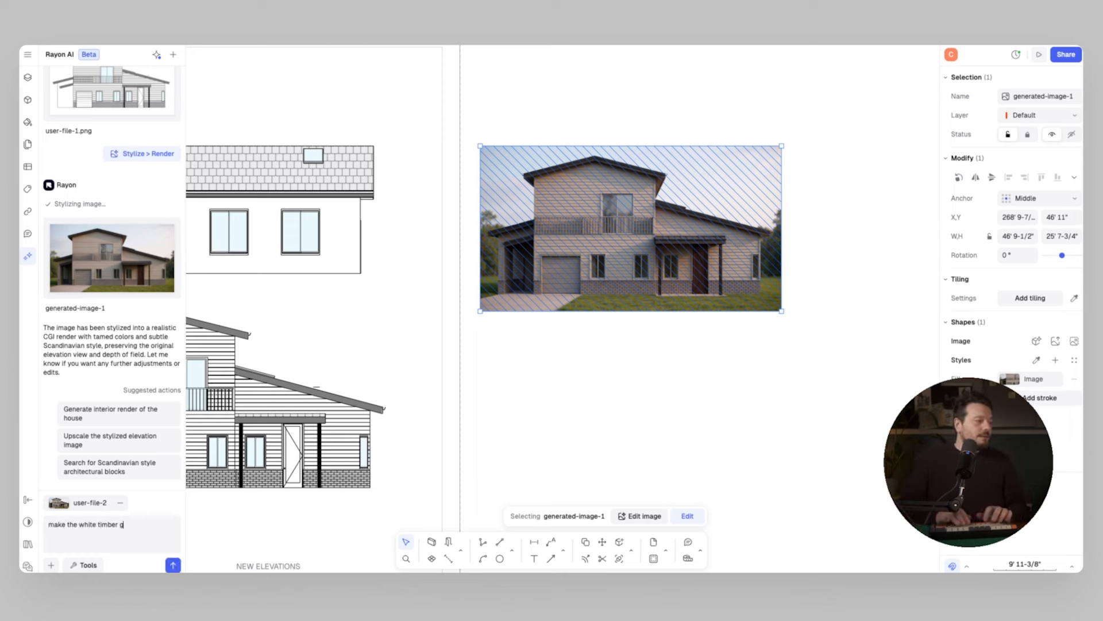
type("ladding black")
key("Return")
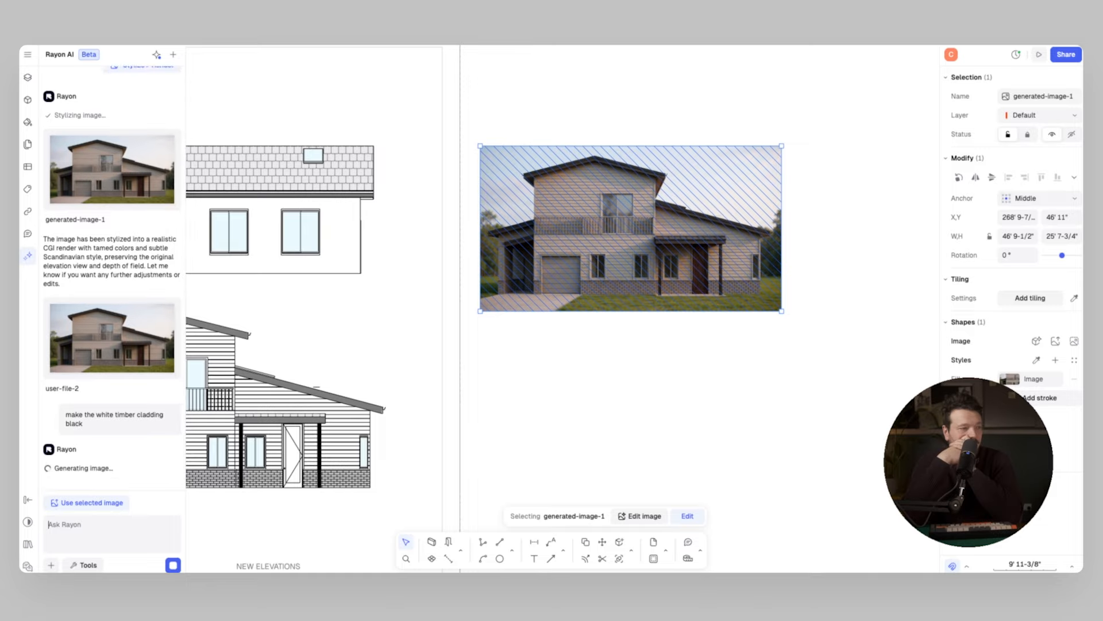
Step: Preview the black-cladding render and place it on the canvas directly below the first render
left_click(109, 402)
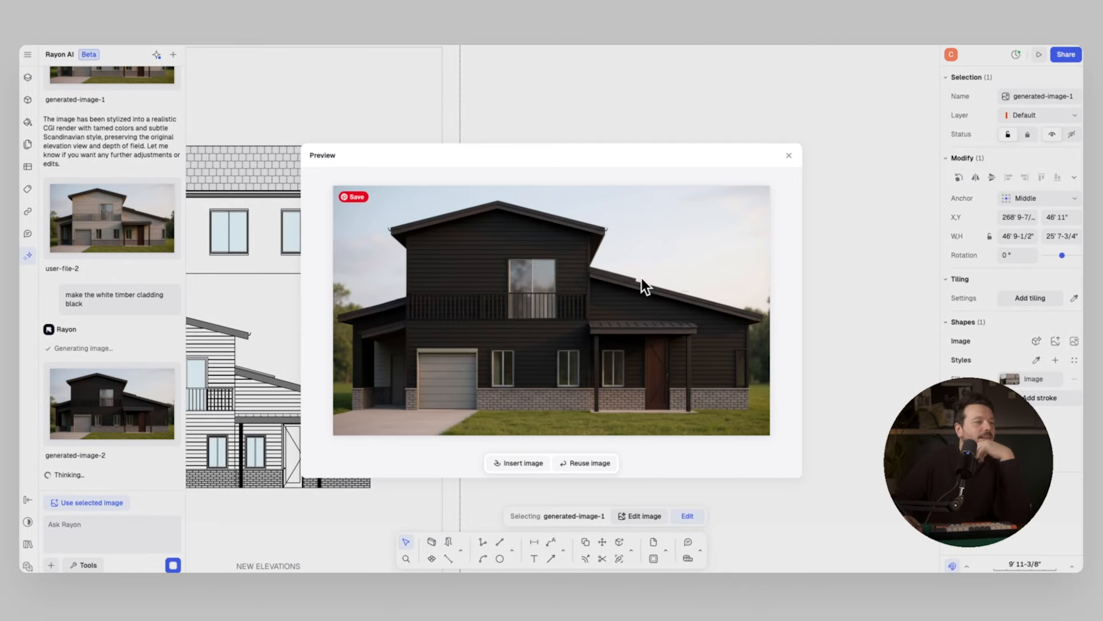
left_click(789, 155)
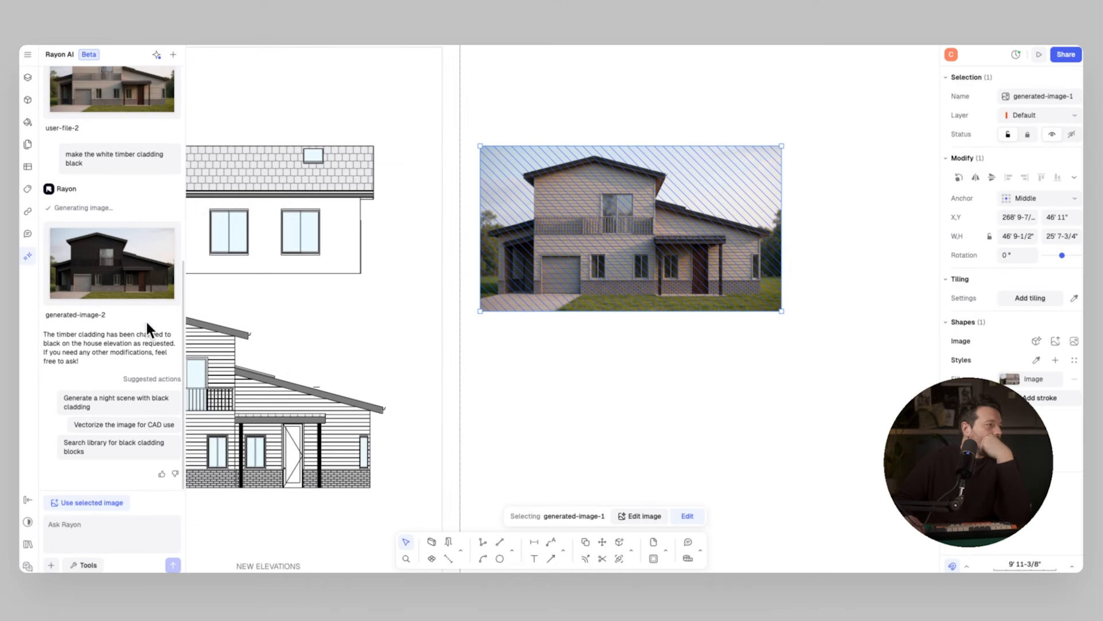
left_click_drag(147, 310, 766, 371)
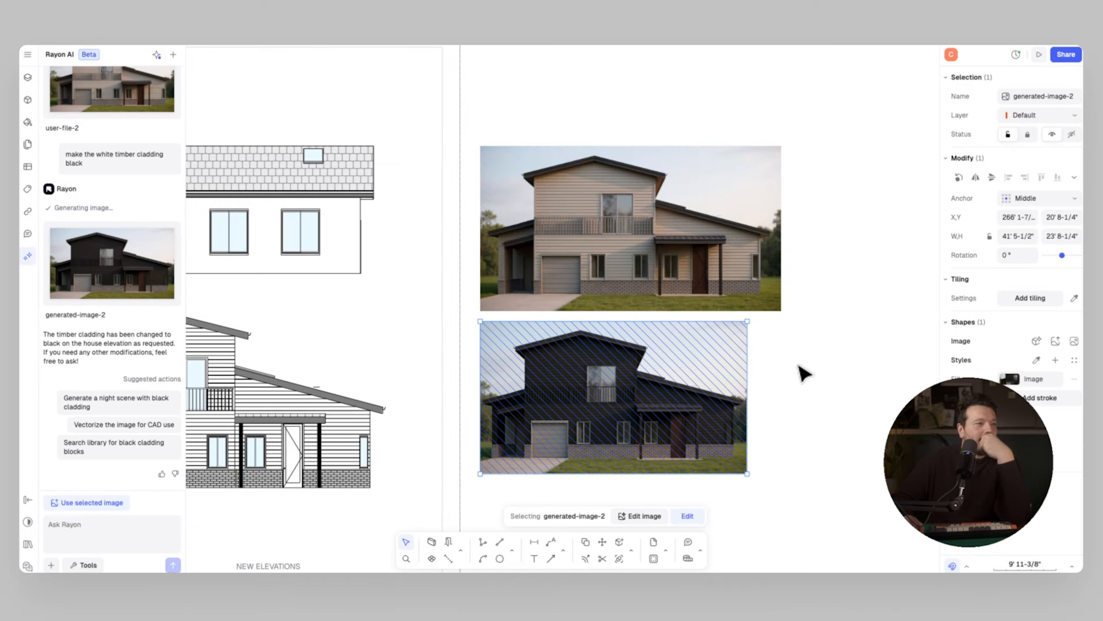
Step: Enlarge the black-cladding render to about 46' 6-3/8" by 26' 7", roughly matching the width of the render above
middle_click_drag(776, 361, 661, 212)
left_click_drag(633, 325, 665, 343)
left_click(686, 310)
middle_click_drag(671, 247, 681, 326)
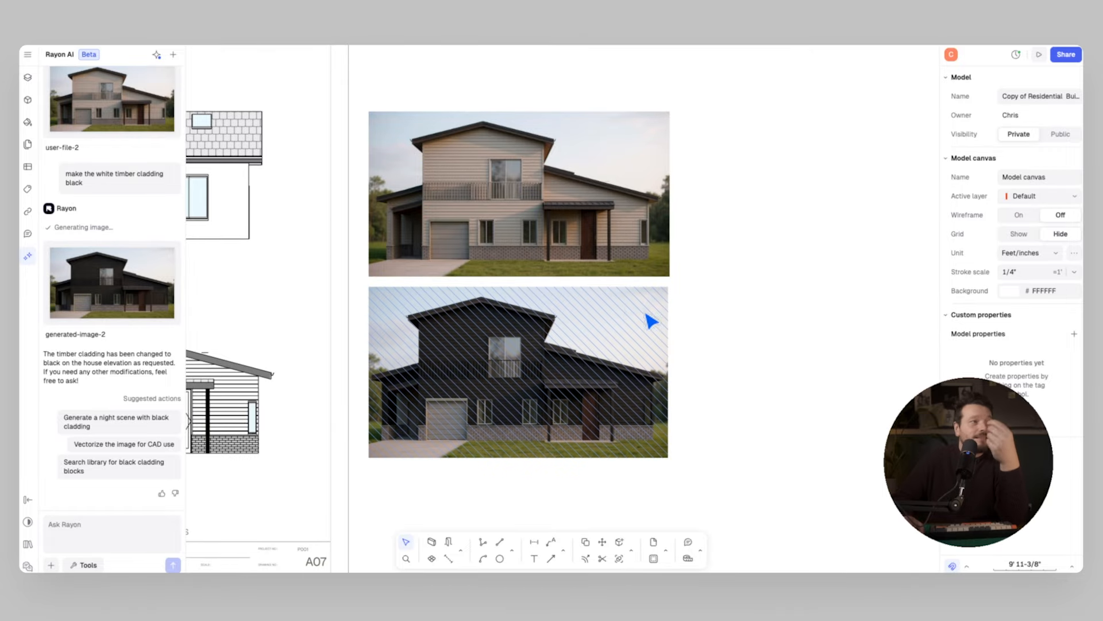
Step: Reference the light-clad render in a new AI chat and submit the prompt "make the brick orange and the window frames black"
scroll(623, 276, "down", 1)
mouse_move(707, 285)
middle_mouse_down()
mouse_move(712, 327)
mouse_move(743, 269)
middle_mouse_up()
middle_click_drag(599, 231, 552, 266)
left_click(555, 272)
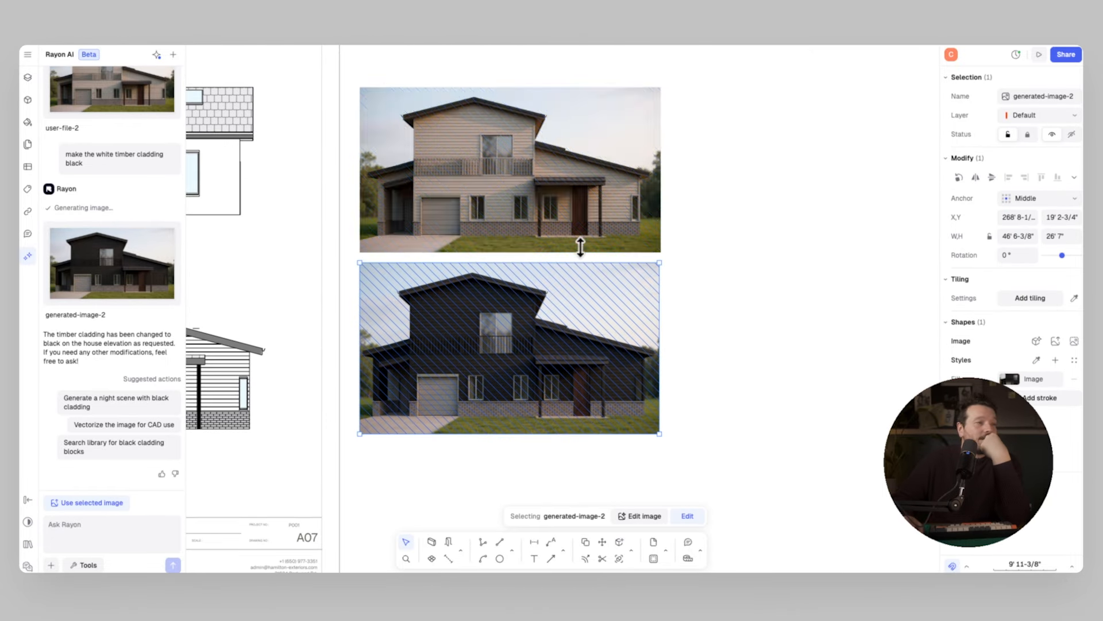
right_click(575, 180)
left_click(637, 468)
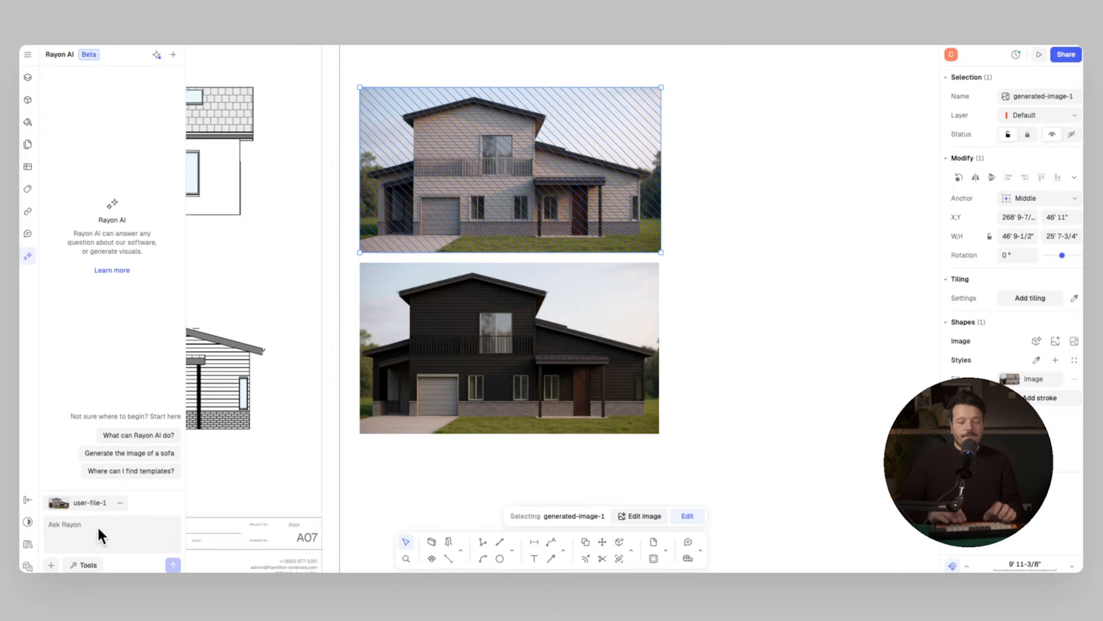
type("make the brick orange and the window frames black")
key("Return")
left_click(738, 271)
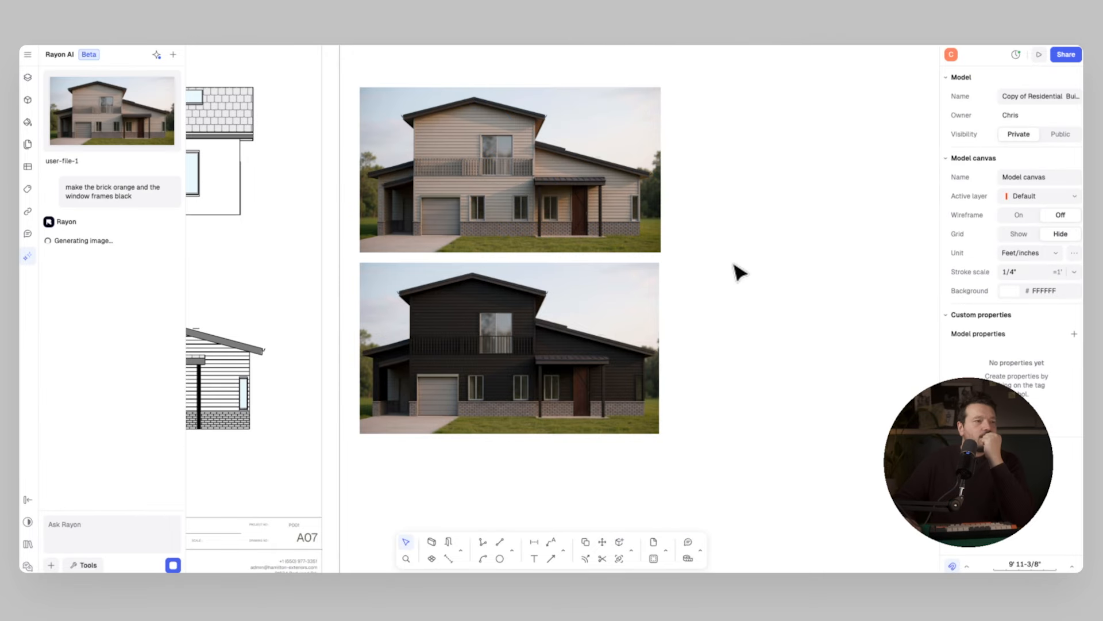
Step: Preview the orange-brick render and place it on the canvas beside the first render, sized to about 44' 10-5/8" by 25' 7-3/4"
left_click(112, 296)
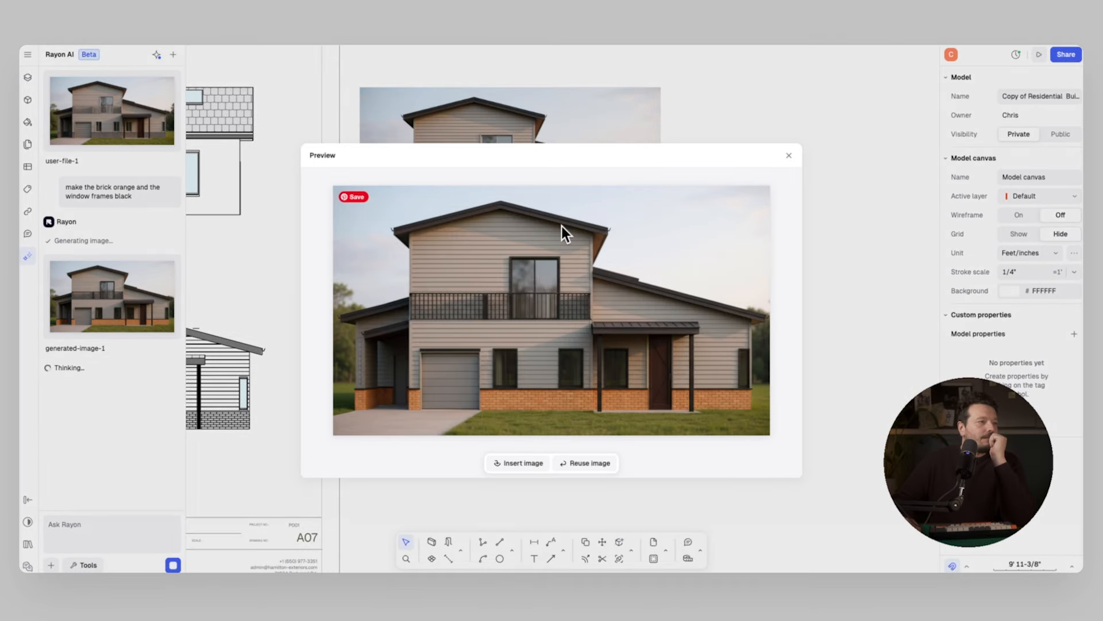
left_click(523, 460)
scroll(751, 184, "right", 5)
left_click_drag(766, 238, 780, 265)
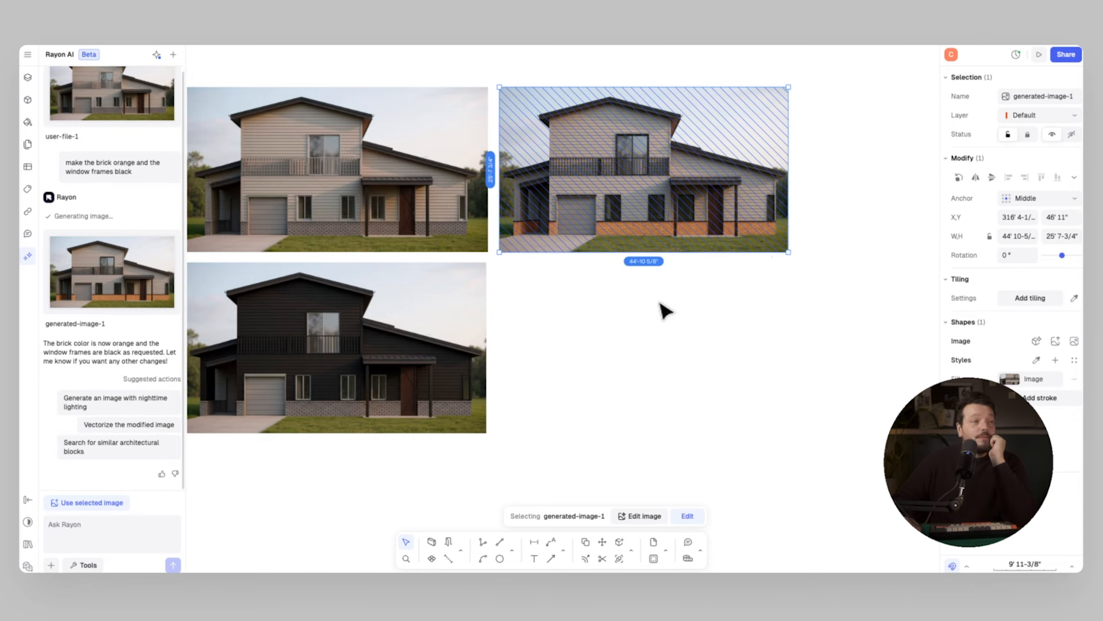
left_click(660, 303)
scroll(662, 237, "left", 3)
scroll(598, 246, "left", 3)
scroll(625, 246, "down", 3, "ctrl")
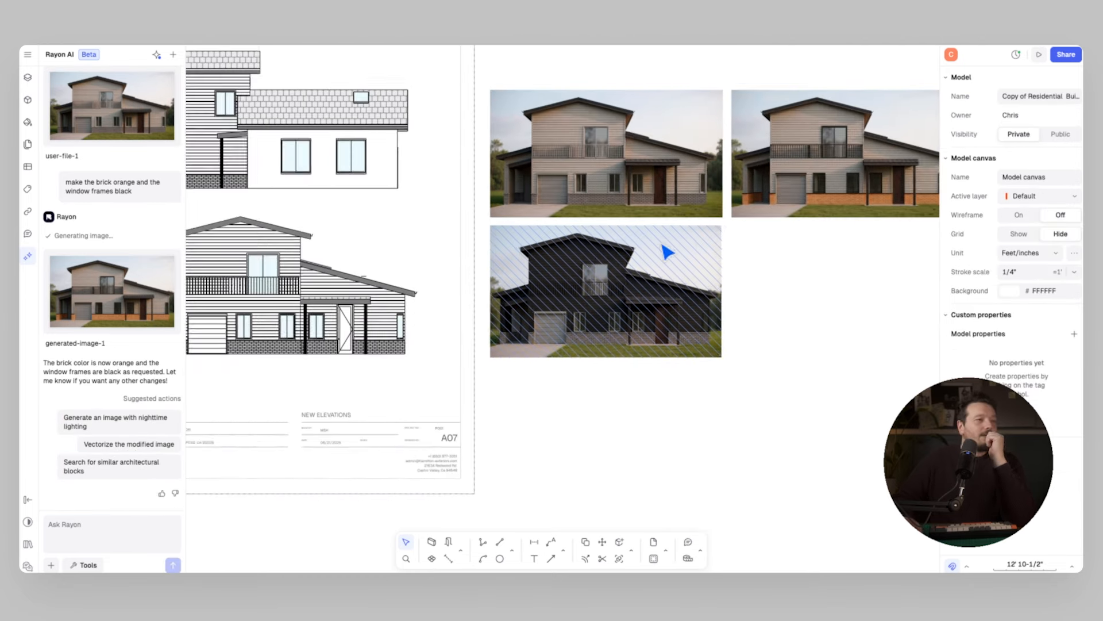
scroll(732, 239, "right", 2)
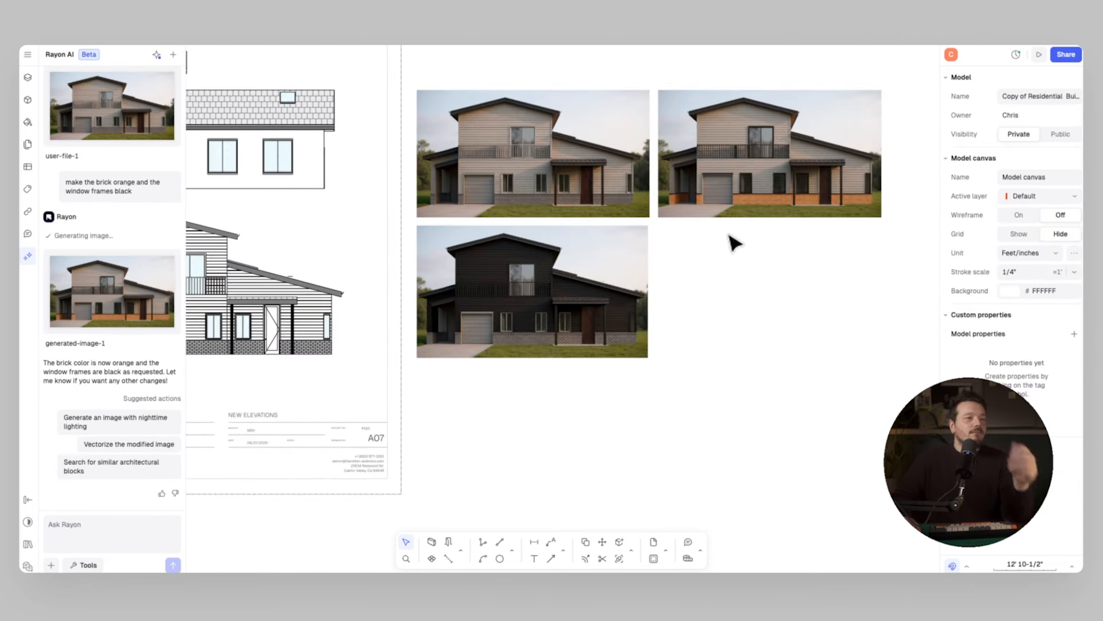
Step: Reference the light-clad render in a new AI chat and submit "make timber cladding a smooth white render, make the brick a natural stone"
right_click(563, 300)
key("Escape")
left_click(85, 502)
left_click(87, 529)
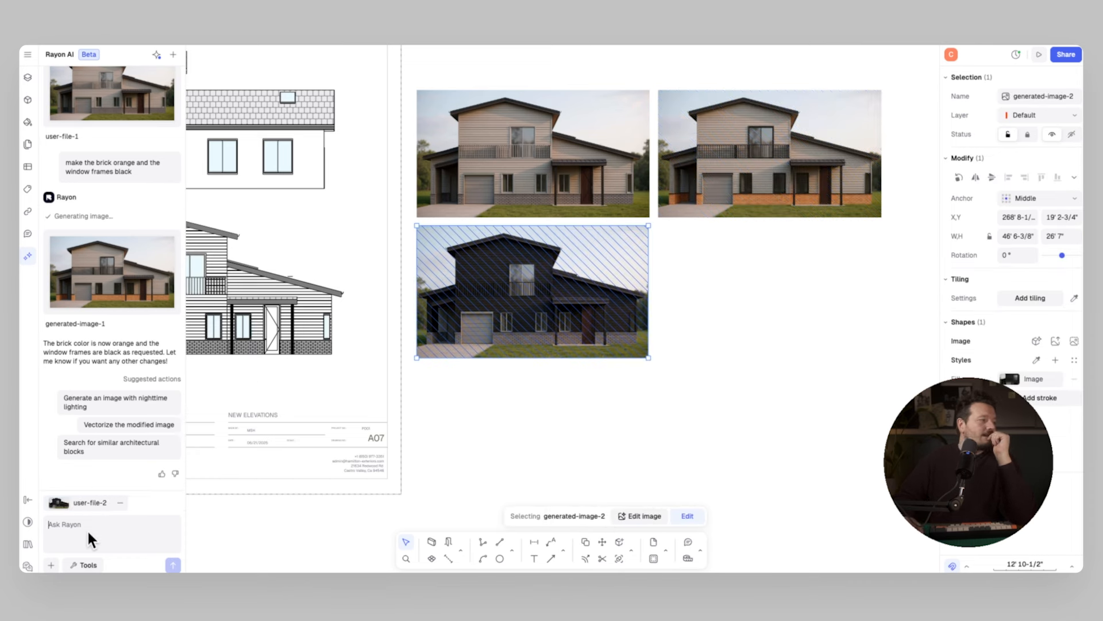
type("turn the timber cladding into white render, make the brick")
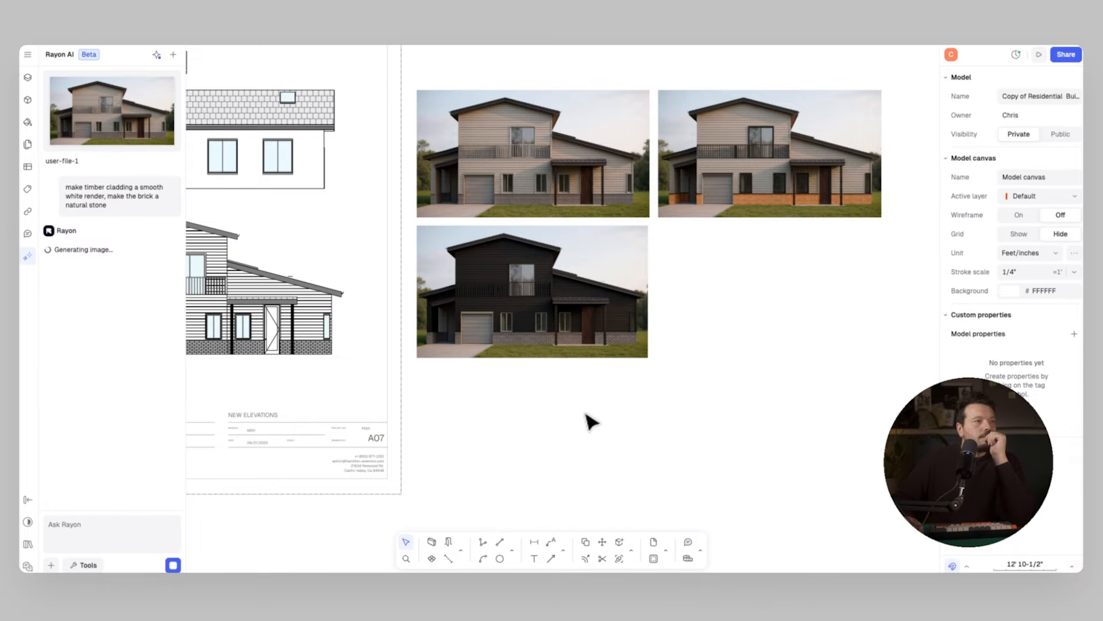
Step: Preview the white render with natural stone and place it directly below the orange-brick image, sized to about 44' 10-5/8" by 25' 7-3/4"
left_click(108, 301)
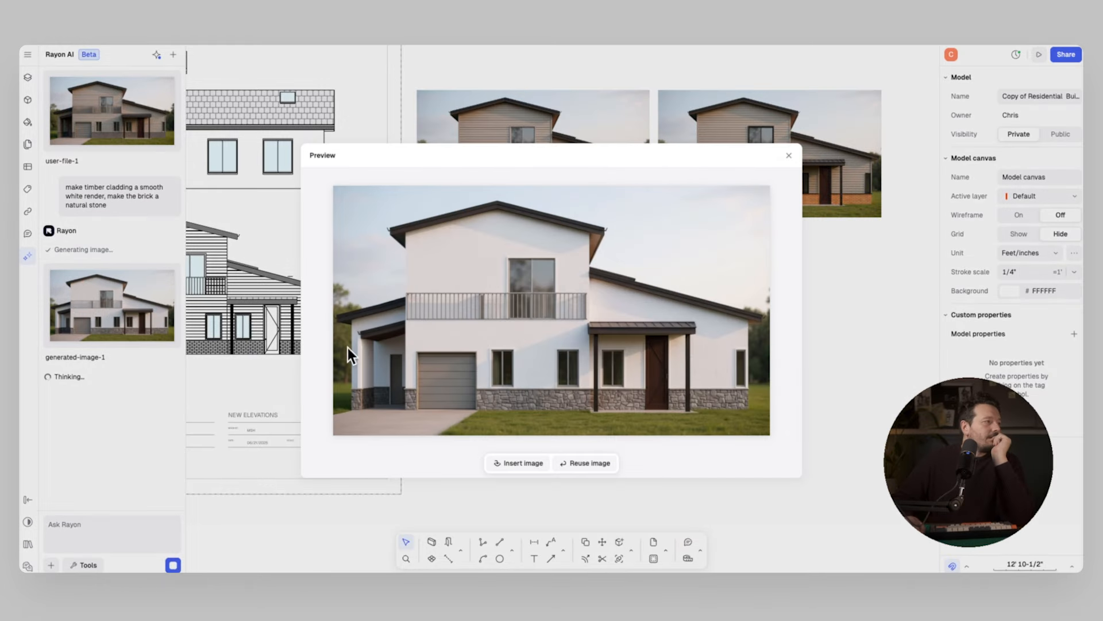
left_click(529, 467)
left_click_drag(557, 280, 788, 275)
scroll(788, 275, "right", 1)
left_click_drag(854, 375, 814, 346)
key("Escape")
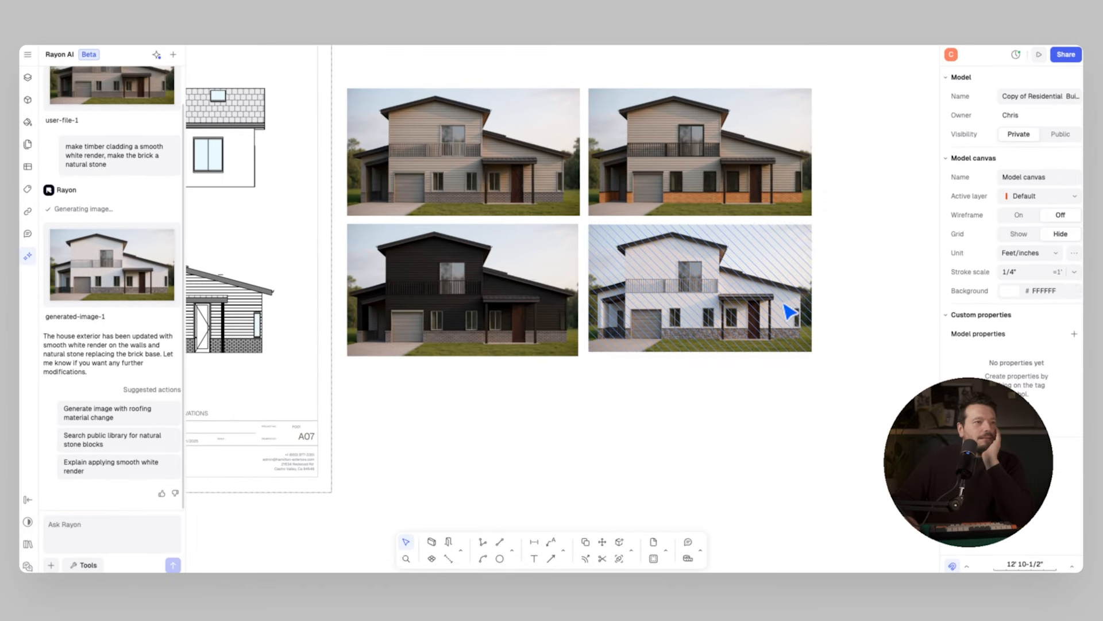
scroll(794, 312, "up", 1)
left_click(661, 365)
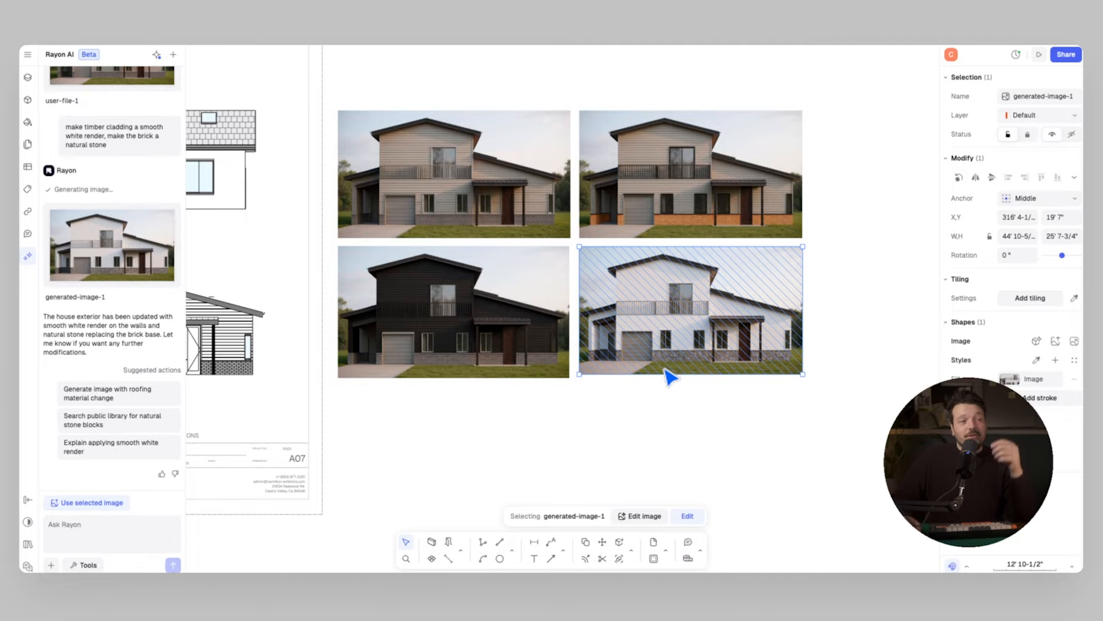
left_click(667, 416)
scroll(636, 385, "down", 2)
Step: Reference the white-walled image in the AI chat and submit the prompt "change the dark roofing material to a silver colour"
right_click(574, 282)
left_click(641, 521)
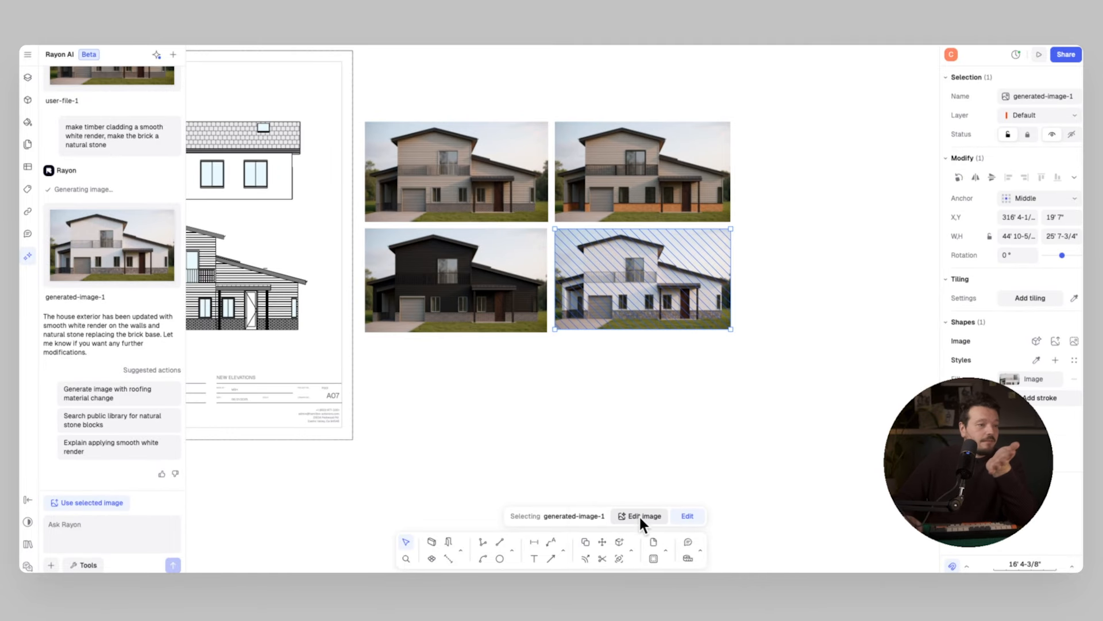
left_click(102, 517)
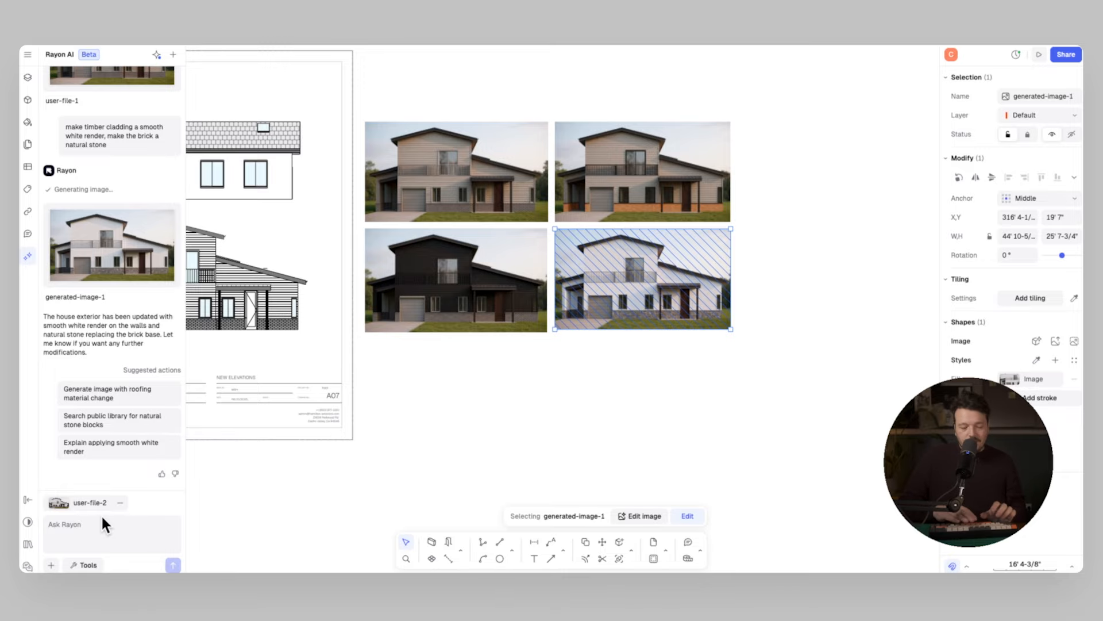
type("charge the dark")
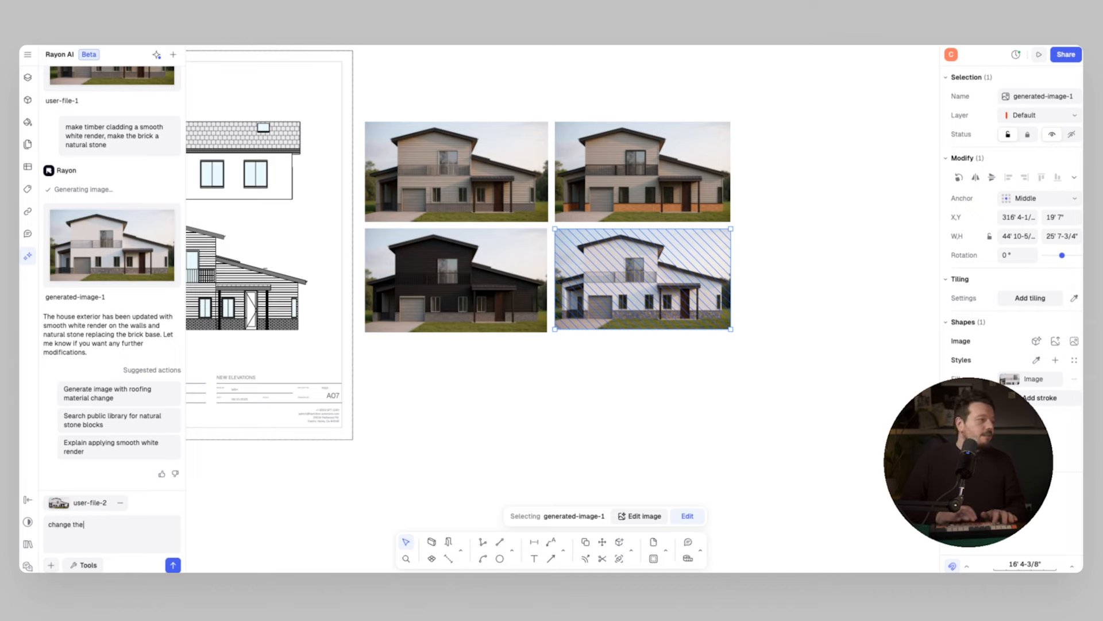
type(" roofing material to")
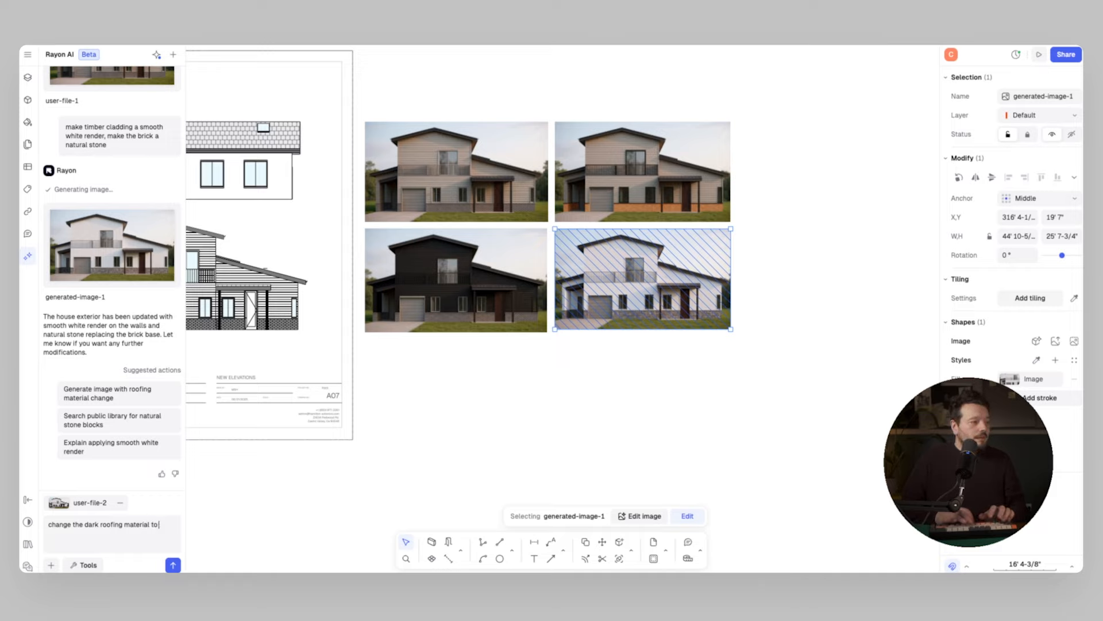
type(" a silver")
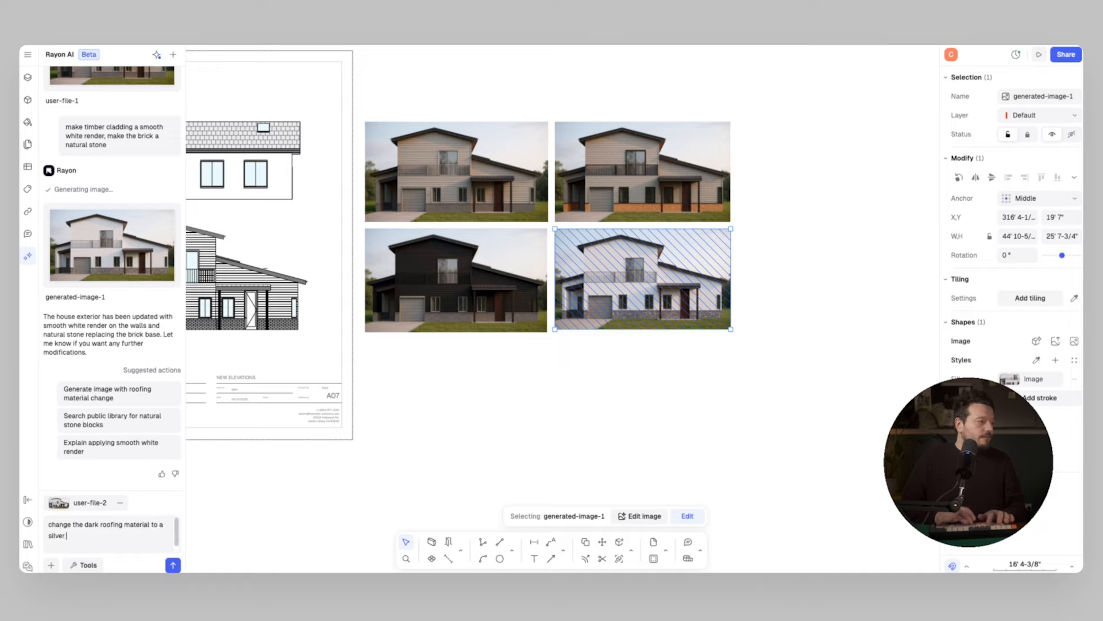
type(" colour")
key("Return")
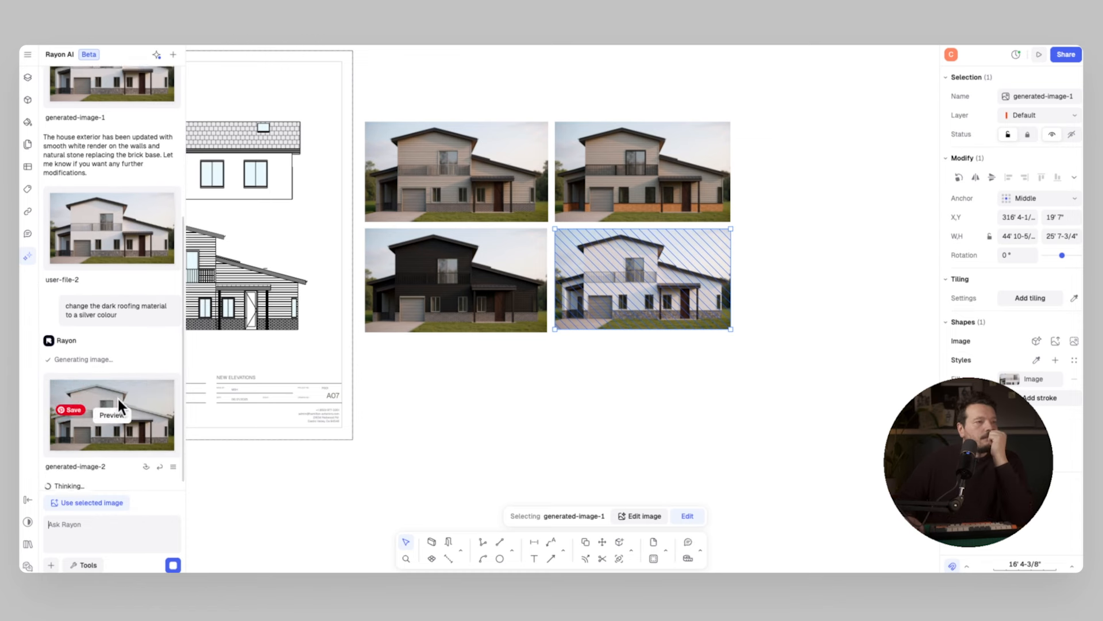
Step: Preview the silver-roof image, place it on the canvas to the right of the white-walled image, and shrink it to match that image's size
left_click(116, 395)
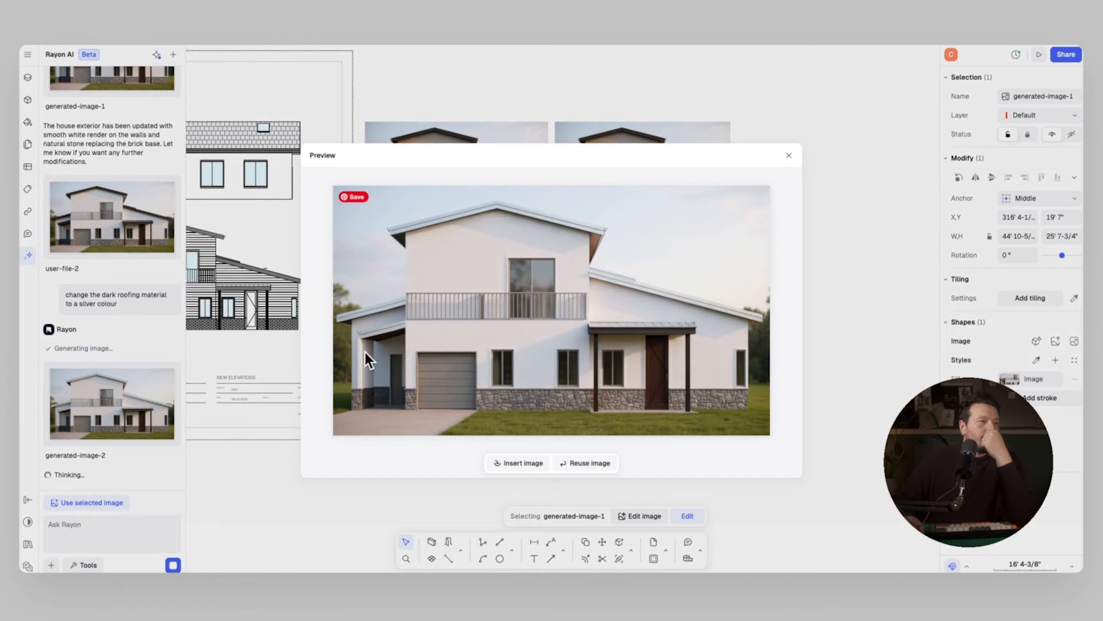
left_click(513, 462)
scroll(747, 351, "right", 5)
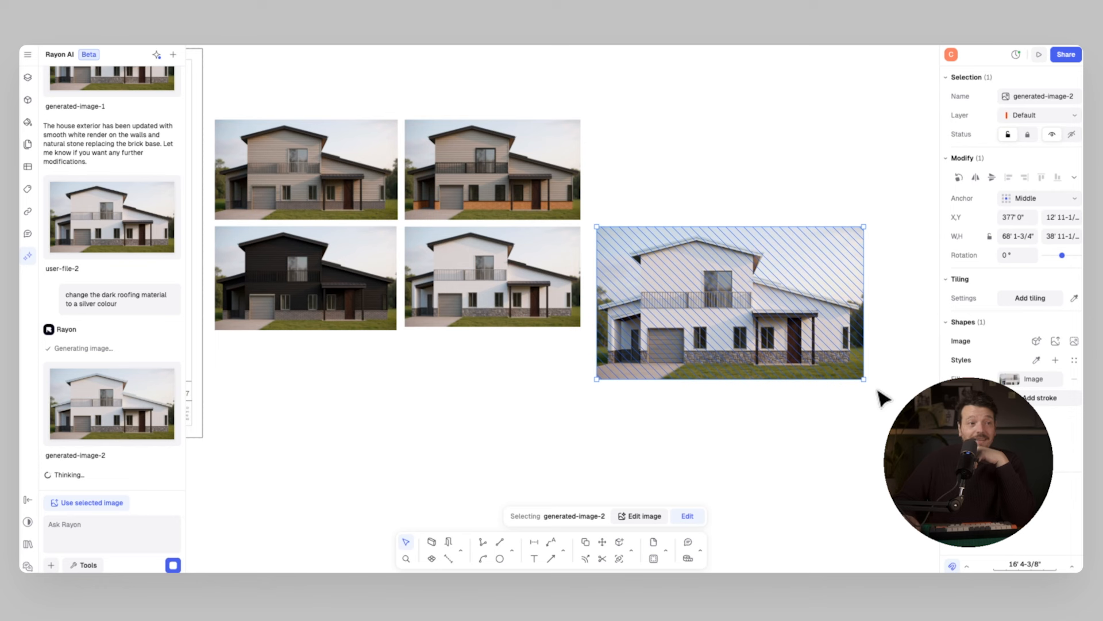
left_click_drag(864, 379, 773, 320)
left_click(698, 348)
scroll(611, 365, "up", 2)
scroll(611, 365, "left", 1)
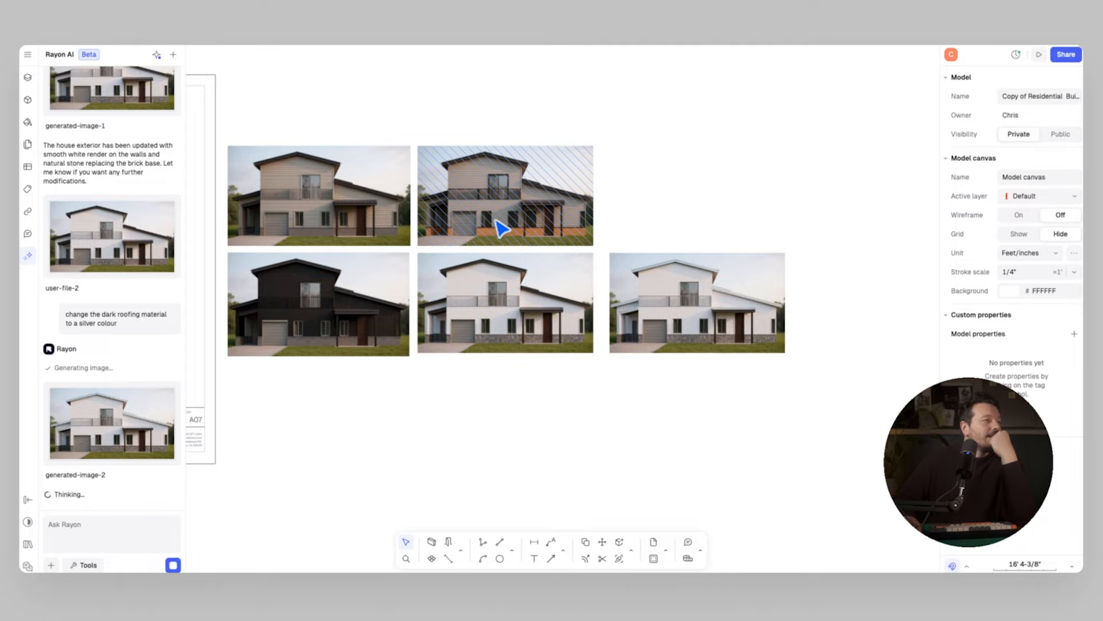
Step: Reference the orange-brick render in the AI chat and submit the prompt "make the entire building clad in cork"
left_click(505, 187)
right_click(503, 187)
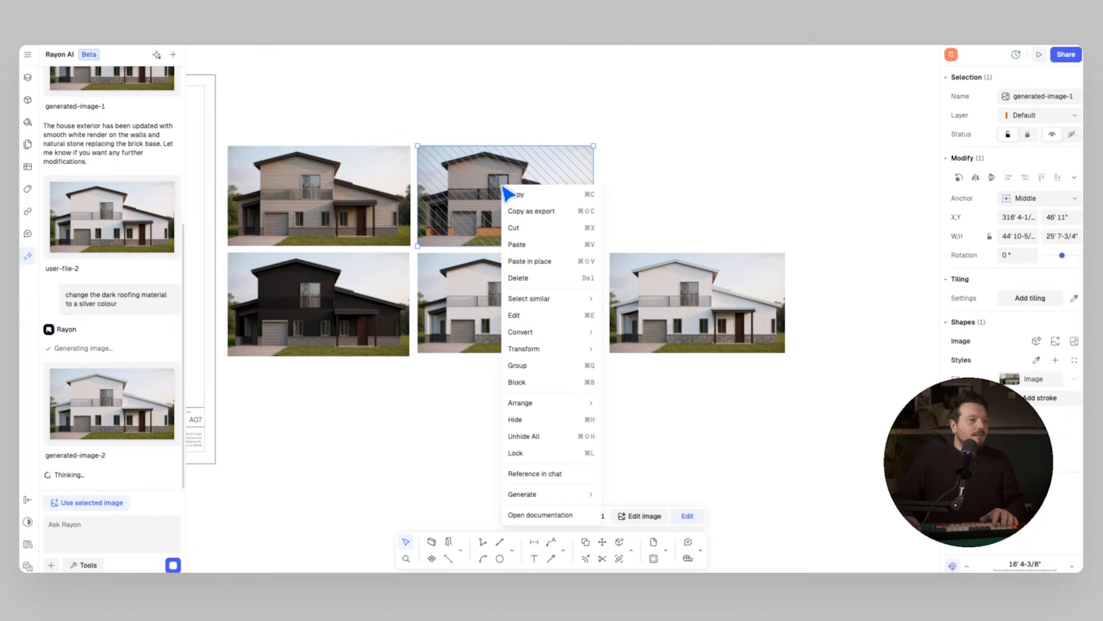
left_click(549, 472)
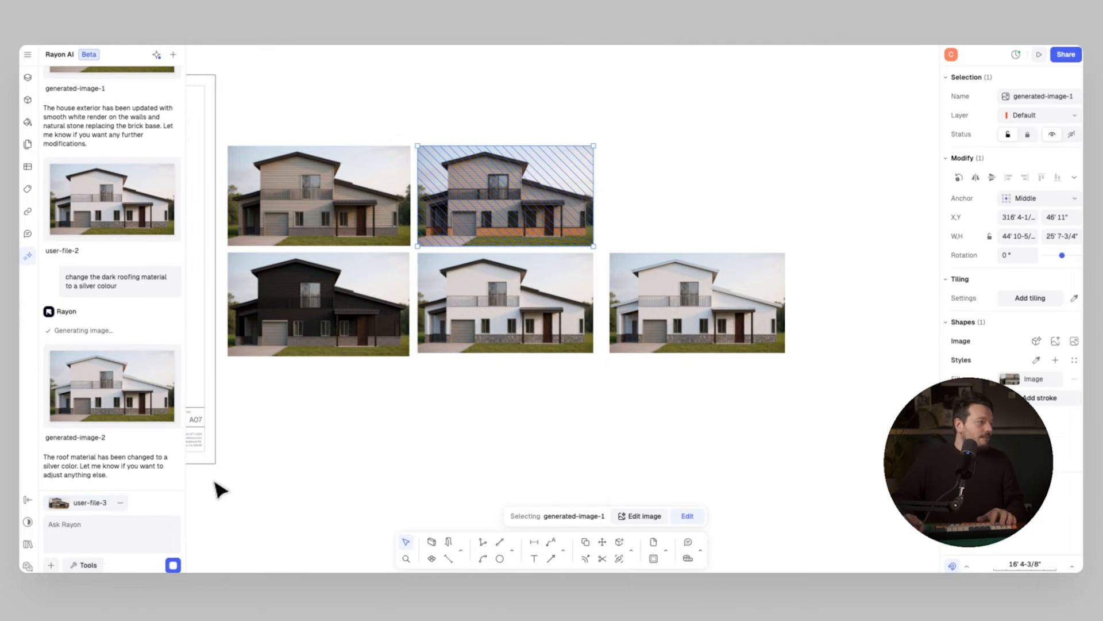
type("make the entire")
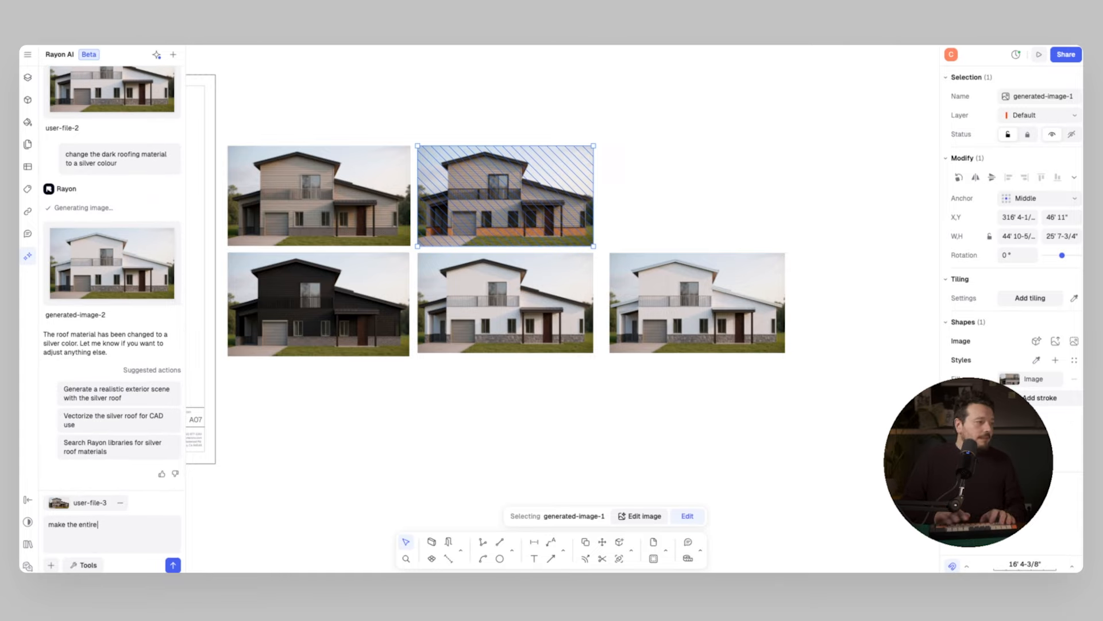
type(" building clad")
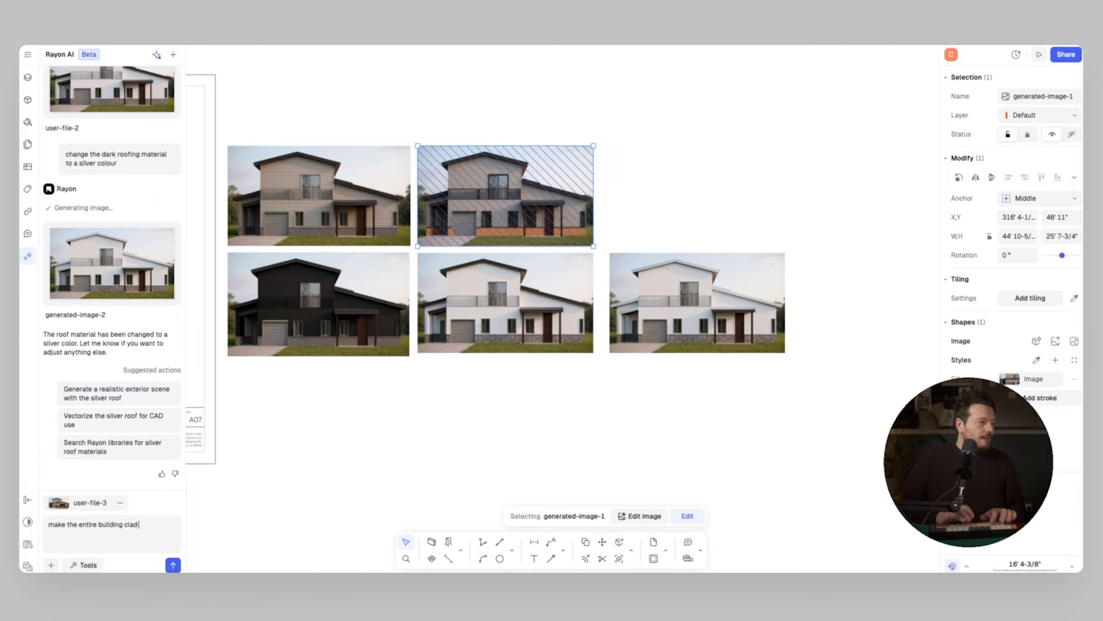
type(" in zinc")
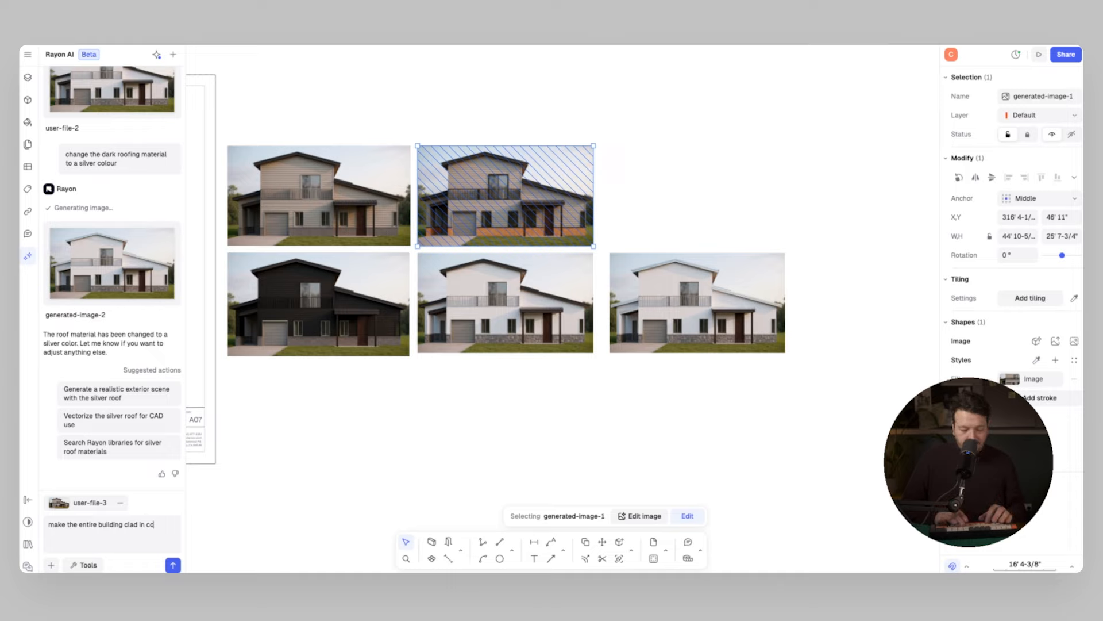
key("Return")
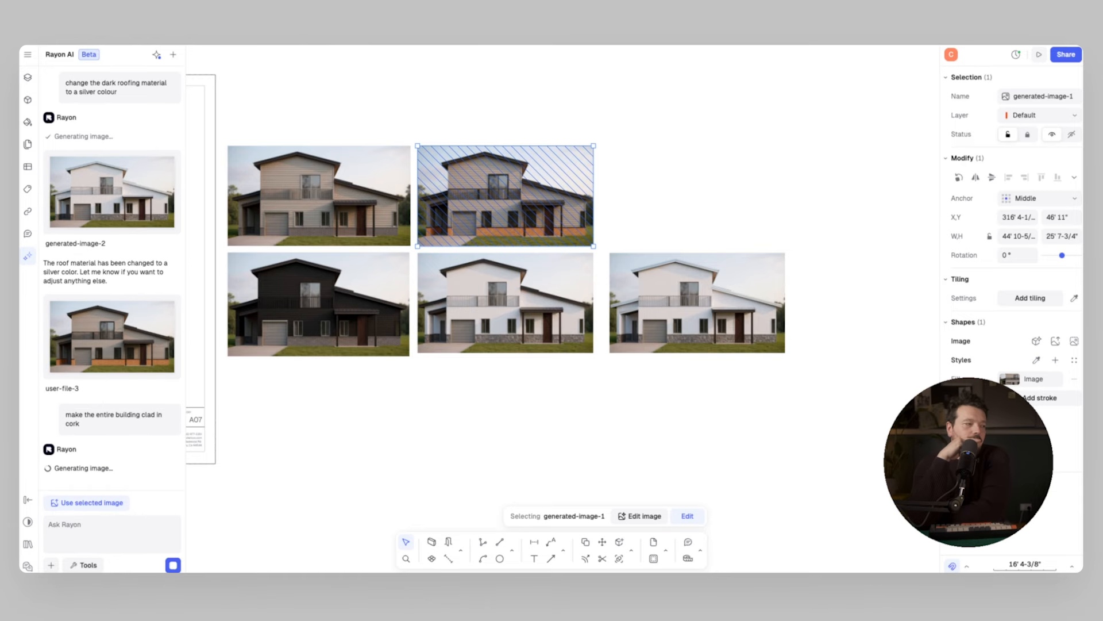
Step: Preview the cork-clad render and place it directly above the silver-roof image, scaled down to about 44' 10-5/8" wide
left_click(112, 397)
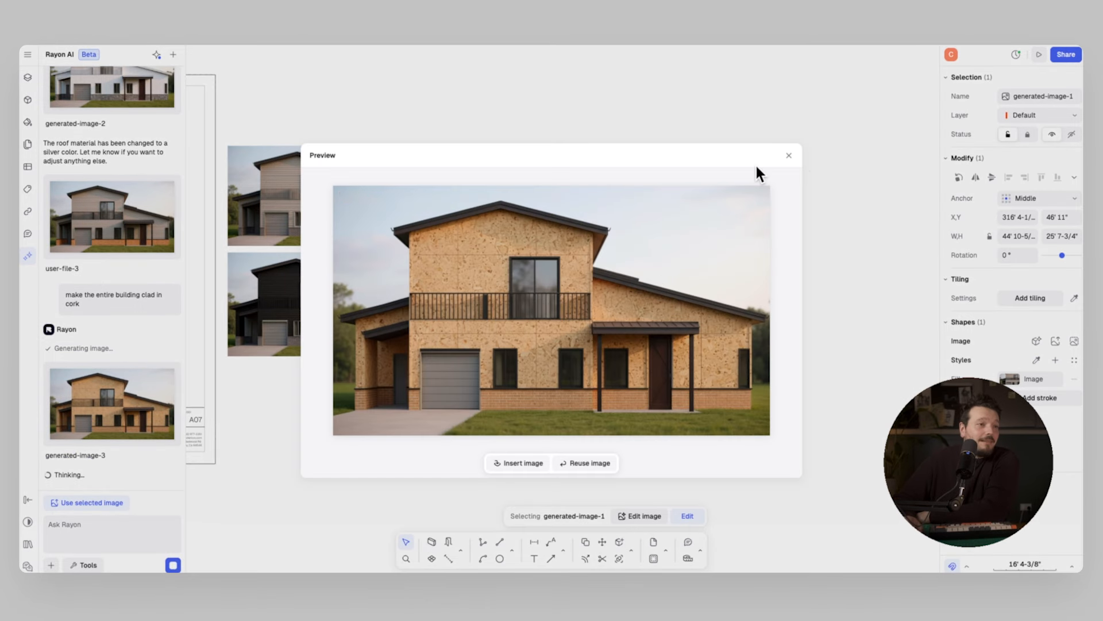
left_click(518, 463)
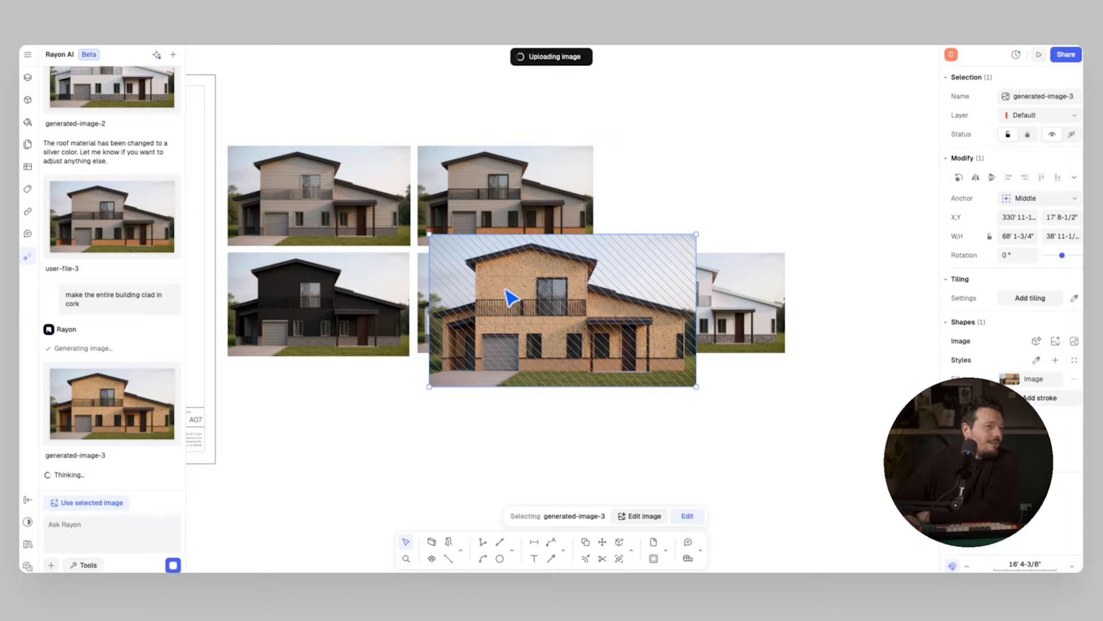
left_click_drag(504, 288, 681, 144)
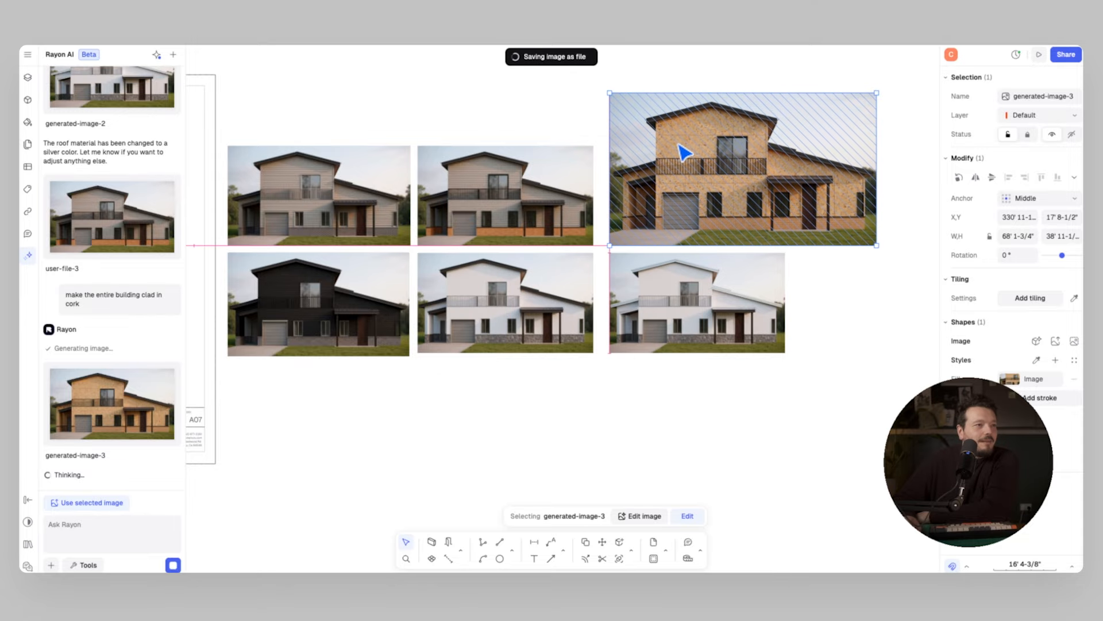
left_click_drag(865, 92, 793, 147)
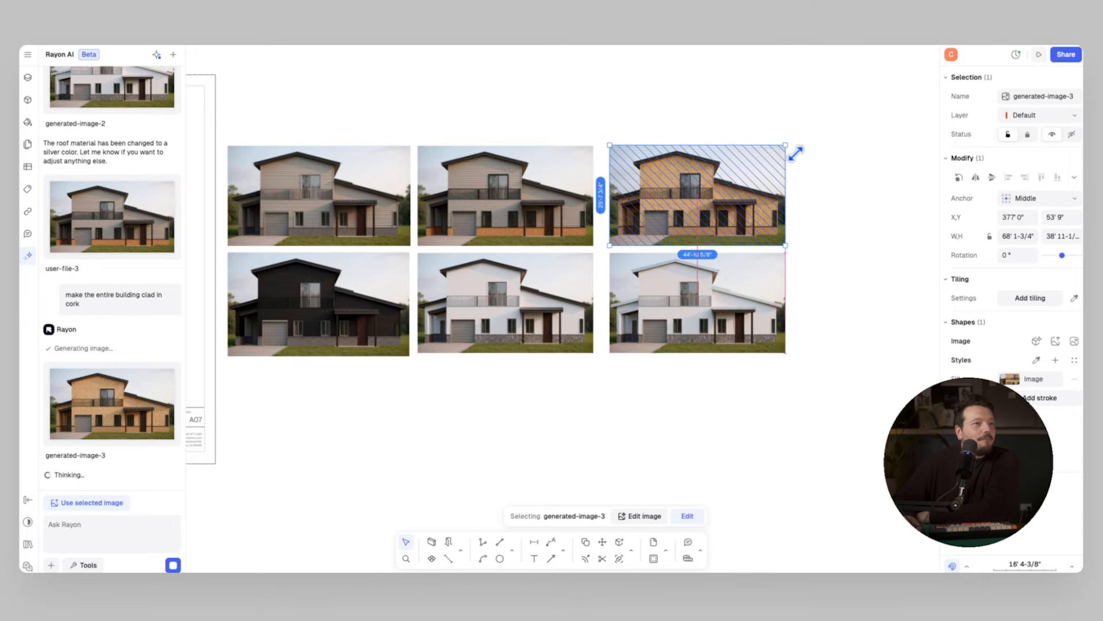
left_click(816, 155)
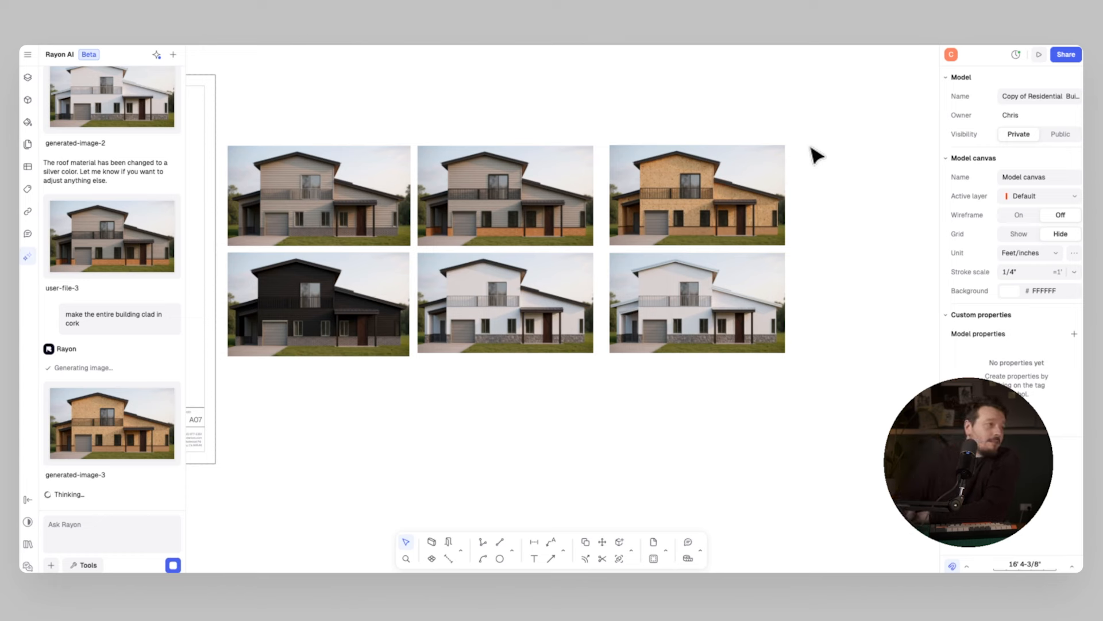
Step: Reference the first light-clad render in a new AI chat and submit the prompt "make this an evening image"
left_click(173, 55)
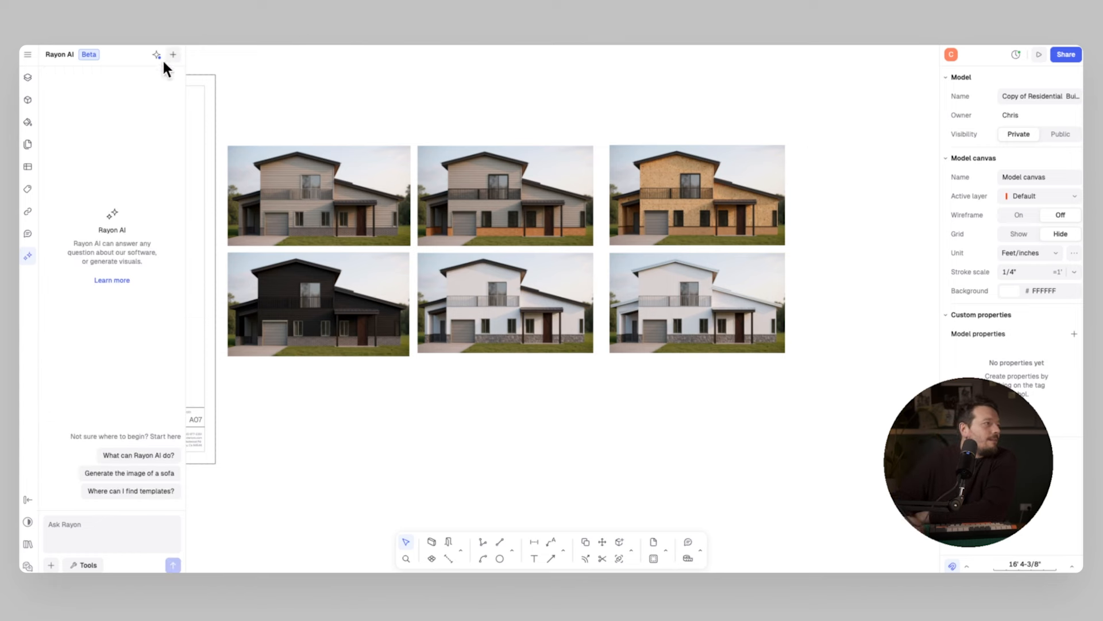
right_click(310, 185)
left_click(366, 472)
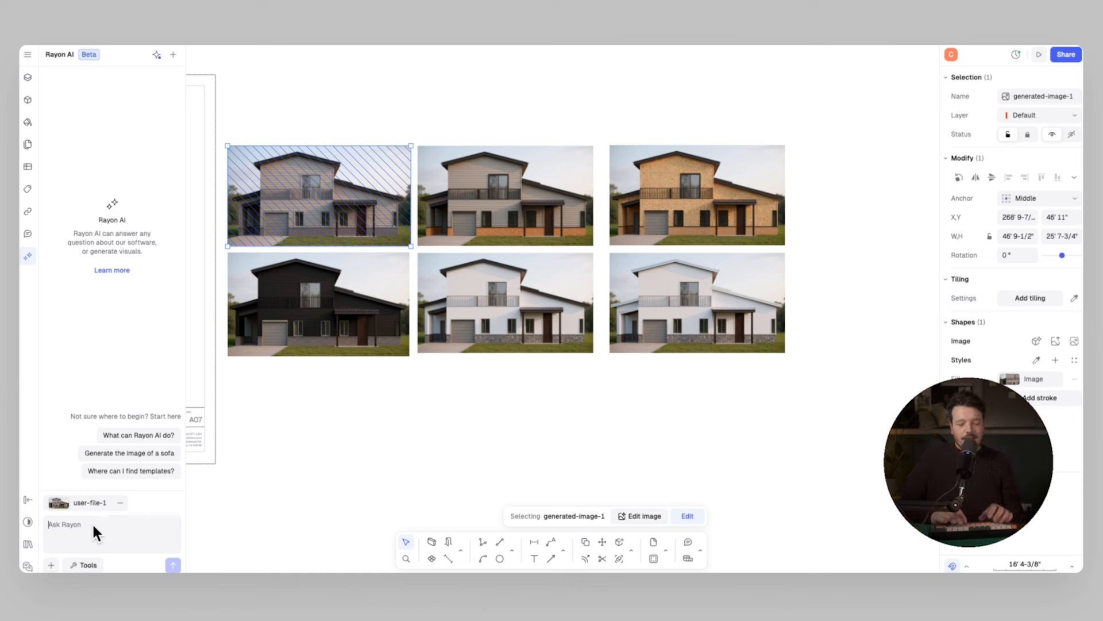
type("make this an evening image")
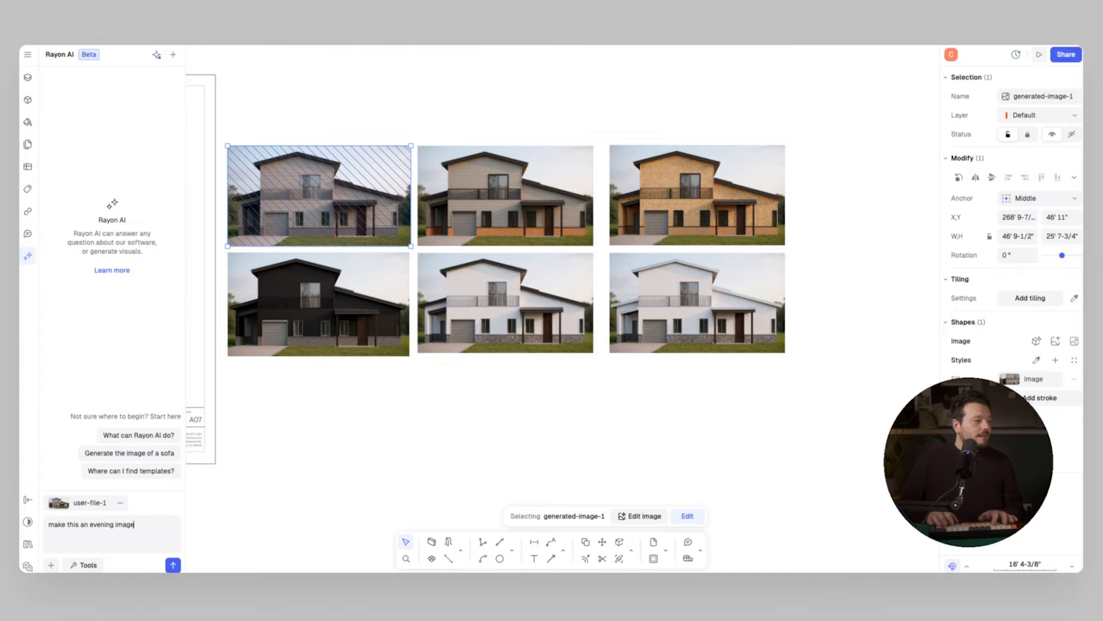
key("Return")
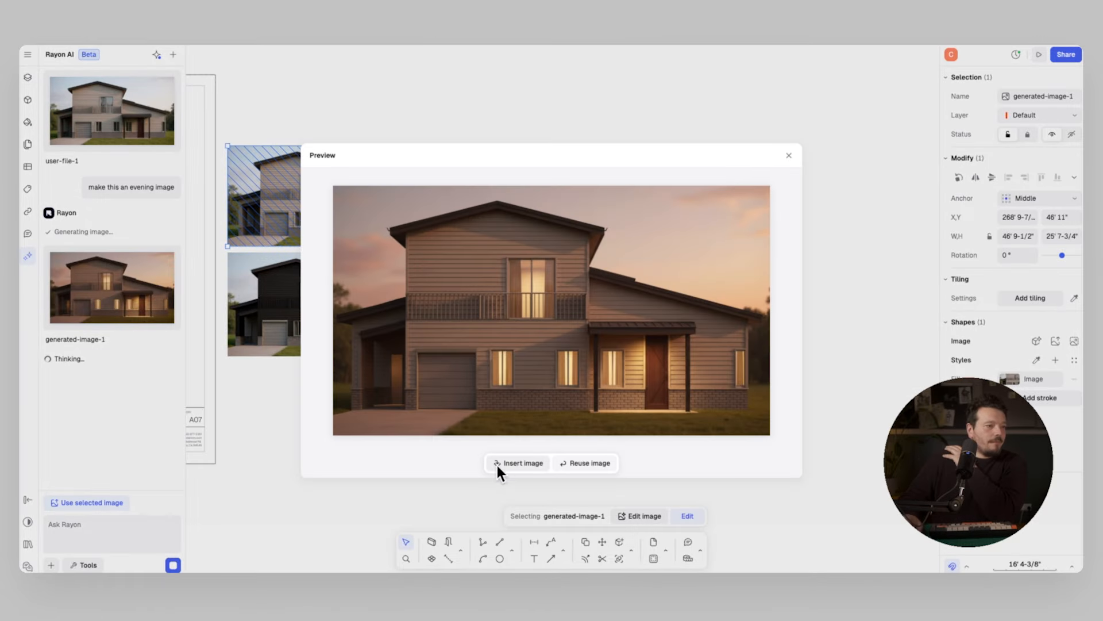
Step: Place the evening render on the canvas directly above the first light-clad render, sized to about 48' 9-5/8" wide
left_click(497, 466)
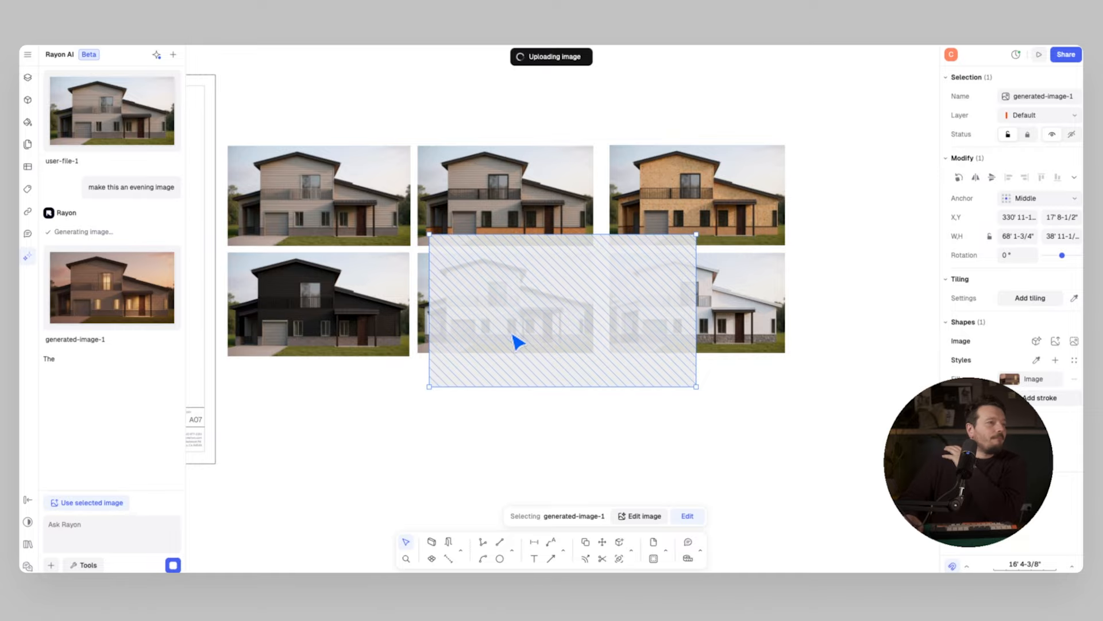
Step: Reference the first light-clad daytime render in the AI chat and submit the prompt "make this a winter image with a snowman"
left_click(86, 503)
type("make this a winte")
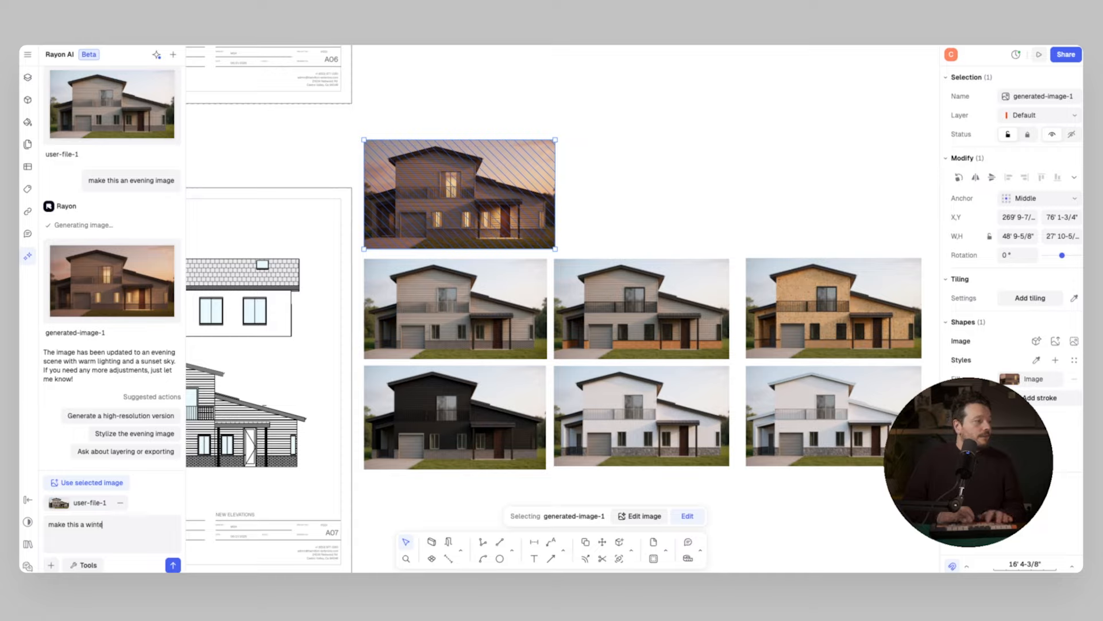
type("wit")
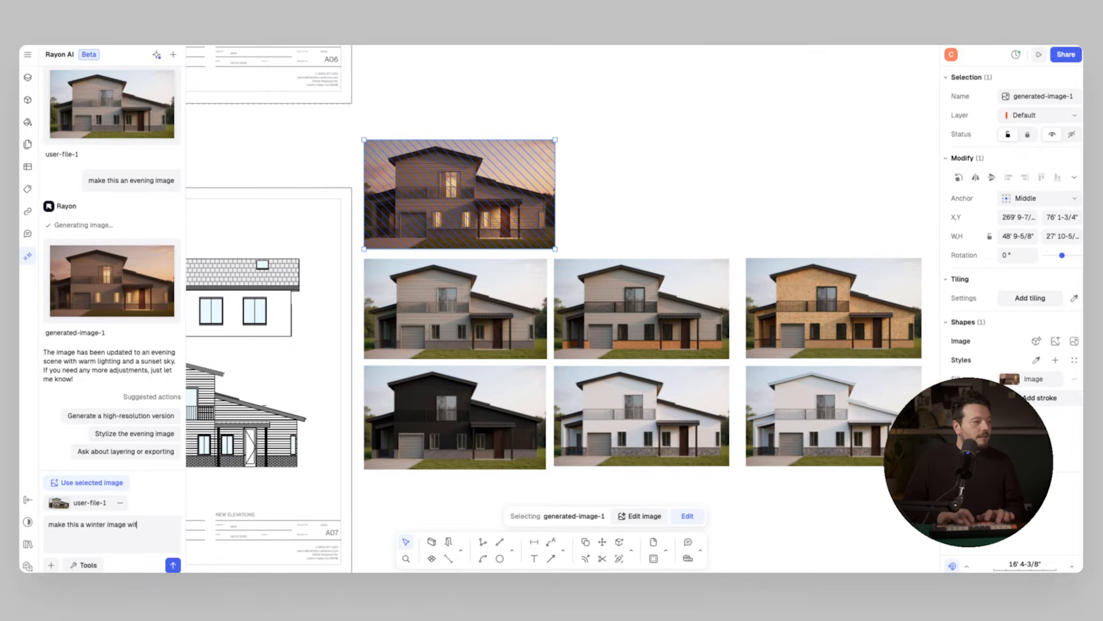
type("h a snowman")
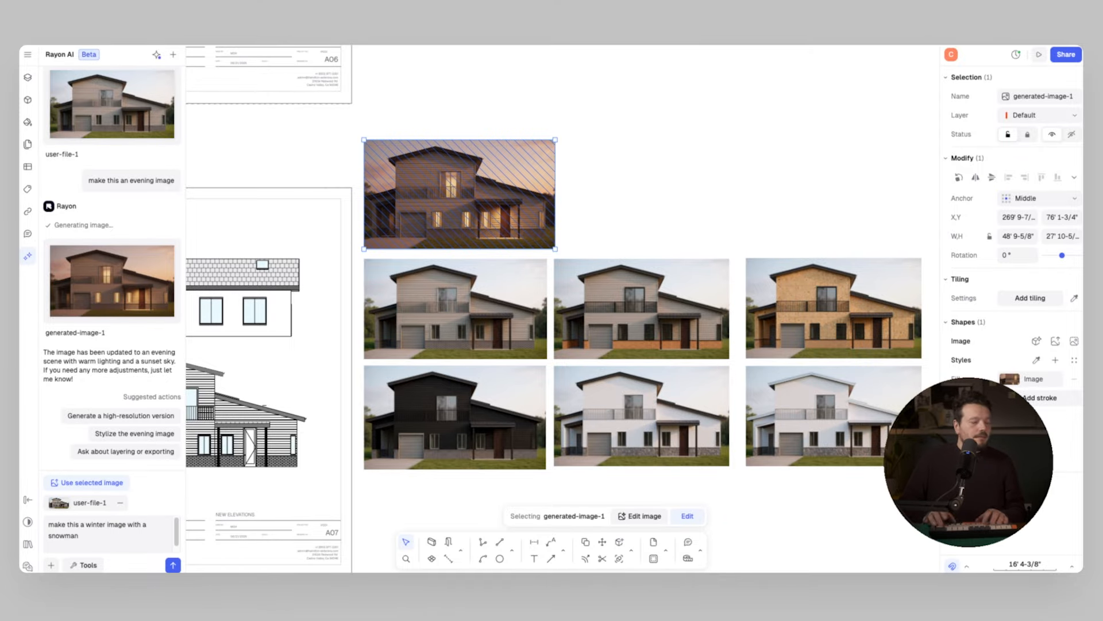
key("Return")
Step: Preview the winter render and place it directly above the orange-brick render, sized to about 44' 10-5/8" wide
left_click(584, 185)
left_click(98, 254)
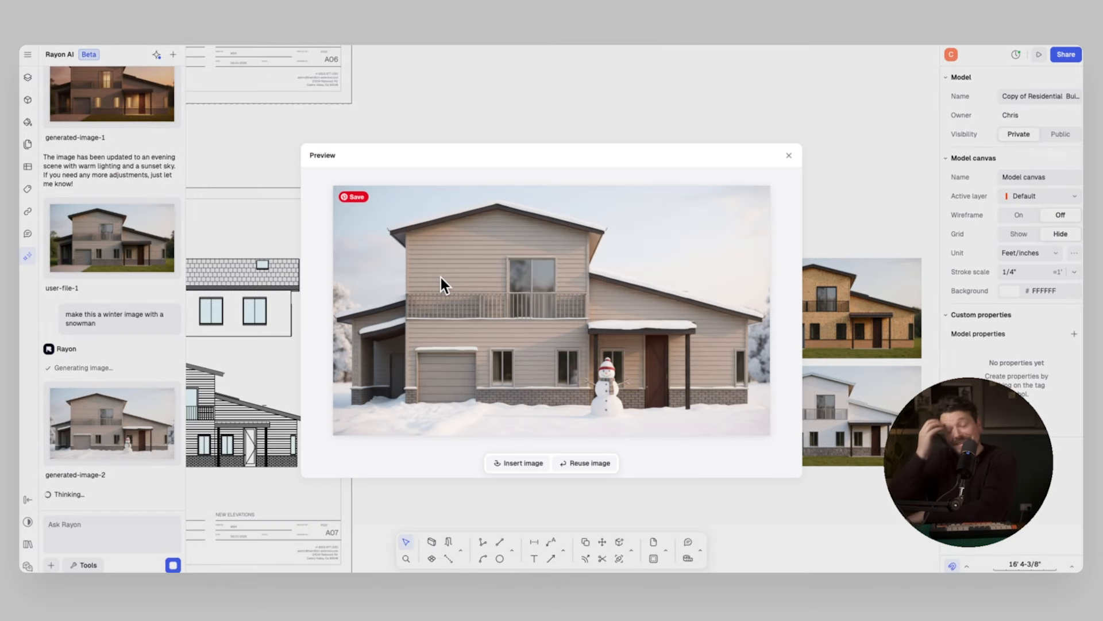
left_click(523, 460)
left_click_drag(733, 147, 732, 149)
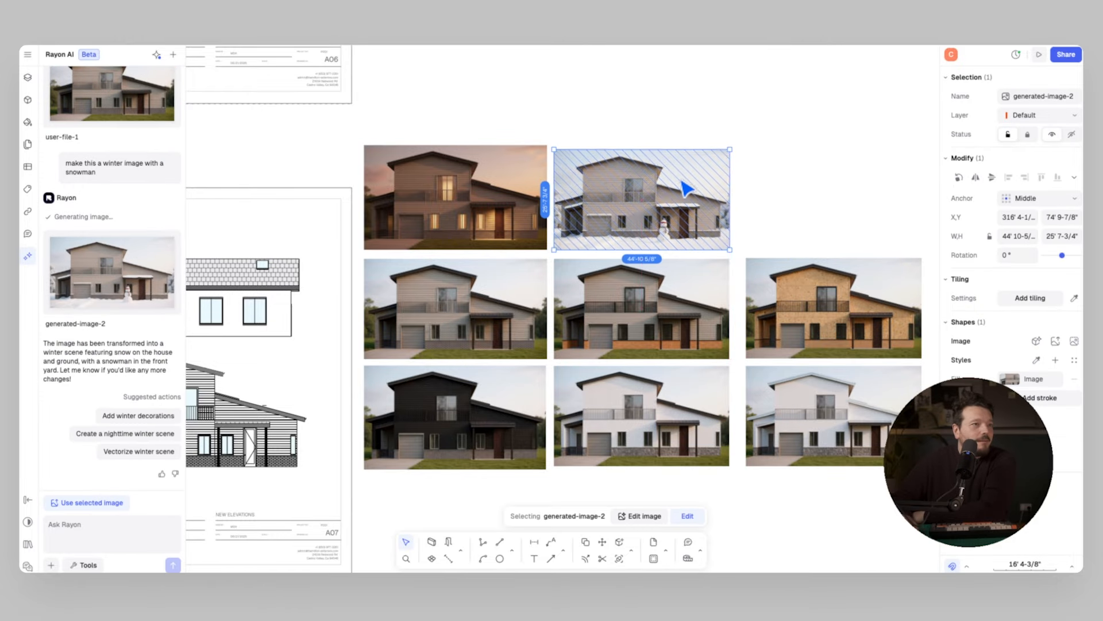
left_click_drag(681, 180, 682, 175)
key("Escape")
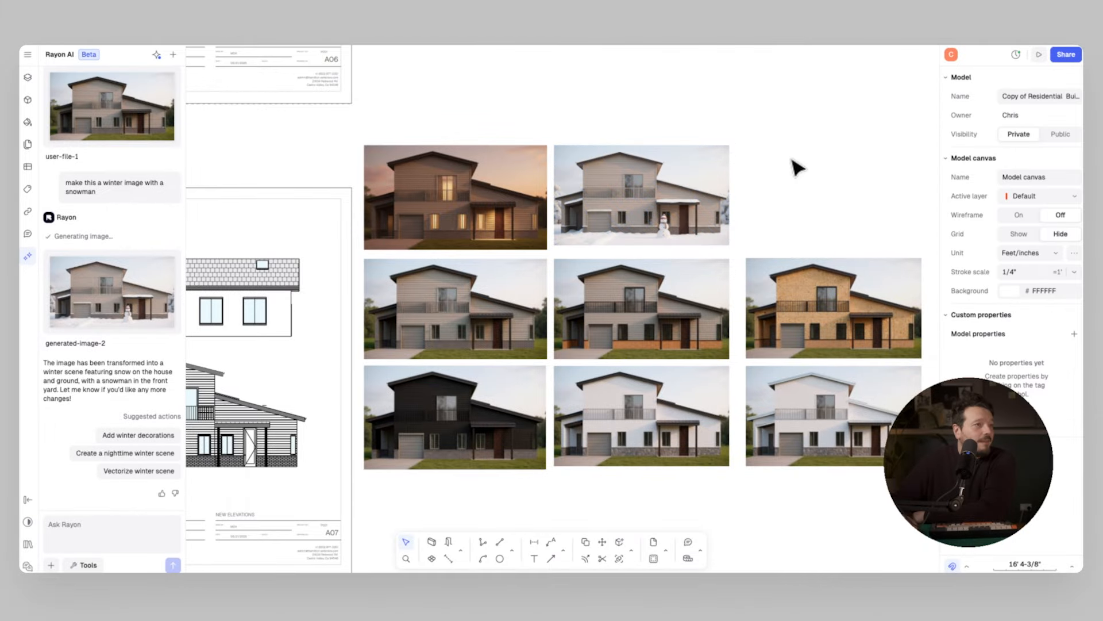
Step: Reference only the white silver-roof render and submit the prompt "Change the window frames and garage door to RAL 6038 Green"
middle_click_drag(789, 158, 742, 128)
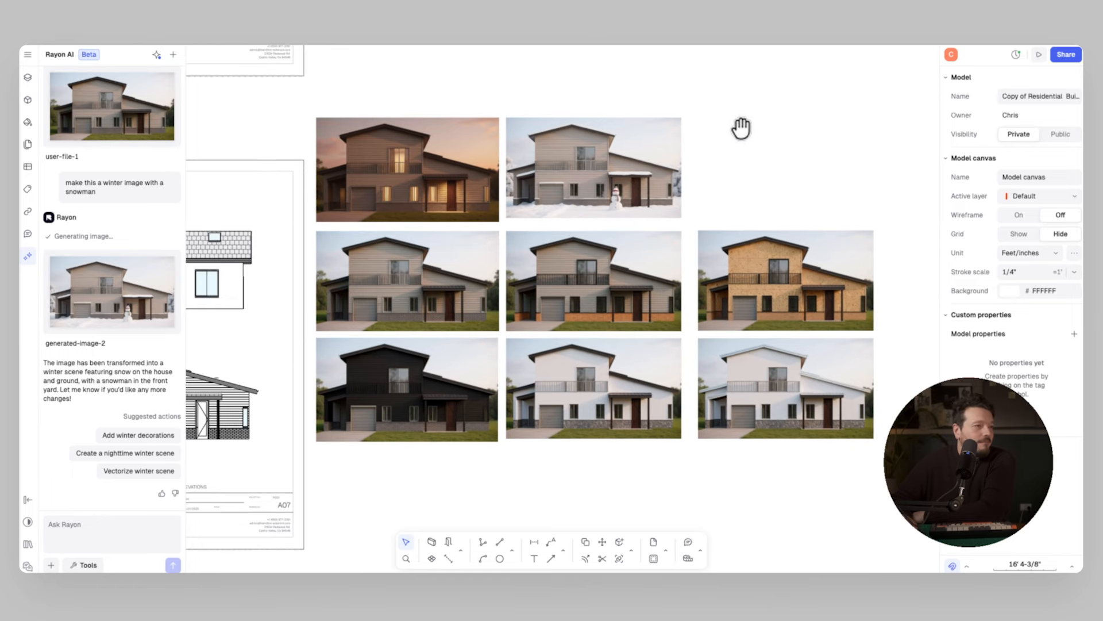
left_click(669, 176)
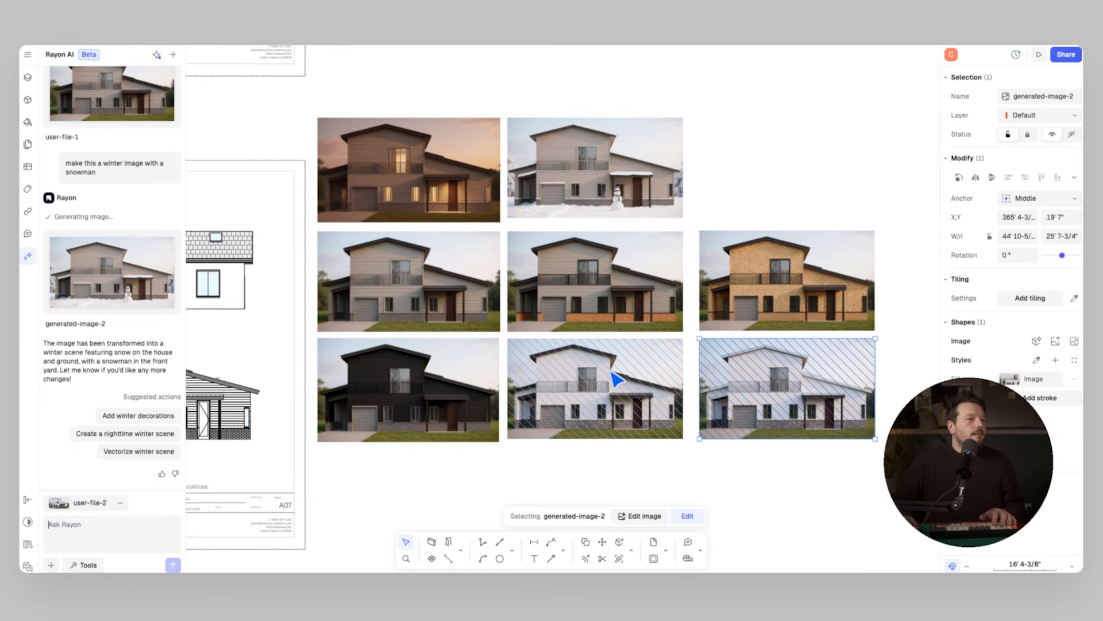
right_click(843, 370)
left_click(881, 521)
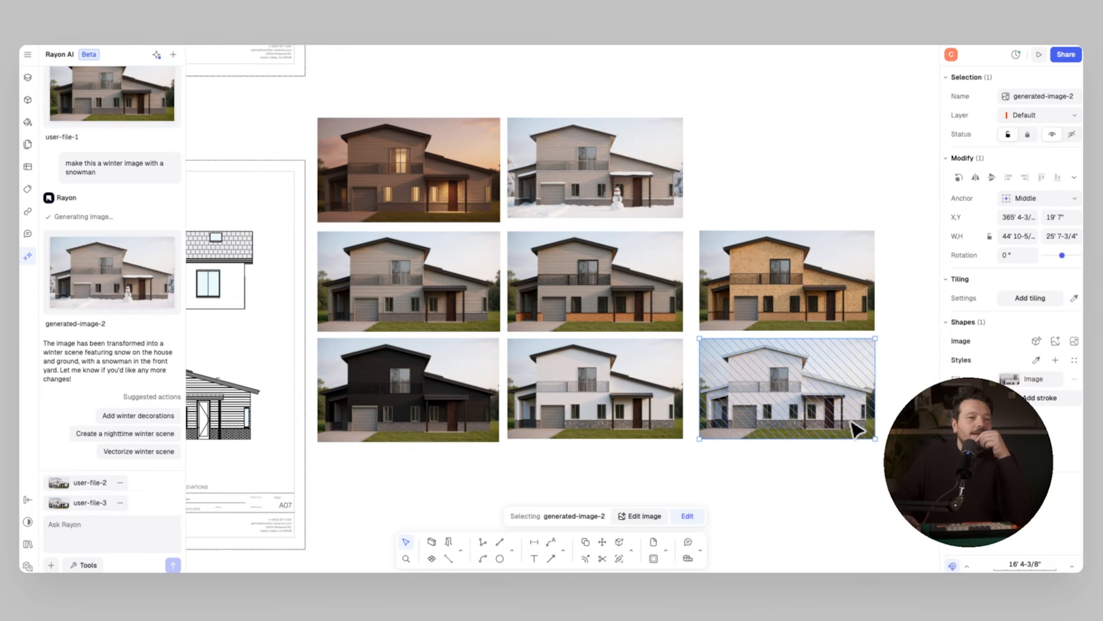
left_click(120, 498)
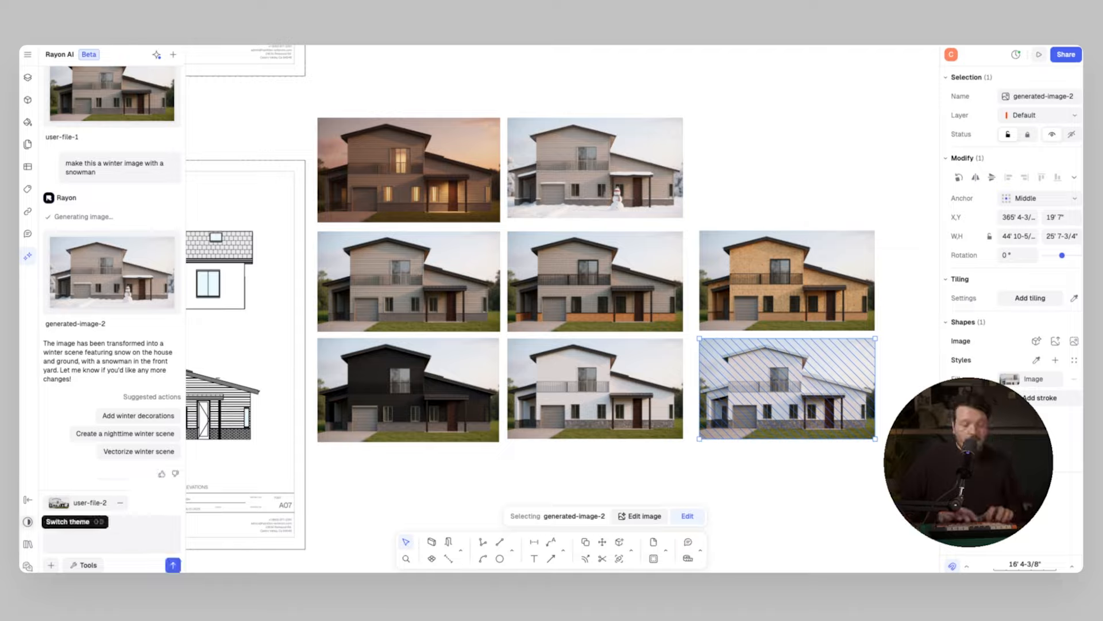
type("Change the window frames and garage door to")
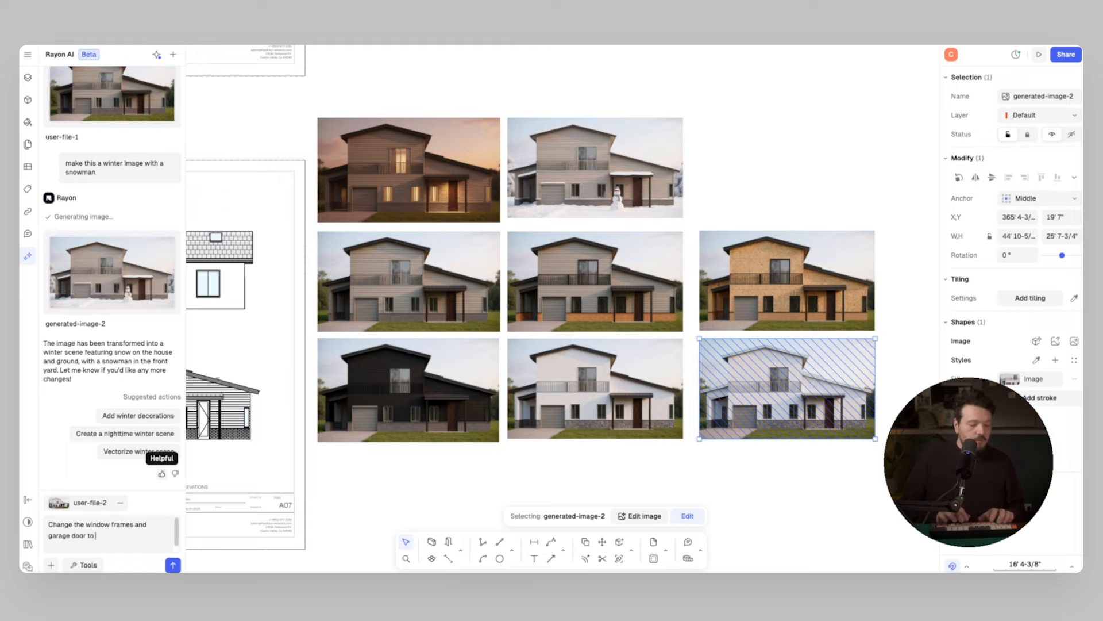
type(" RAL 6038 GFeen")
key("Return")
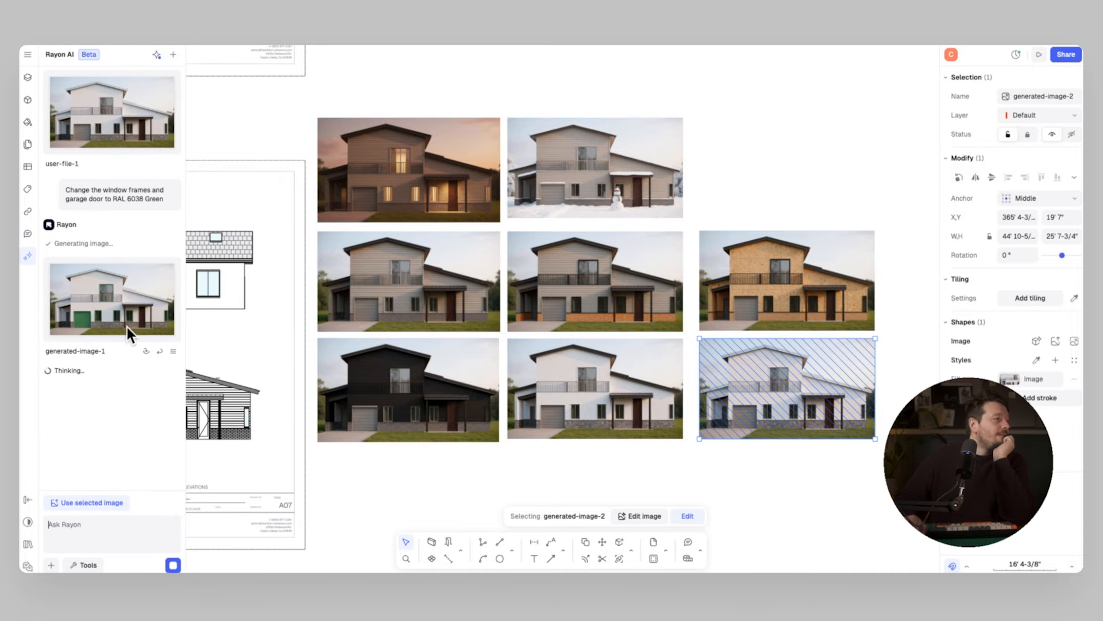
Step: Preview the green-framed render and place it directly above the cork-clad render, matching its width
left_click(132, 325)
left_click(520, 466)
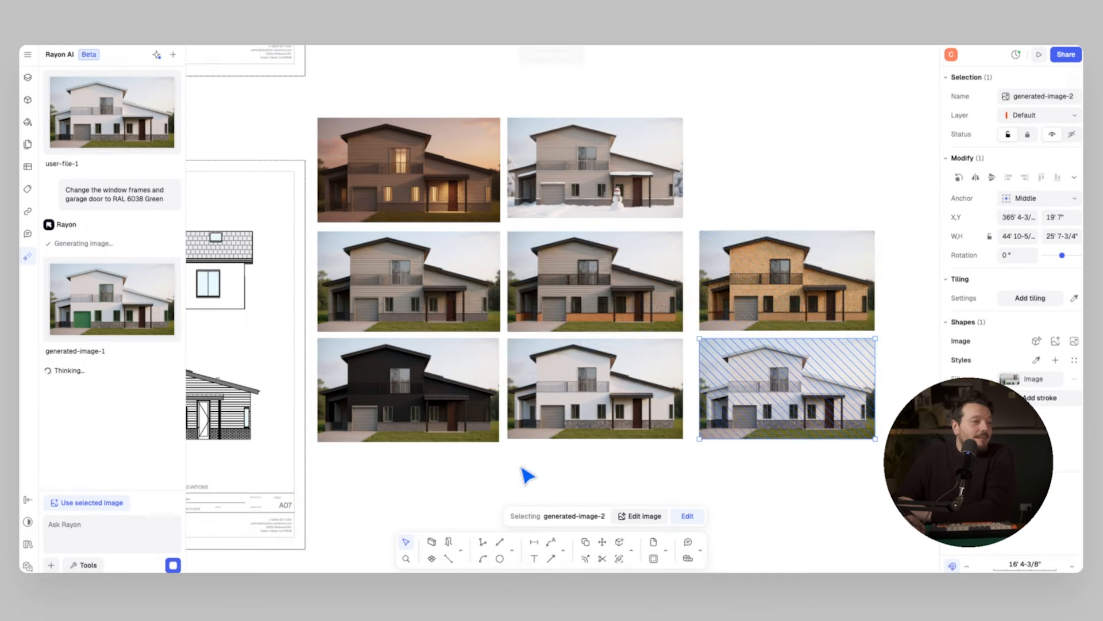
left_click_drag(888, 138, 889, 138)
middle_click_drag(832, 148, 613, 219)
left_click_drag(747, 141, 653, 195)
left_click(737, 193)
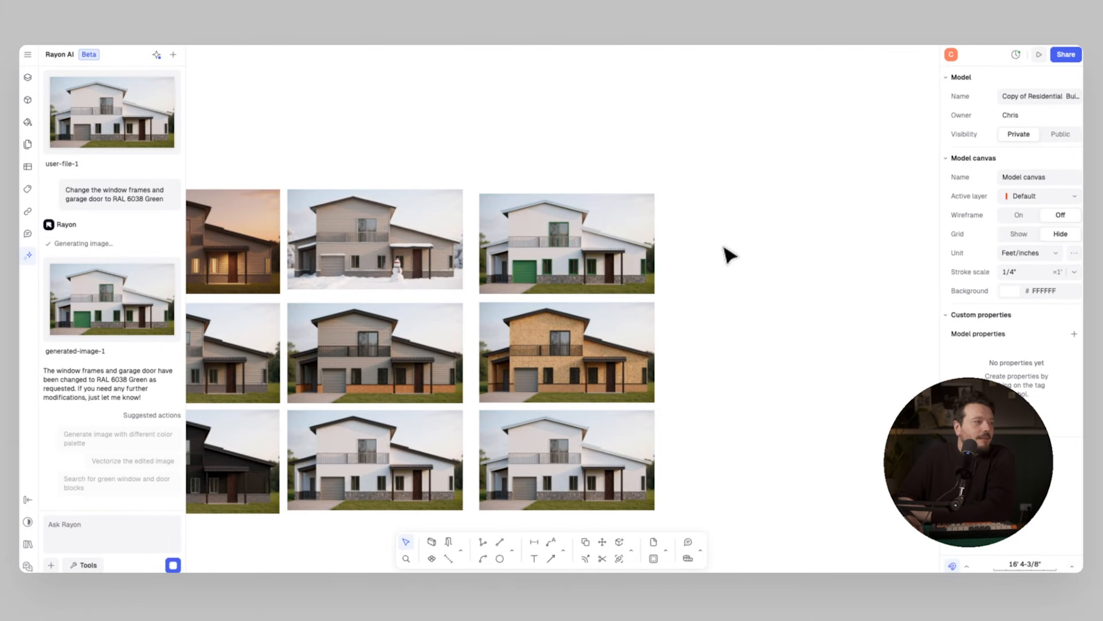
Step: Review the nine-image grid of renders beside the proposed elevation sheet, comparing the material, evening and winter variations
middle_click_drag(564, 162, 748, 144)
scroll(689, 147, "down", 1)
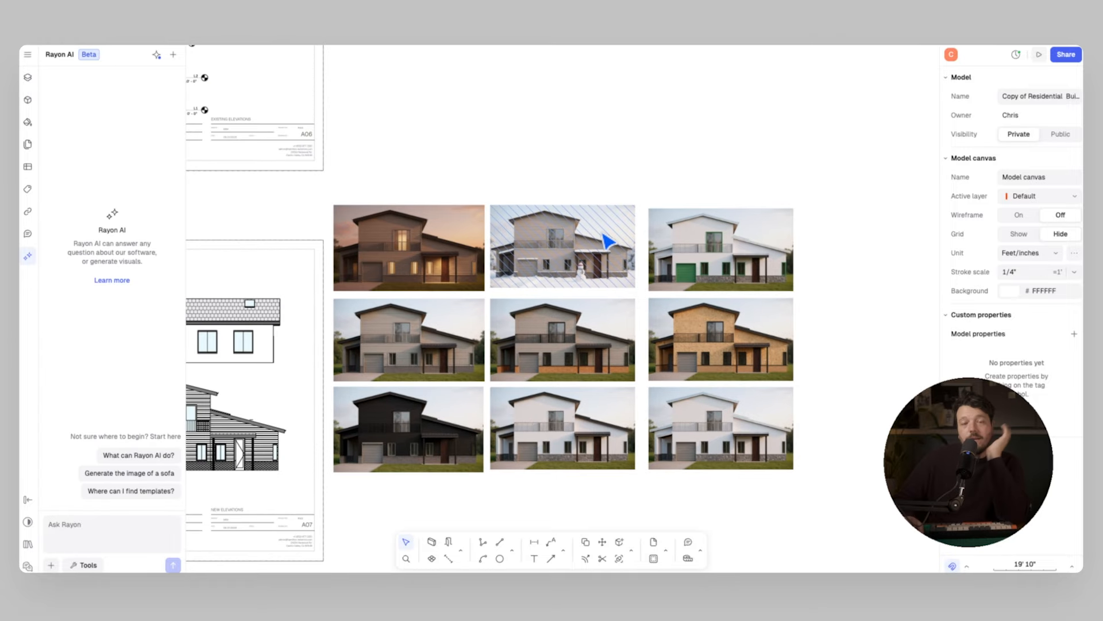
scroll(657, 303, "left", 5)
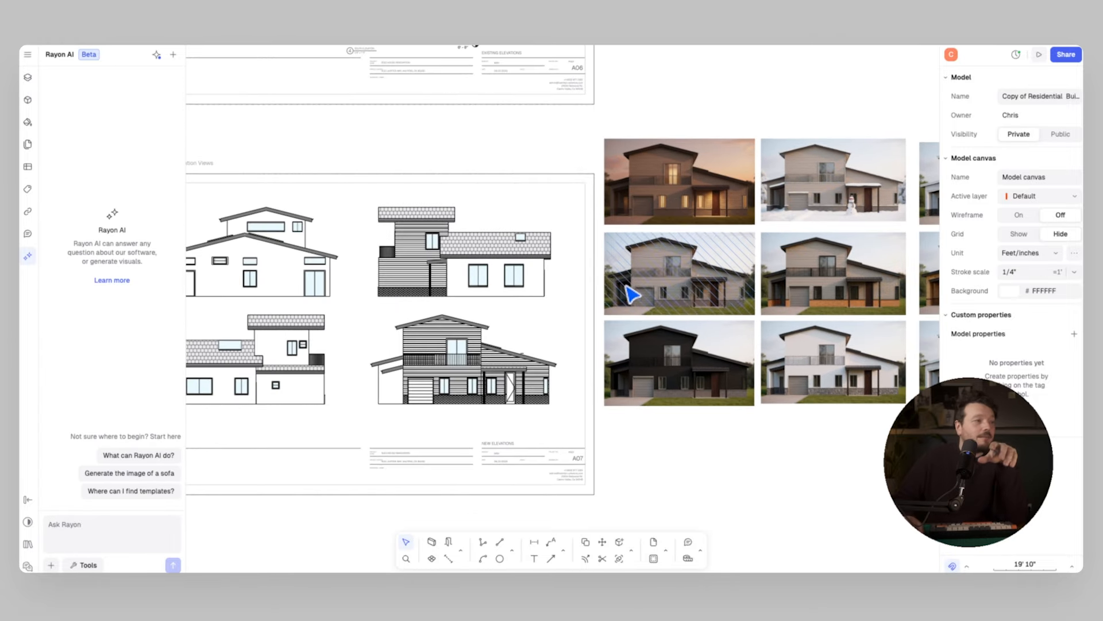
scroll(546, 285, "left", 3)
scroll(546, 284, "down", 1)
scroll(454, 299, "right", 5)
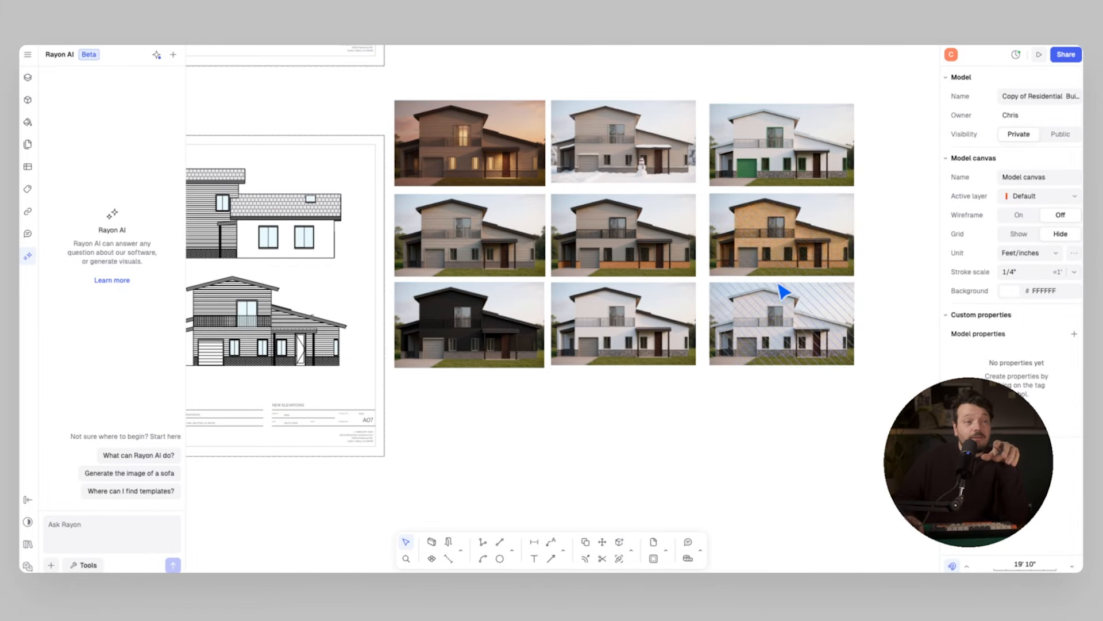
scroll(741, 260, "left", 2)
scroll(740, 259, "up", 1)
scroll(710, 306, "right", 2)
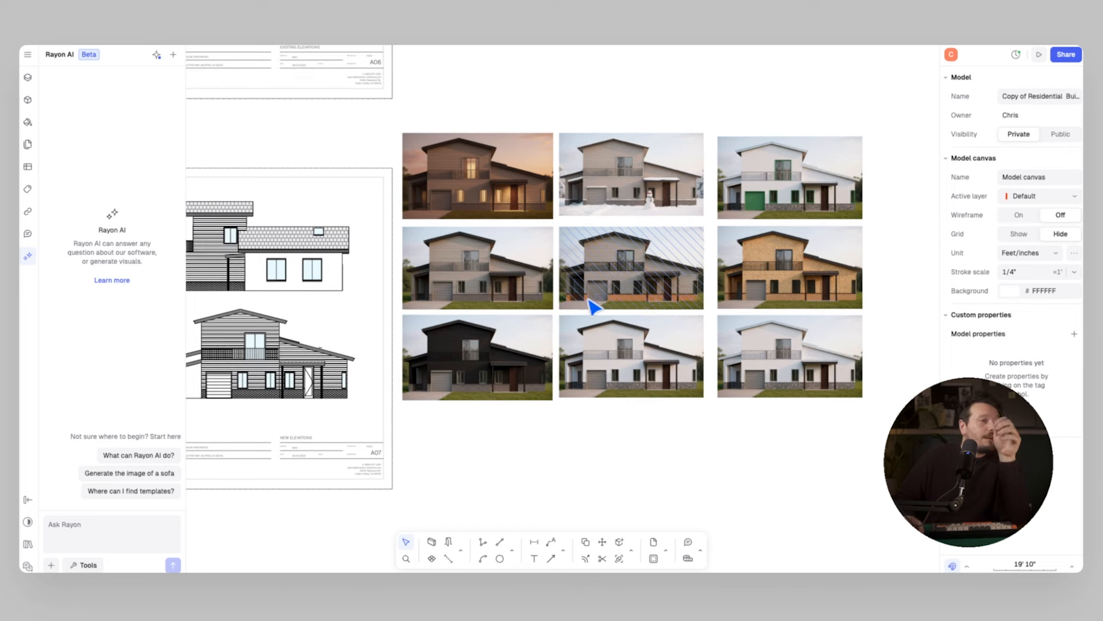
scroll(830, 268, "right", 2)
scroll(831, 268, "up", 1)
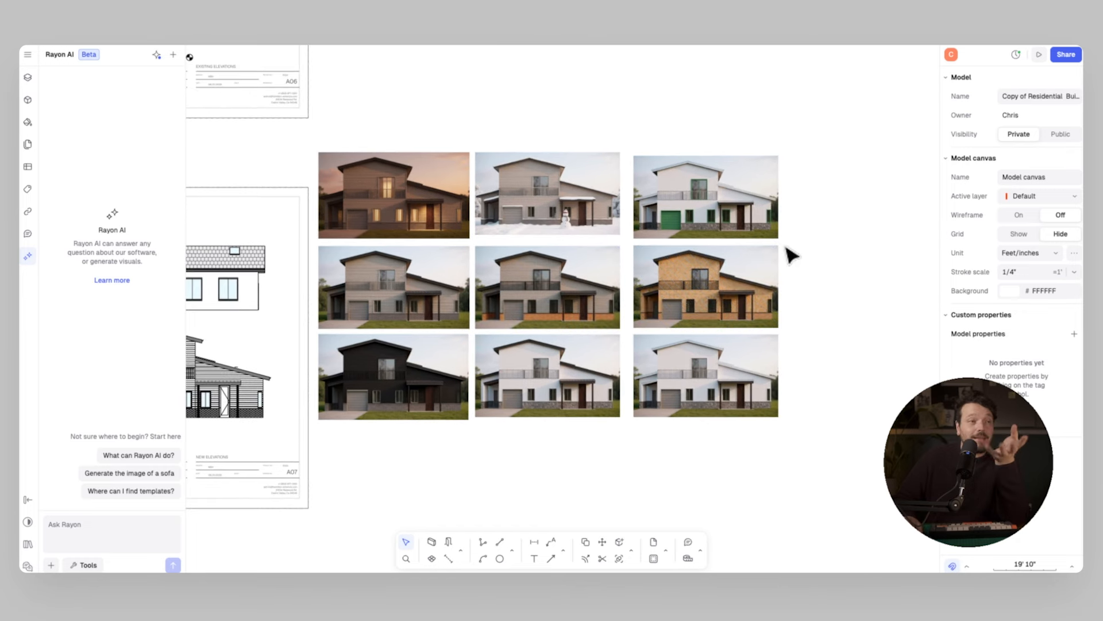
scroll(759, 246, "right", 2)
scroll(759, 246, "up", 1)
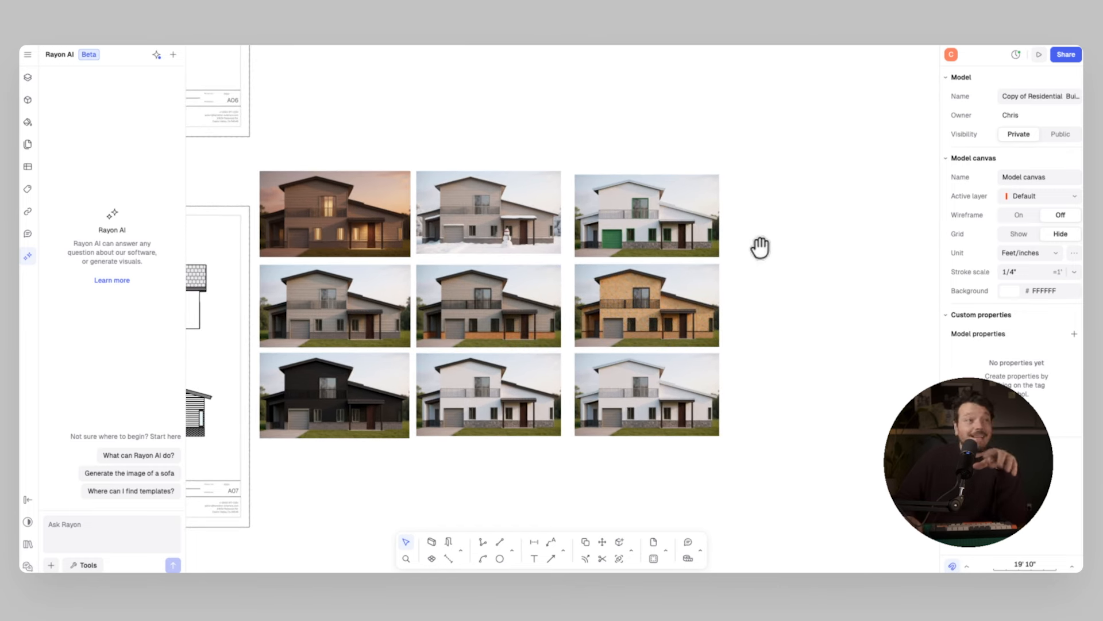
Step: Reference the green-framed render in a new AI chat and submit the prompt "Create a 3D axo of this building"
scroll(740, 253, "up", 5, "ctrl")
scroll(741, 230, "right", 2)
scroll(742, 230, "up", 2)
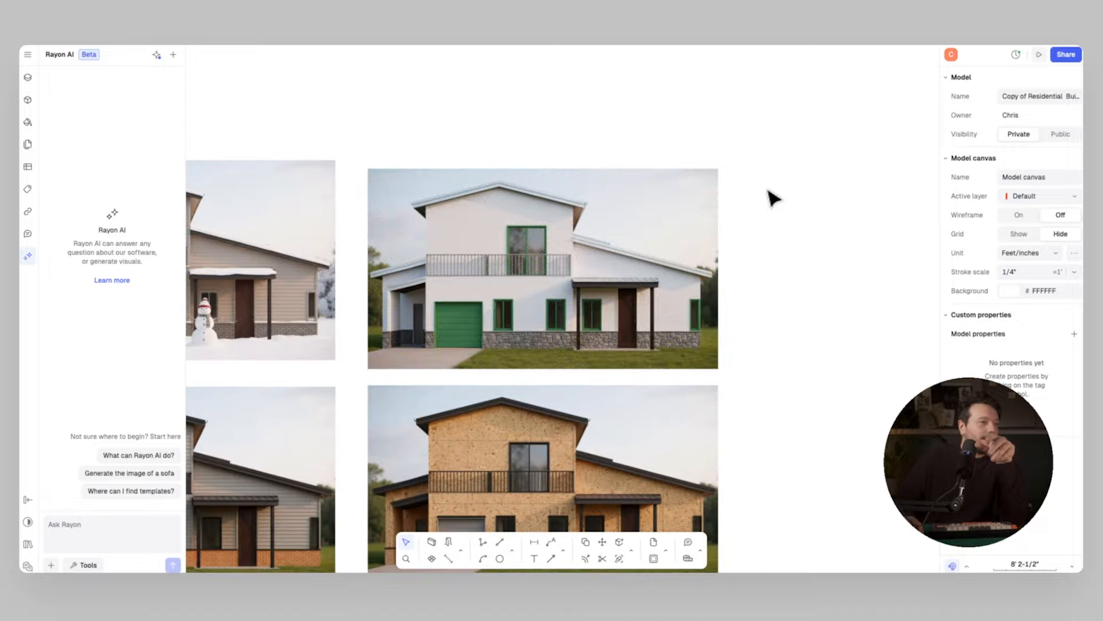
left_click(584, 242)
right_click(580, 228)
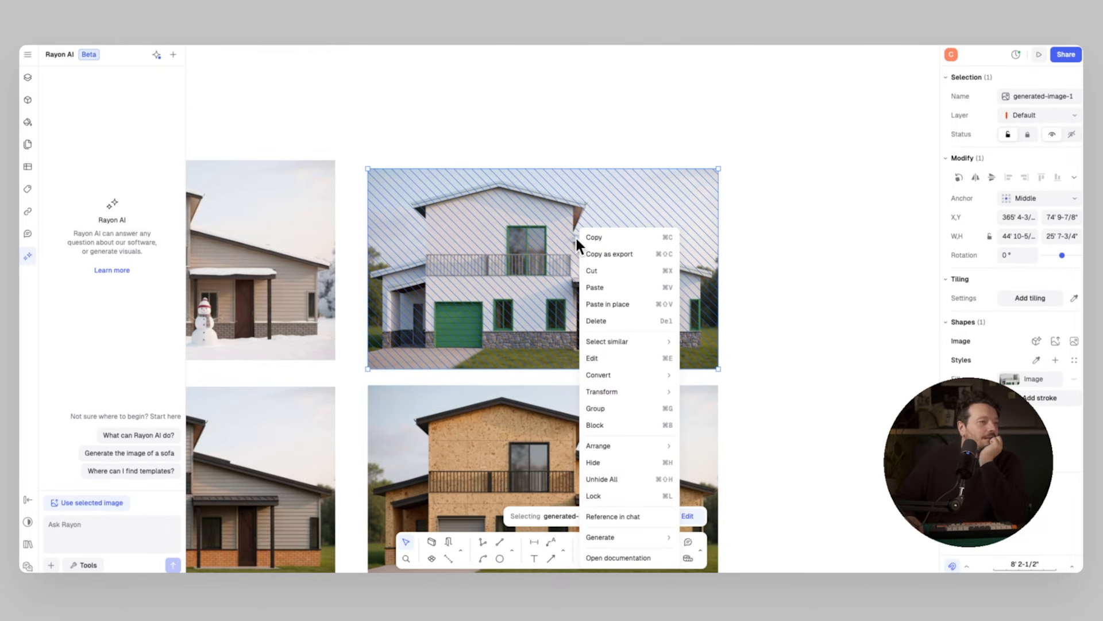
left_click(616, 514)
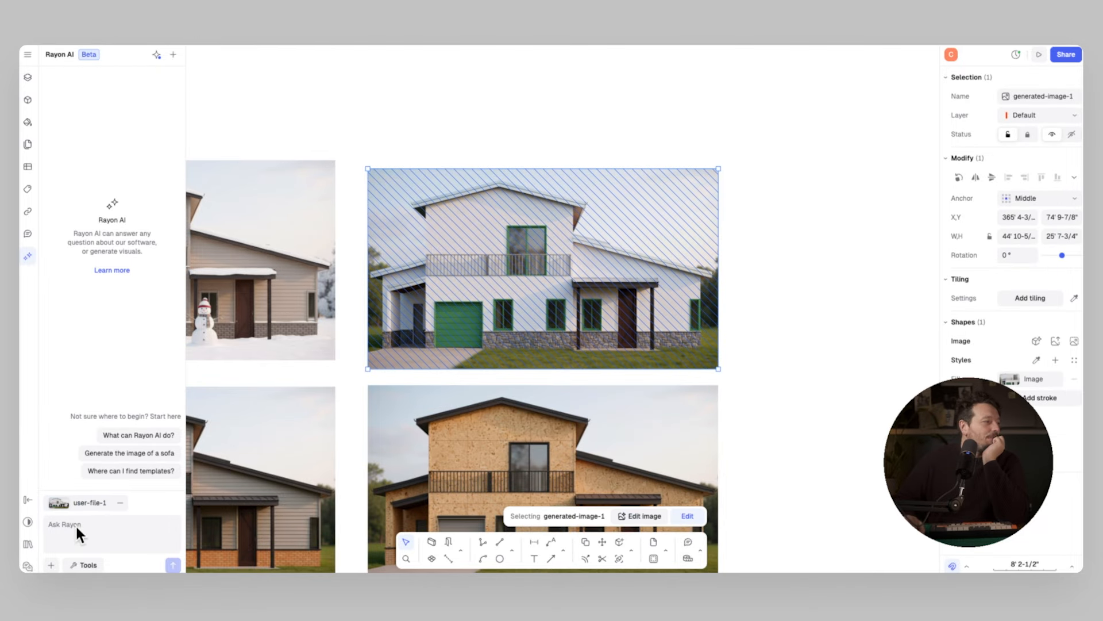
type("Create a 3D axo of this build")
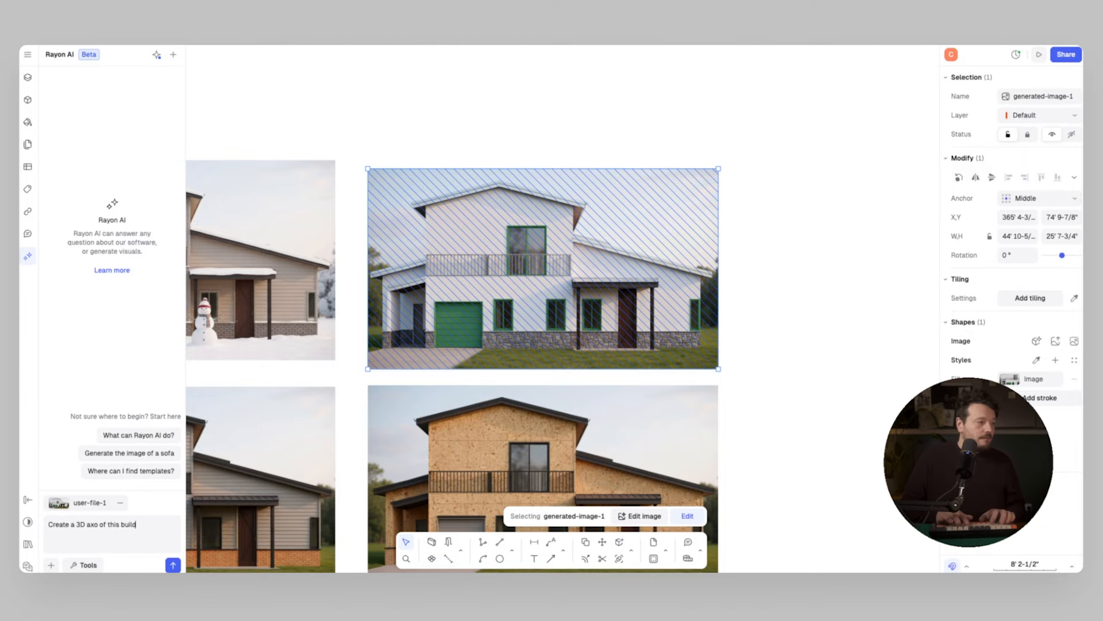
type("ing")
key("Return")
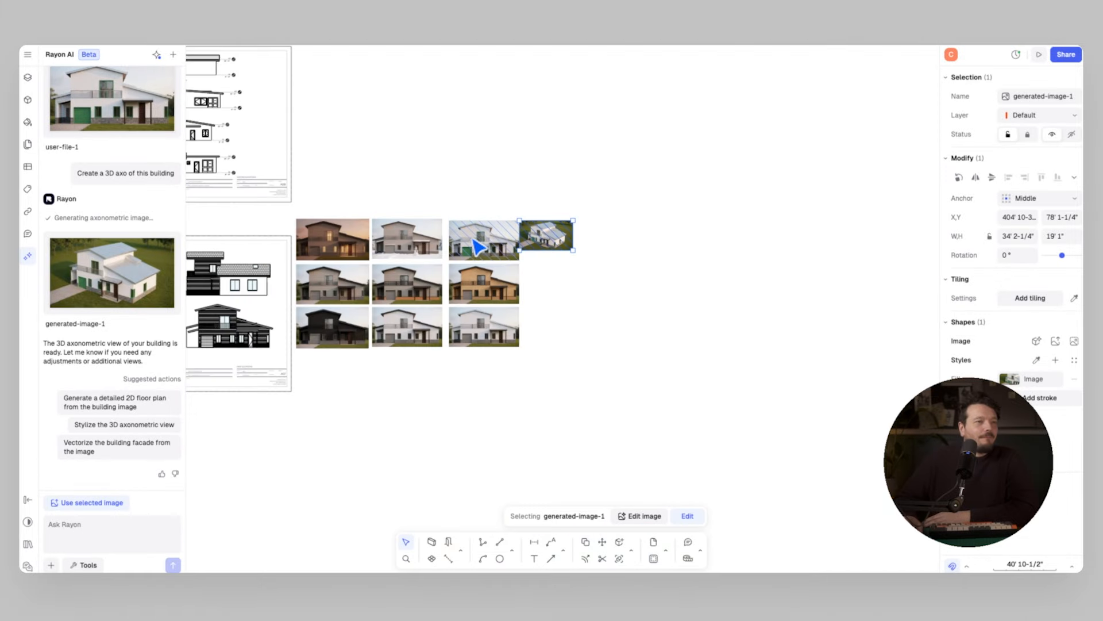
Step: Copy the green-framed render below the grid and put the generated axonometric image beside the copy, leaving the grid clear
left_click_drag(626, 165, 489, 245)
key("c")
left_click(486, 233)
middle_click_drag(398, 340, 347, 414)
scroll(423, 292, "up", 5)
left_click(511, 251)
scroll(511, 250, "down", 2)
left_click(665, 167)
key("Delete")
middle_click_drag(528, 224, 626, 179)
scroll(632, 185, "up", 2)
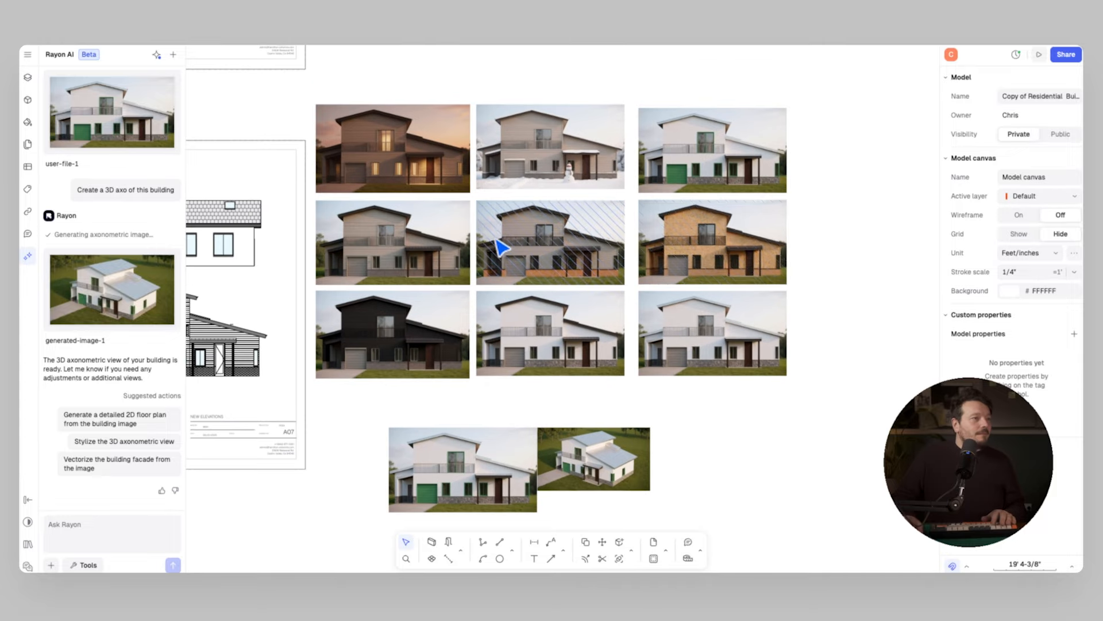
Step: Stack the axonometric image below the copied green-framed render, with both enlarged to about 73' 5-7/8" wide
scroll(635, 234, "down", 5)
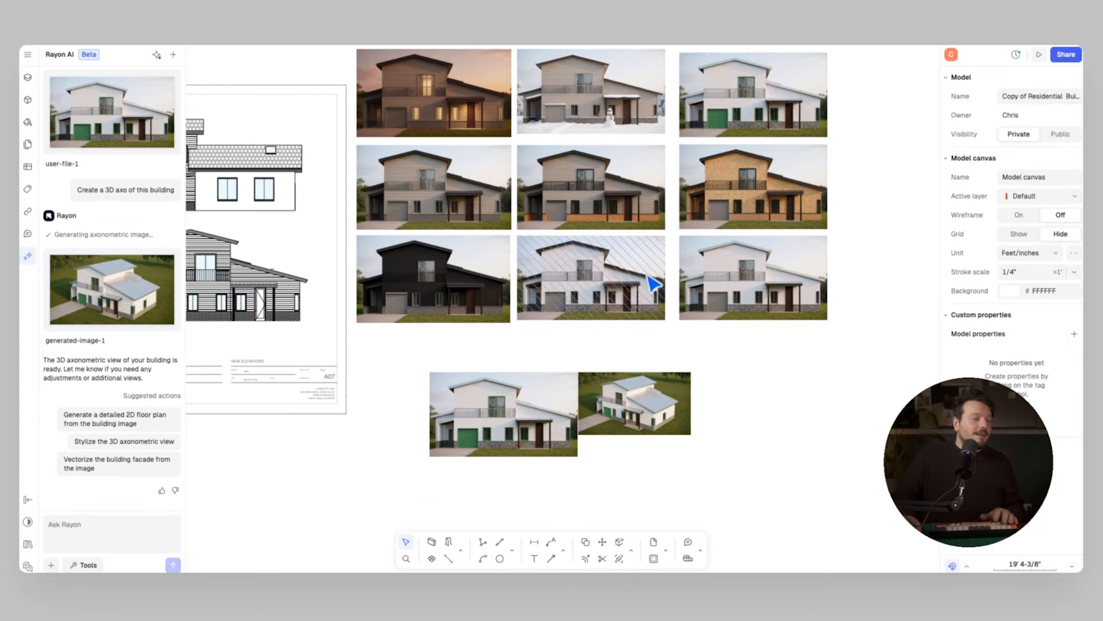
scroll(547, 222, "up", 1)
left_click(608, 251)
left_click_drag(614, 253, 682, 315)
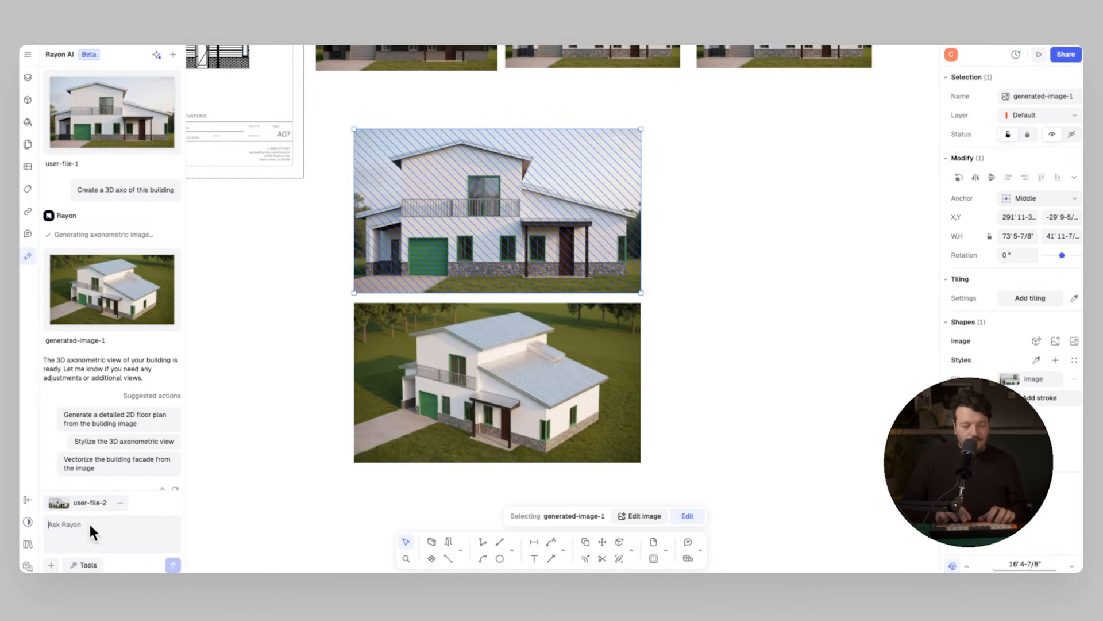
Step: Reference the enlarged green-framed render in the AI chat and submit the prompt "Create a material pallette from this image"
type("Cre")
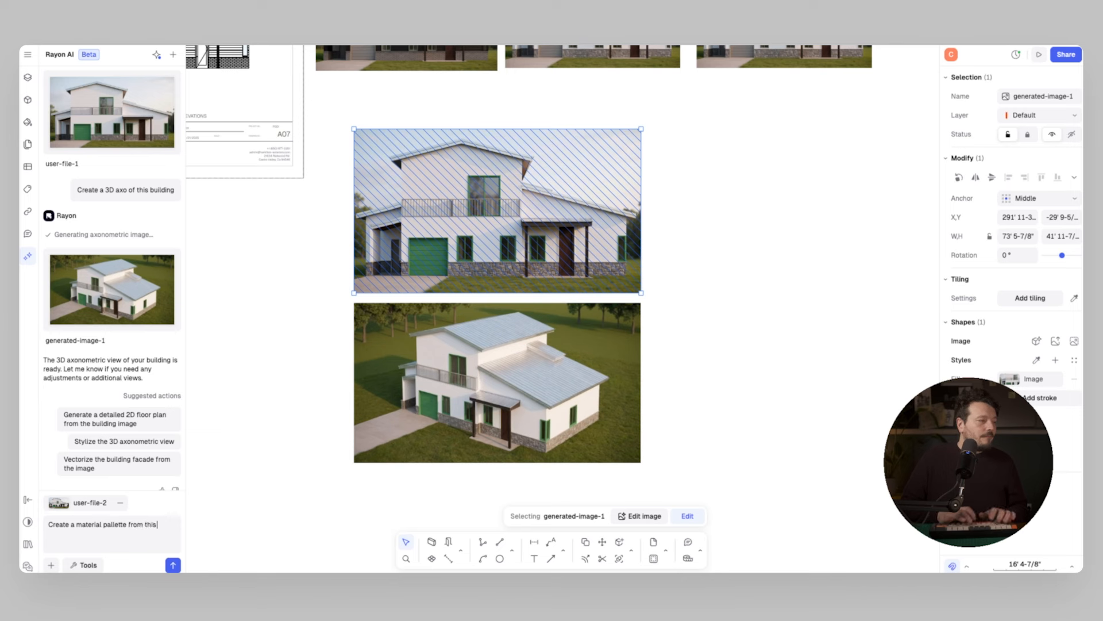
type("e")
key("Return")
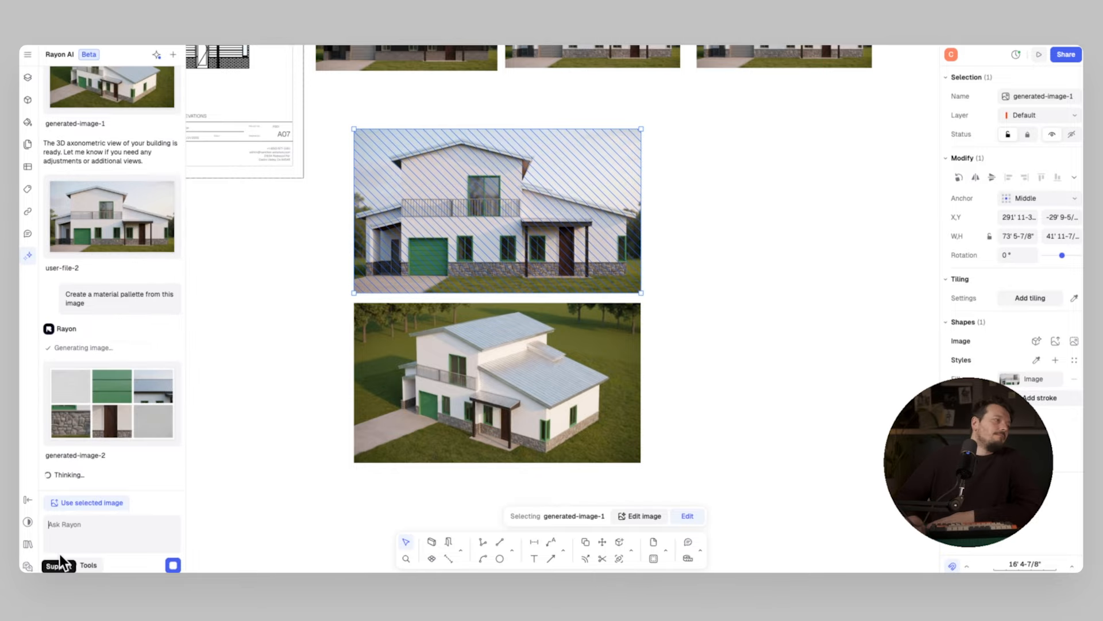
Step: Preview the material palette and insert it beside the enlarged green-framed render, about 68' 3-7/8" wide
left_click(112, 402)
left_click(507, 464)
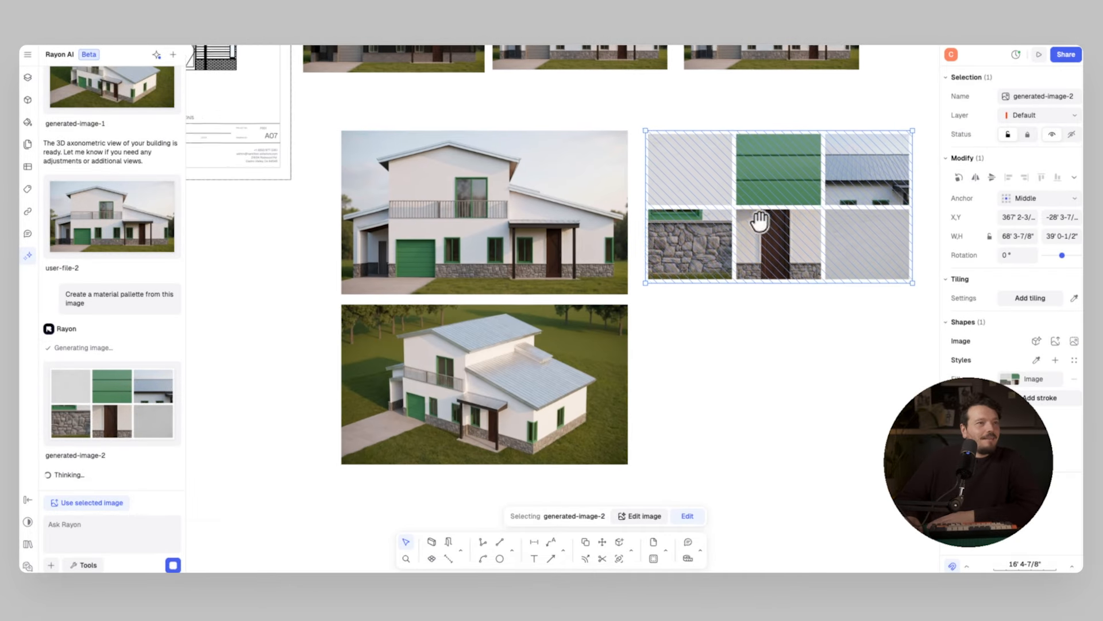
scroll(814, 203, "up", 4)
scroll(816, 207, "down", 1)
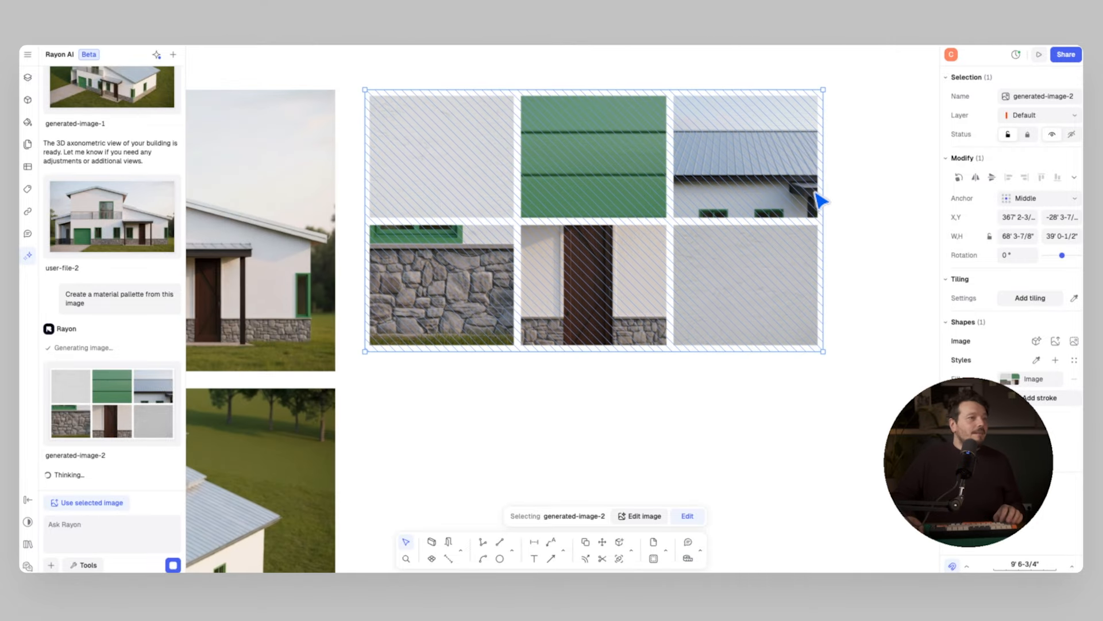
Step: Move the material palette lower and crop it down to the green panel swatch, about 20' 8-5/8" wide
left_click_drag(823, 184, 672, 190)
left_click(753, 241)
scroll(753, 241, "down", 5)
left_click_drag(776, 251, 774, 325)
scroll(834, 333, "up", 5)
left_click_drag(820, 216, 805, 205)
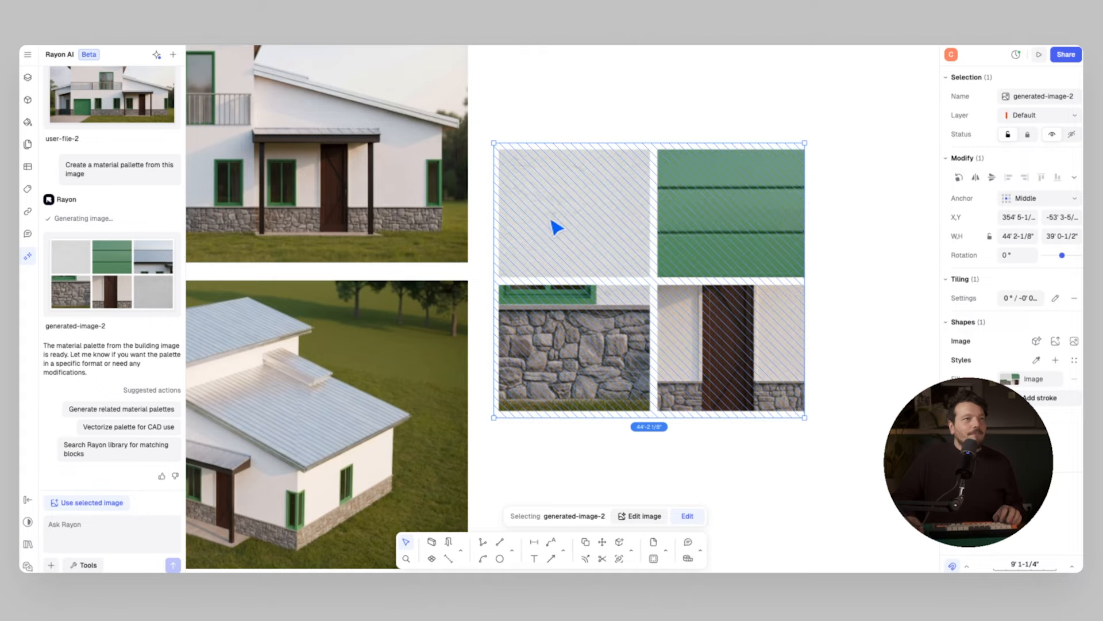
left_click_drag(493, 214, 661, 212)
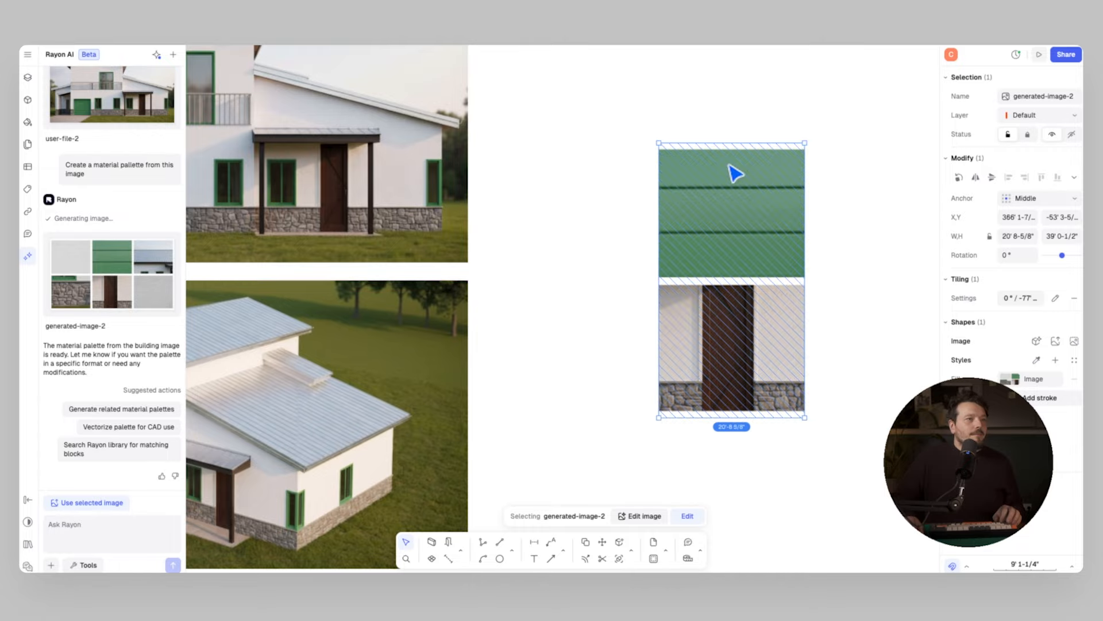
left_click_drag(743, 140, 742, 148)
left_click_drag(750, 415, 754, 271)
Step: Duplicate the green panel swatch diagonally below and shift the copy's crop to the light grey plaster swatch, about 20' 4-1/8" by 17' 4"
left_click_drag(727, 205, 602, 300, "alt")
double_click(568, 293)
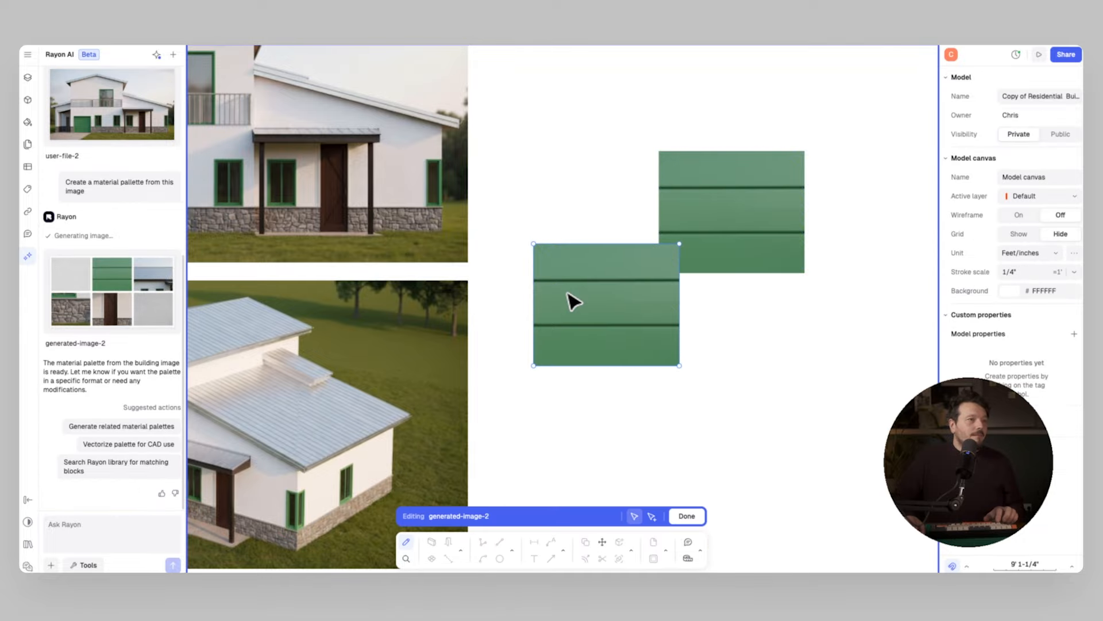
key("Escape")
Step: Copy the light grey swatch diagonally below and shift the new copy's crop to the stone texture, forming a staggered set of swatches
key("c")
left_click(664, 300)
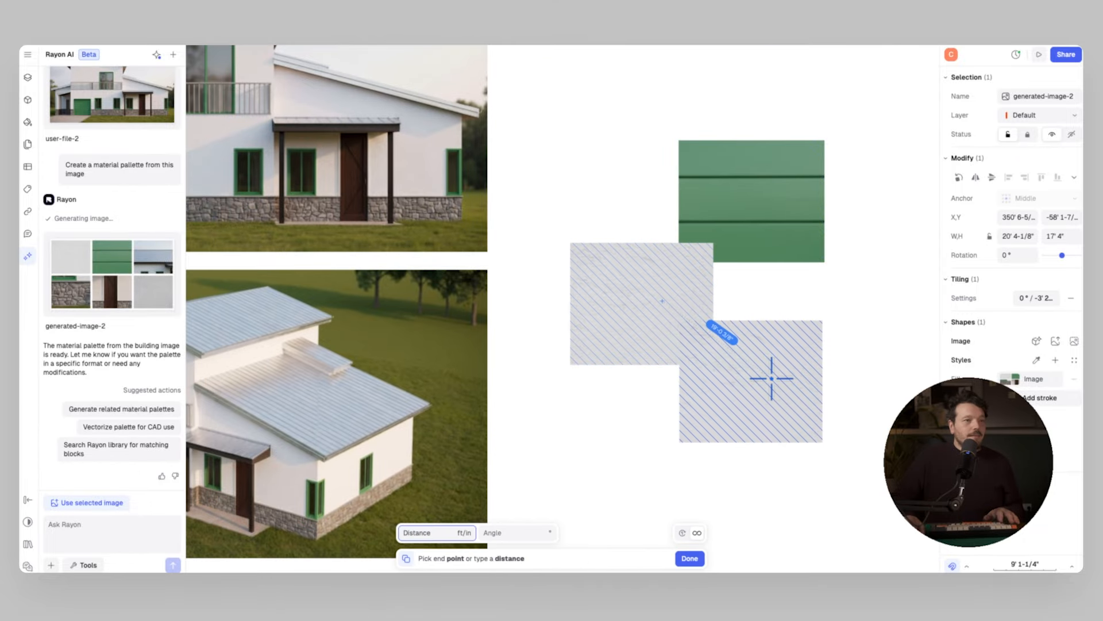
left_click(772, 377)
key("Escape")
middle_click_drag(774, 408, 693, 306)
mouse_move(698, 313)
left_mouse_down()
mouse_move(591, 234)
mouse_move(628, 269)
left_mouse_up()
left_click_drag(589, 208, 695, 283)
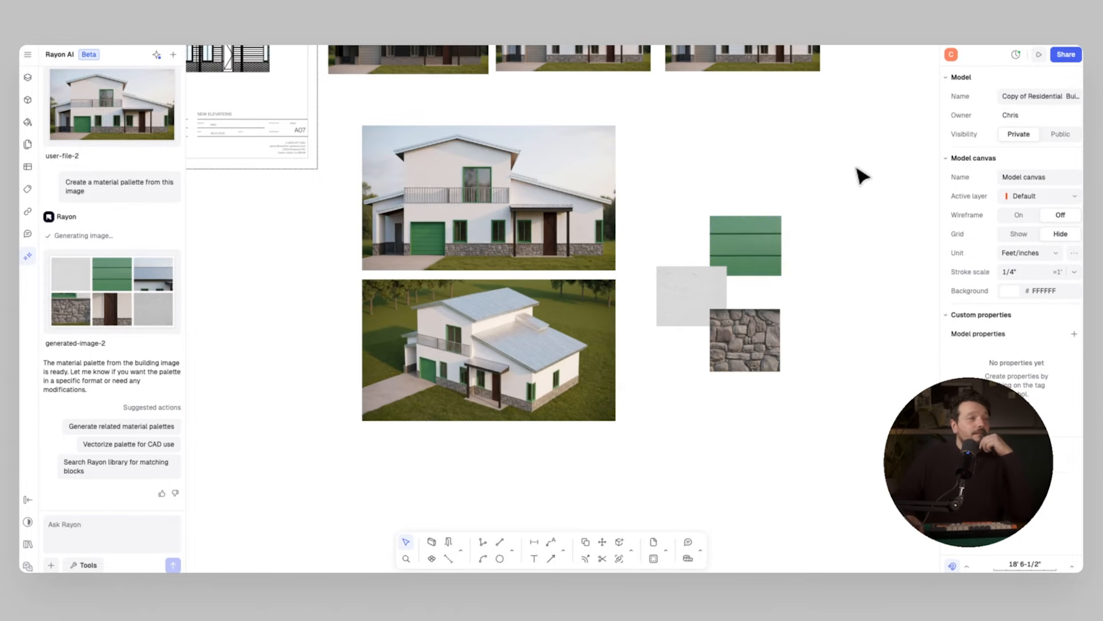
scroll(827, 181, "down", 1)
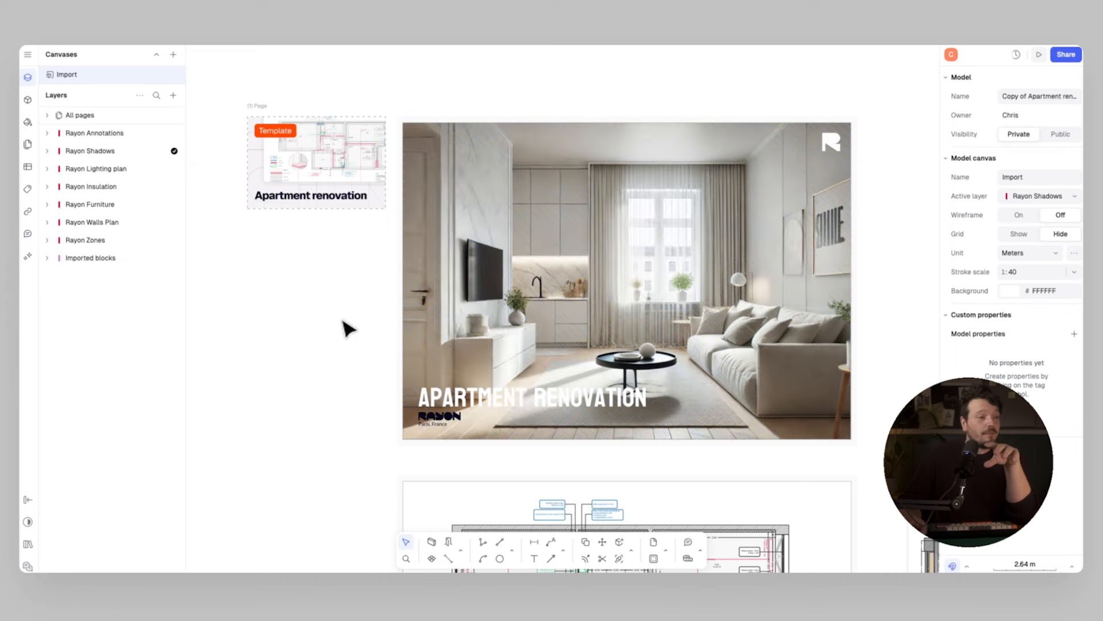
Step: Look over the apartment renovation template's cover page and its kitchen View A and View B sheets
scroll(503, 262, "right", 3)
scroll(504, 262, "down", 1)
scroll(502, 270, "left", 2)
scroll(501, 270, "up", 1)
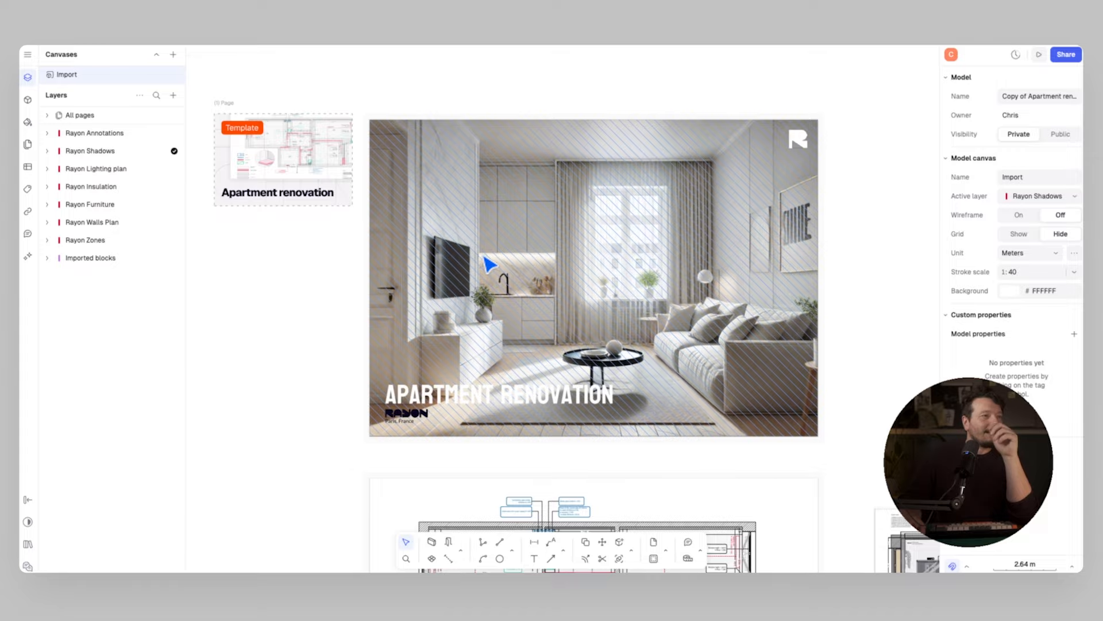
scroll(655, 293, "down", 4)
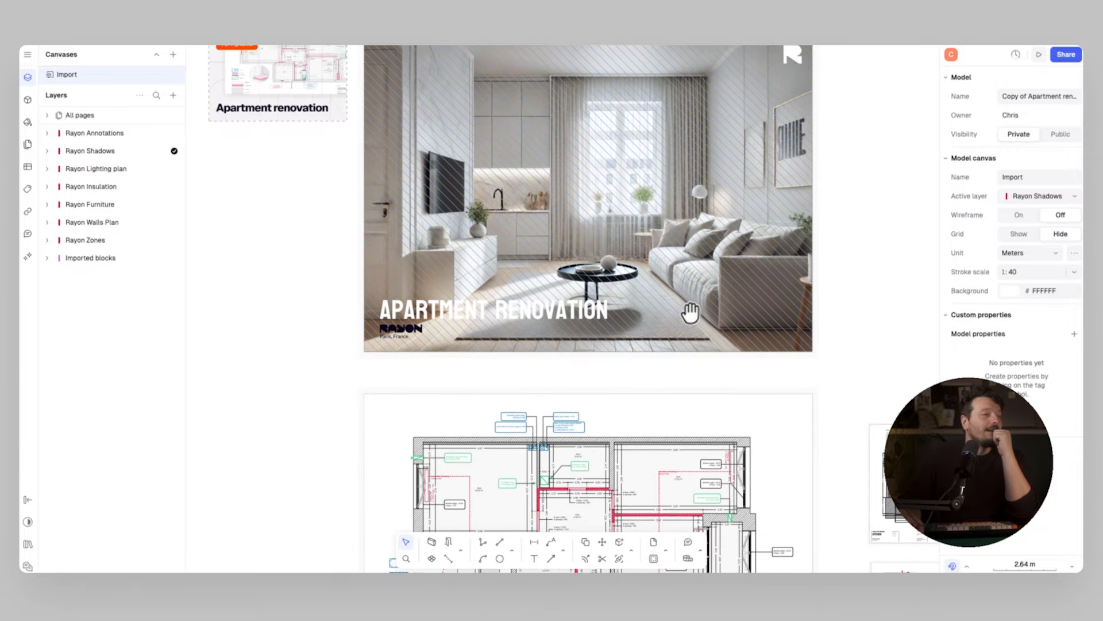
scroll(569, 301, "down", 1)
scroll(569, 301, "right", 1)
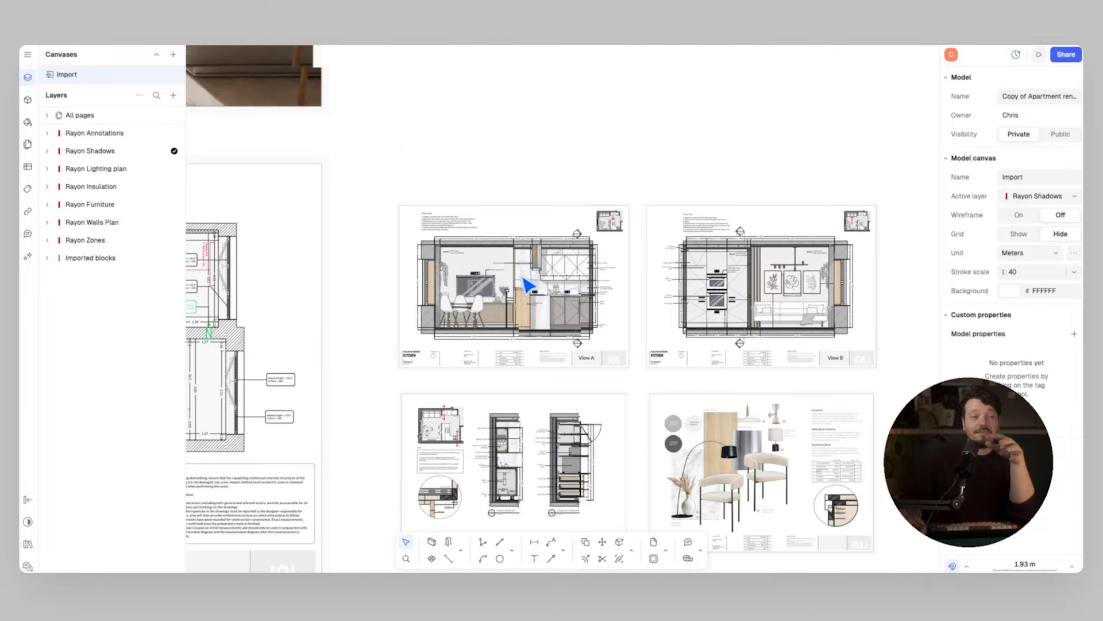
scroll(529, 284, "up", 5)
scroll(574, 259, "right", 7)
scroll(575, 258, "down", 1)
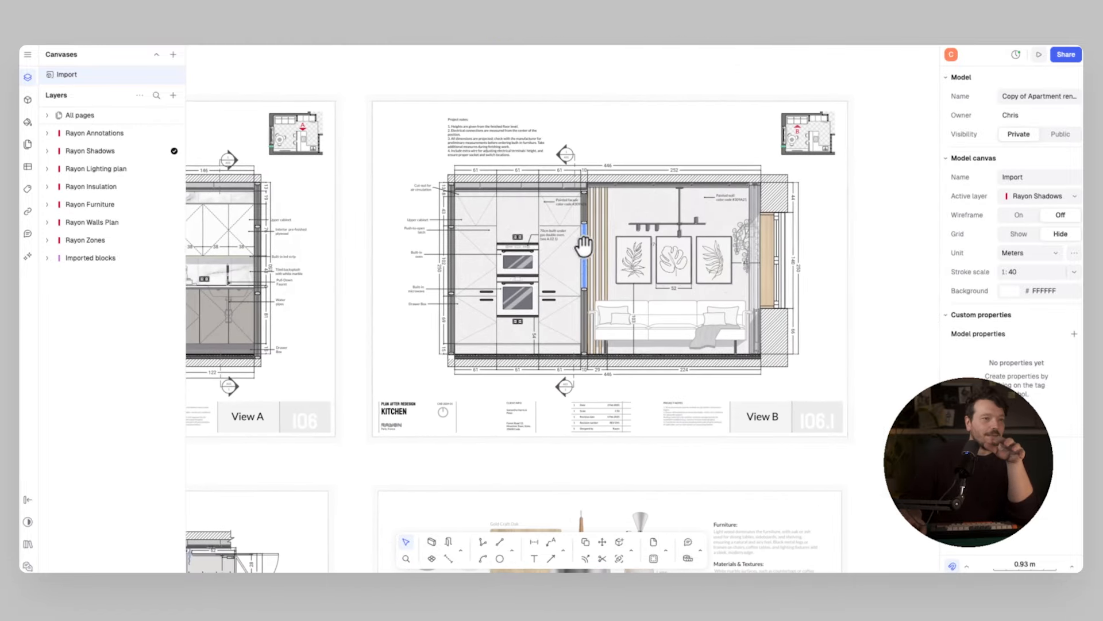
scroll(632, 256, "left", 4)
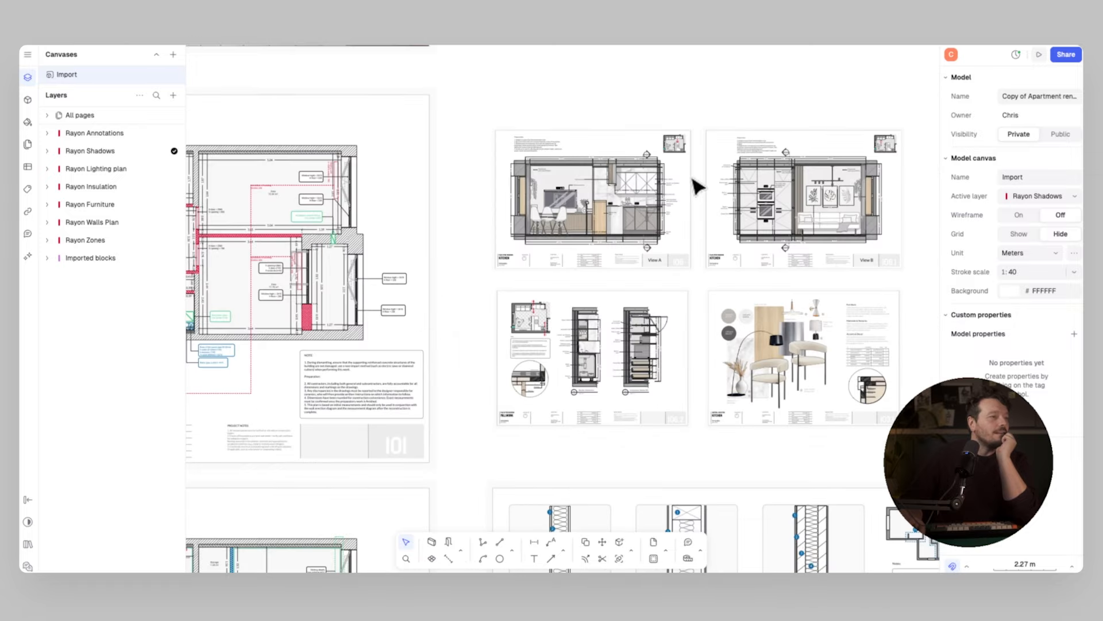
Step: Examine the template's wall plan, wall details, furnished floor plan and Kitchen and Dining Room schedule
scroll(464, 309, "up", 4)
scroll(440, 239, "down", 2)
scroll(517, 325, "down", 3)
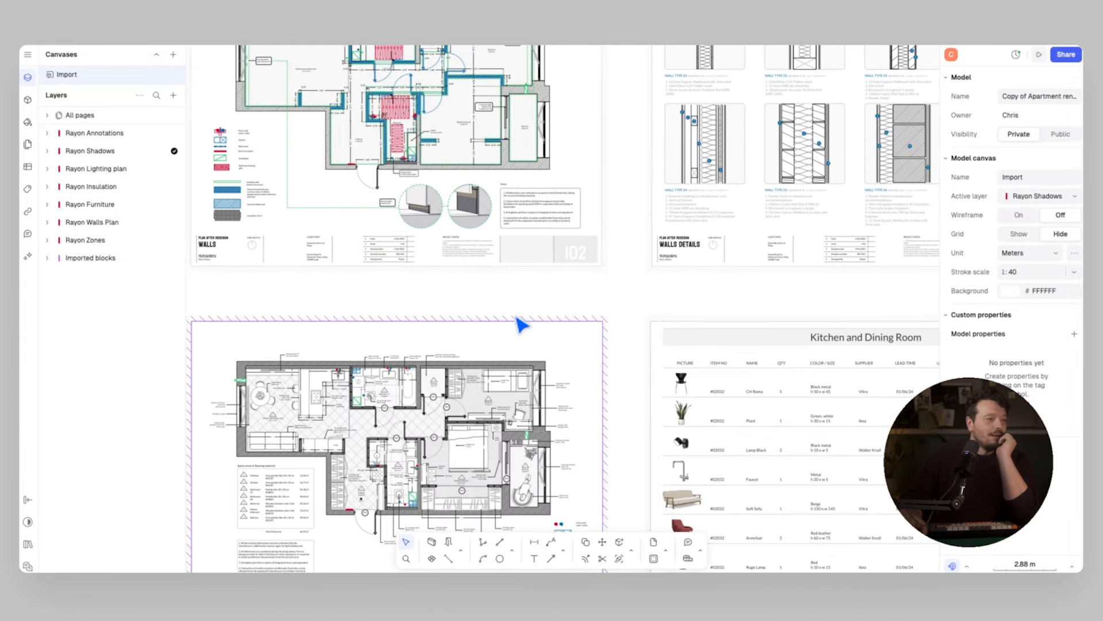
scroll(596, 277, "up", 3)
scroll(596, 277, "up", 4)
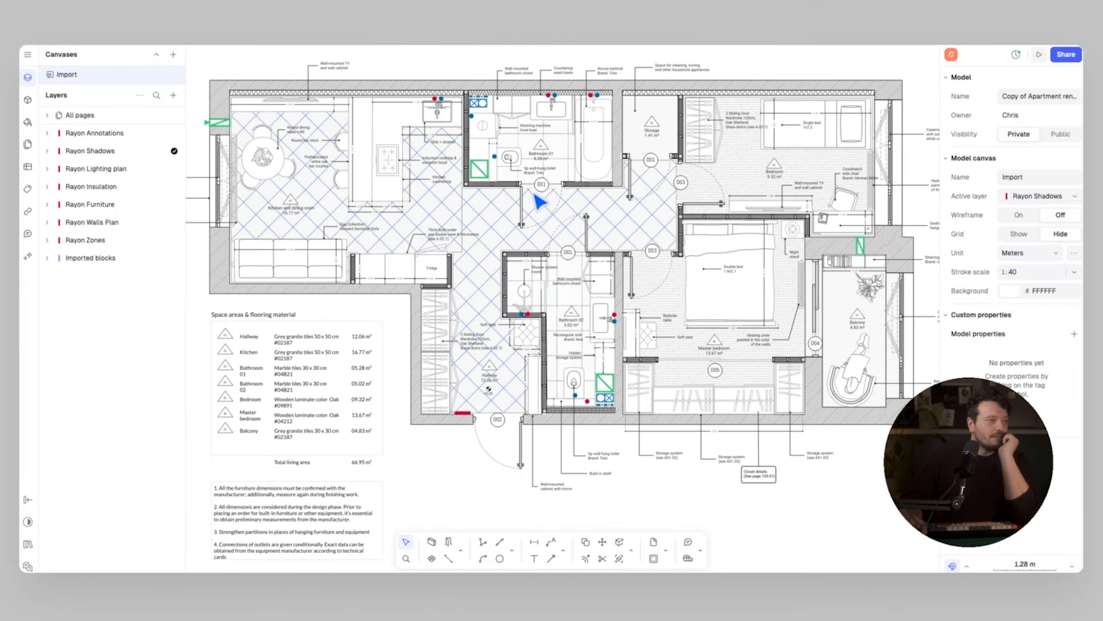
scroll(638, 280, "down", 5)
middle_click_drag(702, 241, 413, 244)
middle_click_drag(682, 285, 701, 219)
middle_click_drag(615, 321, 686, 113)
middle_click_drag(670, 228, 663, 446)
scroll(658, 281, "down", 2)
middle_click_drag(650, 189, 622, 367)
middle_click_drag(622, 57, 595, 366)
middle_click_drag(571, 260, 570, 360)
Step: Hide the Rayon Annotations layer so the kitchen View A sheet shows only the drawing
scroll(569, 360, "up", 8)
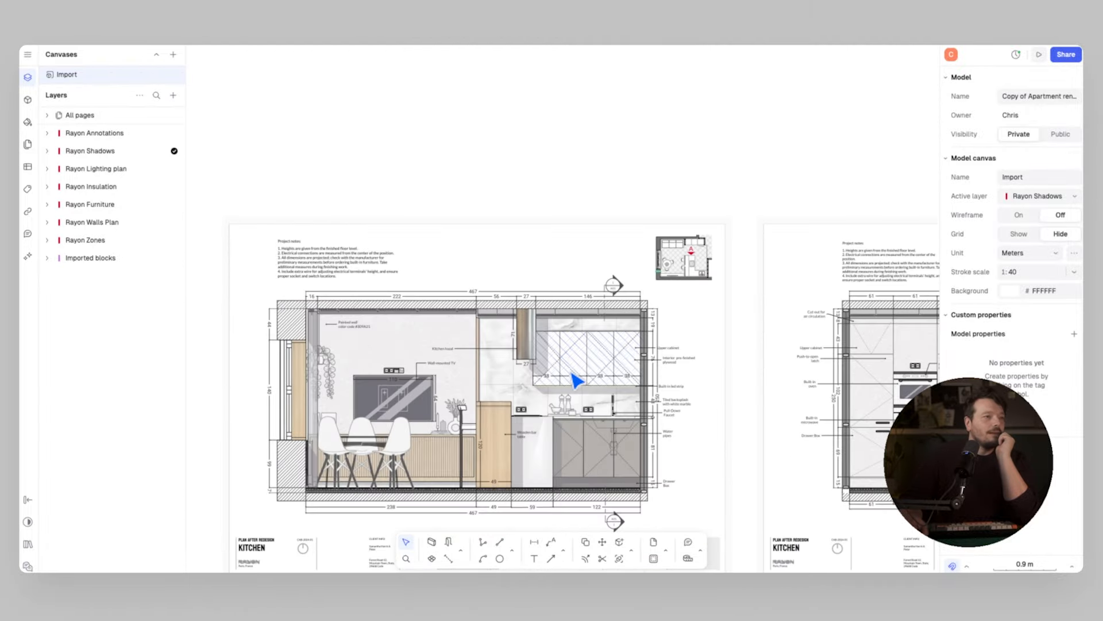
middle_click_drag(642, 392, 680, 311)
scroll(581, 320, "up", 2)
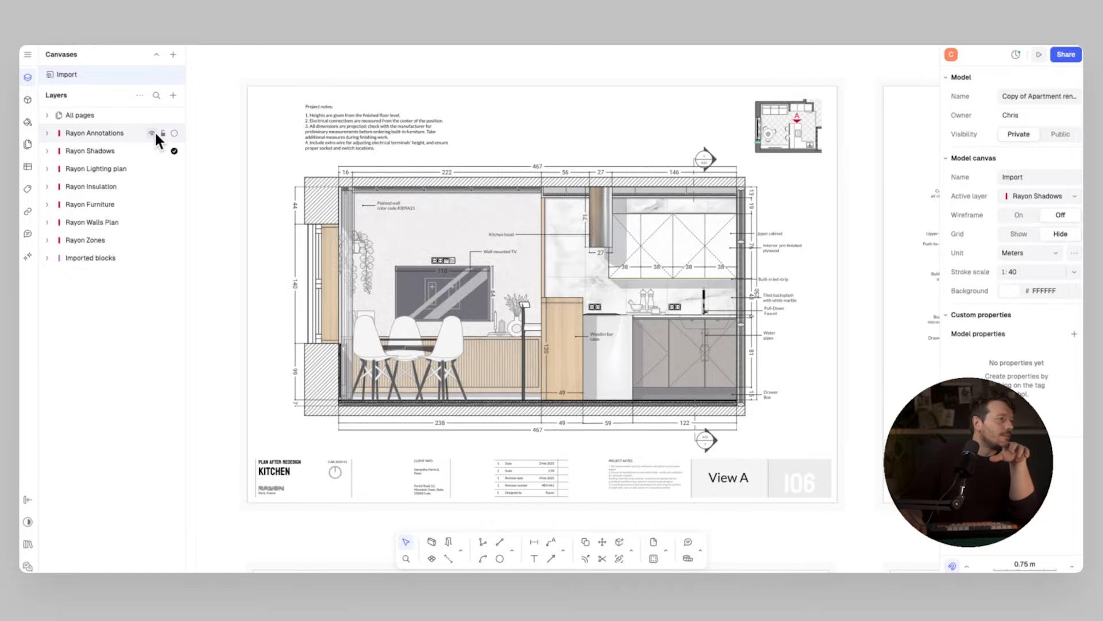
left_click(153, 132)
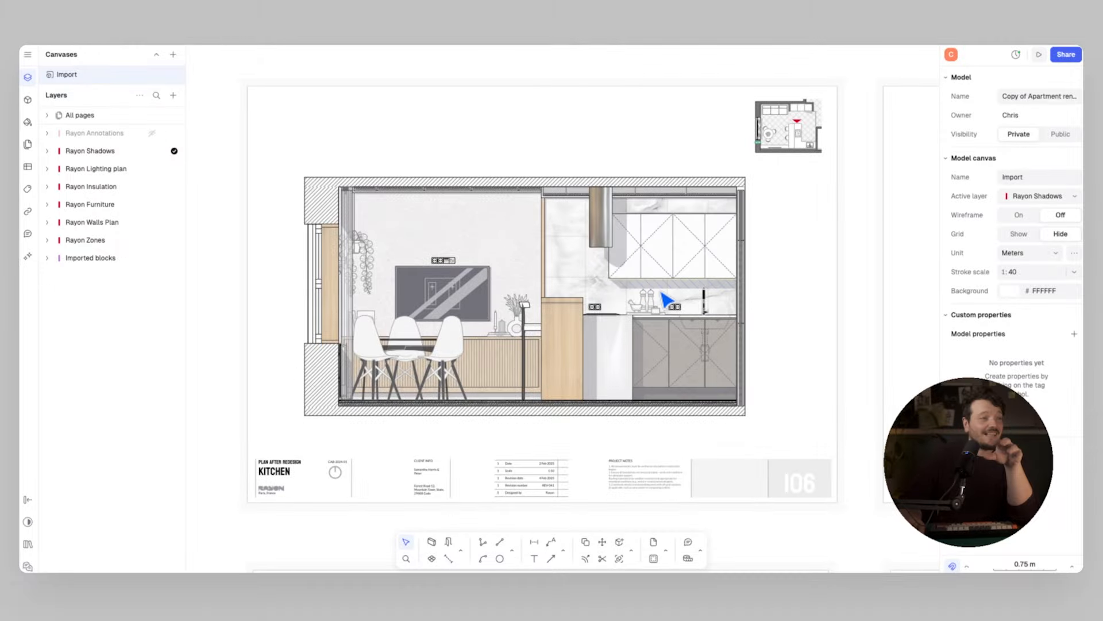
middle_click_drag(701, 302, 662, 305)
middle_click_drag(778, 295, 913, 205)
middle_click_drag(368, 172, 496, 219)
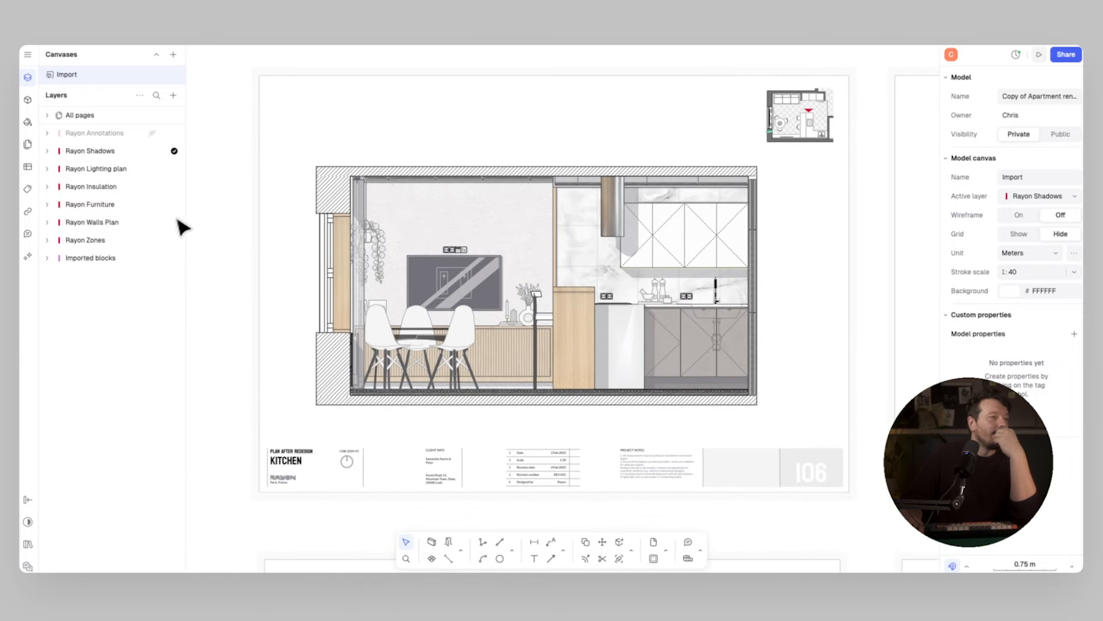
Step: Submit a Stylize > Render request in Rayon AI with a screenshot framing the kitchen View A elevation
left_click(27, 255)
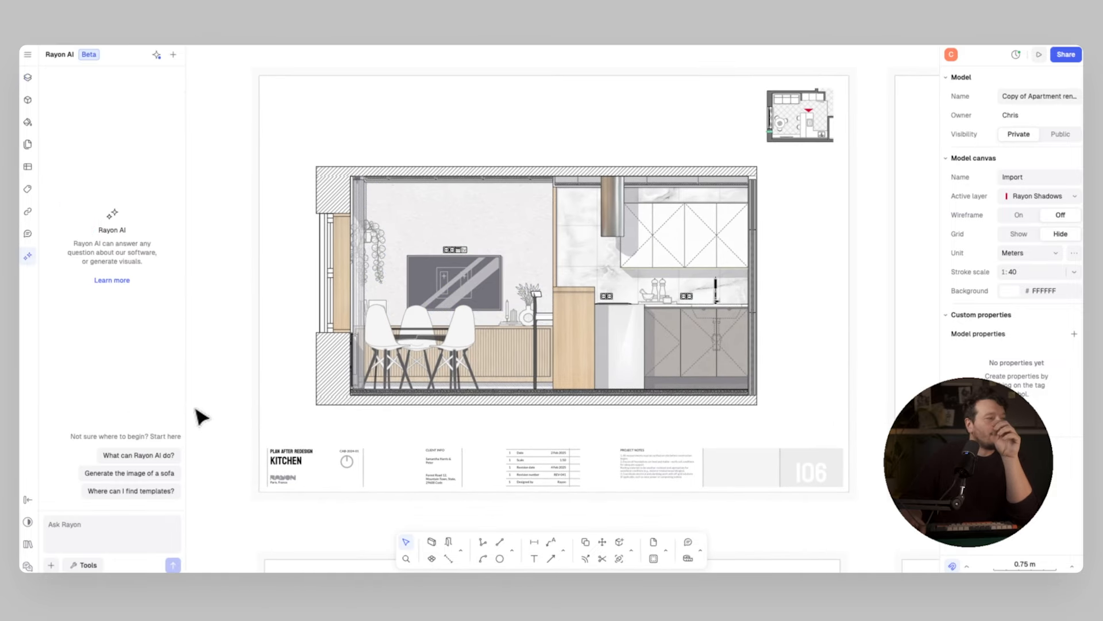
scroll(477, 347, "down", 1)
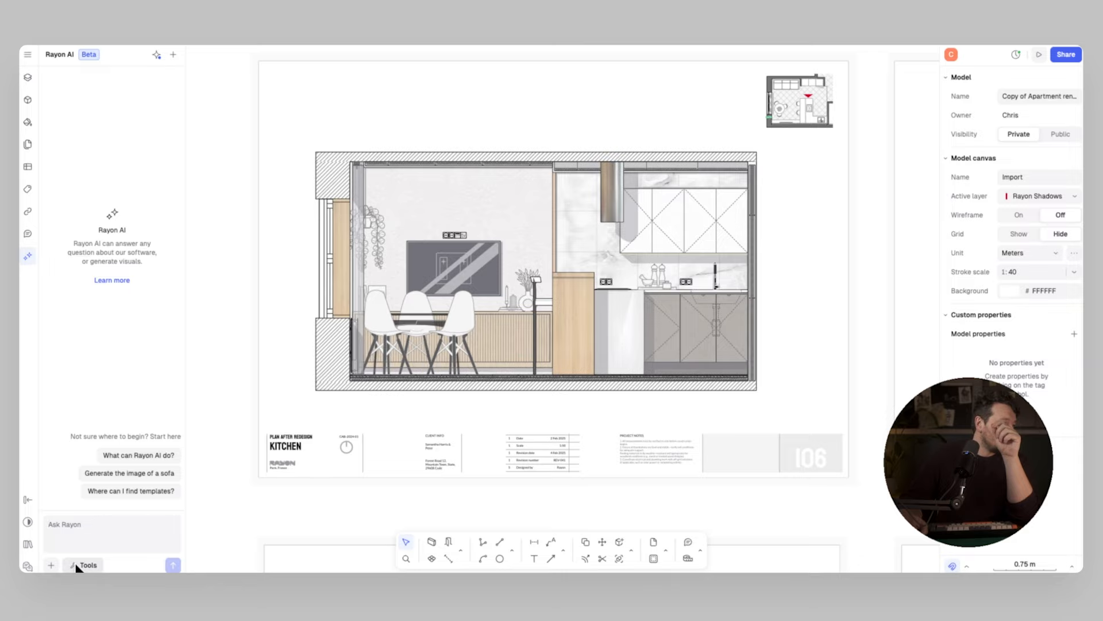
left_click(84, 565)
mouse_move(162, 466)
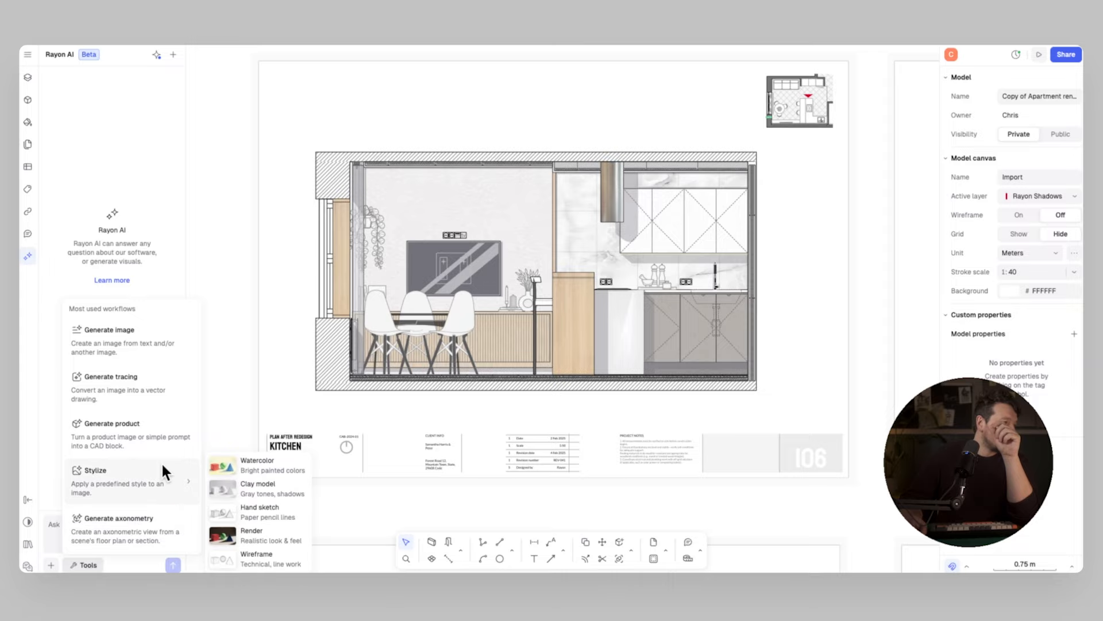
left_click(285, 533)
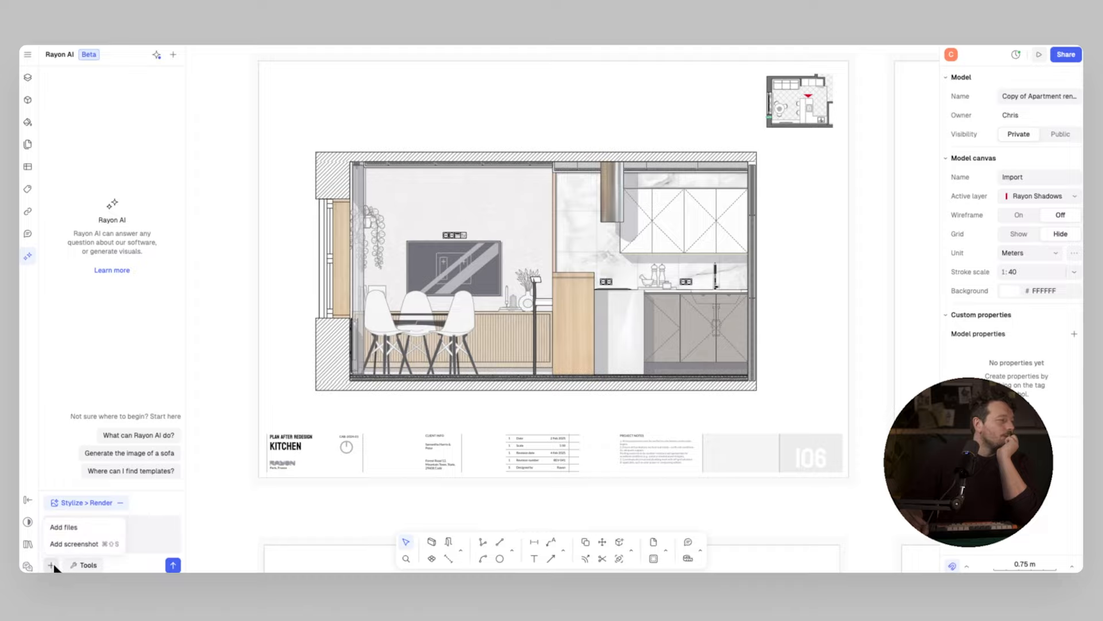
left_click(75, 544)
left_click(301, 142)
left_click(758, 392)
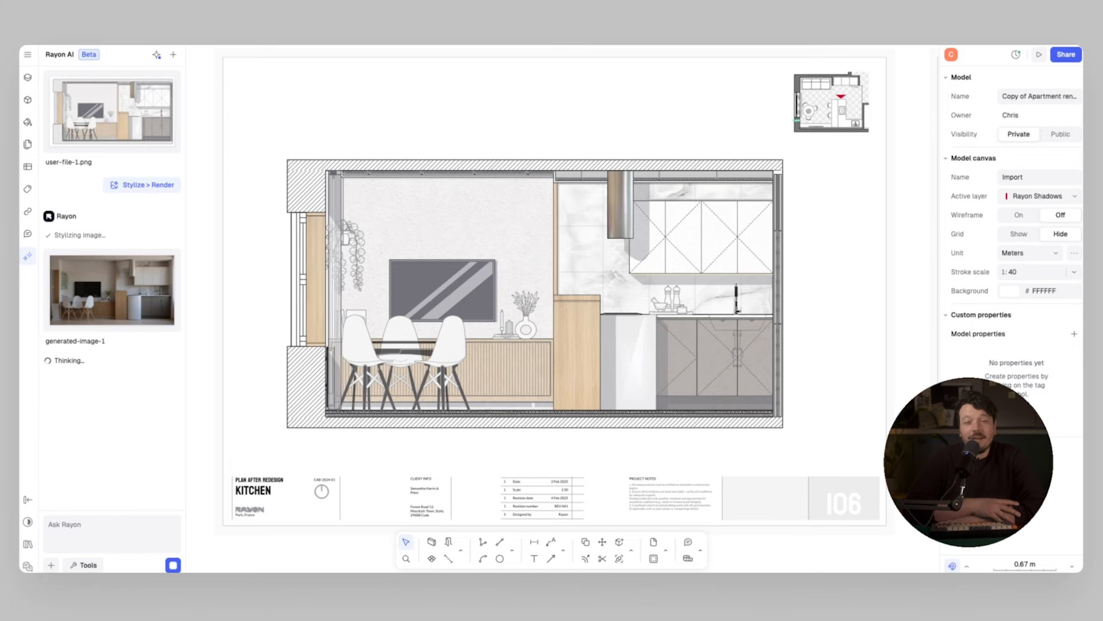
Step: Insert the generated kitchen render on the canvas and place it in the empty area above the View A sheet
left_click(115, 290)
left_click(527, 464)
scroll(477, 376, "down", 3)
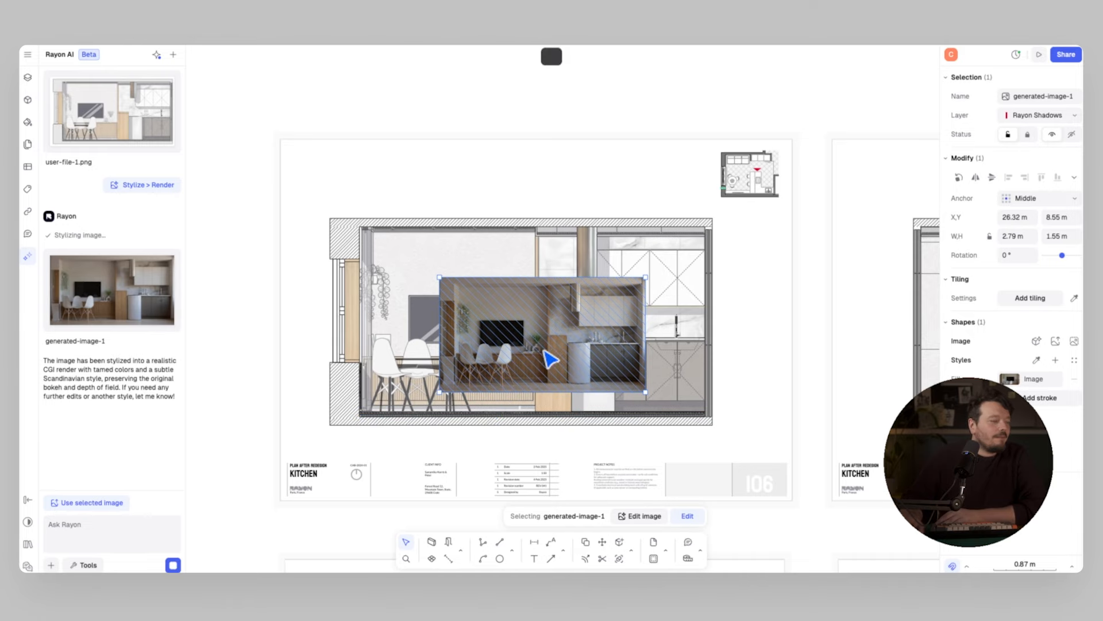
middle_click_drag(543, 331, 538, 452)
left_click_drag(538, 452, 395, 173)
scroll(437, 170, "up", 2)
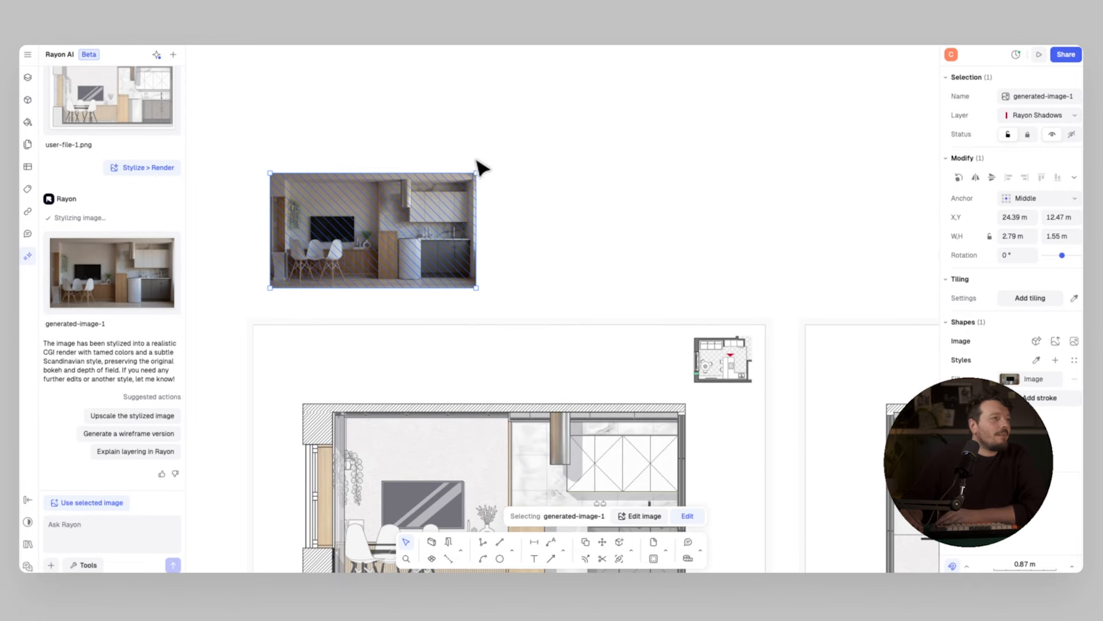
left_click_drag(475, 170, 583, 112)
left_click(631, 173)
middle_click_drag(627, 190, 737, 225)
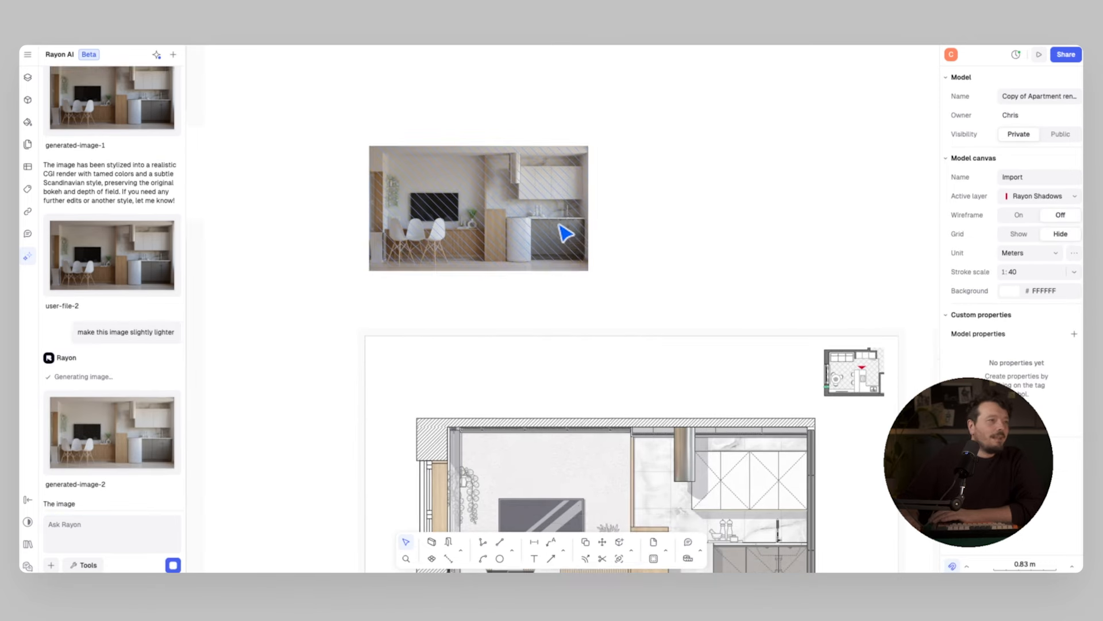
Step: Reference the lightened kitchen render in the AI chat and submit the prompt "make the back wall of the living area a dark blue"
right_click(553, 227)
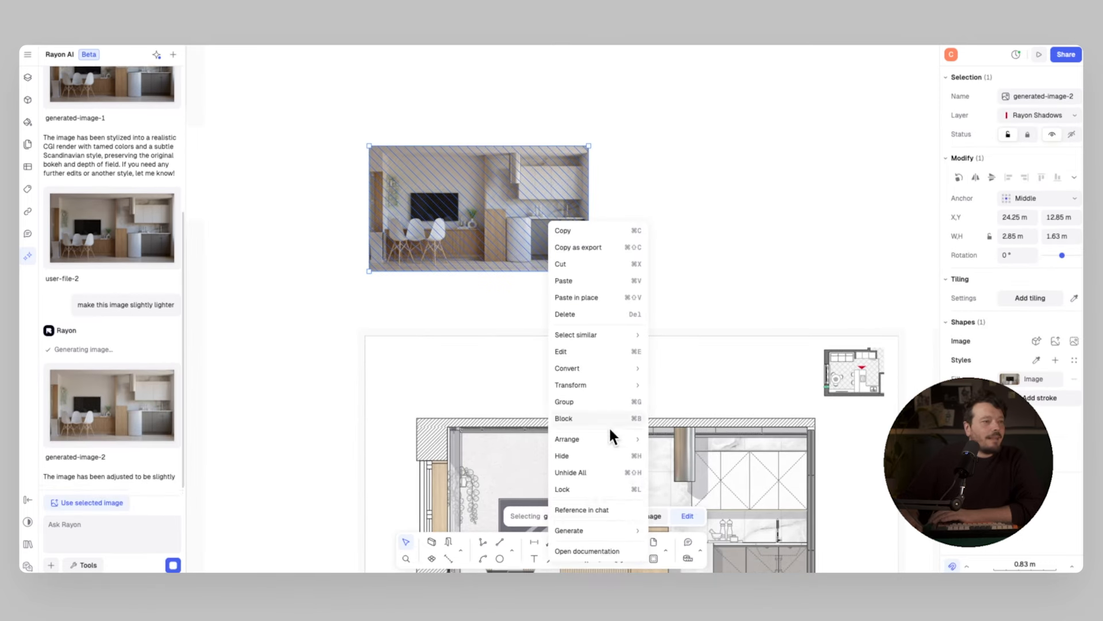
left_click(619, 510)
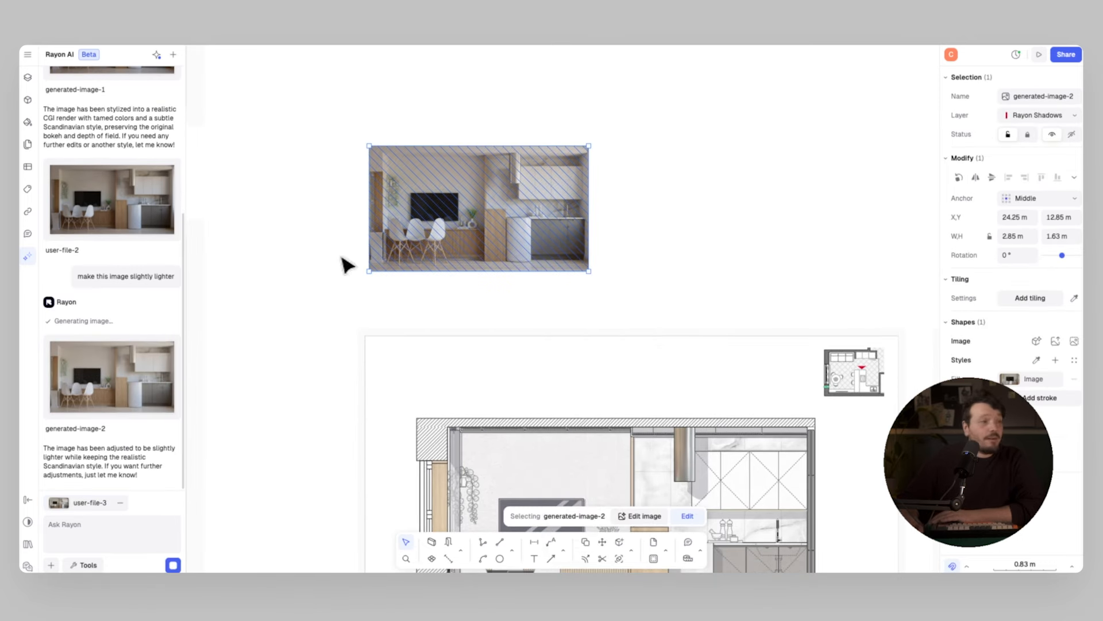
left_click(70, 523)
type("make the back wall of the living area a dark blue")
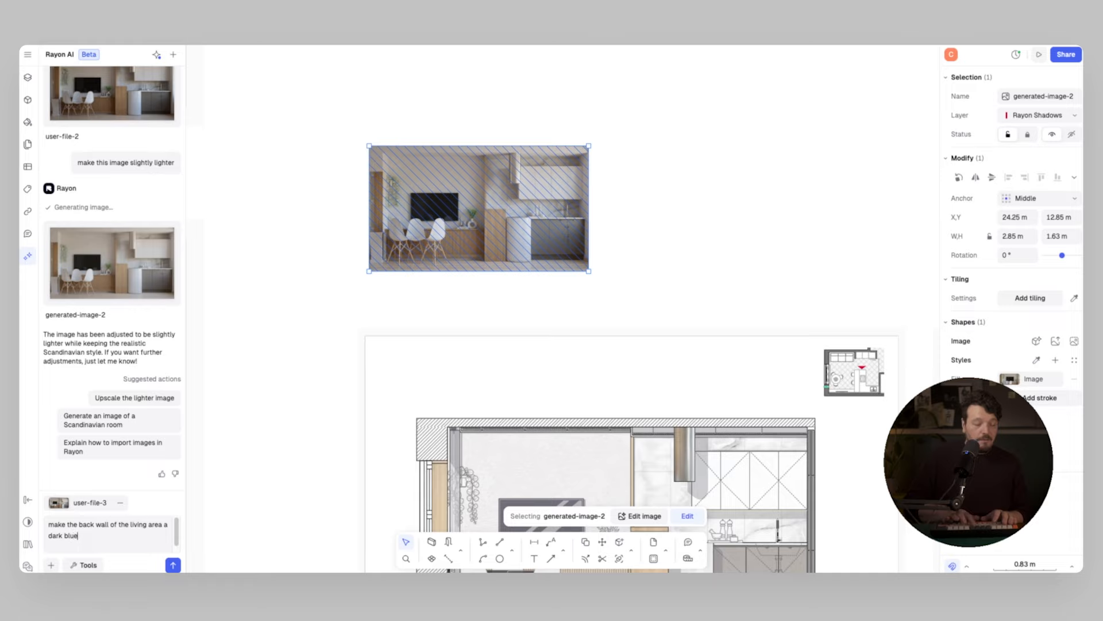
key("Return")
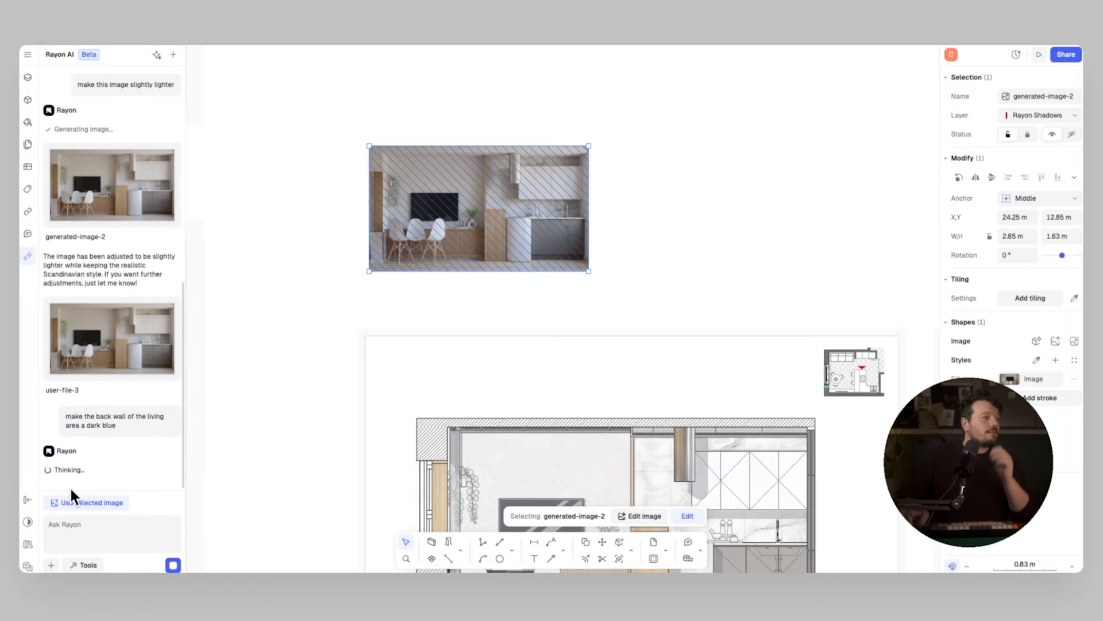
left_click(273, 200)
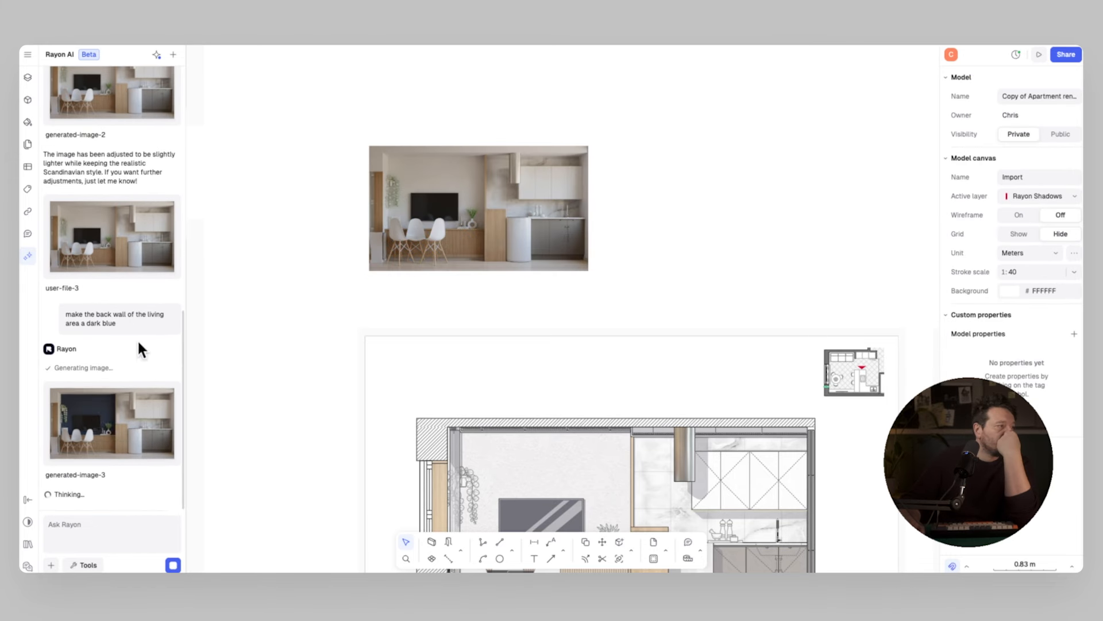
Step: Insert the dark blue wall render and place it beside the lightened kitchen render above the sheet
scroll(137, 340, "down", 2)
left_click(133, 419)
left_click(518, 463)
left_click_drag(512, 266, 682, 207)
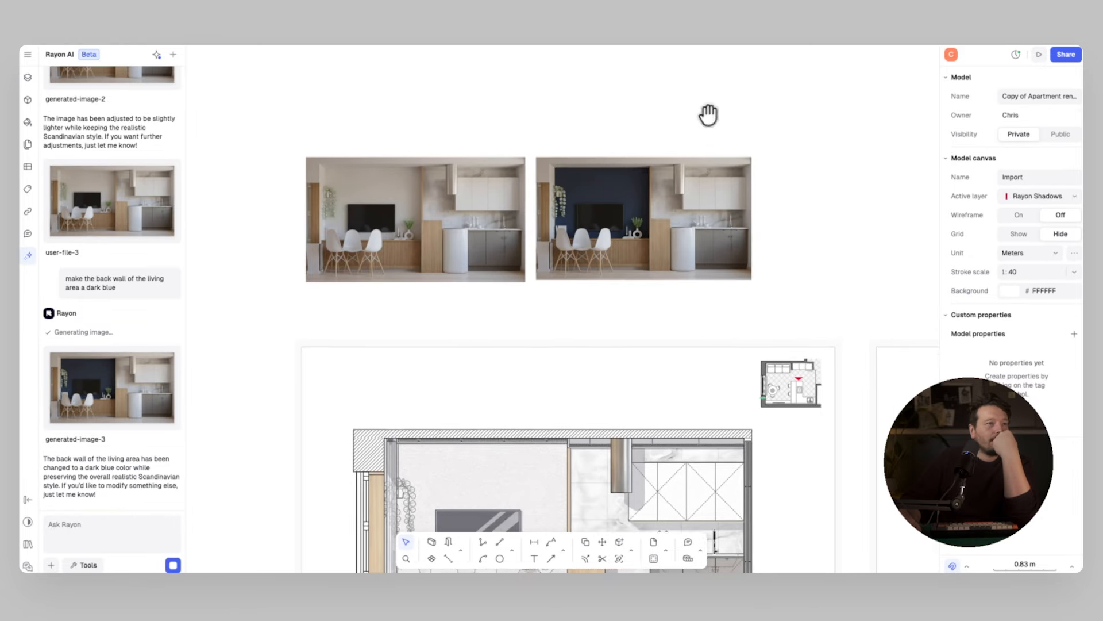
middle_click_drag(710, 116, 695, 131)
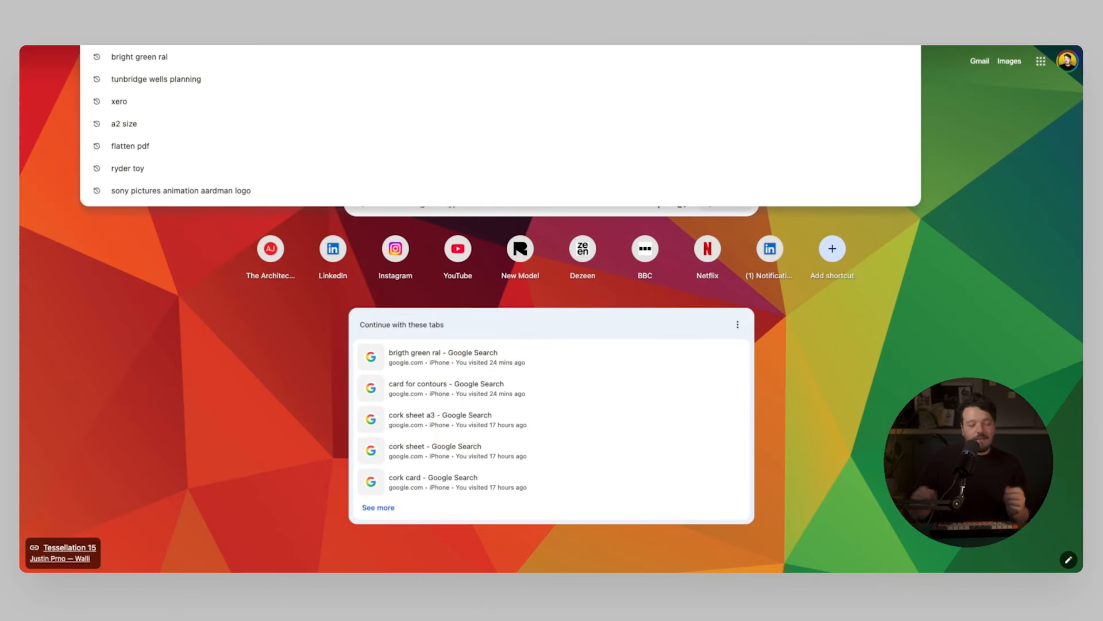
Step: Search Google Images for "wallpaper blue" and open the Abstract Line Blue wallpaper page on HappyWall
type("wallpap")
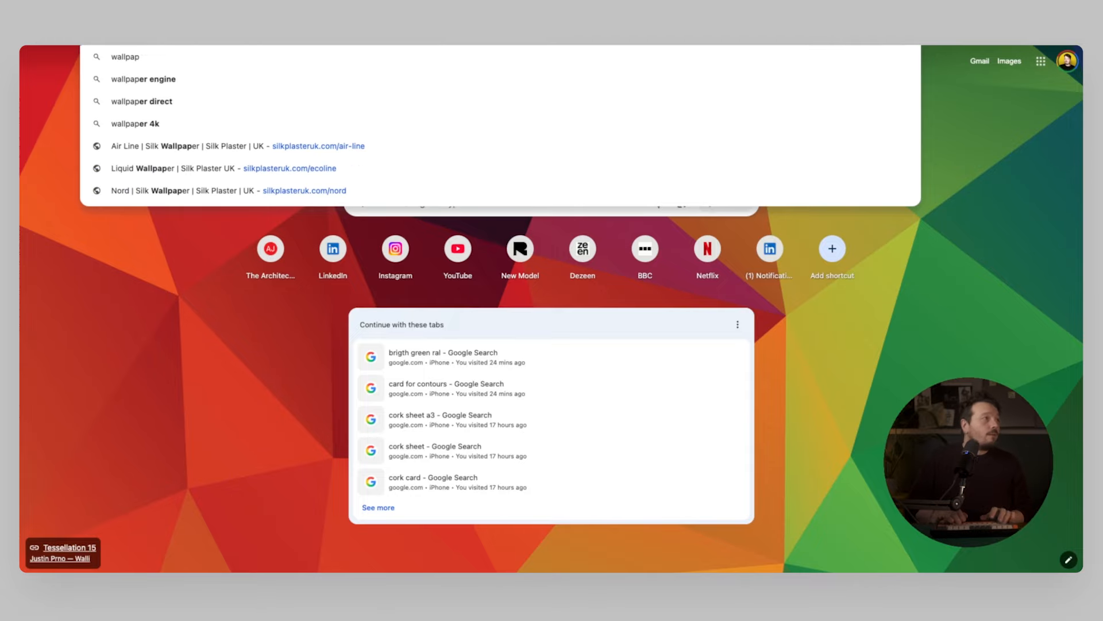
type("er blue")
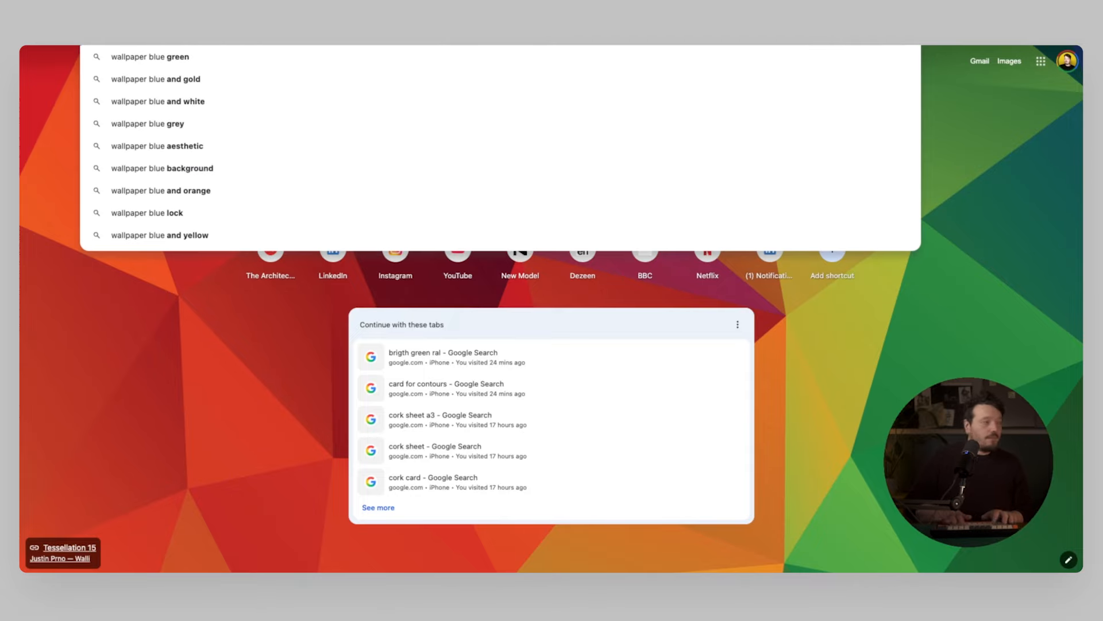
key("Return")
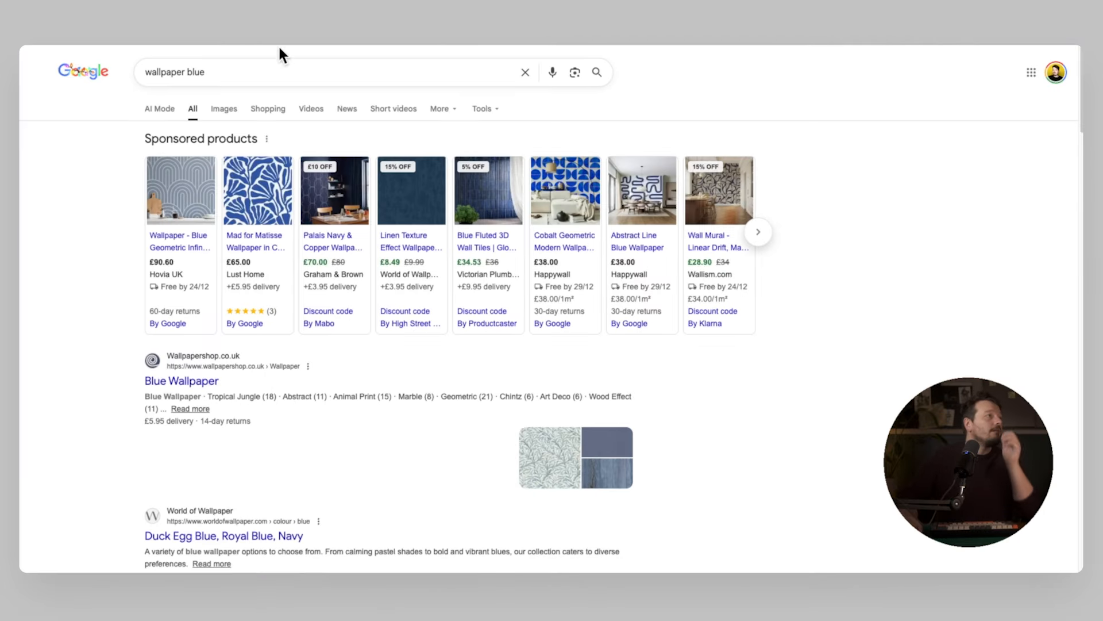
left_click(226, 108)
left_click(554, 216)
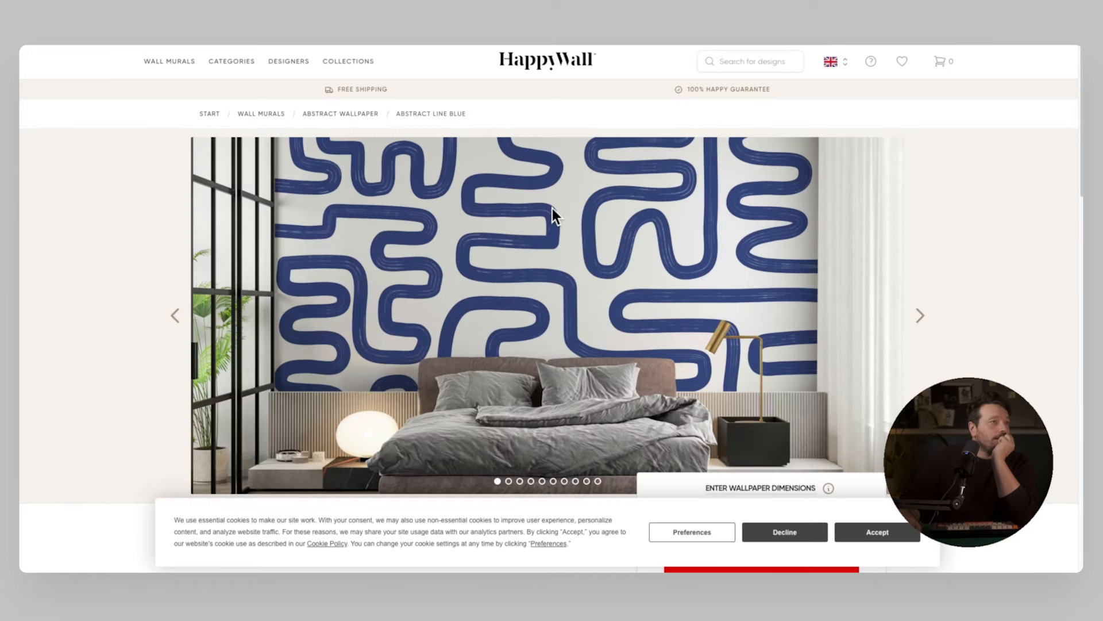
Step: Copy the wallpaper photo, switch back to Rayon, paste it on the canvas and place it above the lightened kitchen render
right_click(555, 208)
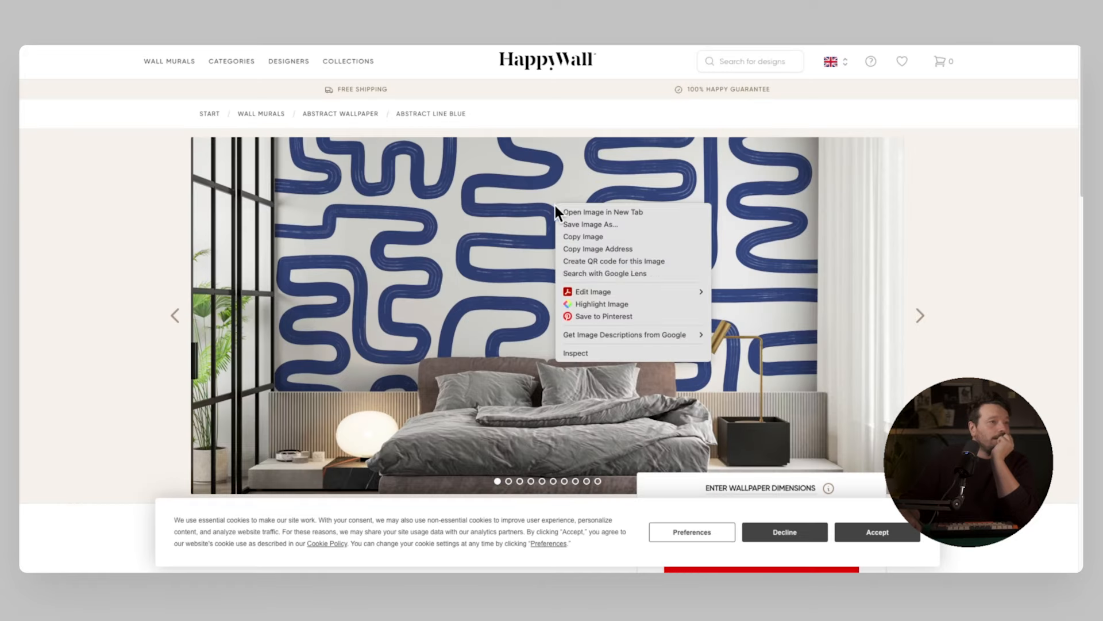
left_click(645, 235)
left_click(178, 35)
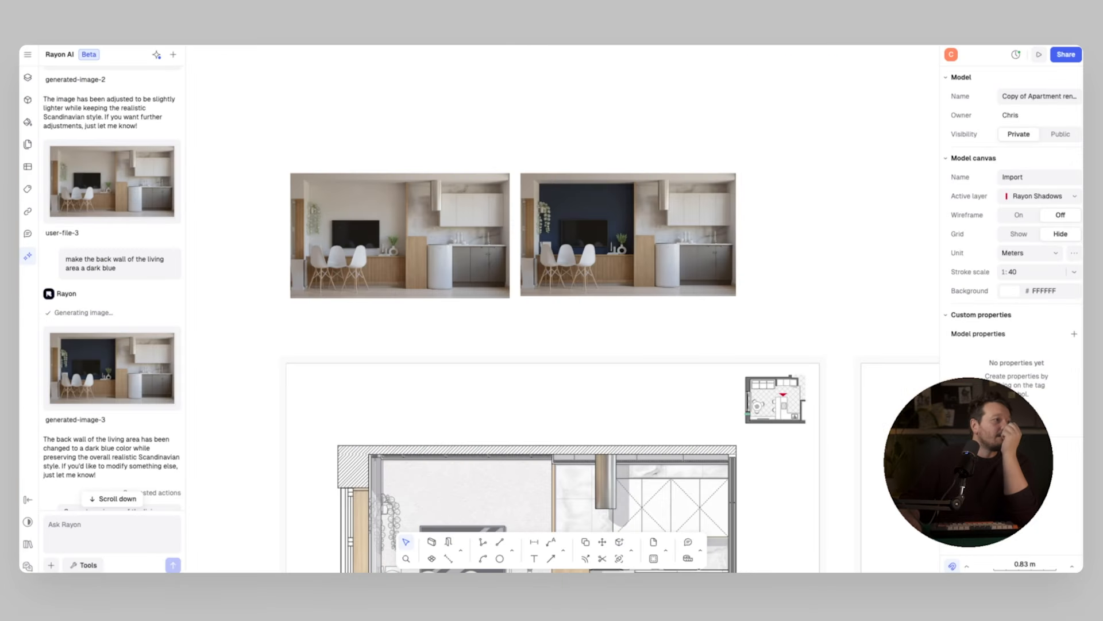
key("ctrl+v")
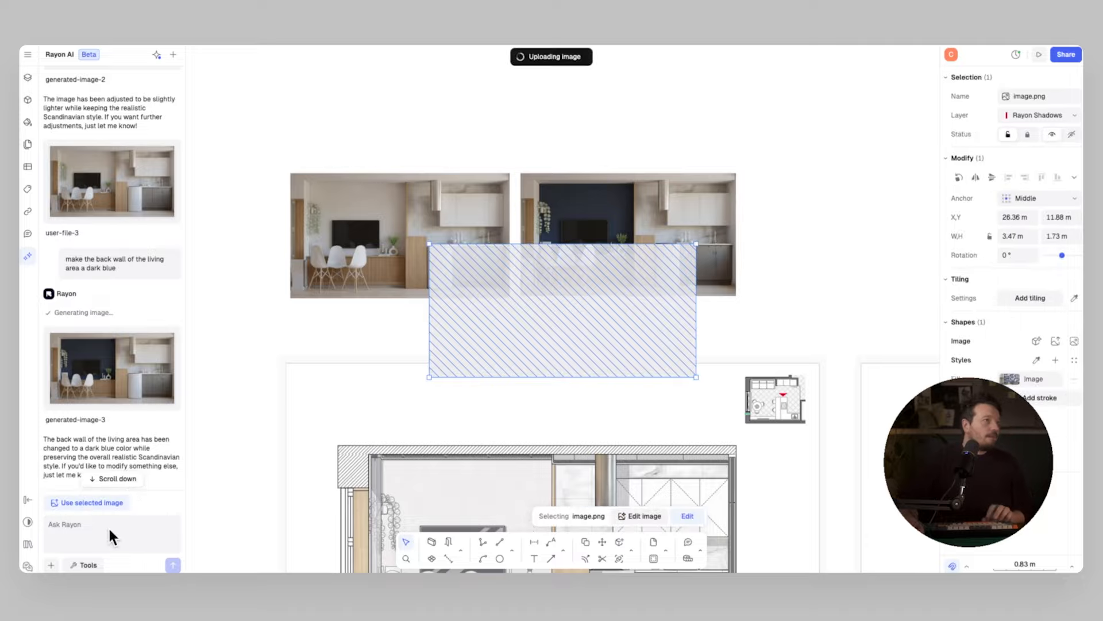
left_click_drag(516, 367, 391, 135)
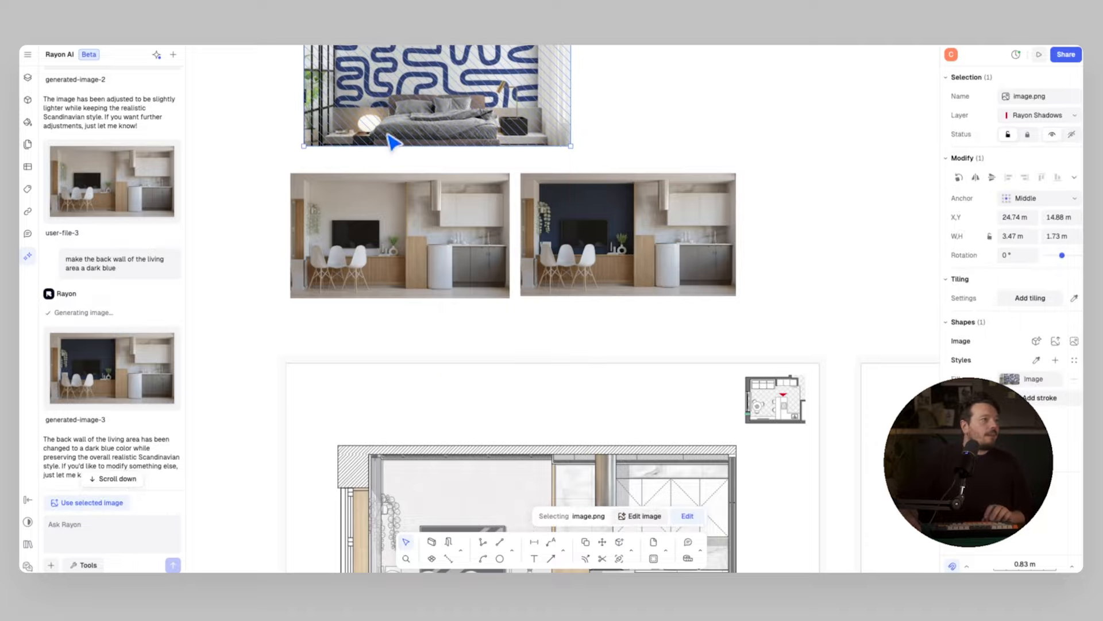
left_click(253, 154)
middle_click_drag(247, 145, 249, 188)
mouse_move(415, 159)
left_mouse_down()
mouse_move(399, 158)
mouse_move(408, 158)
left_mouse_up()
Step: Reference the dark blue wall render in the AI chat and attach a screenshot framing the wallpaper pattern
left_click(655, 161)
right_click(645, 249)
left_click(693, 513)
left_click(49, 565)
left_click(112, 526)
scroll(347, 173, "up", 2)
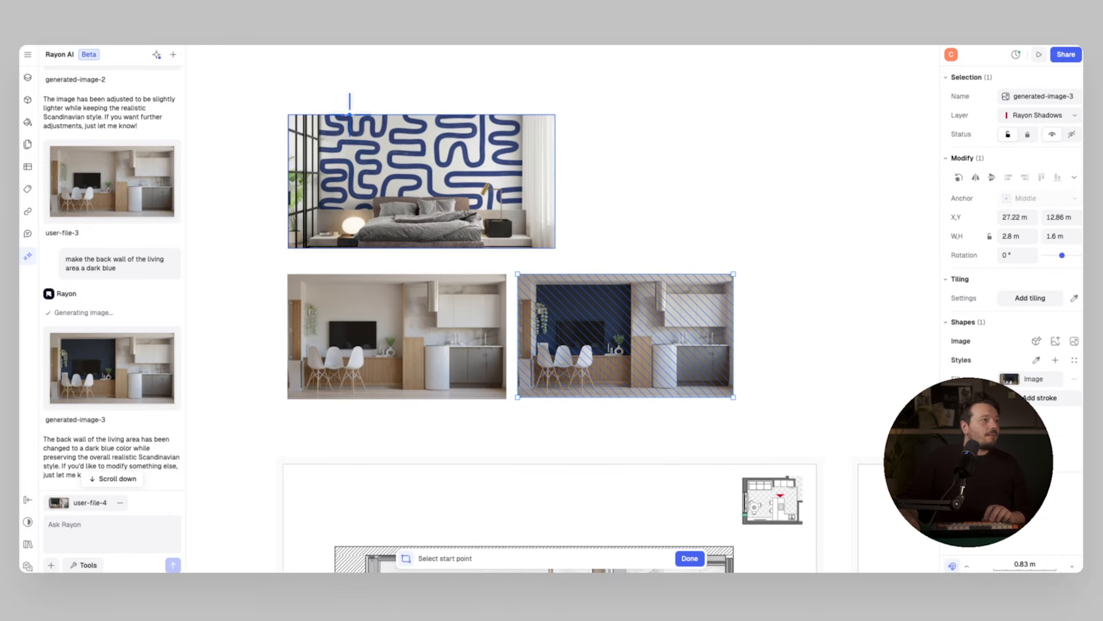
left_click(476, 194)
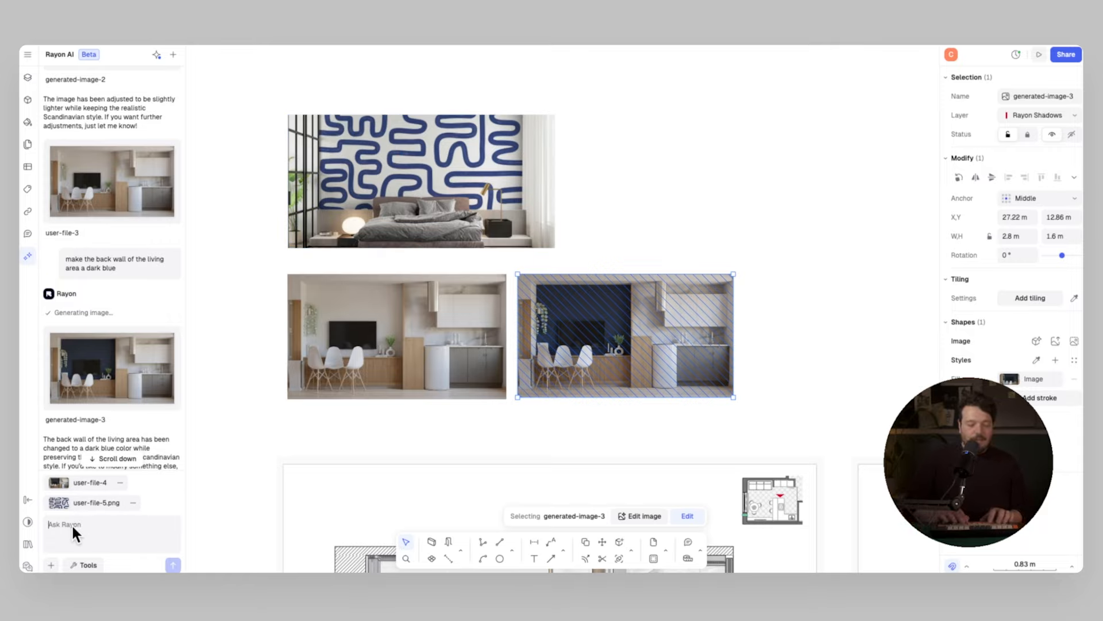
Step: Submit the prompt "replace blue wall with this wallpaper" with the two attached images
type("replace blue wall wt")
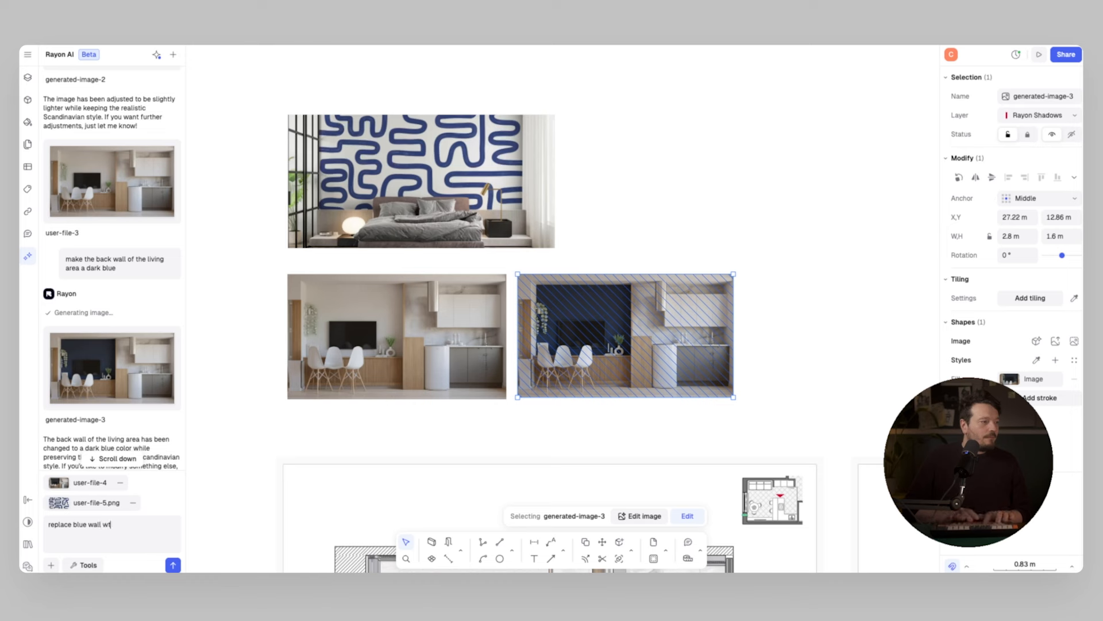
key("BackSpace")
type("ith")
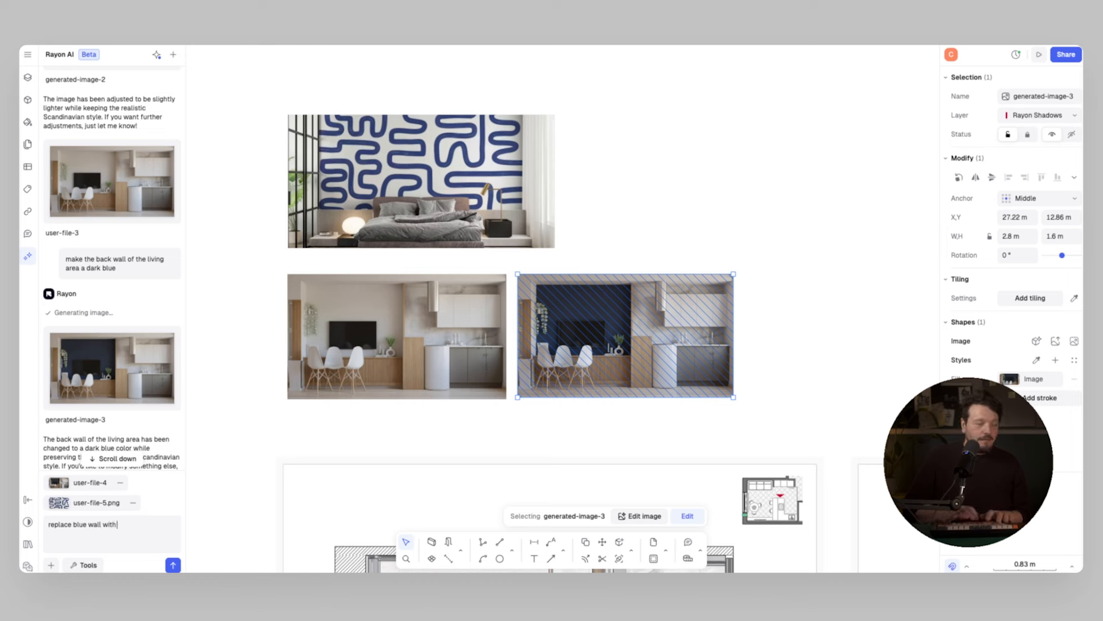
type(" this wallpaper")
key("Return")
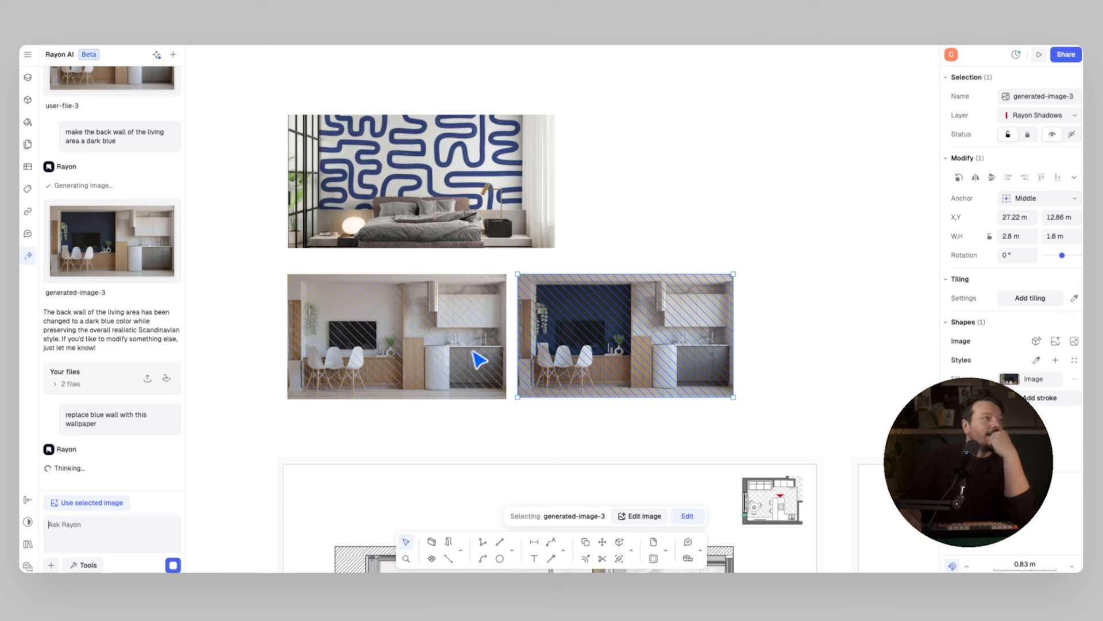
Step: Preview the generated wallpaper render, insert it on the canvas and place it beside the dark blue wall render
left_click(643, 197)
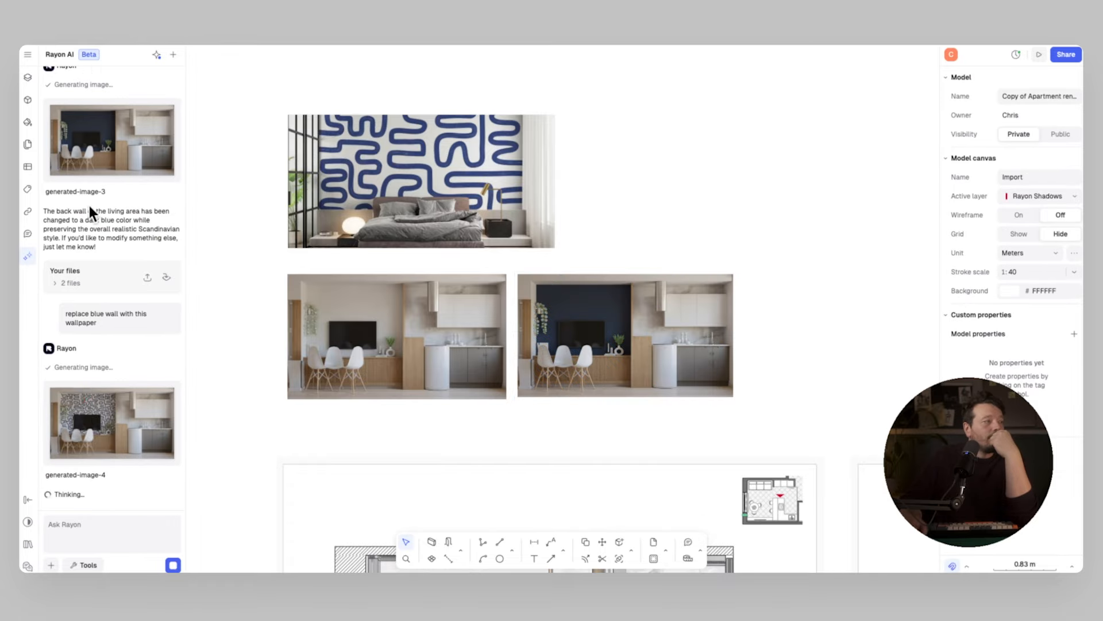
left_click(122, 422)
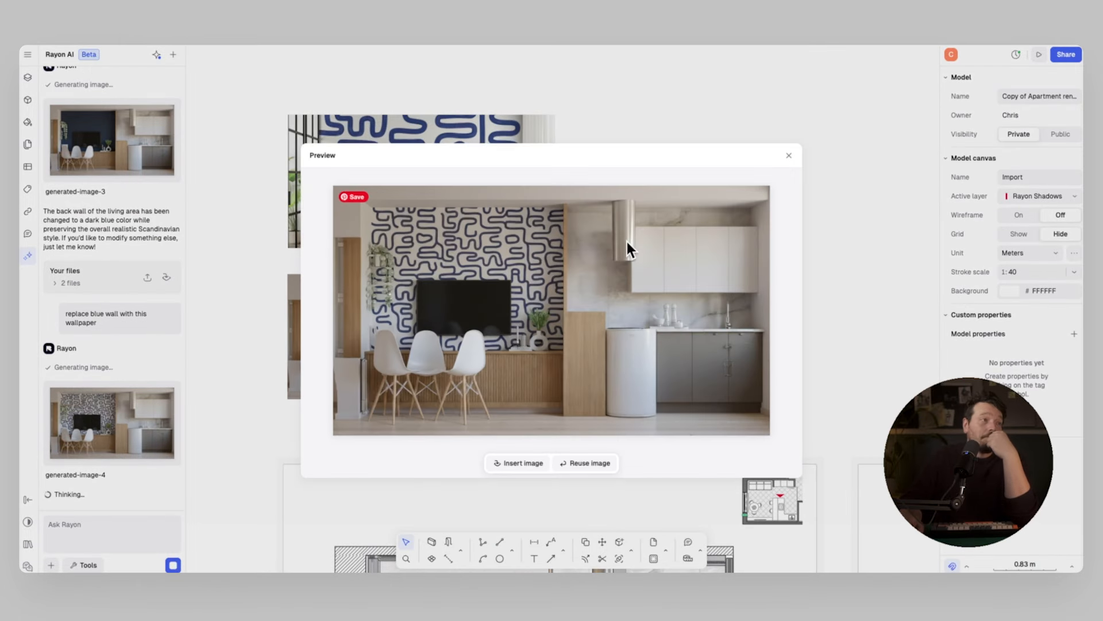
left_click(509, 467)
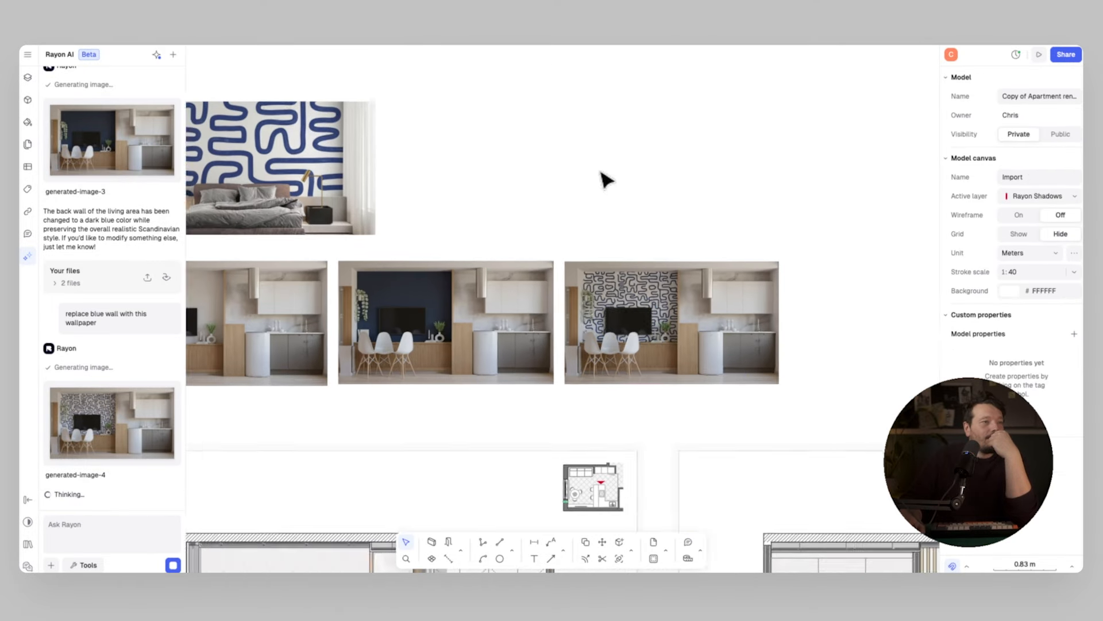
Step: Delete the pasted wallpaper reference photo from the canvas above the kitchen renders
middle_click_drag(461, 158, 643, 191)
left_click(464, 192)
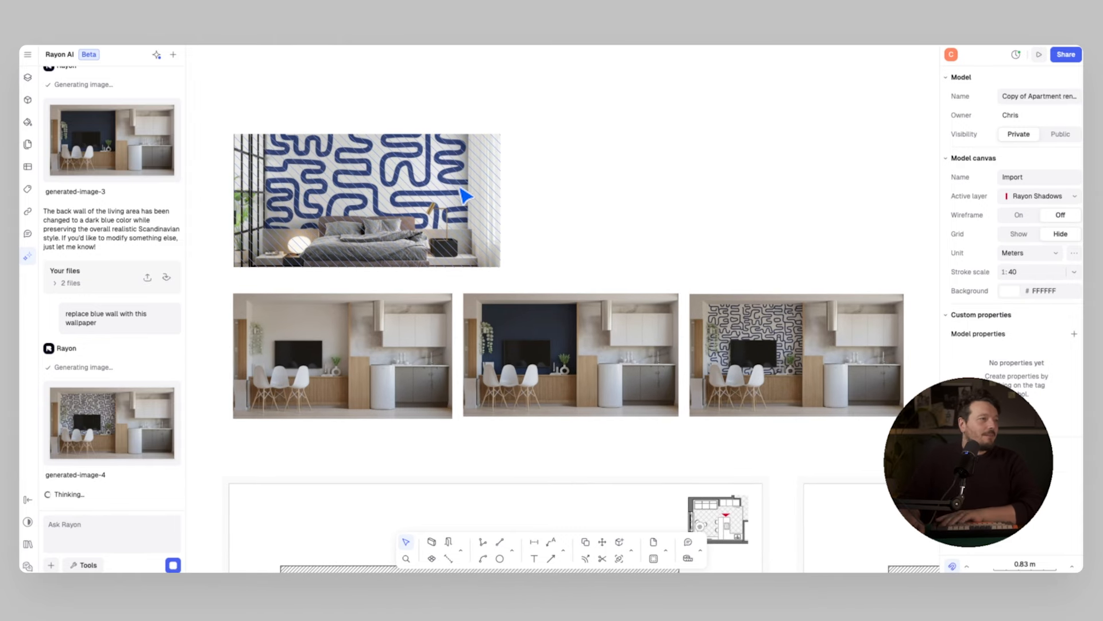
key("Delete")
scroll(555, 201, "down", 2)
Step: Reference the lightened kitchen render in the AI chat and submit the prompt "make the kitchen cabinets a royal blue colour"
mouse_move(536, 186)
middle_mouse_down()
mouse_move(584, 172)
mouse_move(549, 184)
middle_mouse_up()
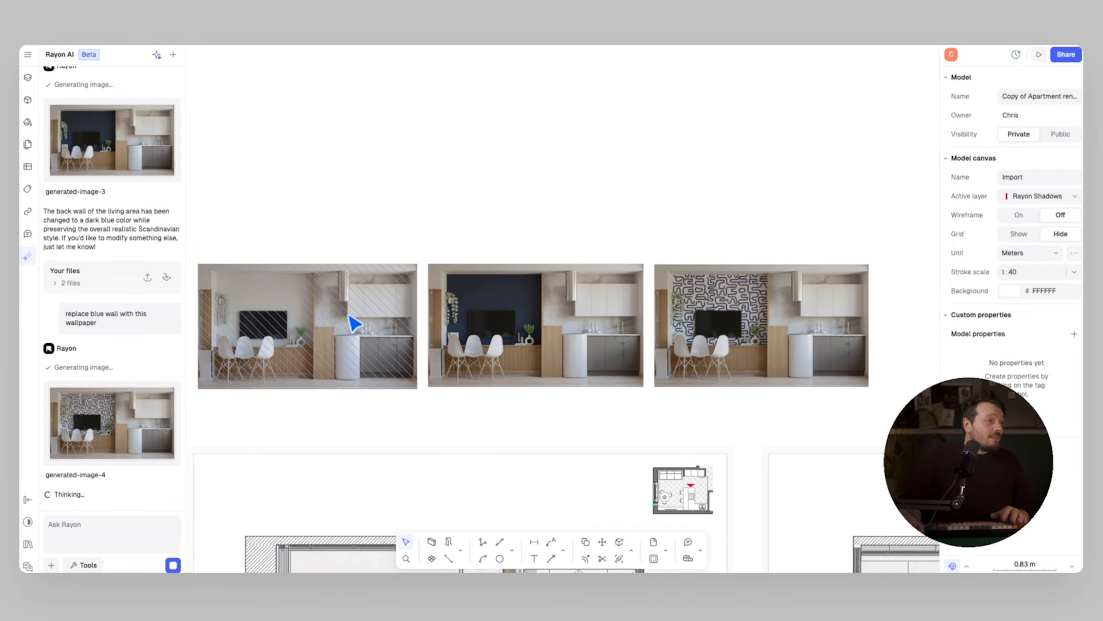
right_click(332, 372)
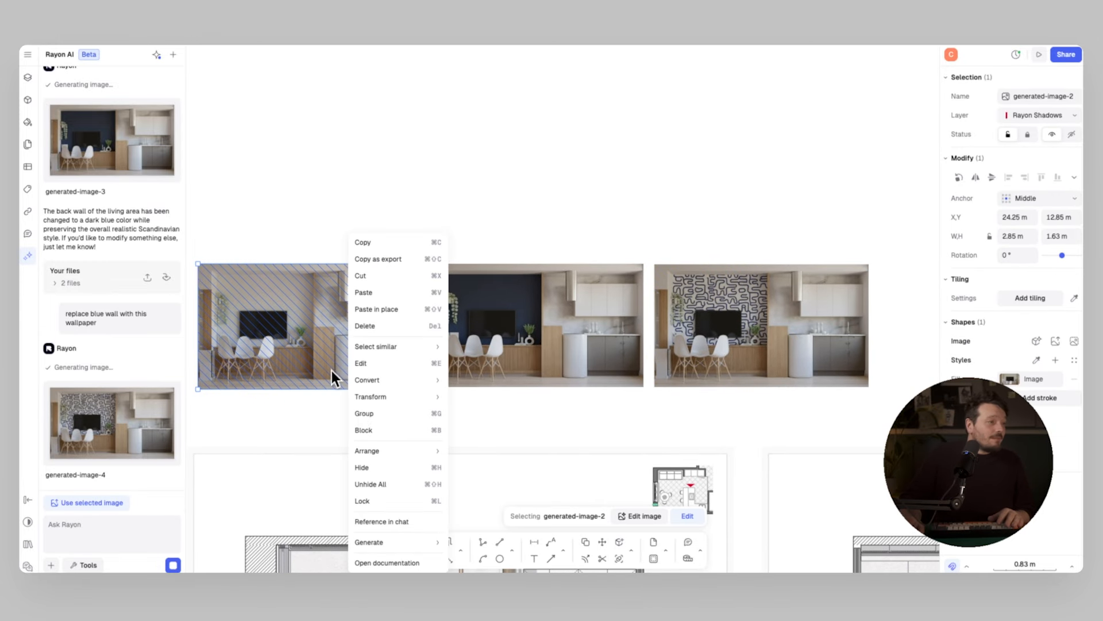
left_click(396, 519)
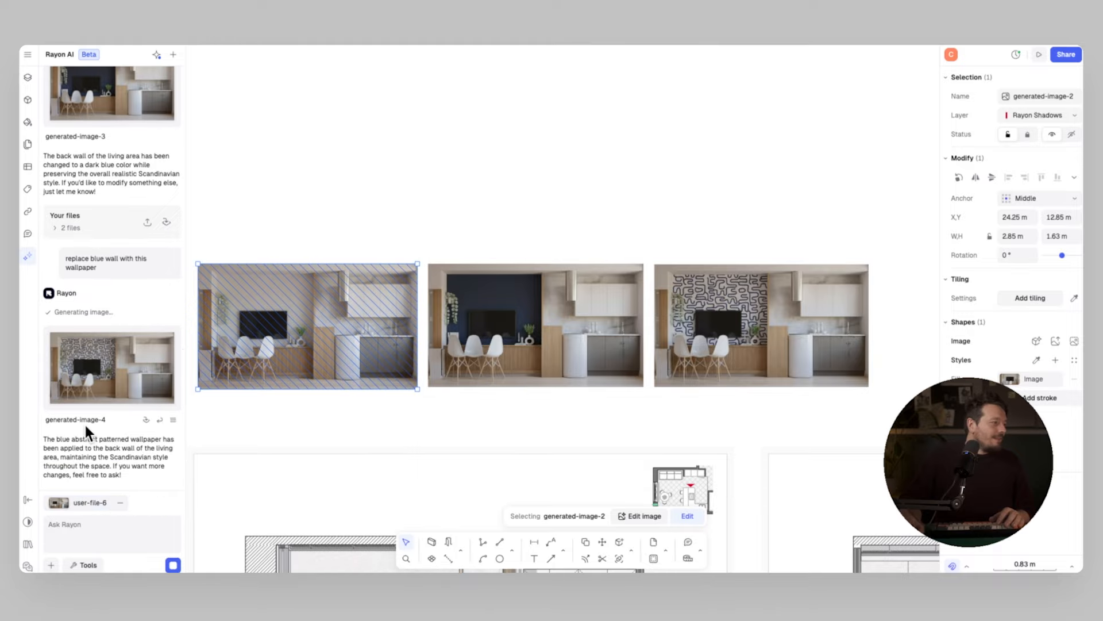
left_click(90, 522)
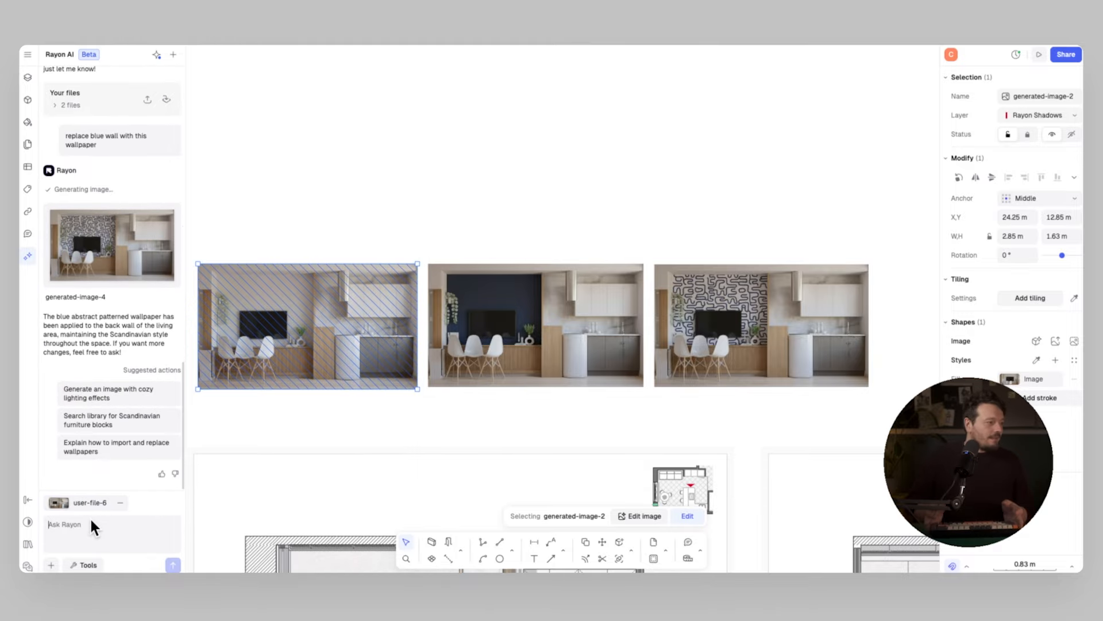
type("make the")
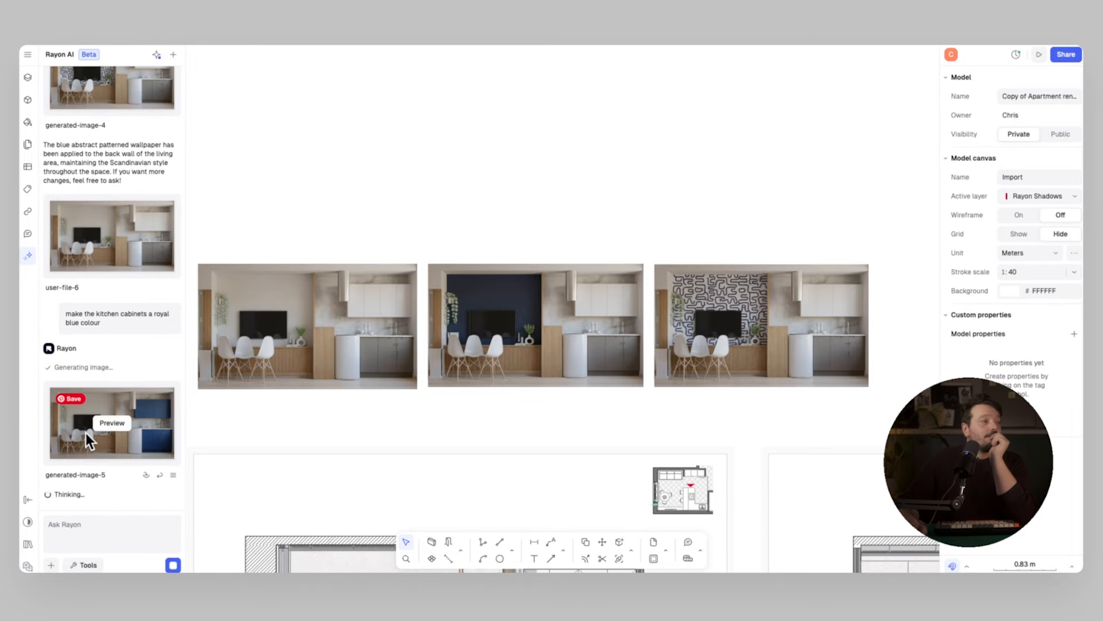
Step: Insert the generated royal blue cabinet render and place it directly above the lightened kitchen render
left_click(84, 434)
left_click(532, 462)
left_click_drag(559, 329, 329, 195)
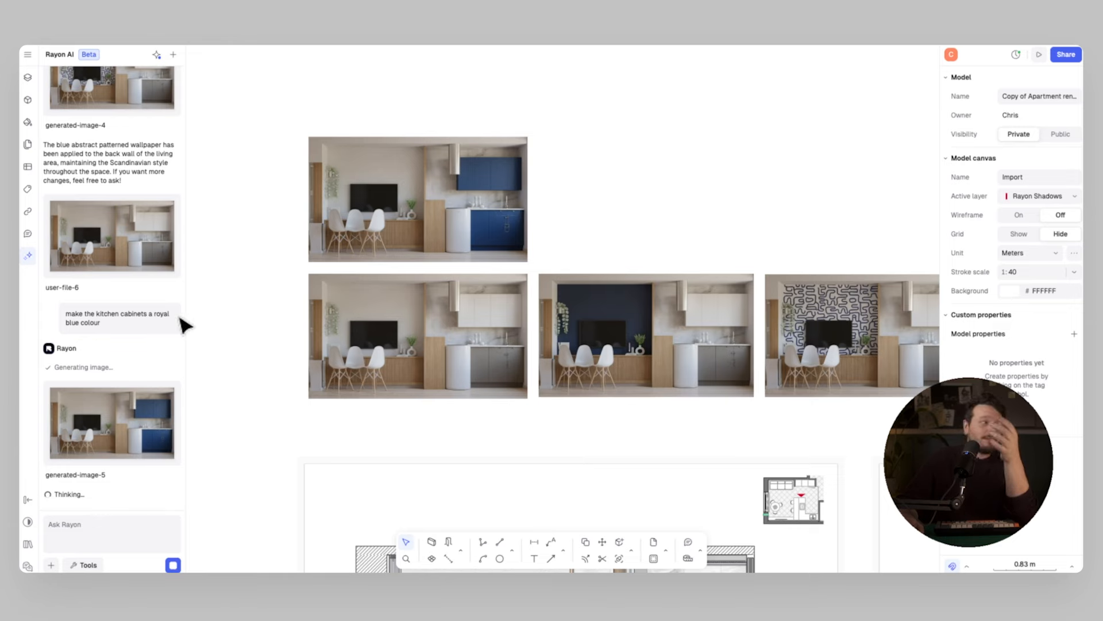
Step: Reference the royal blue cabinet render in the AI chat and submit the prompt "make all the timber in the image an darker oak colour"
right_click(460, 167)
left_click(519, 463)
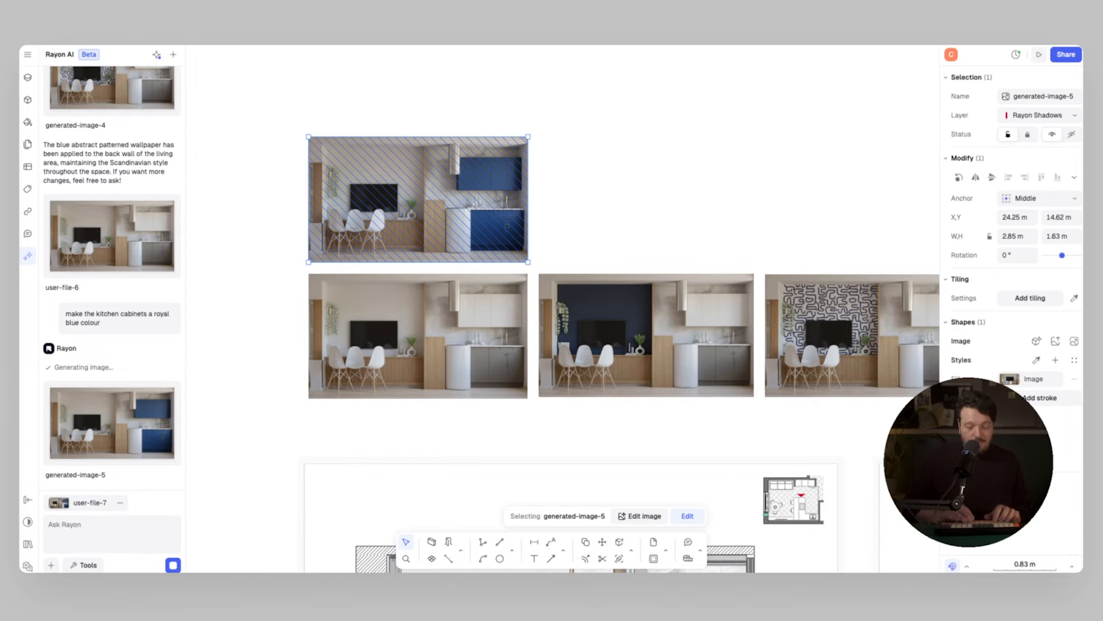
type("make all the timbe")
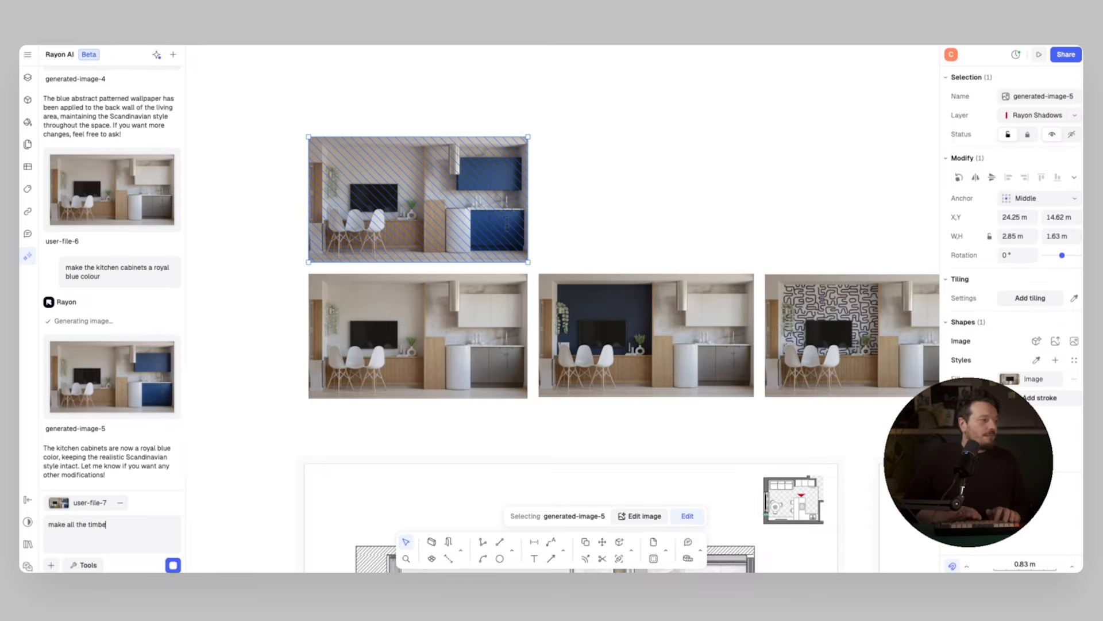
type("r in the image a")
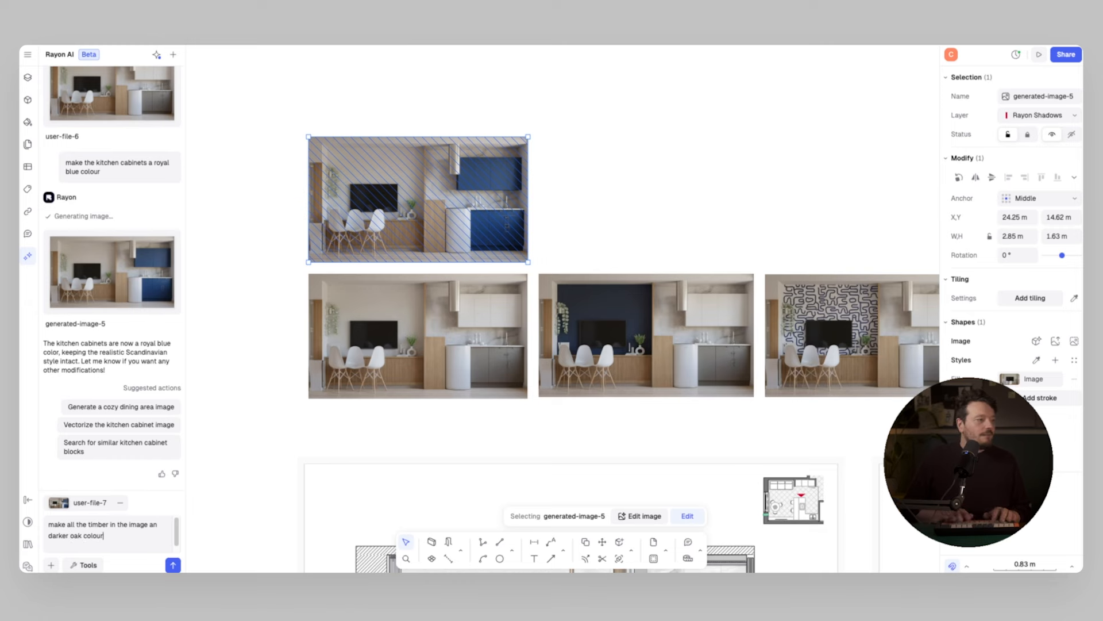
type("n darker oak colour")
key("Return")
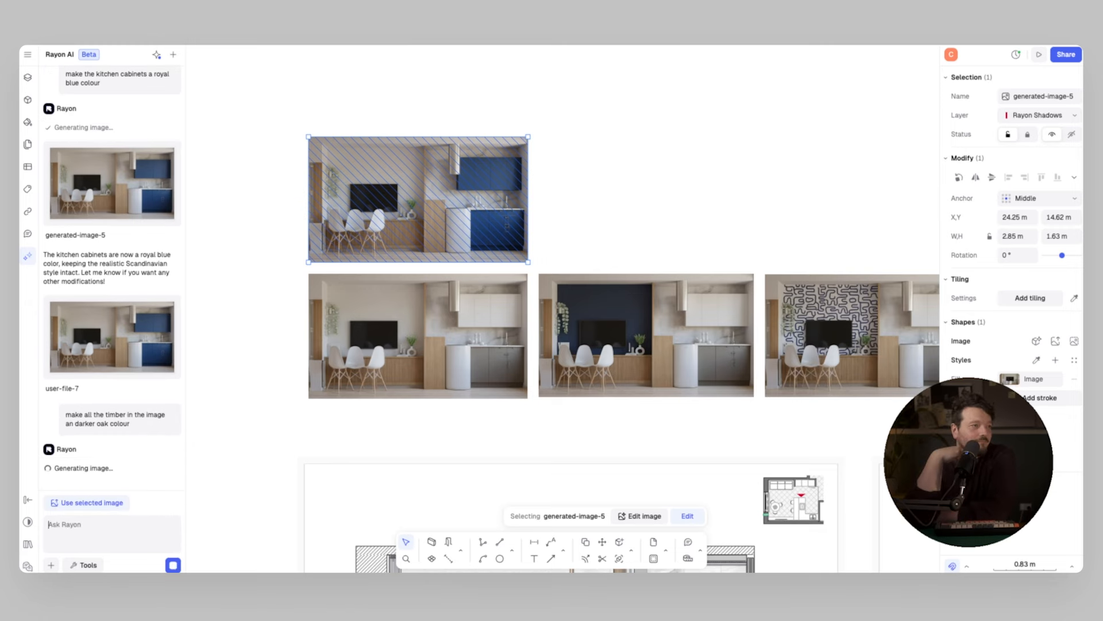
Step: Insert the generated darker oak render and place it beside the royal blue cabinet render
left_click(103, 414)
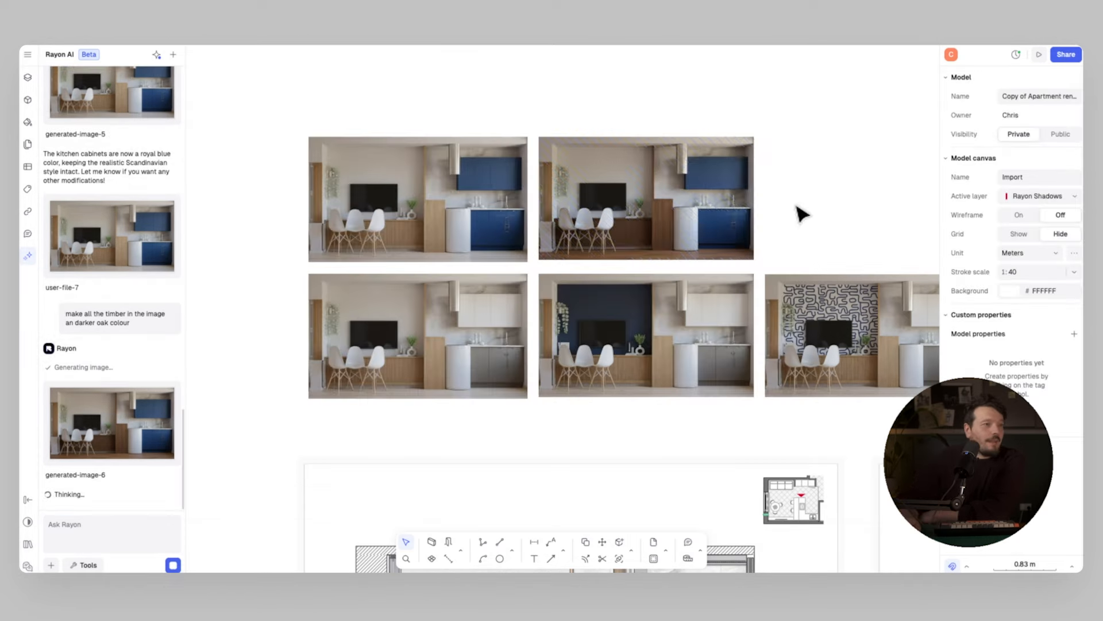
left_click(729, 167)
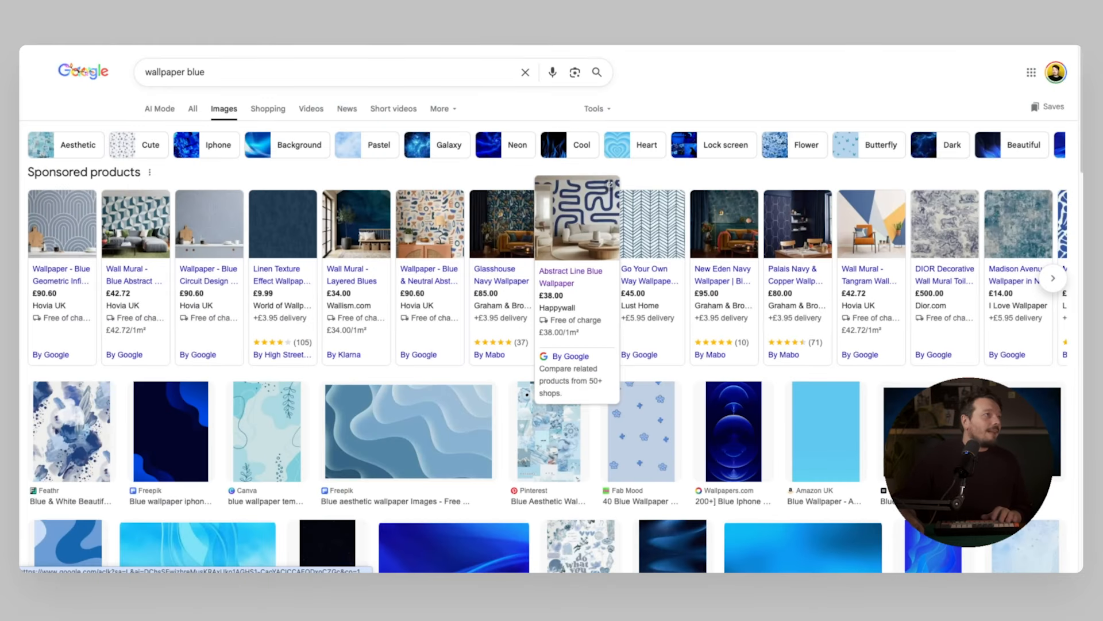
Step: Switch to the browser, search Google Images for "light marble texture" and pick a light marble image from the results
type("/")
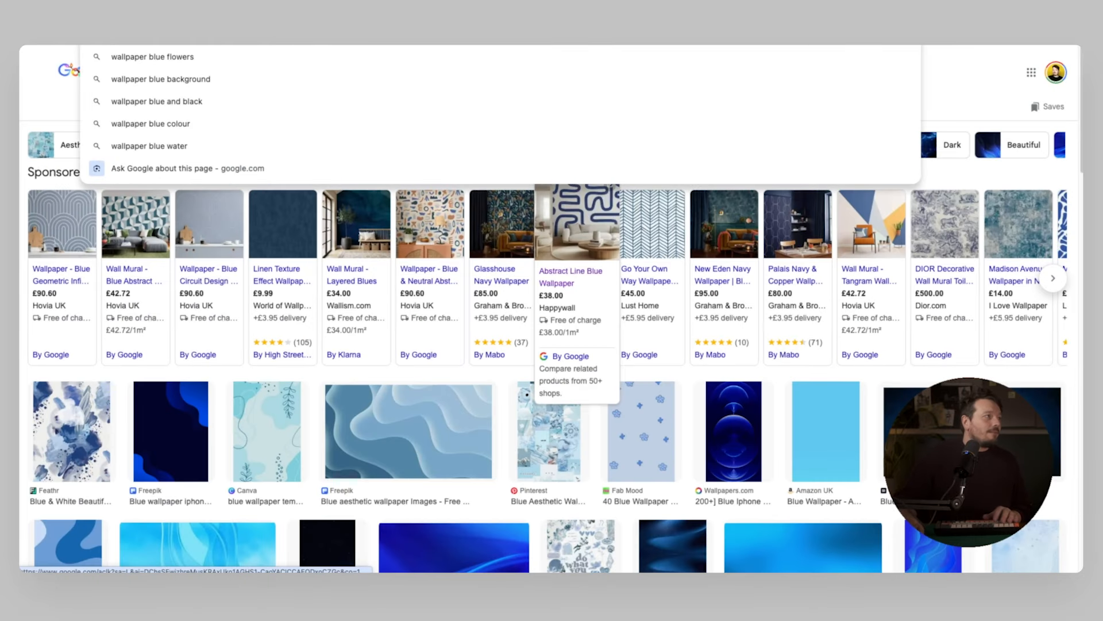
type("light mark")
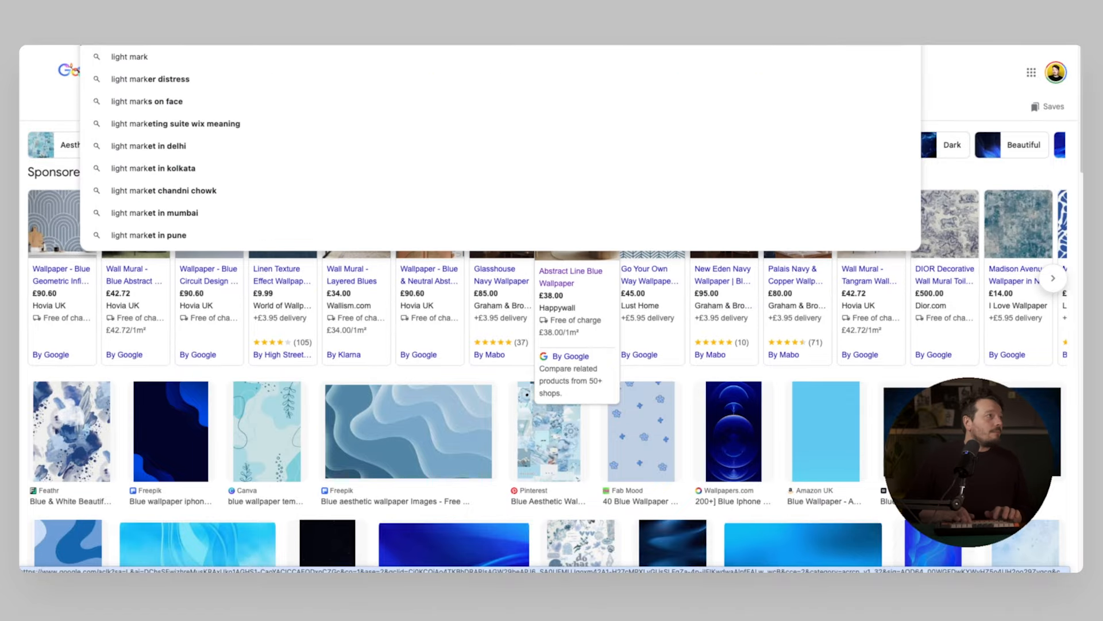
key("BackSpace")
type("ble texture")
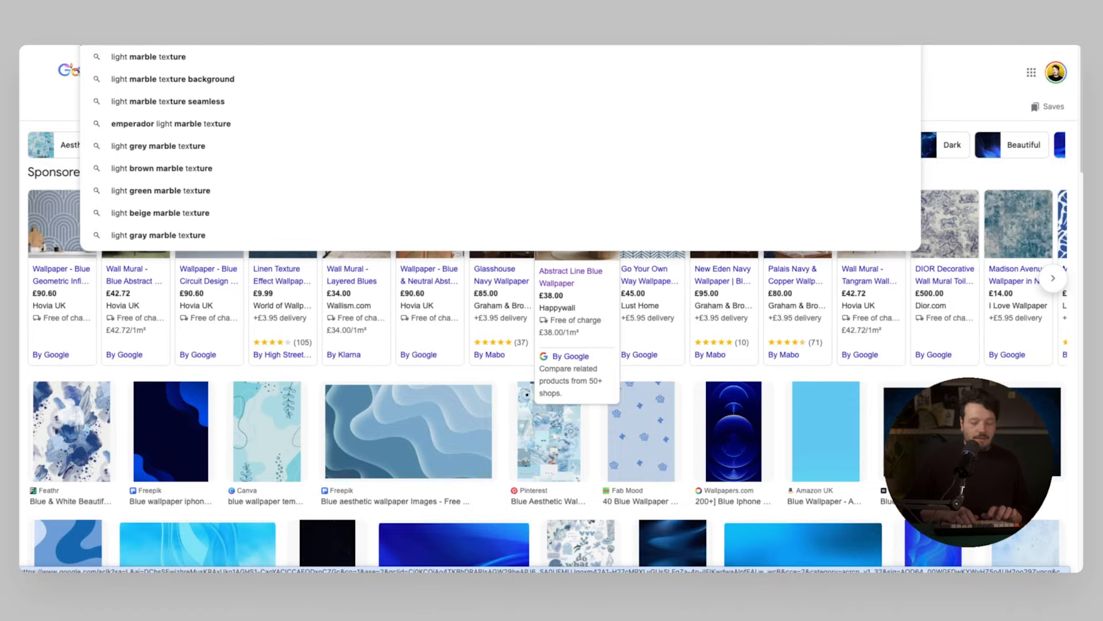
key("Return")
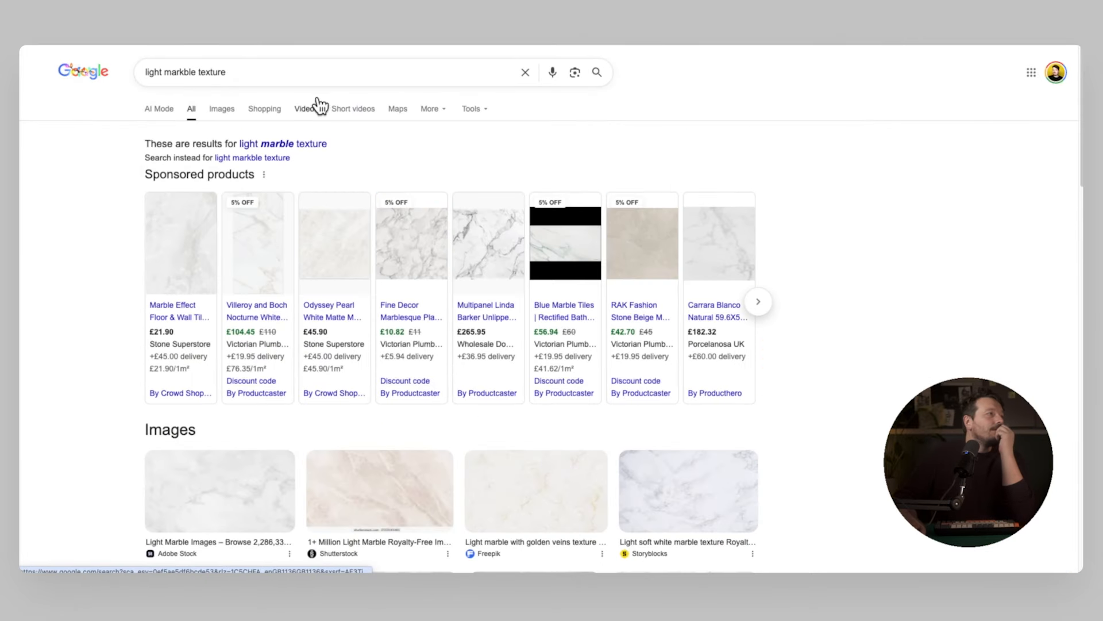
left_click(228, 115)
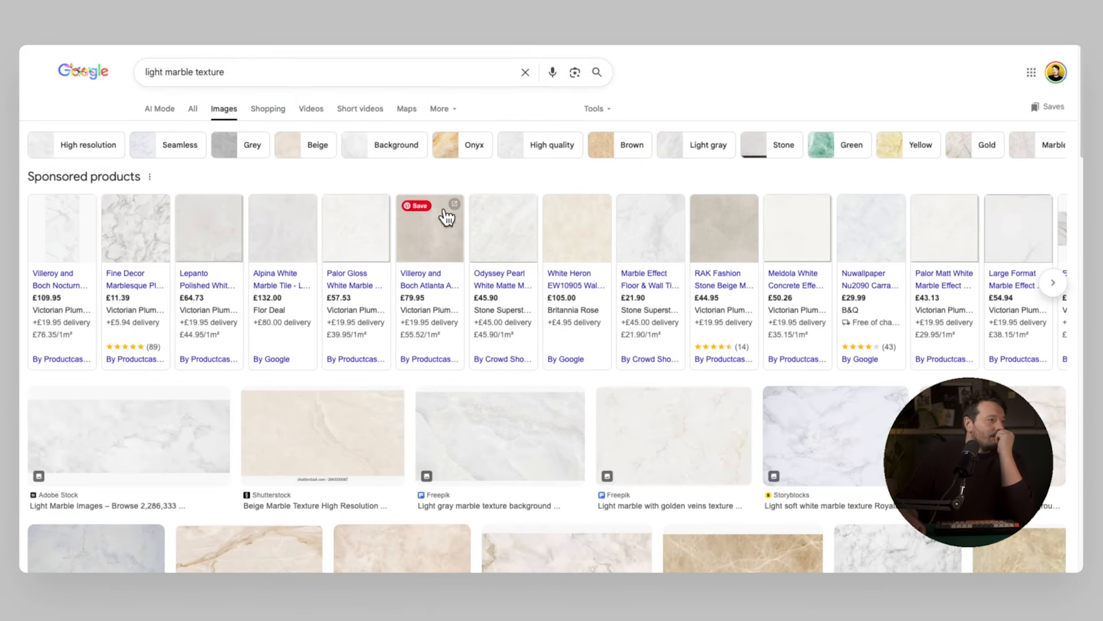
scroll(516, 236, "down", 2)
left_click(503, 327)
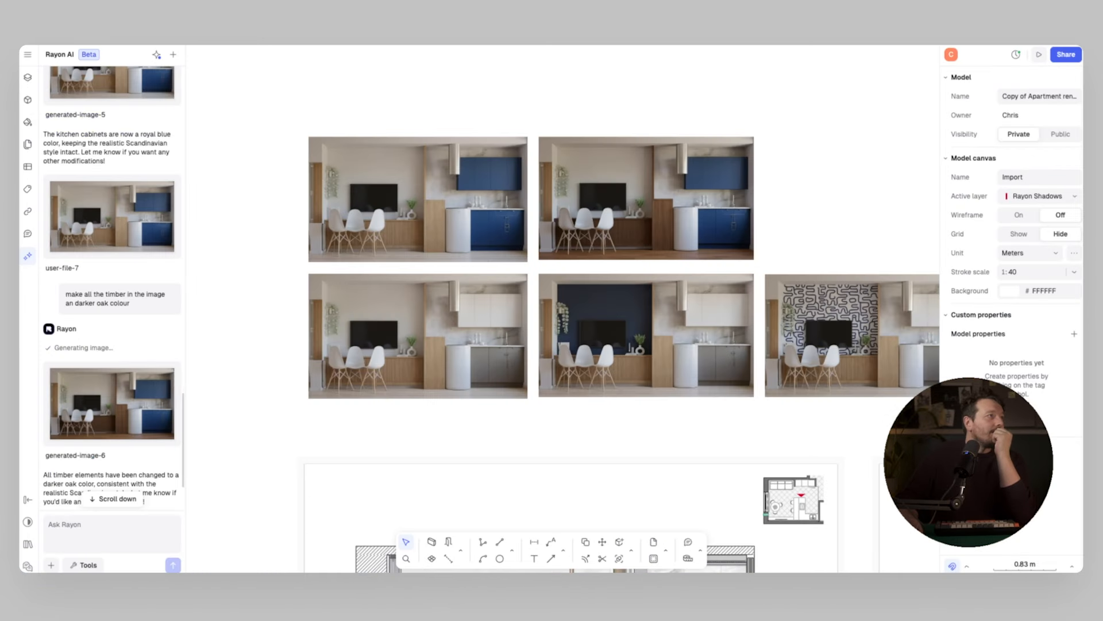
Step: Reference the darker oak render in the AI chat and paste the light marble image onto the canvas above the renders
right_click(642, 195)
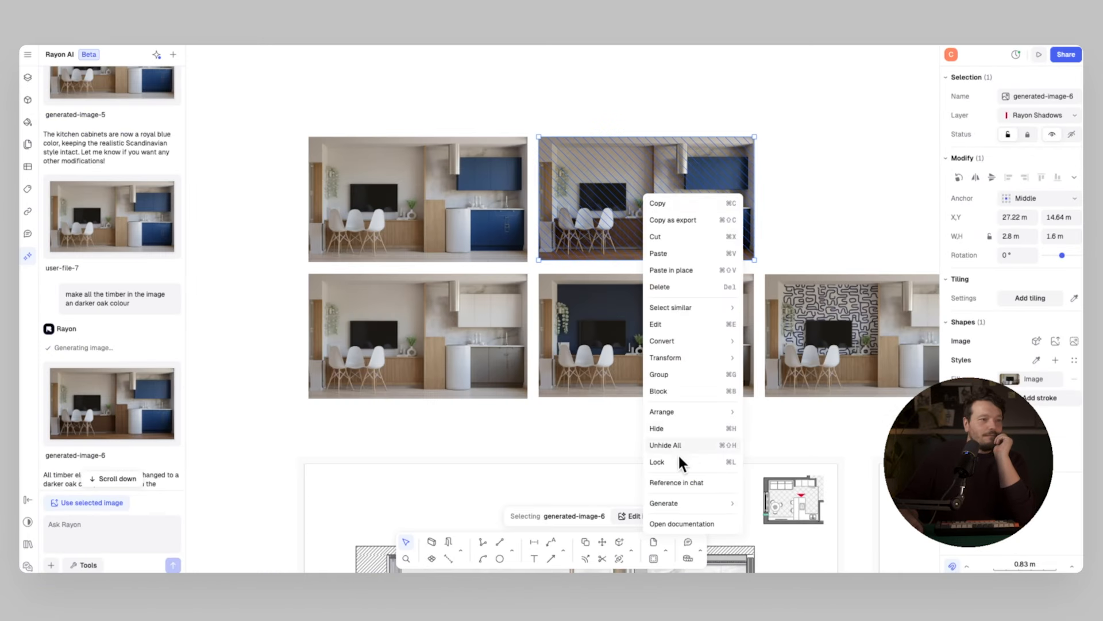
left_click(677, 482)
scroll(116, 384, "down", 3)
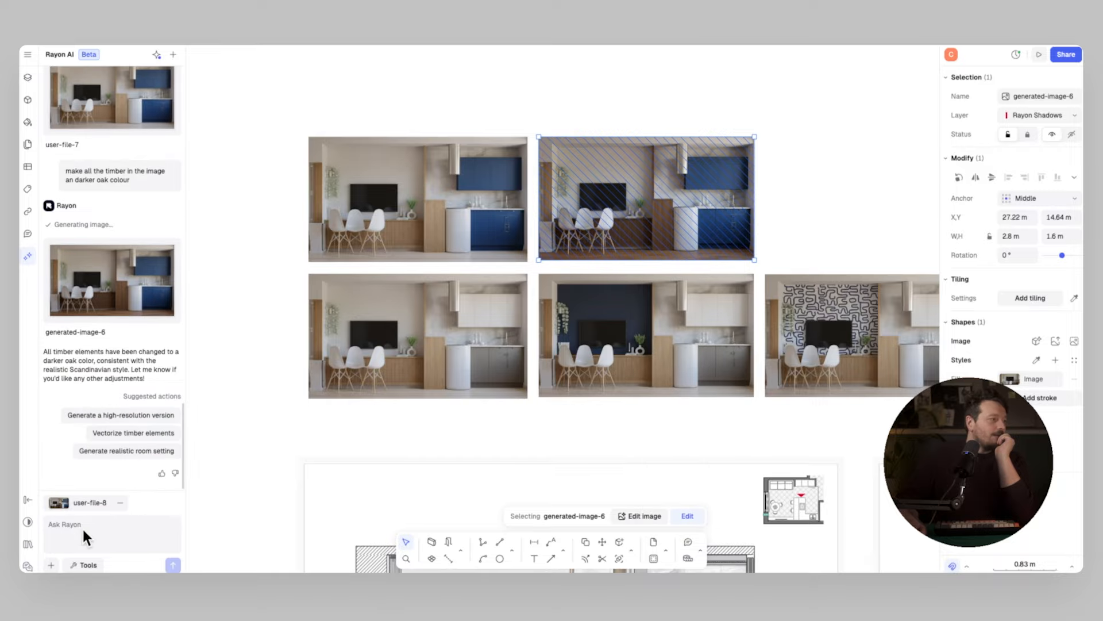
left_click_drag(647, 94, 633, 93)
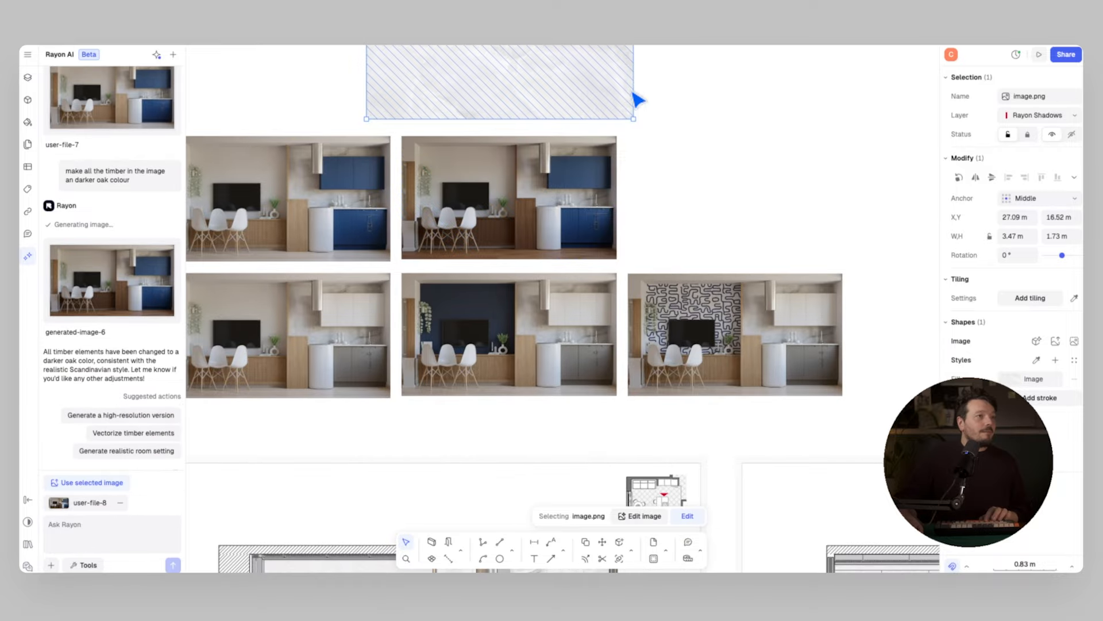
left_click(682, 84)
middle_click_drag(682, 83, 741, 217)
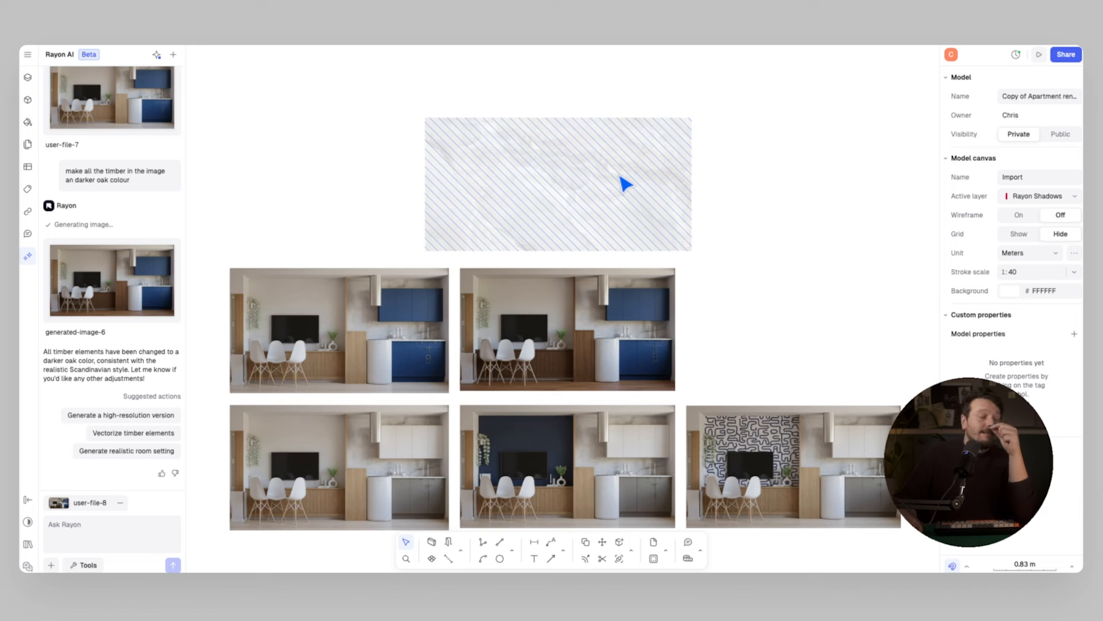
Step: Attach a screenshot of the marble image to the AI chat and submit the prompt "make the wooden floor this white marble"
left_click(53, 566)
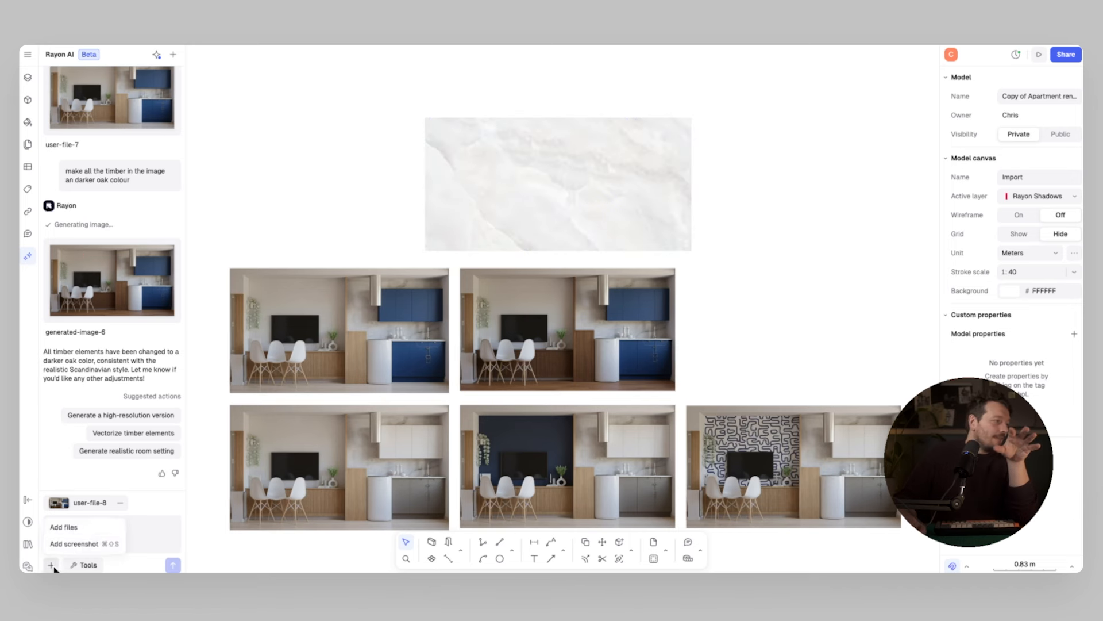
left_click(84, 543)
left_click_drag(423, 115, 692, 251)
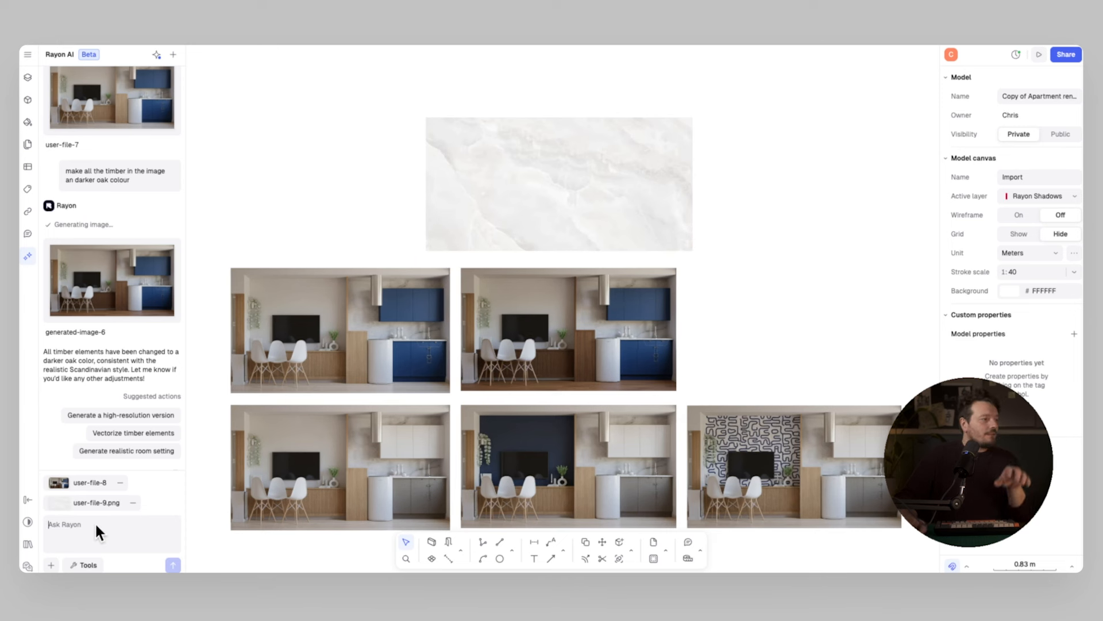
type("make the wooden fl")
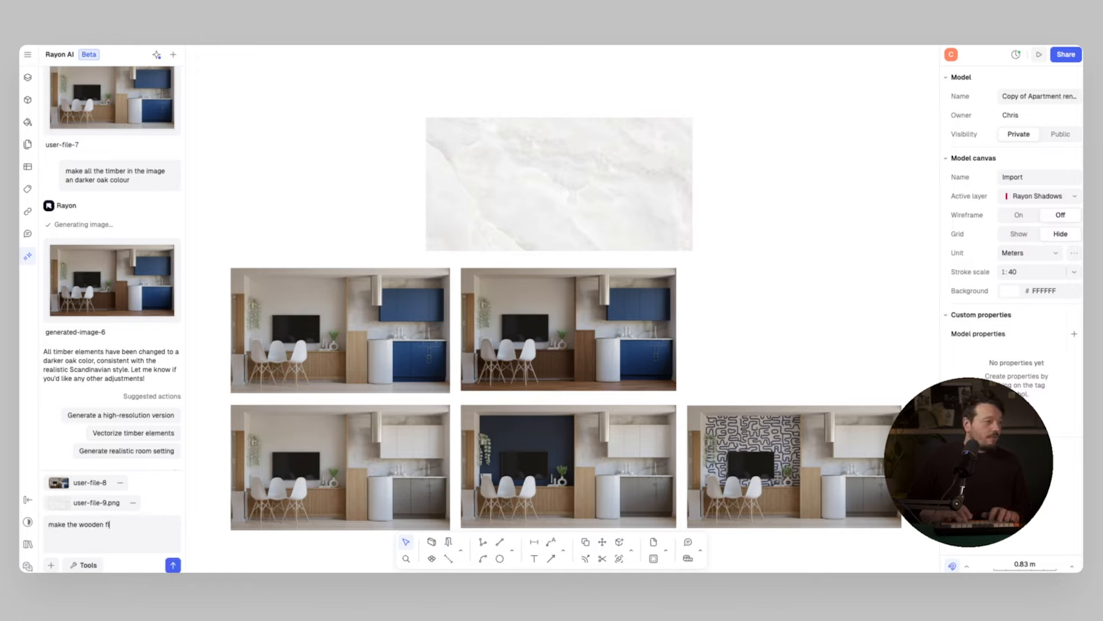
type("oor this white marble")
key("Return")
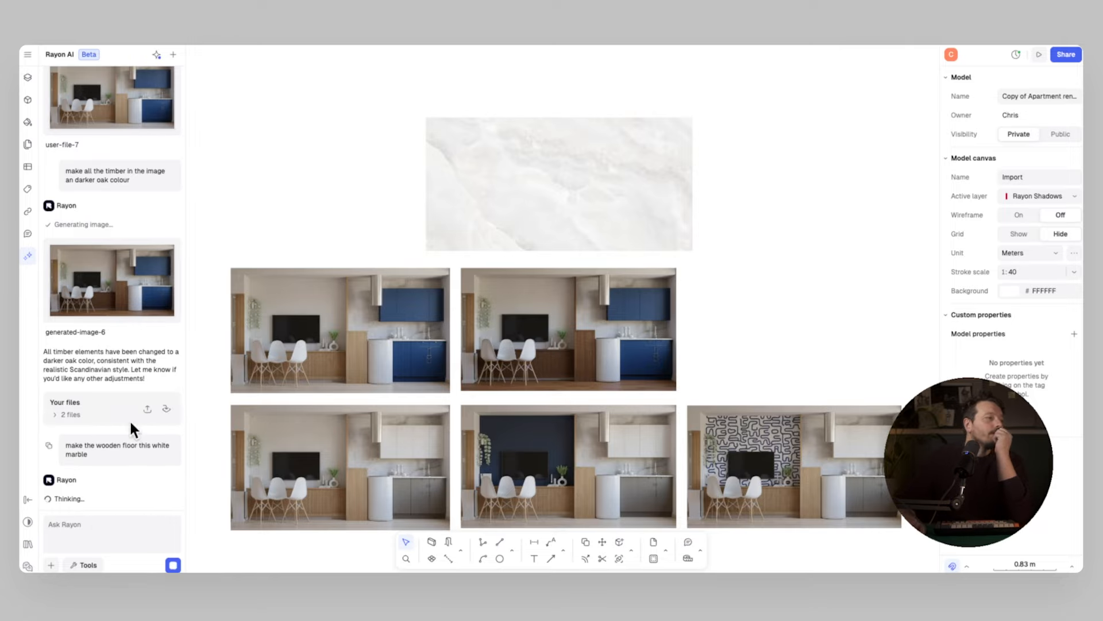
Step: Insert the generated marble floor render and scale it to fit the free spot beside the darker oak render
left_click(112, 280)
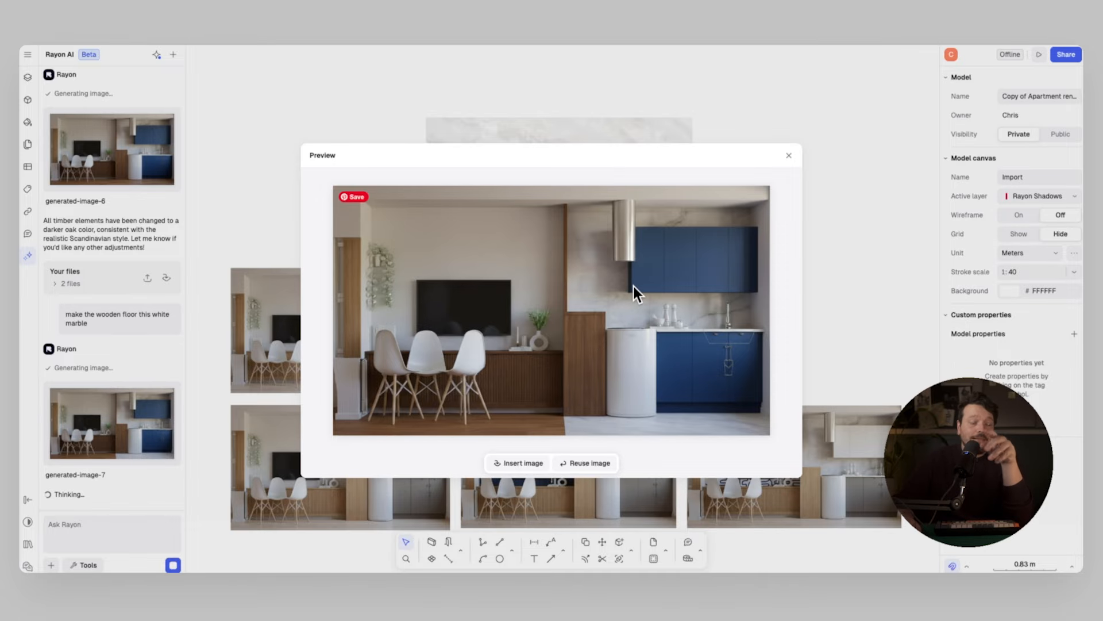
left_click(534, 468)
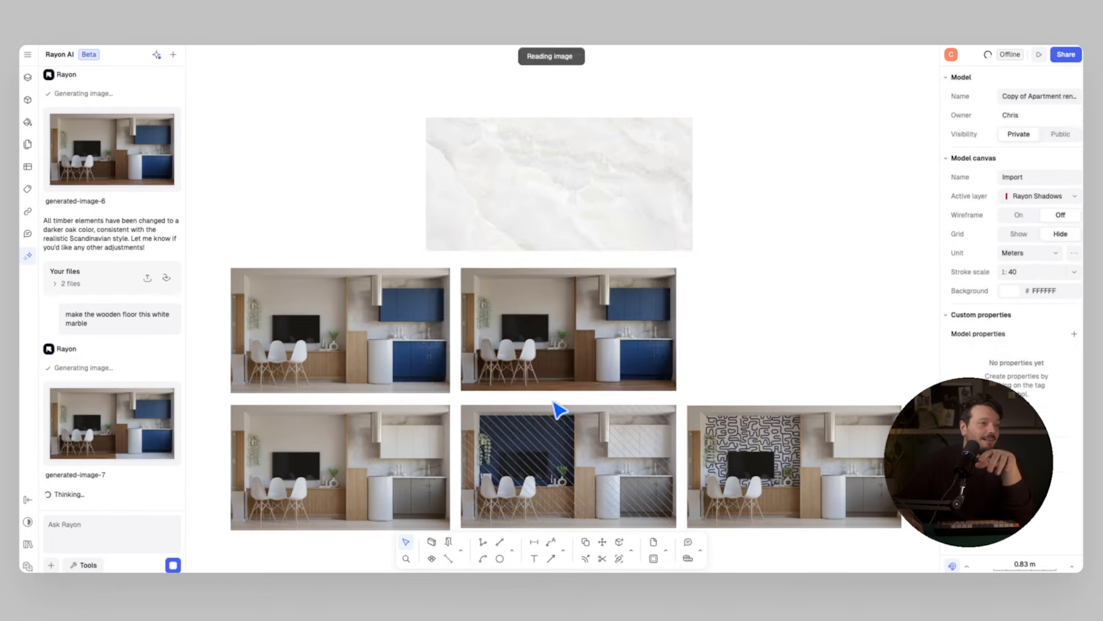
left_click_drag(542, 320, 759, 322)
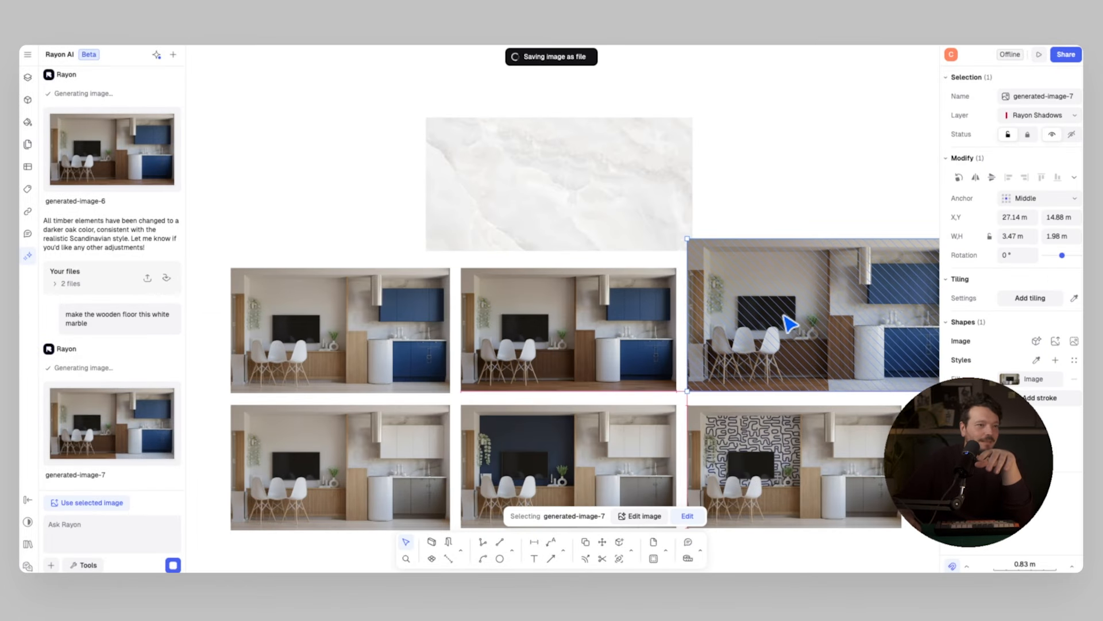
scroll(782, 319, "right", 5)
left_click_drag(785, 215, 741, 247)
Step: Remove the marble texture image from the canvas above the renders
scroll(671, 175, "left", 3)
left_click(565, 197)
left_click_drag(471, 197, 523, 138)
scroll(442, 66, "left", 2)
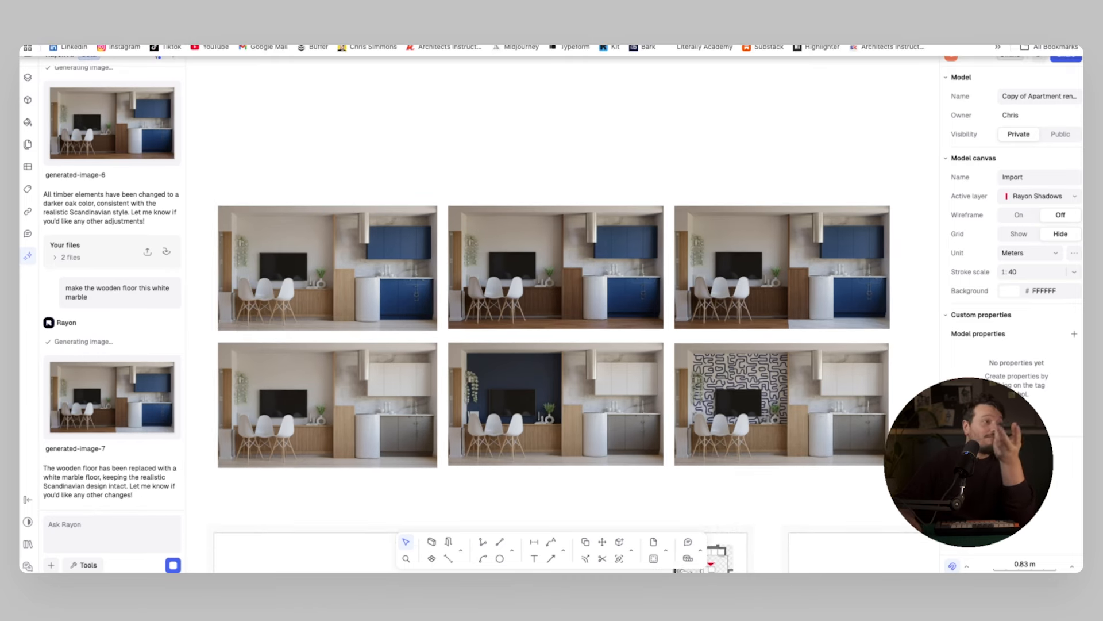
Step: Switch to the browser and search Google for "bronze pendant light"
left_click(466, 47)
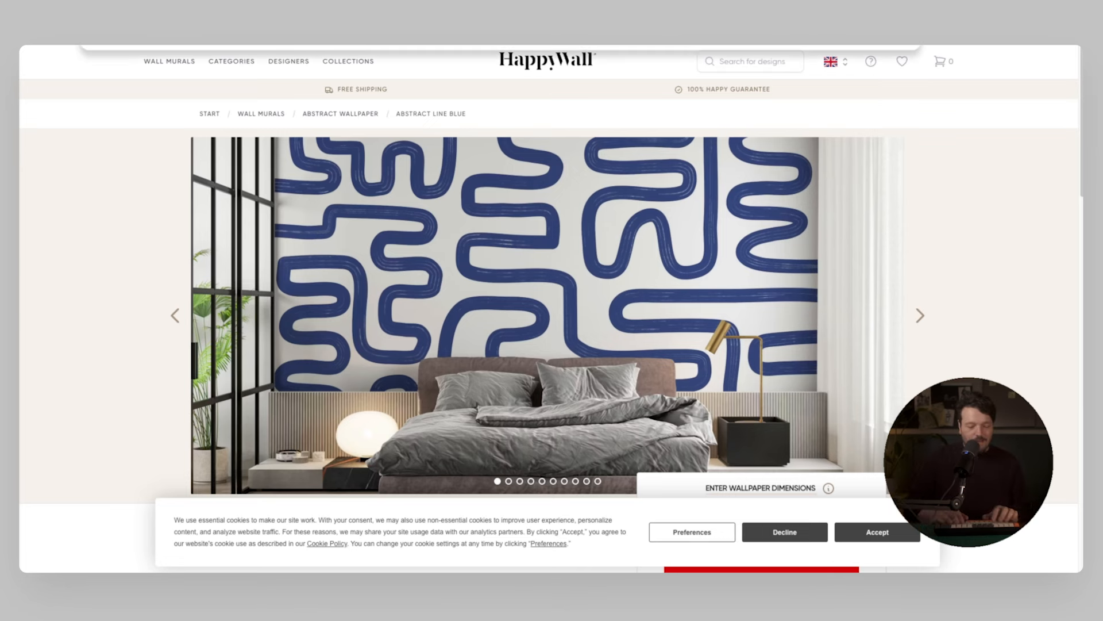
type("bronze ben")
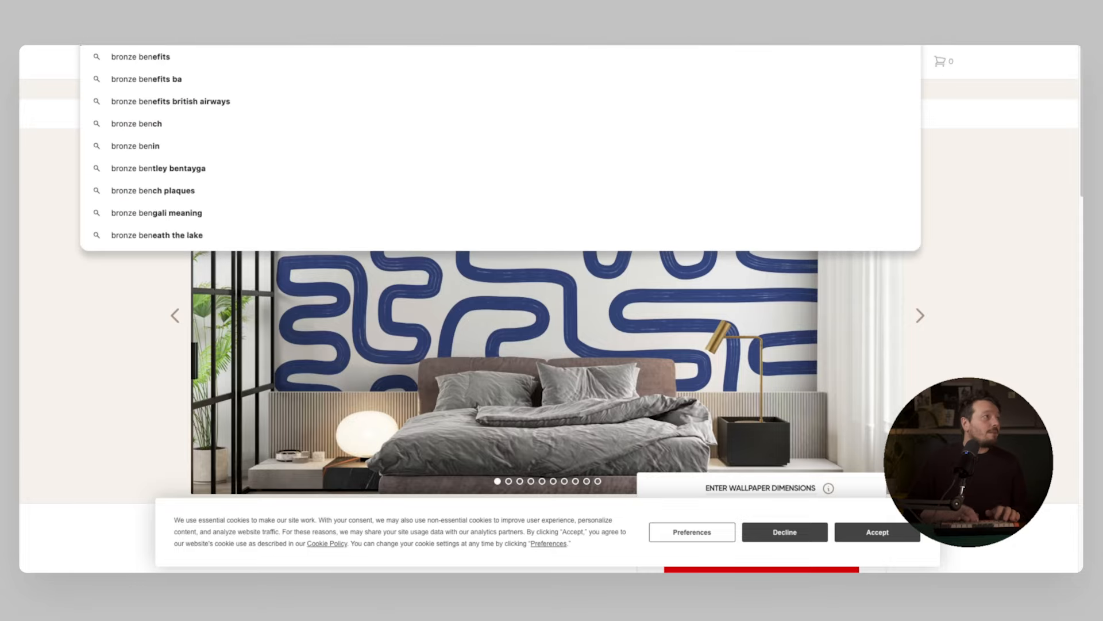
key("BackSpace")
key("BackSpace")
key("BackSpace")
type("pend")
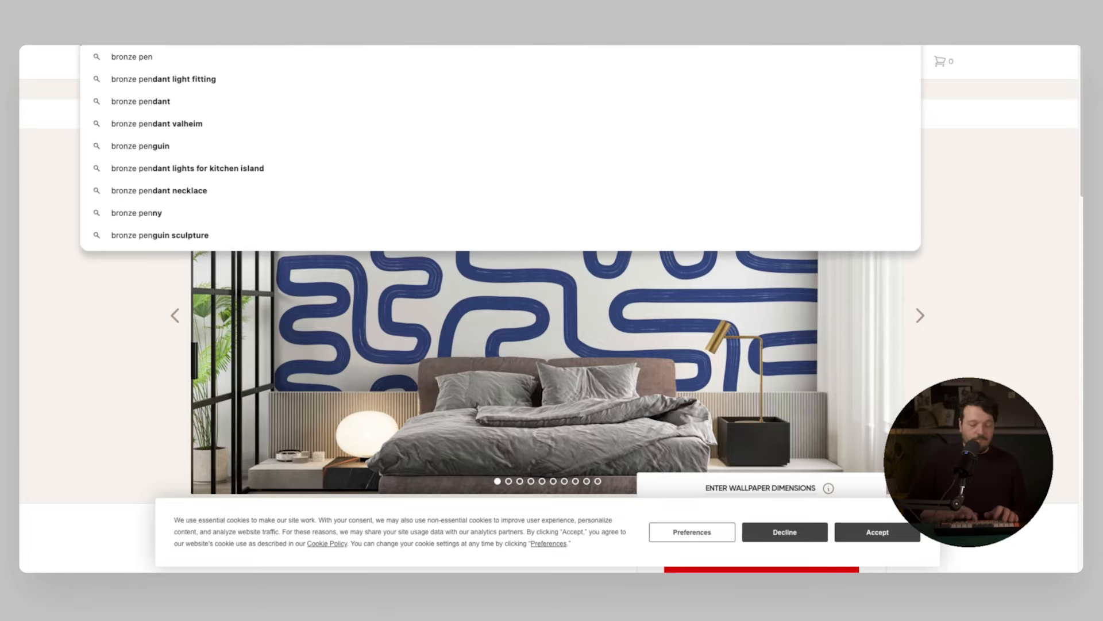
type("ant light")
key("Return")
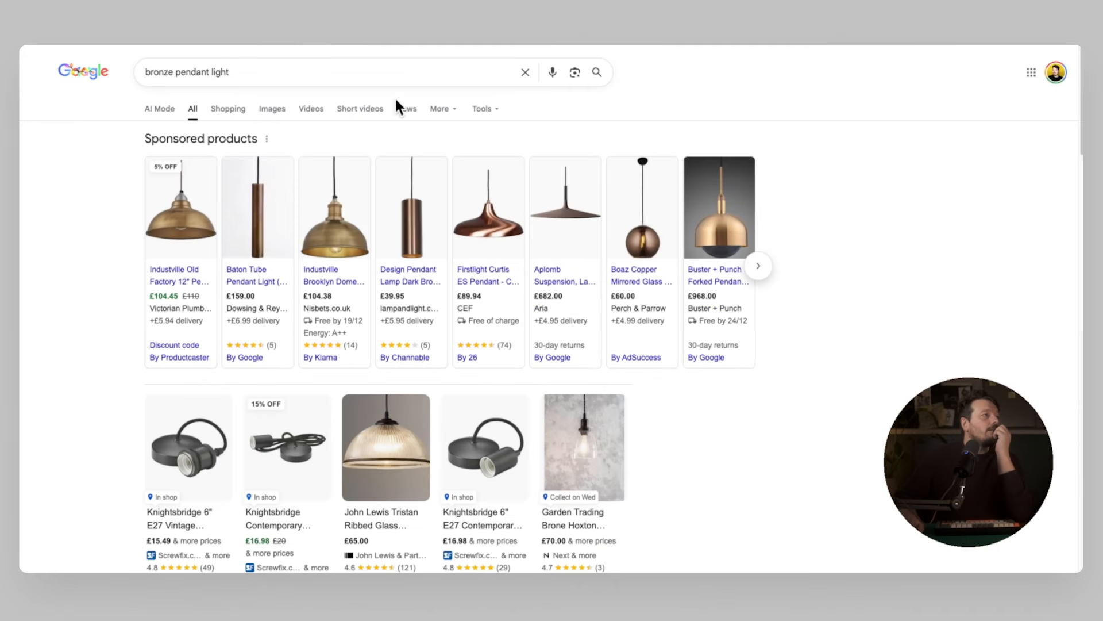
Step: Open the Ellis & Co Copper Pendant Light product from the image results, copy its picture and return to Rayon
left_click(265, 119)
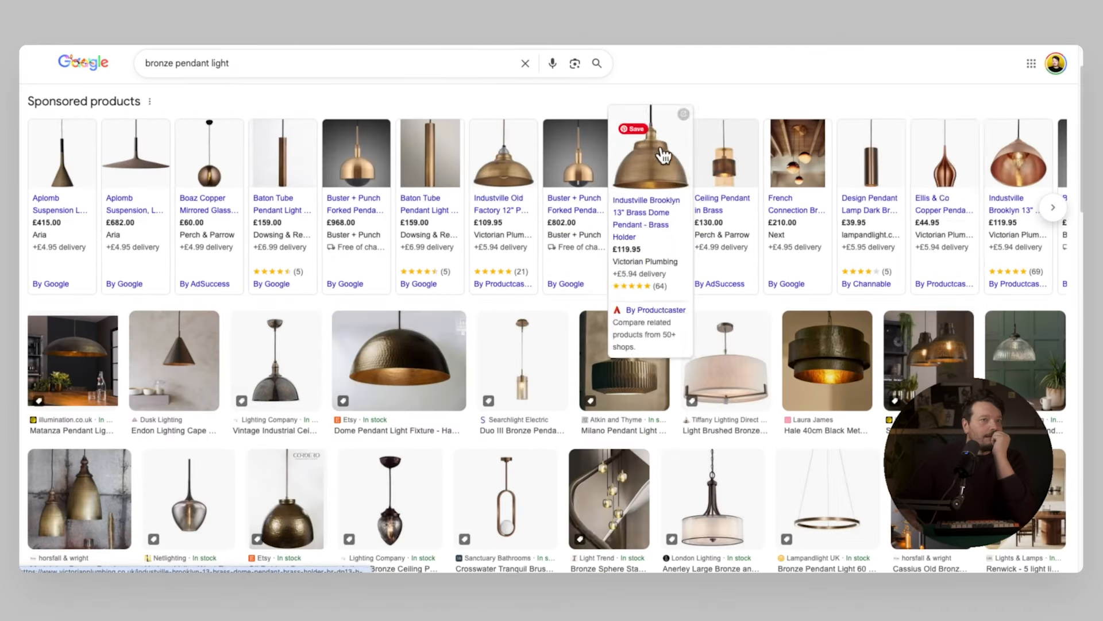
left_click(953, 168)
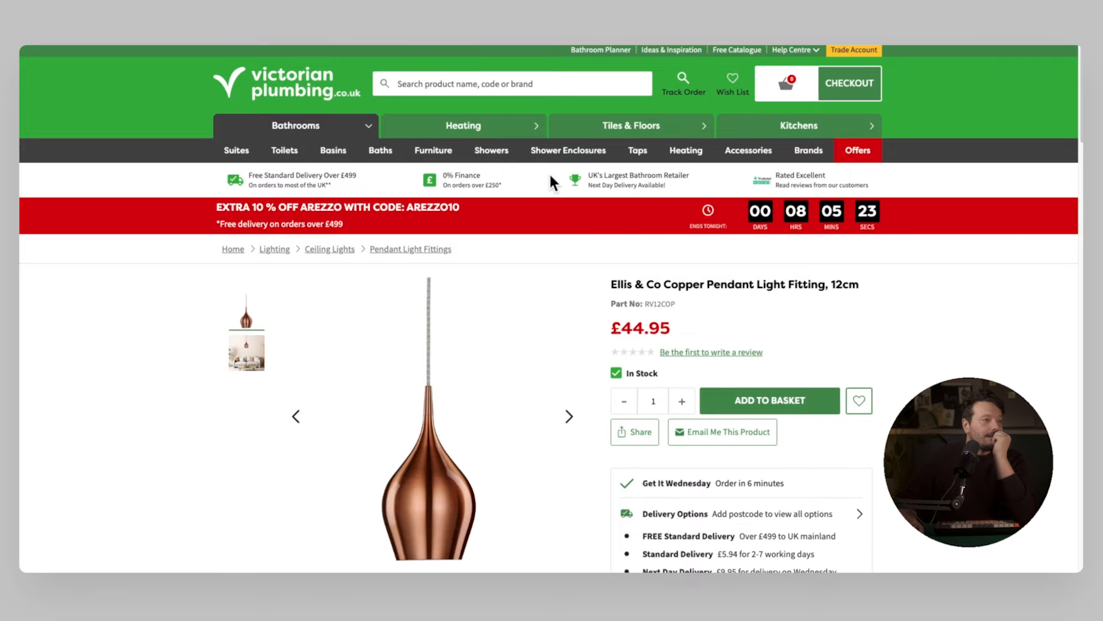
scroll(550, 181, "down", 2)
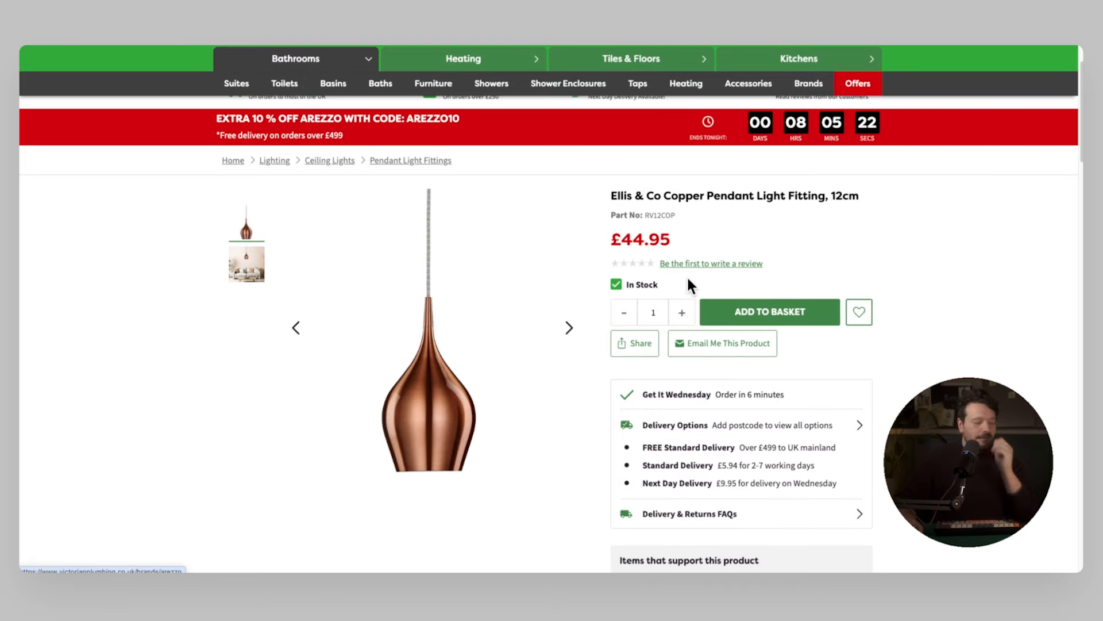
right_click(406, 323)
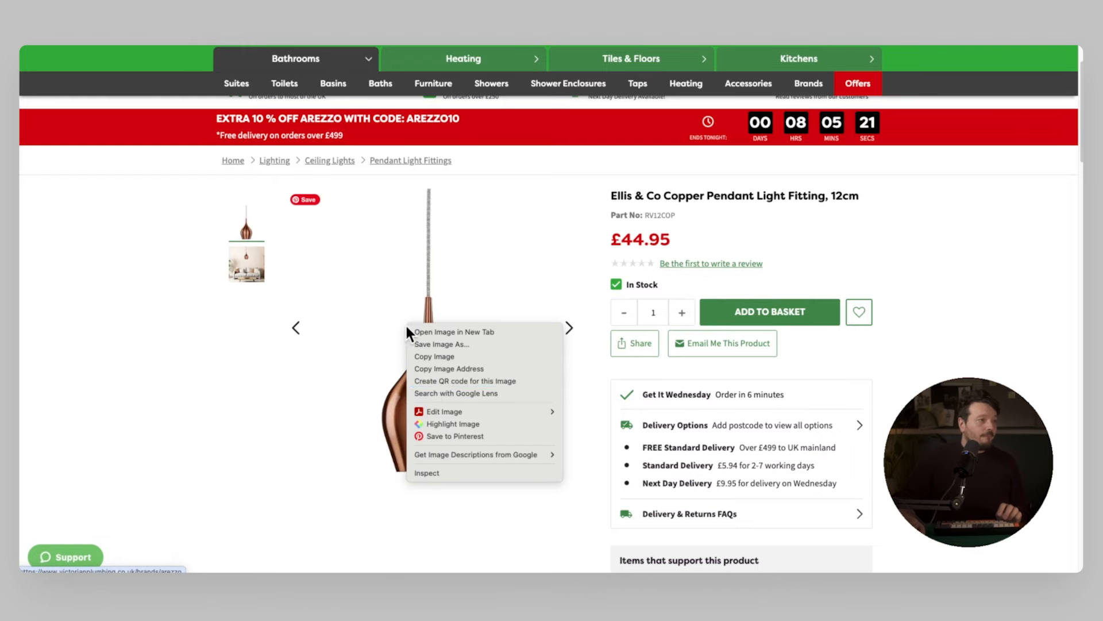
left_click(463, 363)
key("super+w")
key("super+w")
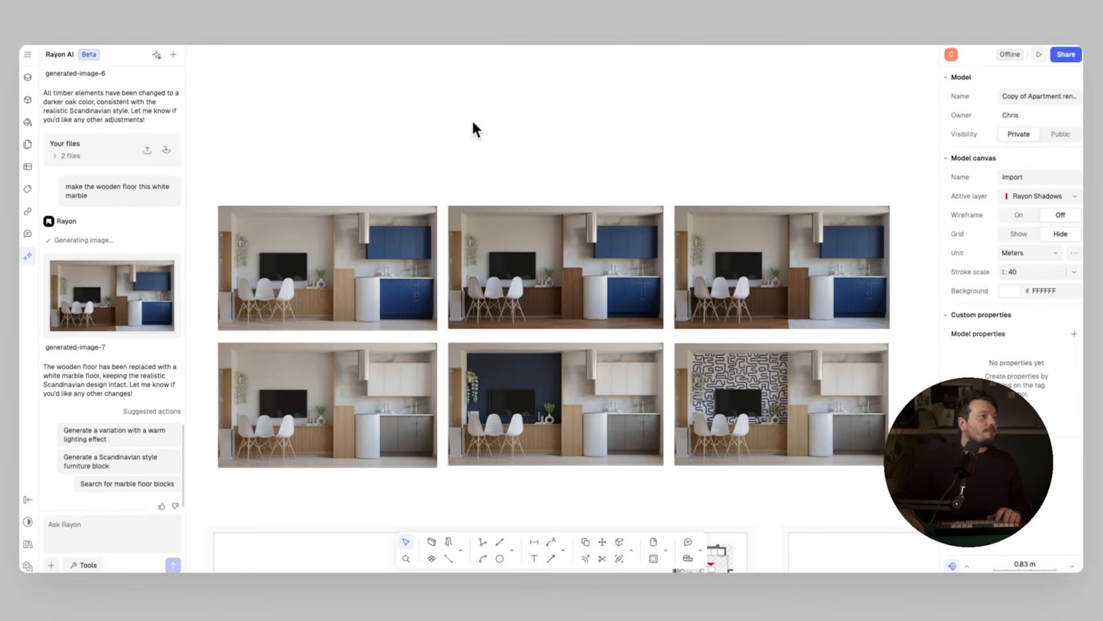
Step: Paste the copper pendant picture above the renders and reference the darker oak render in the AI chat
key("super+v")
scroll(602, 366, "up", 1)
left_click_drag(602, 366, 387, 103)
scroll(654, 177, "left", 3)
scroll(654, 178, "right", 3)
right_click(611, 308)
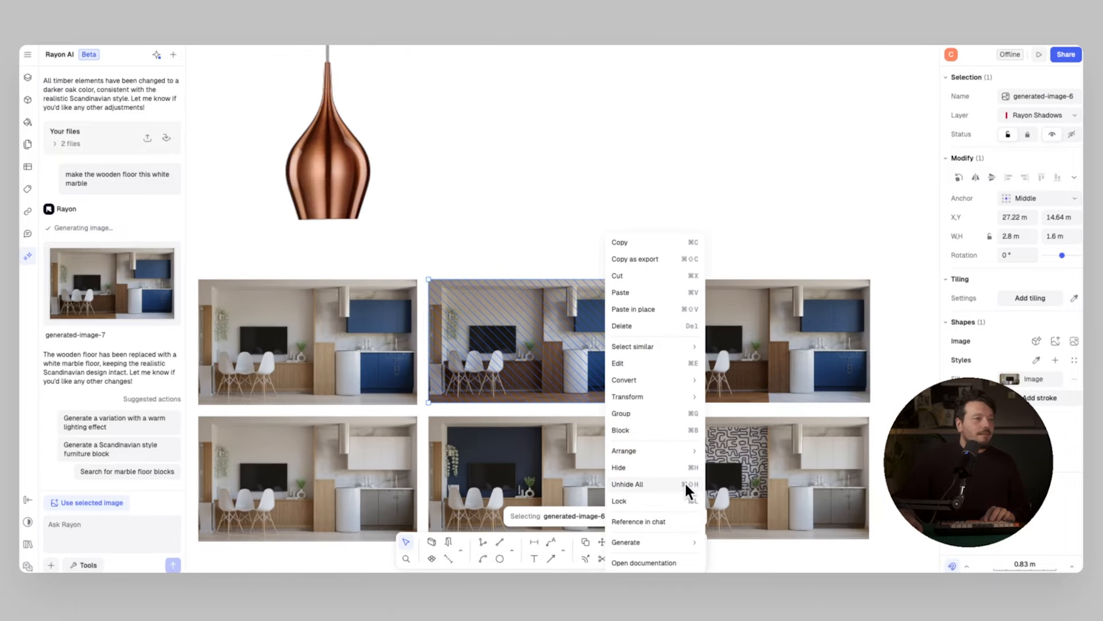
left_click(658, 520)
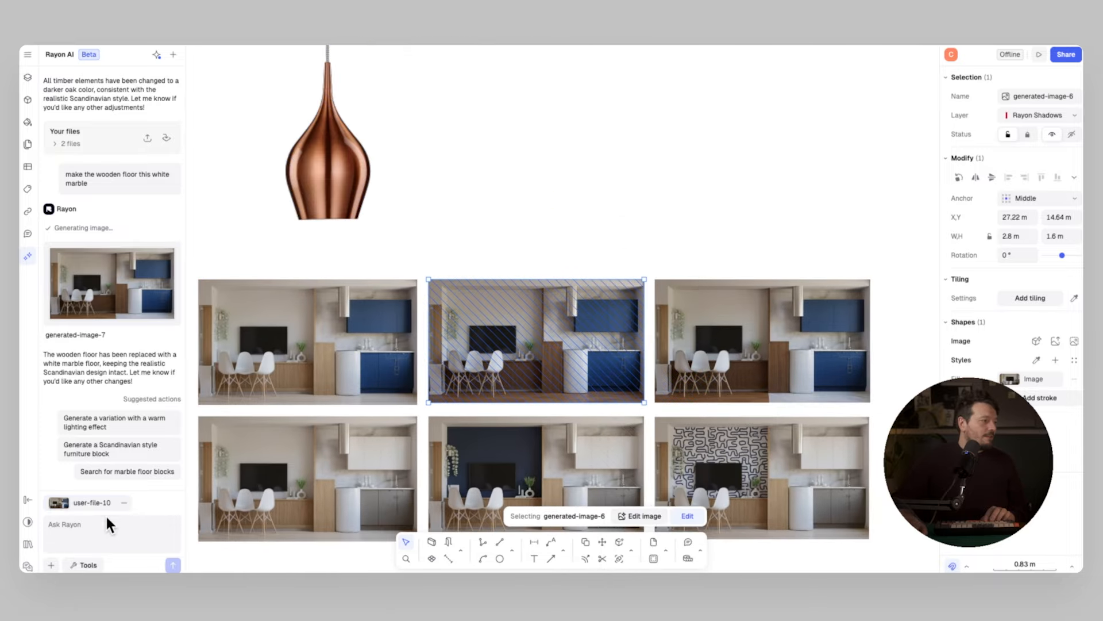
Step: Attach a screenshot of the pendant to the AI chat and submit the prompt "add this pendant light in above the dining area"
left_click(96, 543)
scroll(253, 430, "up", 2)
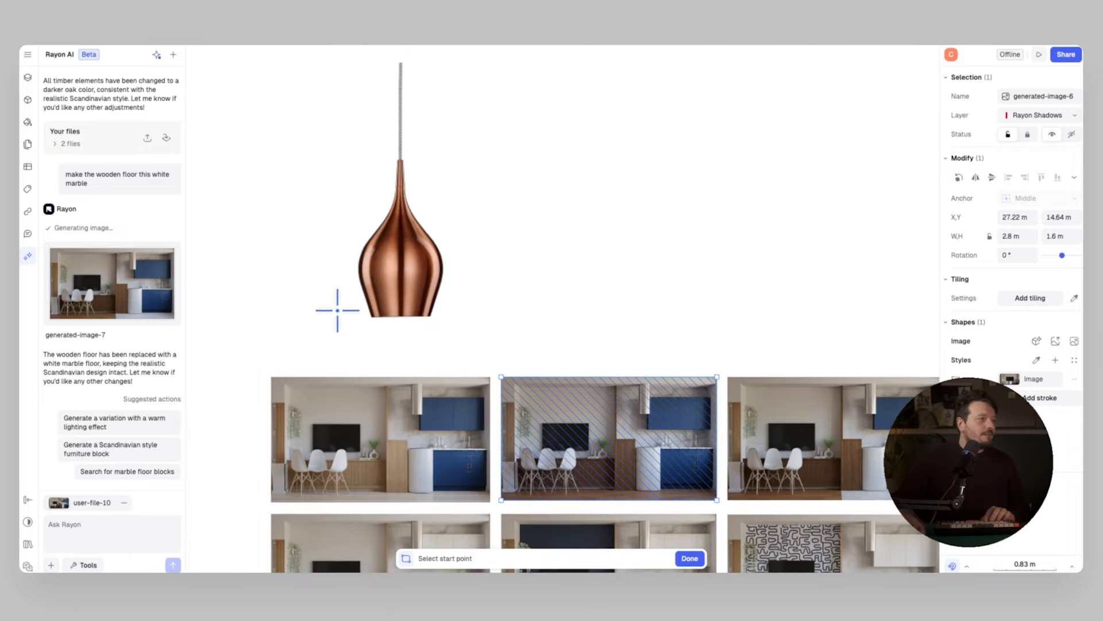
left_click(303, 329)
left_click(494, 64)
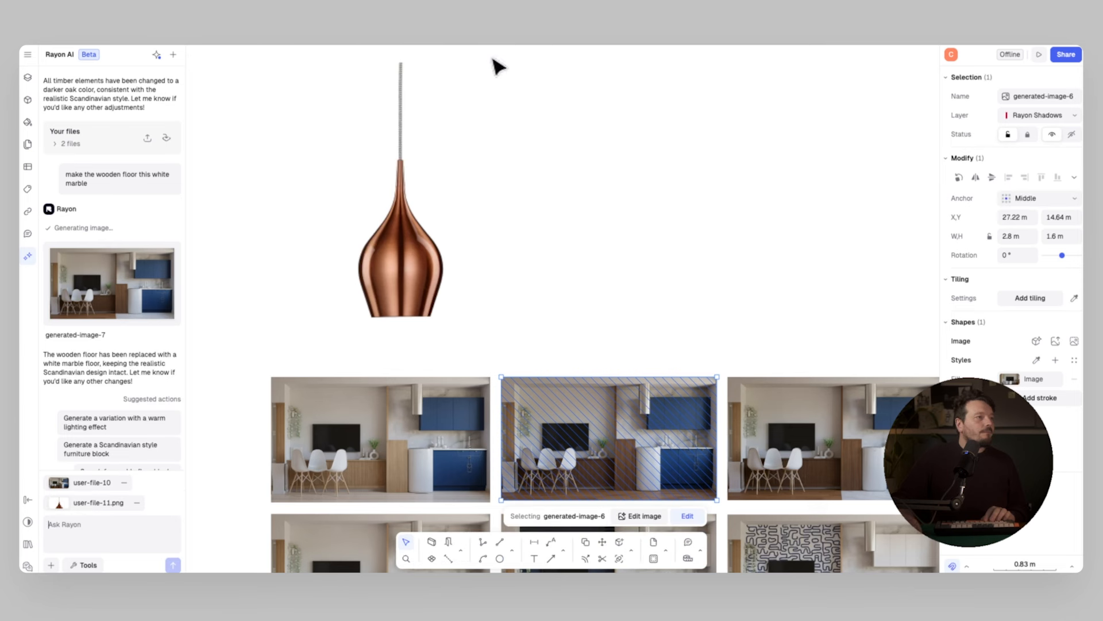
type("add")
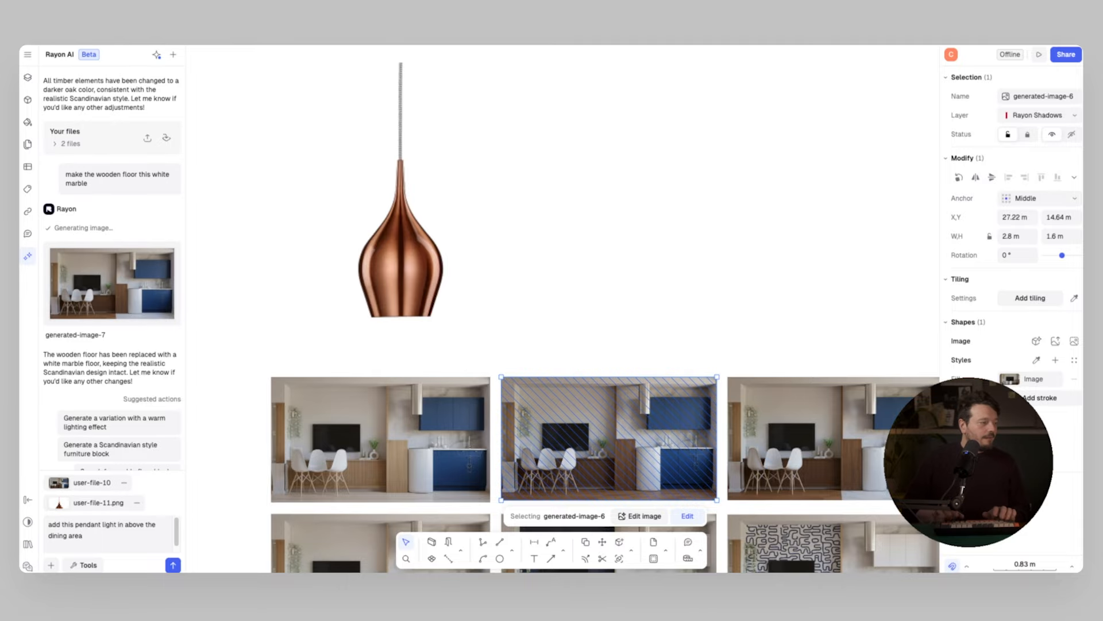
key("Return")
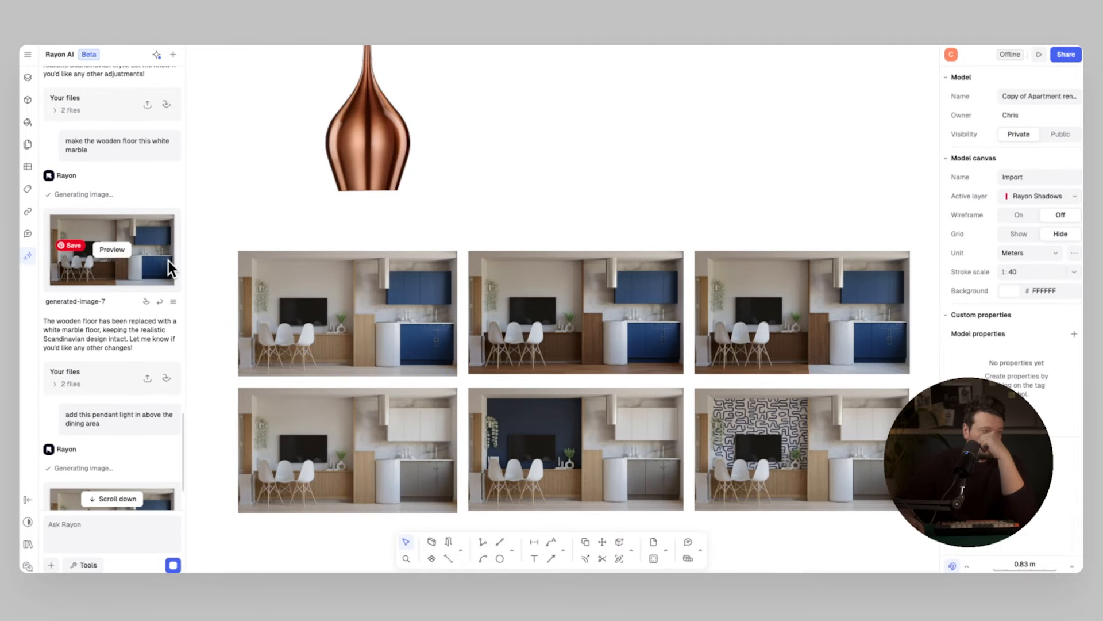
Step: Insert the generated pendant light render in place of the pendant picture, directly above the royal blue cabinet render
scroll(132, 299, "down", 2)
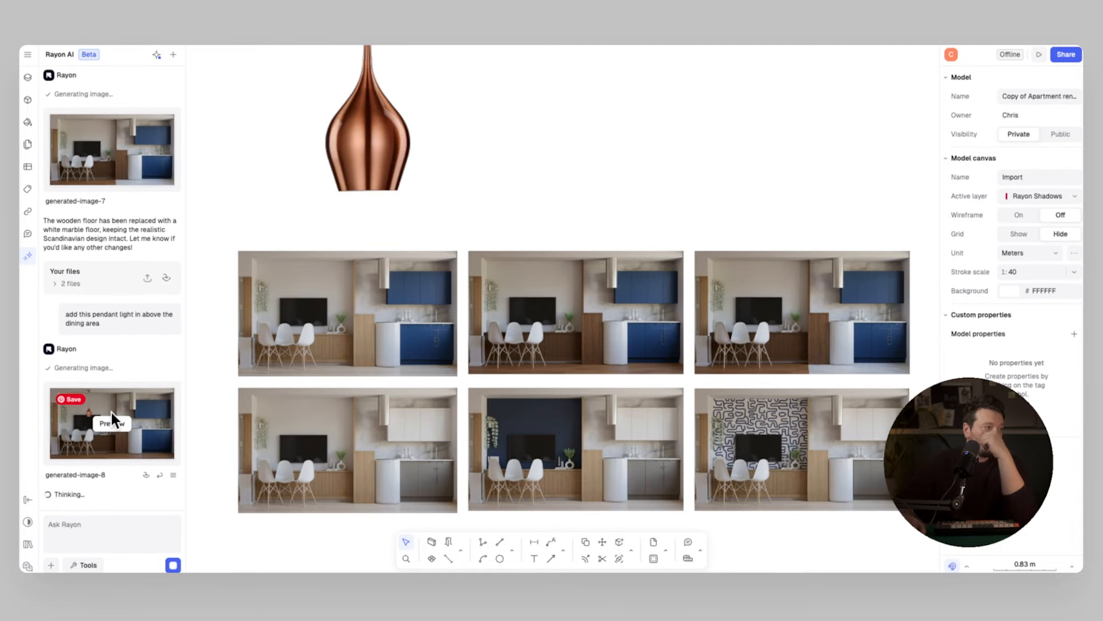
left_click(113, 423)
left_click(526, 460)
Step: Reference the pendant light render in the AI chat and submit the prompt "change all the chairs to a copper colour"
right_click(442, 227)
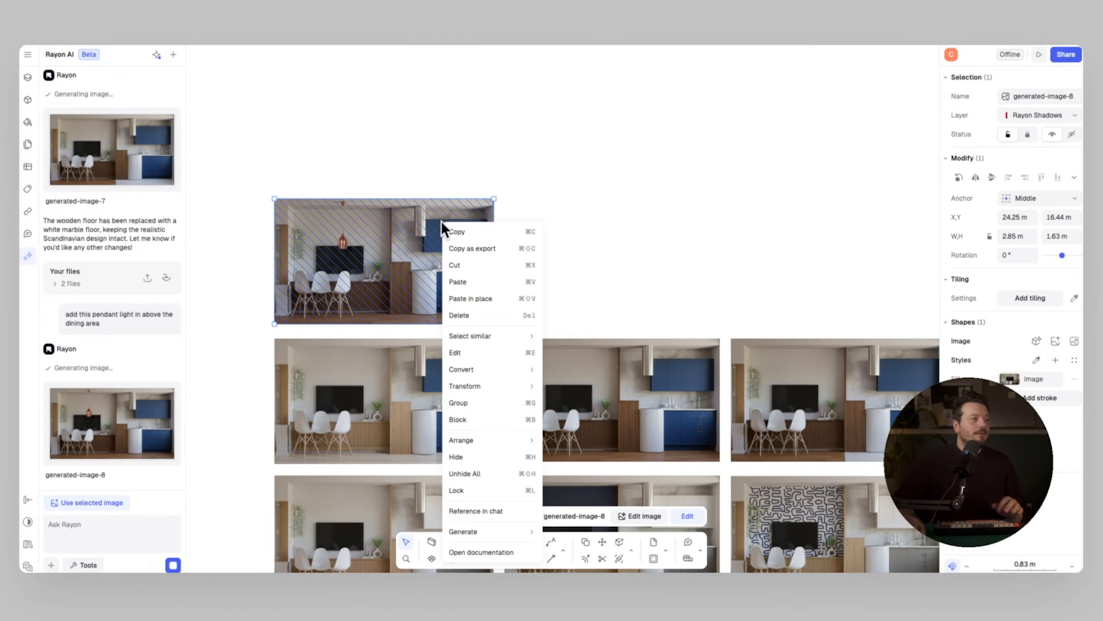
left_click(510, 512)
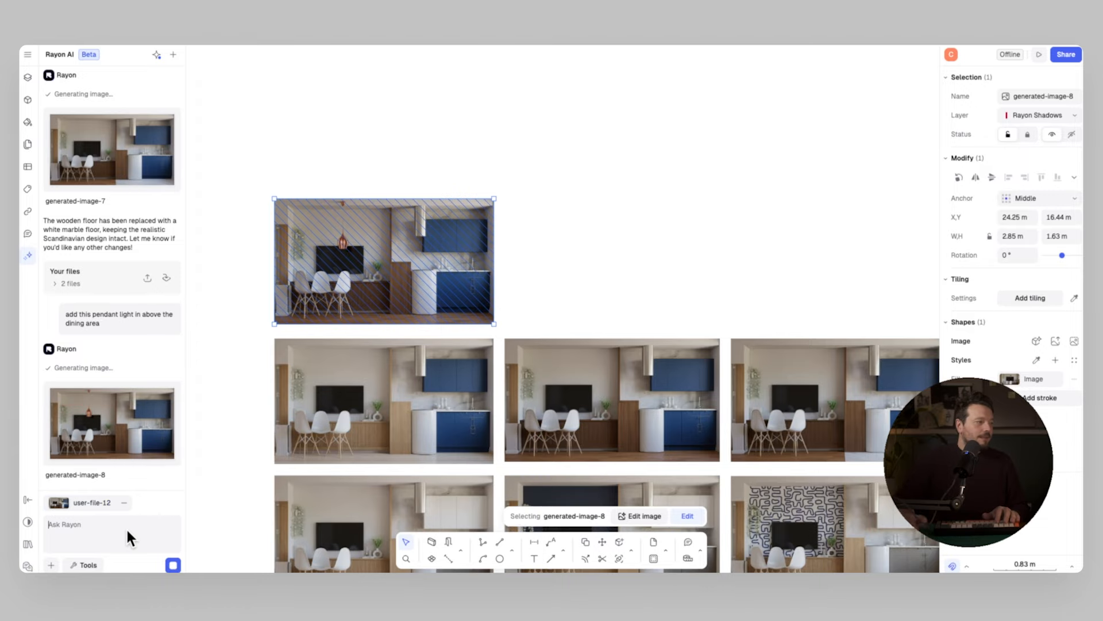
type("change the chairs into a b")
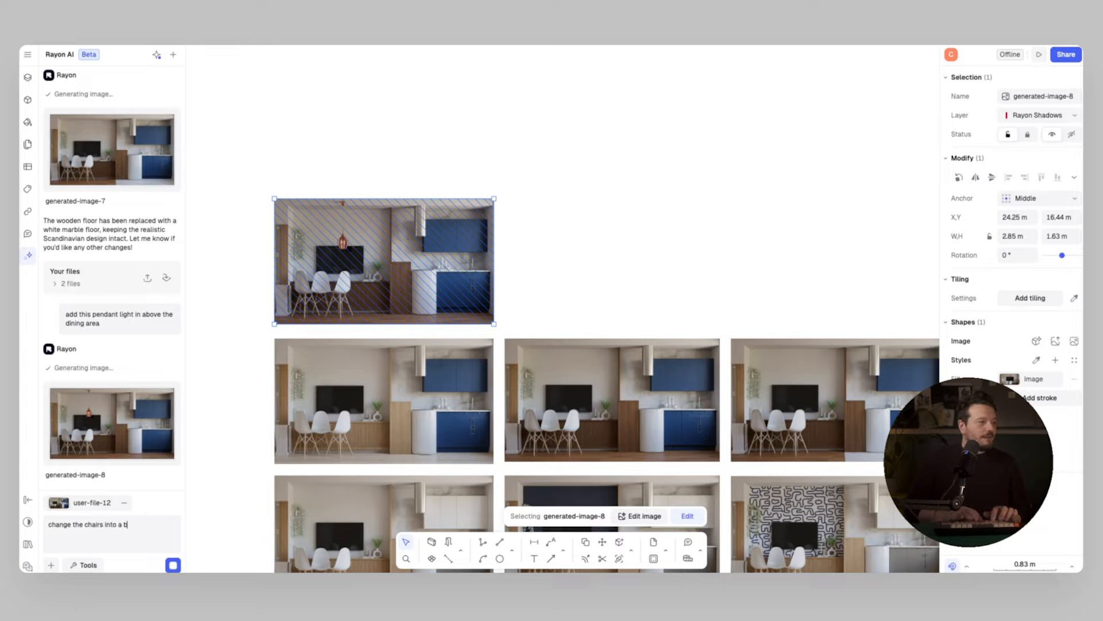
type("r co")
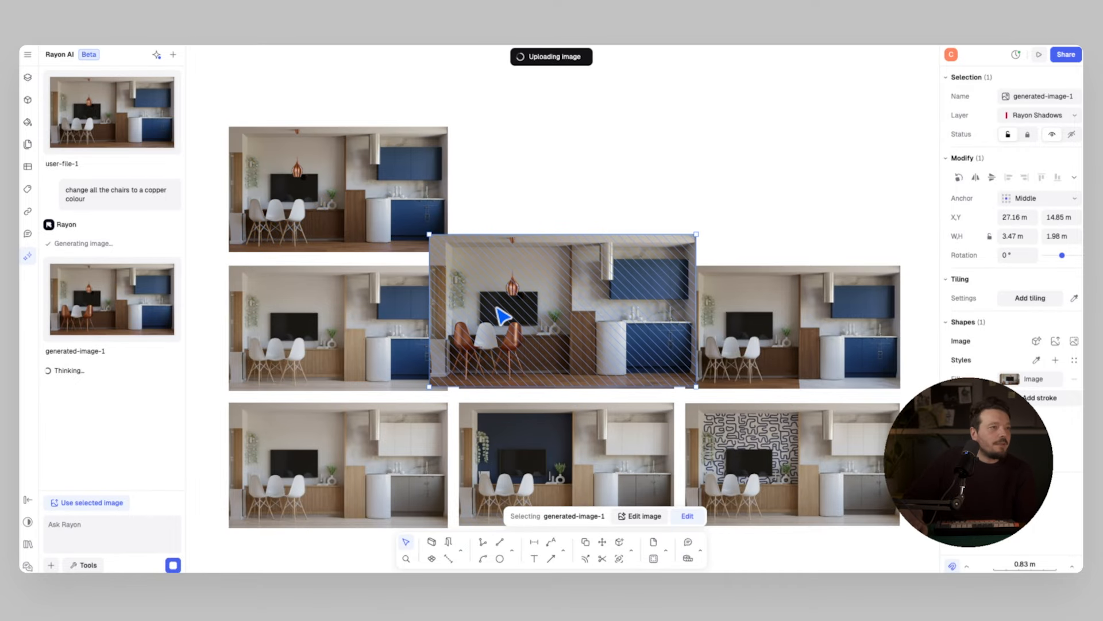
Step: Scale the copper chair render to about 2.85 m wide, reference it in the AI chat and submit "turn this image into an evening image"
left_click_drag(726, 99, 684, 134)
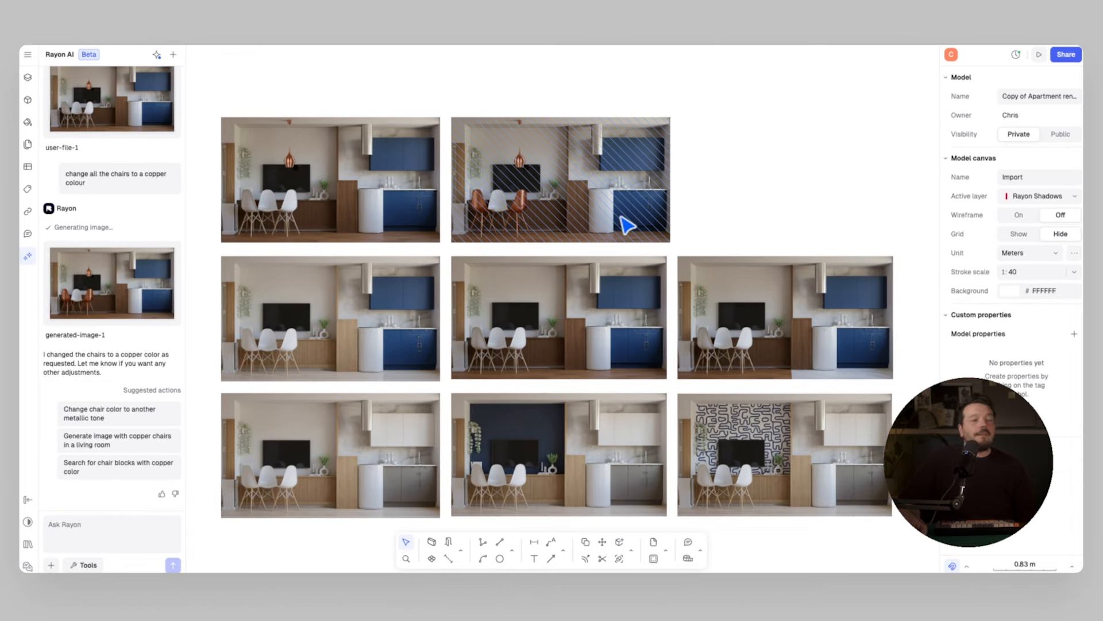
right_click(583, 174)
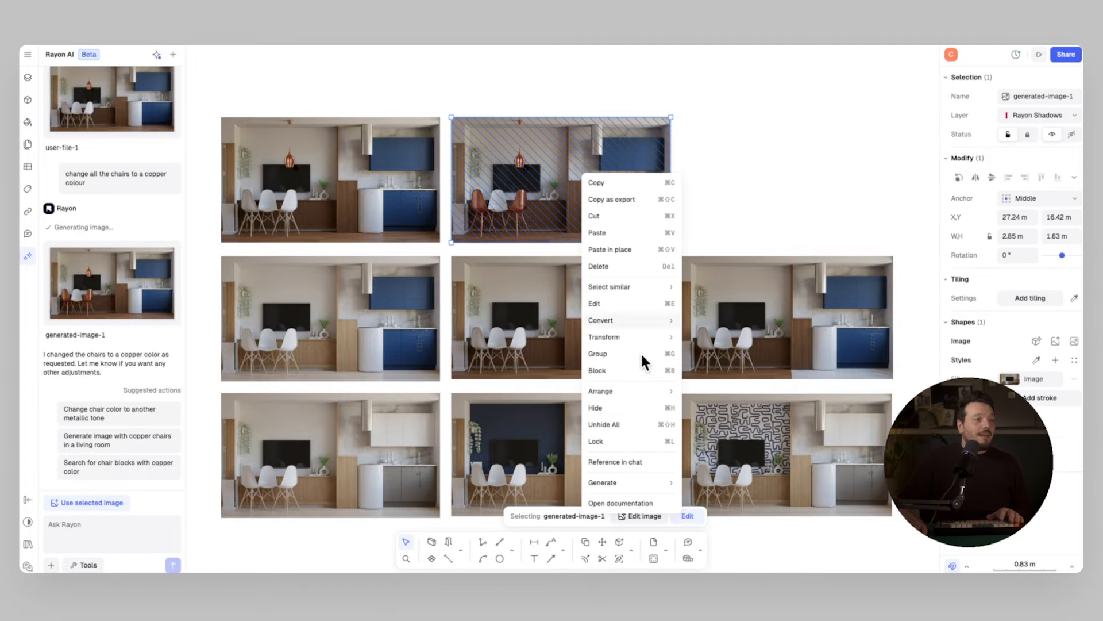
left_click(636, 462)
type("tu")
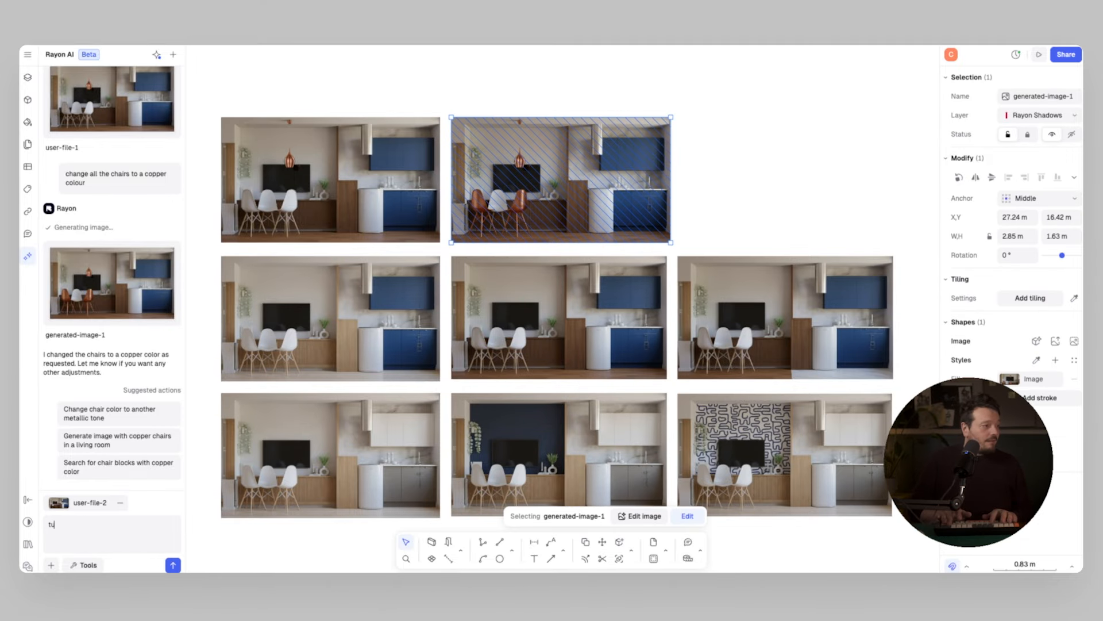
type("errge in")
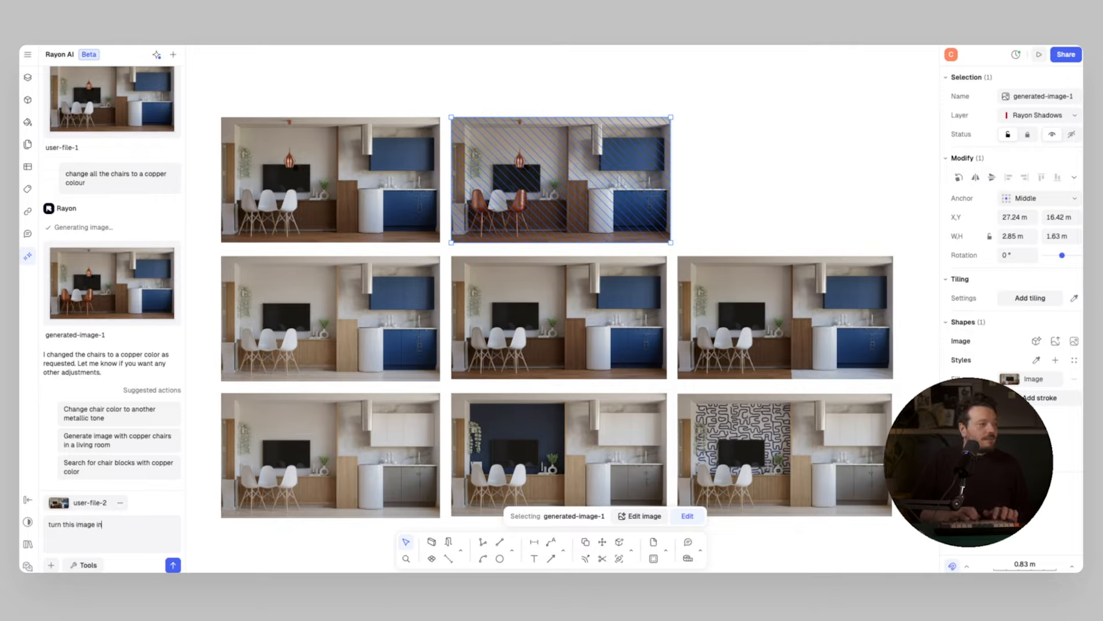
type("to an evening image")
key("Return")
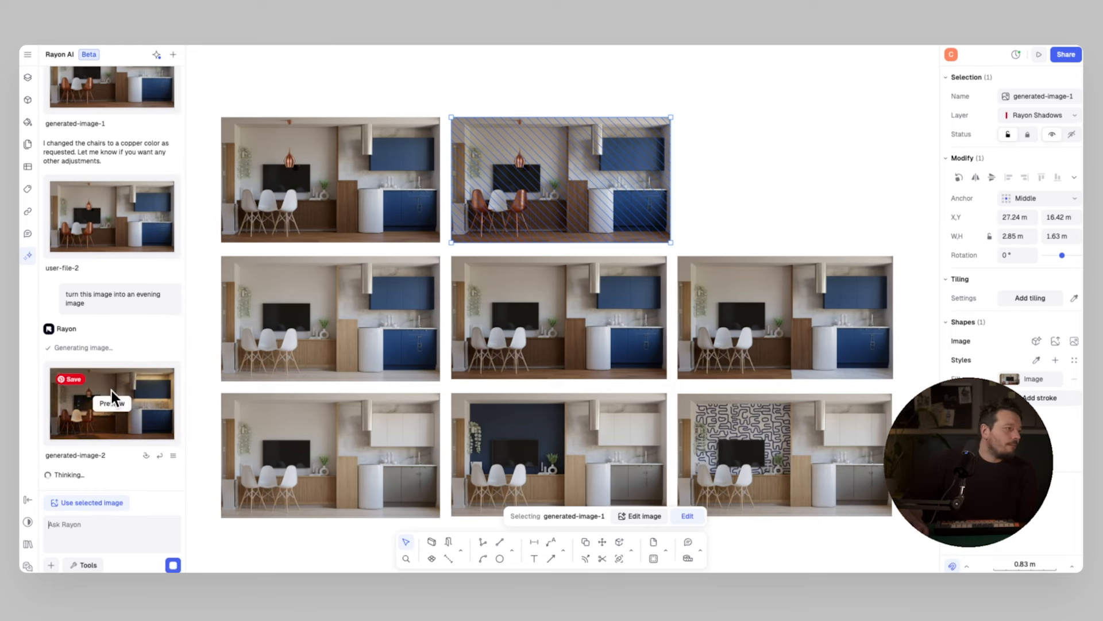
Step: Preview the generated evening render and insert it beside the copper chair render, scaled to about 2.78 m wide to match the column below
left_click(98, 404)
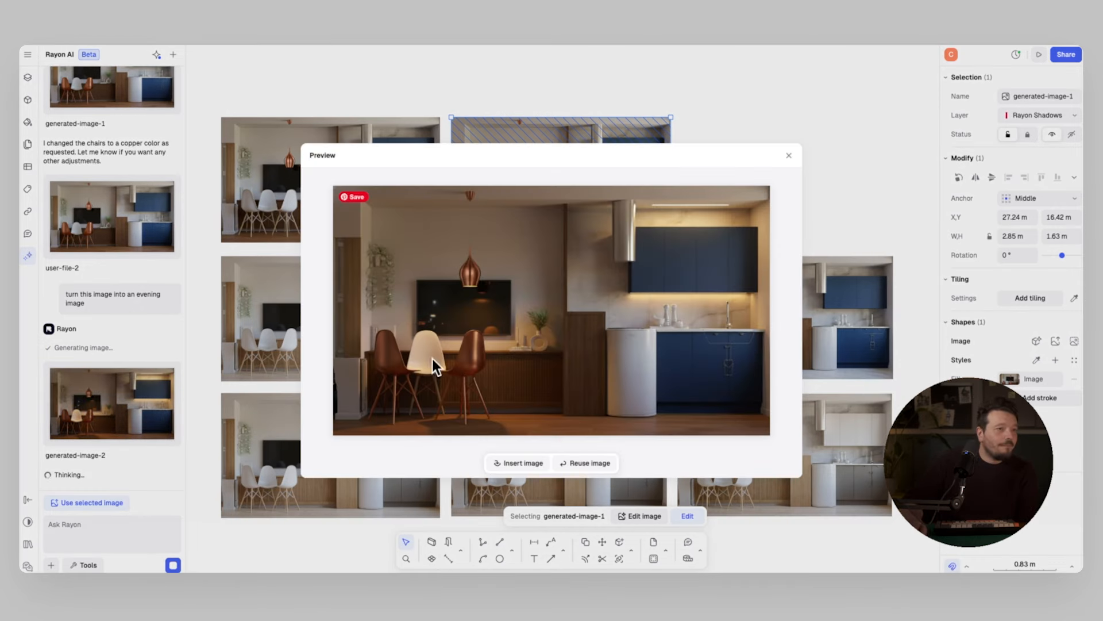
left_click(788, 156)
left_click_drag(146, 455, 750, 154)
scroll(747, 143, "right", 3)
left_click(809, 97)
left_click(791, 106)
left_click_drag(804, 100, 754, 138)
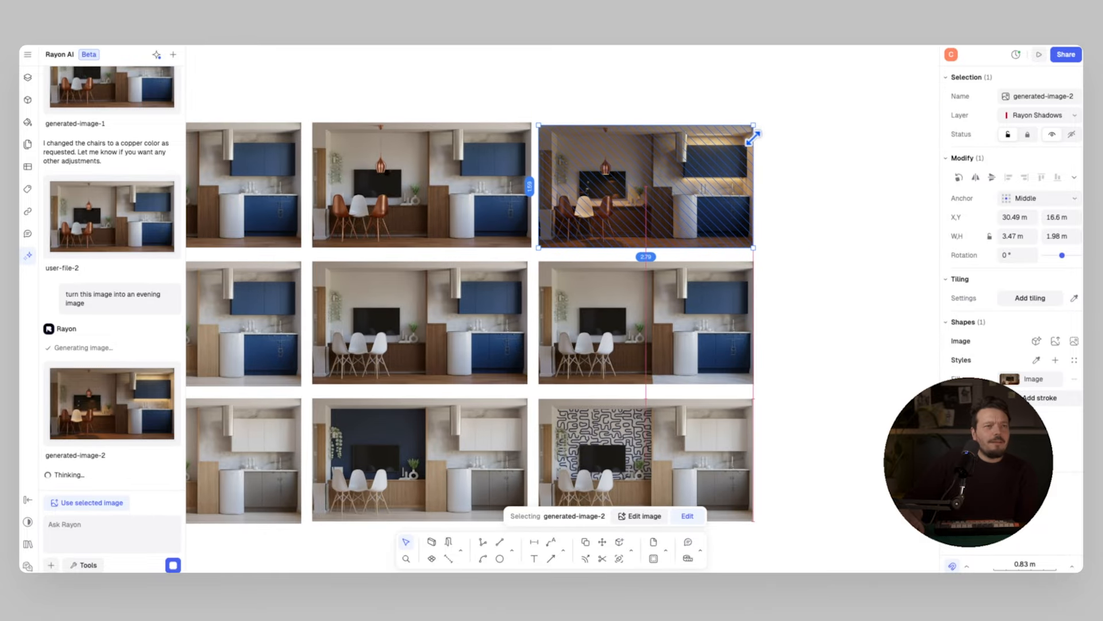
left_click(792, 144)
scroll(640, 226, "down", 5, "ctrl")
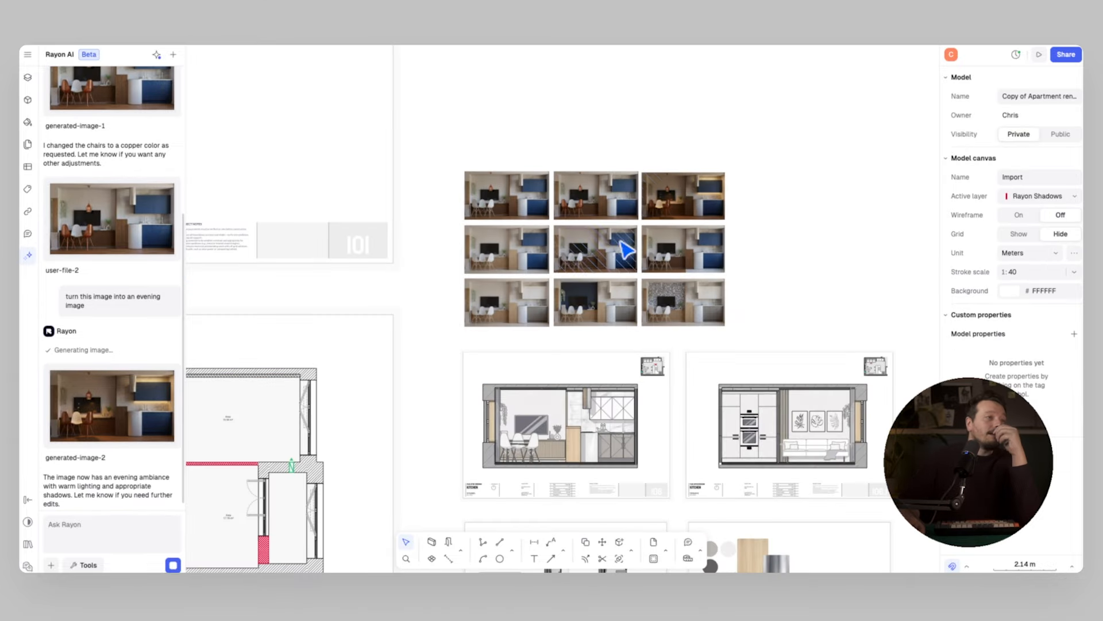
scroll(626, 184, "up", 10, "ctrl")
scroll(629, 247, "down", 5, "ctrl")
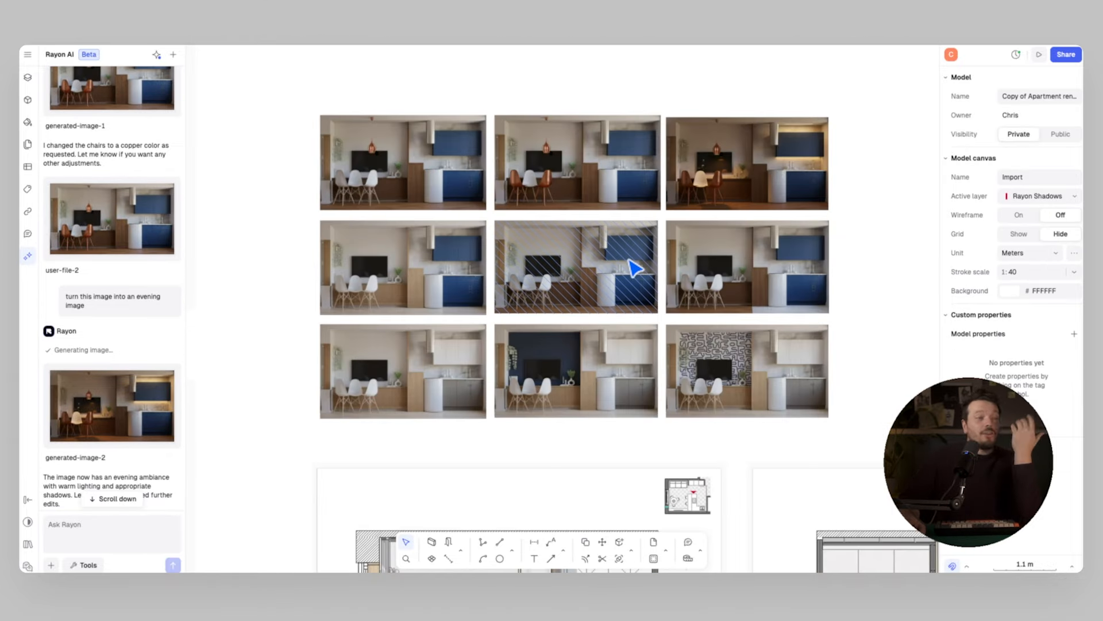
scroll(653, 249, "up", 1)
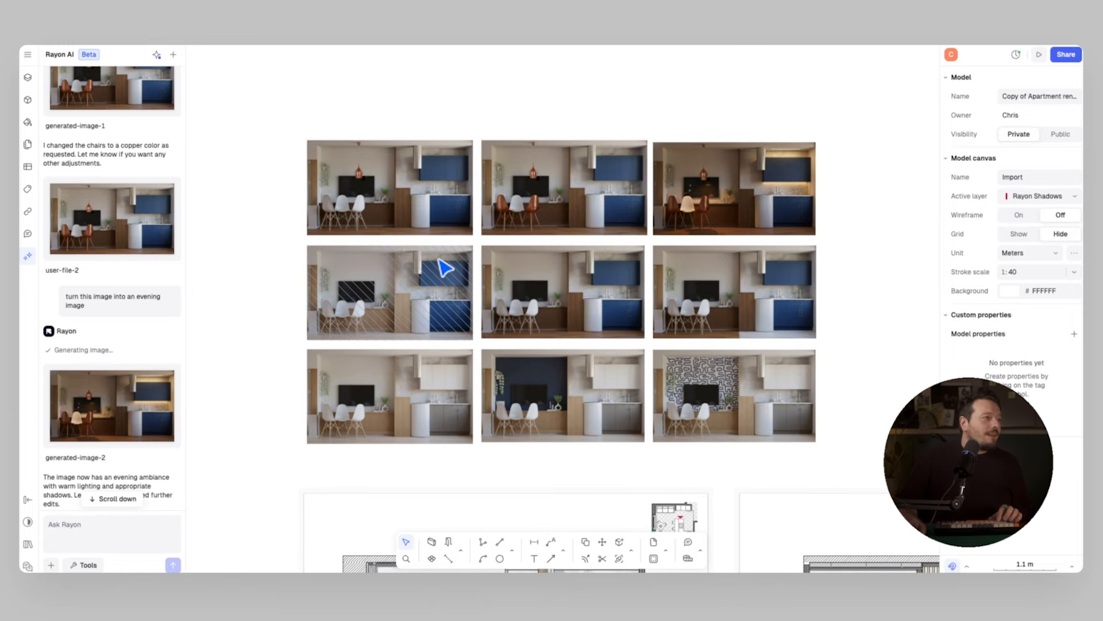
Step: Copy the pendant light render with white chairs to the empty area above the grid of renders
left_click(419, 197)
scroll(504, 210, "up", 1)
key("c")
left_click(407, 197)
middle_click_drag(508, 119, 500, 298)
left_click(495, 181)
key("Escape")
middle_click_drag(604, 195, 598, 268)
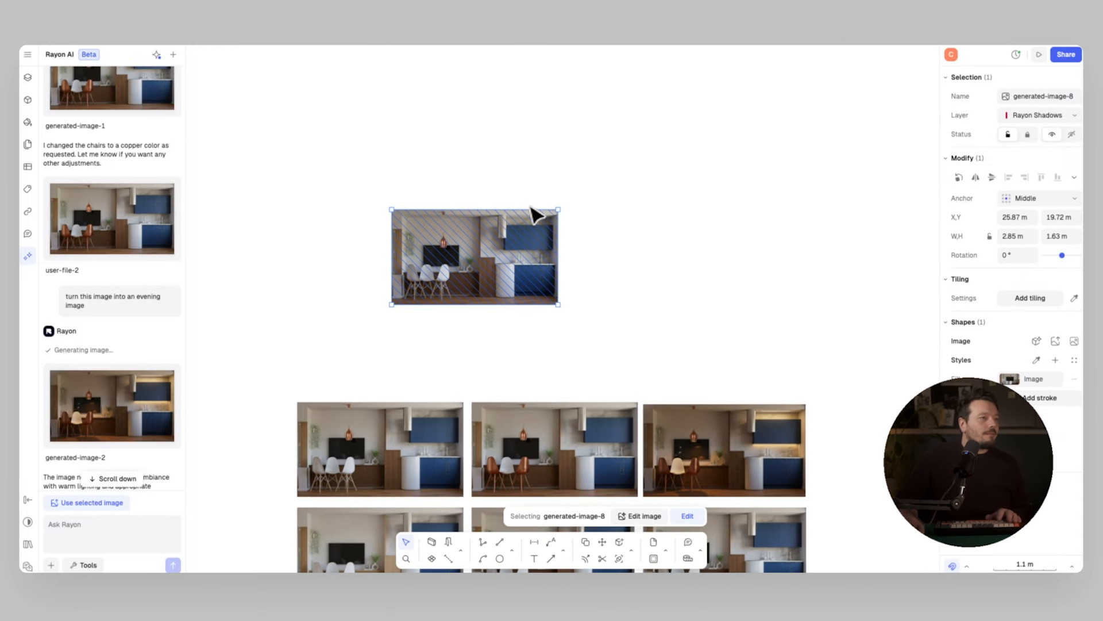
Step: Enlarge the copied pendant render to about 6.16 by 3.52 m, with its edge aligned to the first column of the grid below
left_click_drag(555, 207, 753, 98)
key("ctrl+z")
left_click_drag(604, 194, 515, 258)
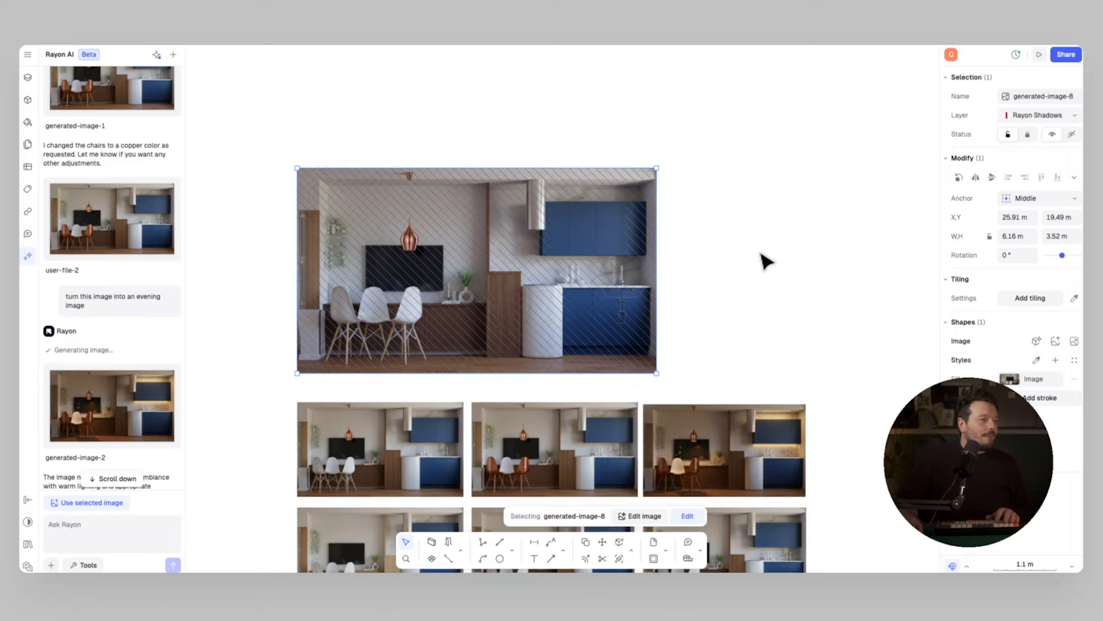
left_click(761, 251)
middle_click_drag(732, 233, 770, 236)
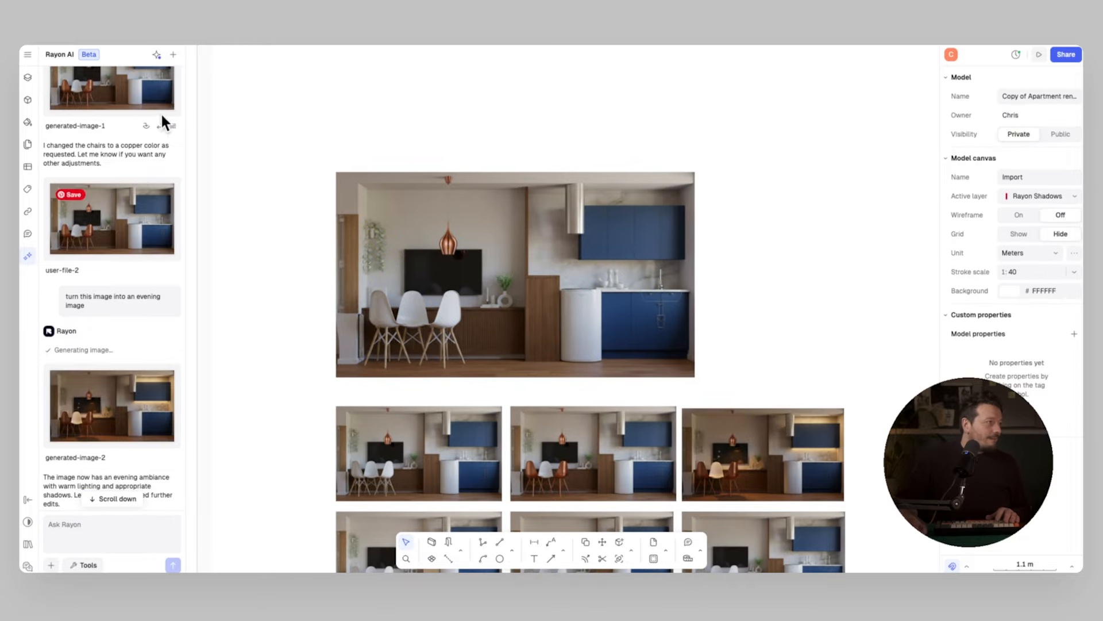
Step: Start a new AI chat and attach a screenshot of the entire enlarged pendant render
left_click(173, 54)
left_click(82, 563)
left_click(51, 565)
left_click(109, 545)
left_click(336, 172)
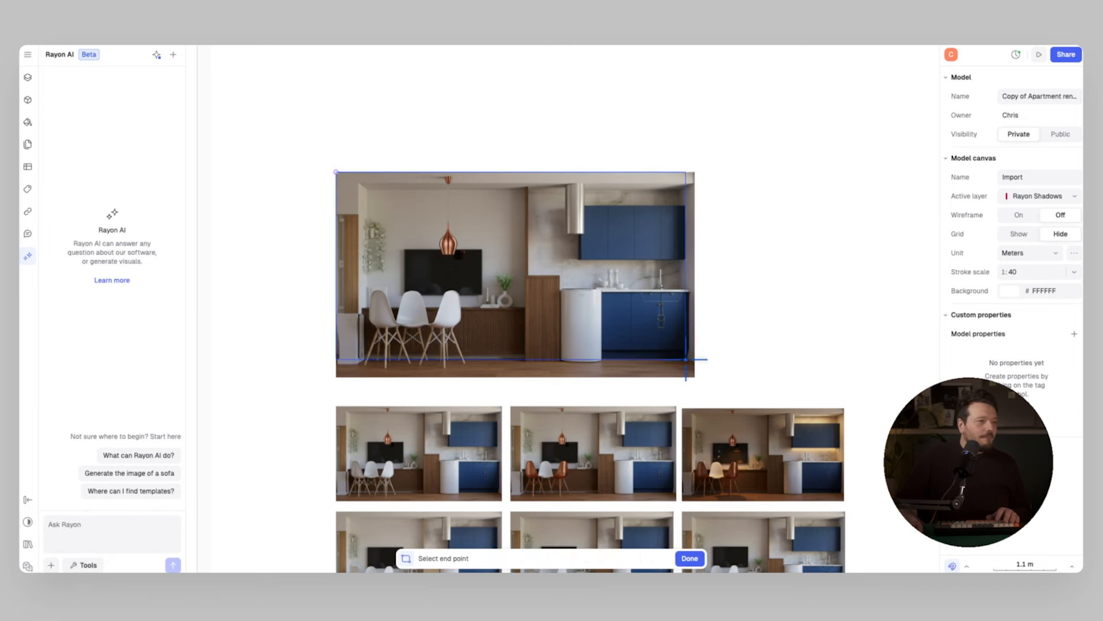
left_click(695, 377)
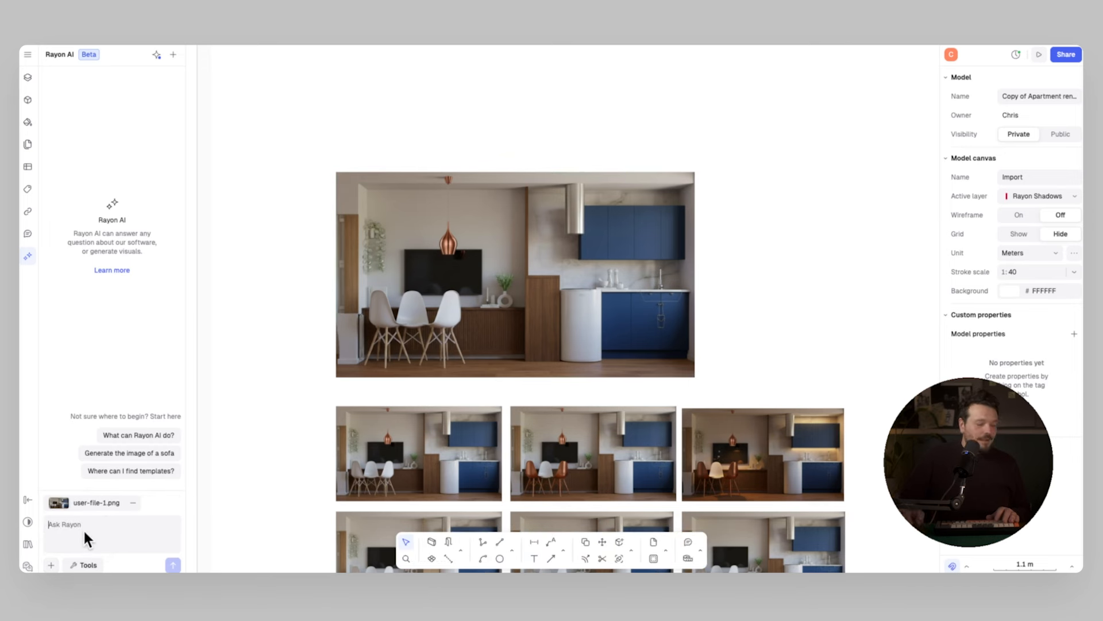
Step: Submit the prompt "Turn this into a 3D axonometric view" for the attached screenshot
type("Turn this into a 3D")
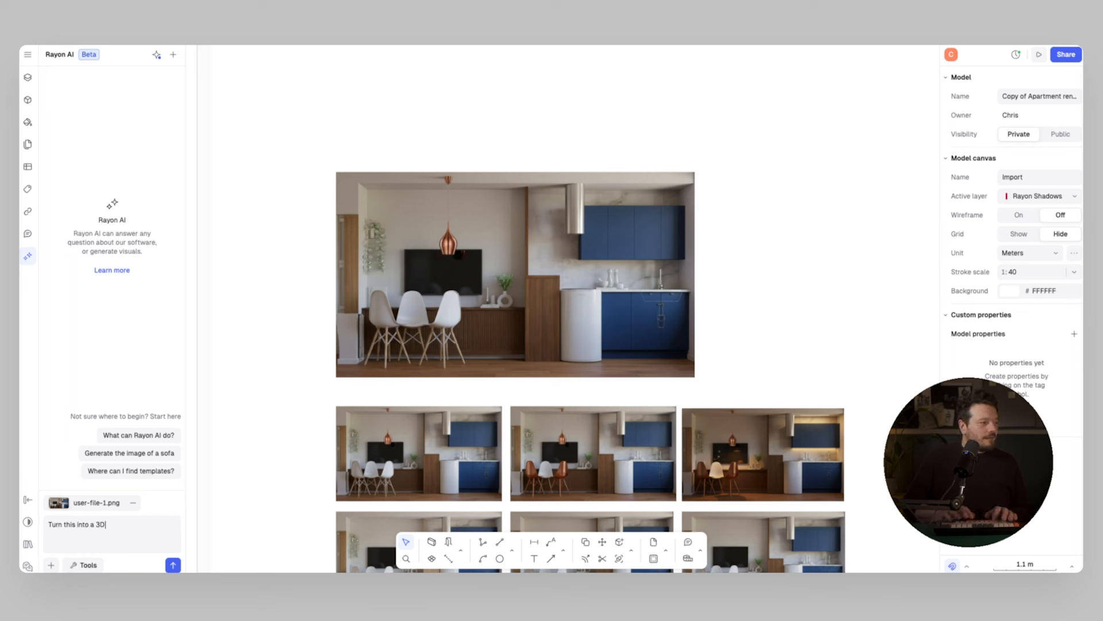
type(" axonometric view")
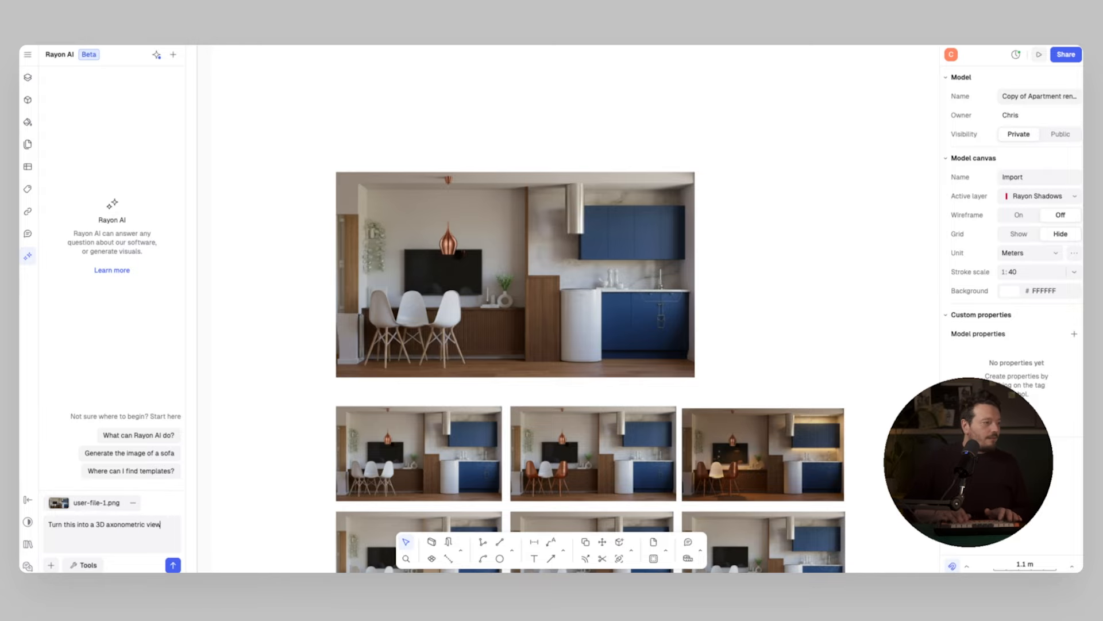
key("Return")
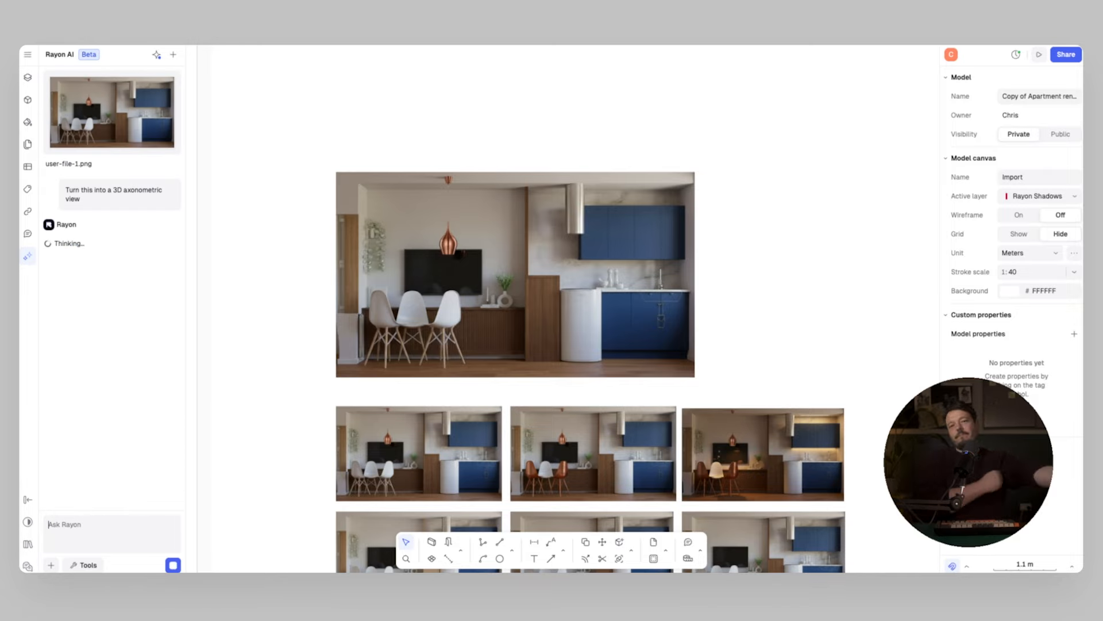
Step: Preview the generated axonometric view and insert it into the drawing beside the enlarged render
left_click(109, 319)
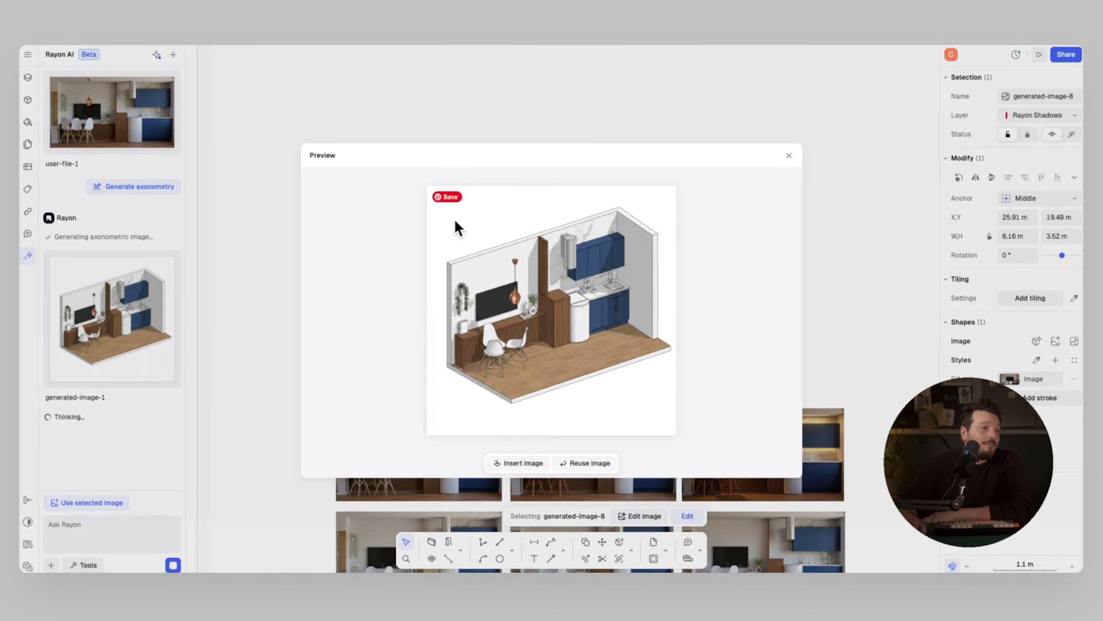
left_click(523, 463)
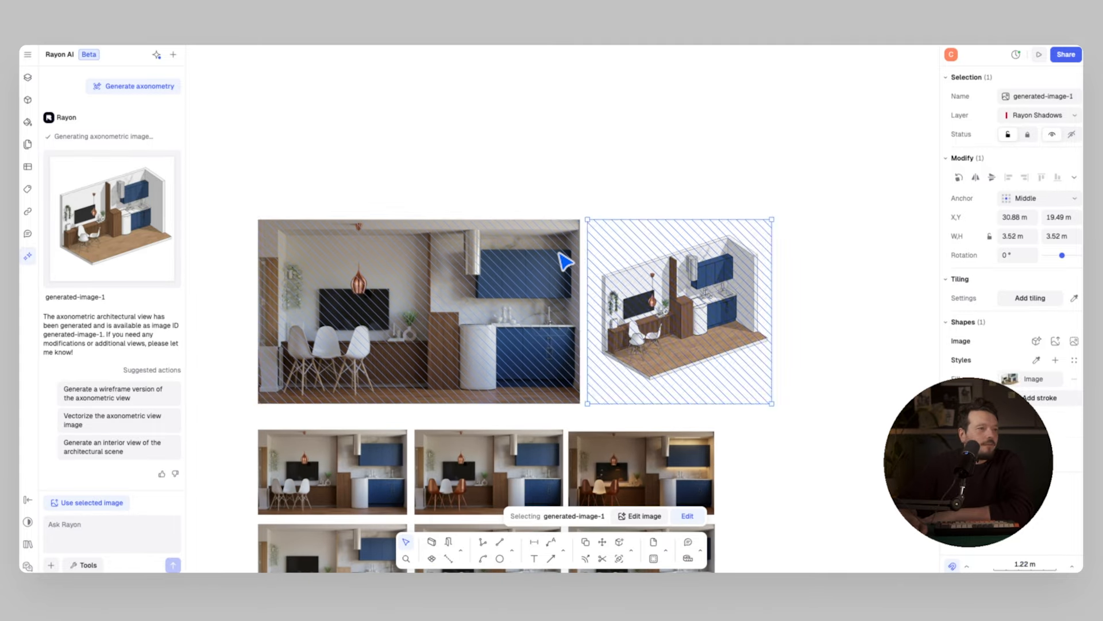
Step: Duplicate the enlarged render above itself and crop the copy down to a swatch of the blue cabinet doors
left_click(565, 262)
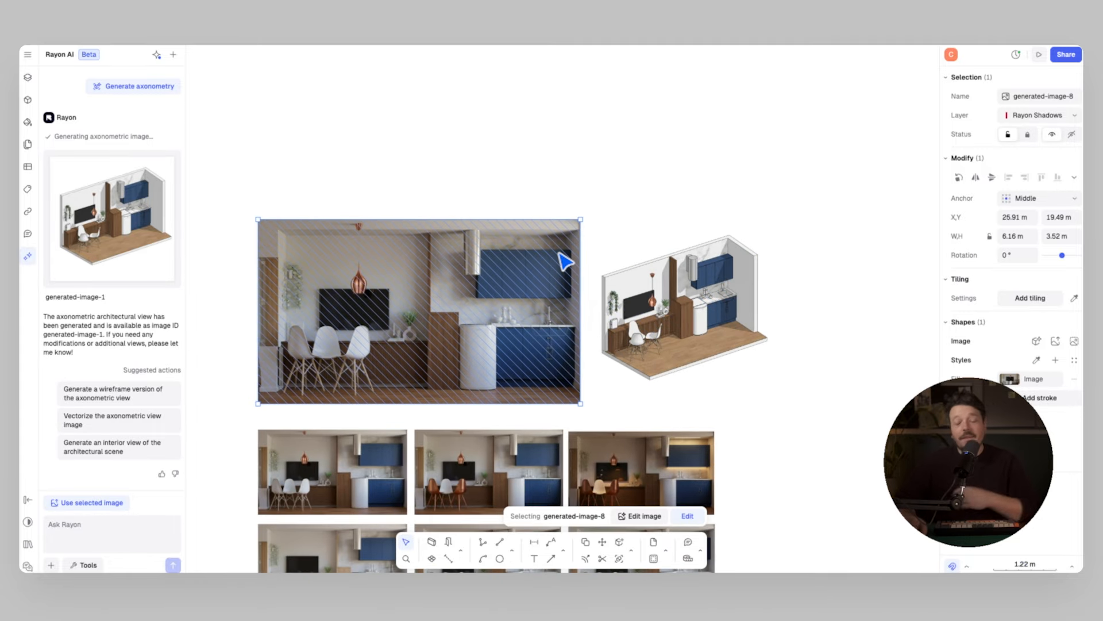
left_click_drag(515, 382, 540, 176, "alt")
scroll(499, 138, "up", 2)
scroll(509, 137, "up", 5)
scroll(615, 185, "down", 2)
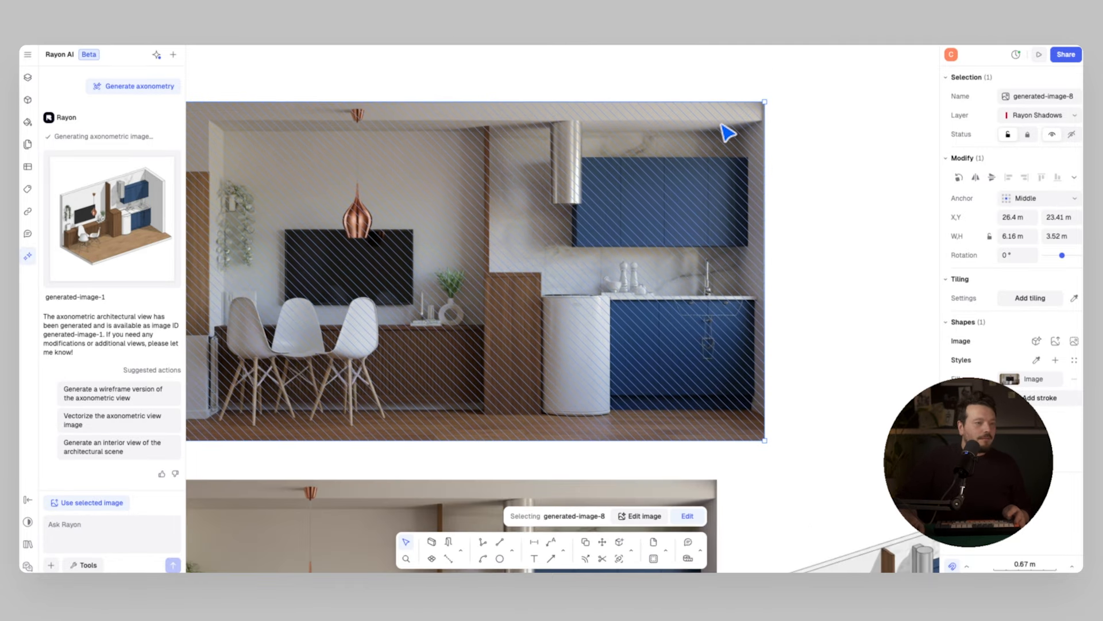
left_click_drag(648, 98, 646, 162)
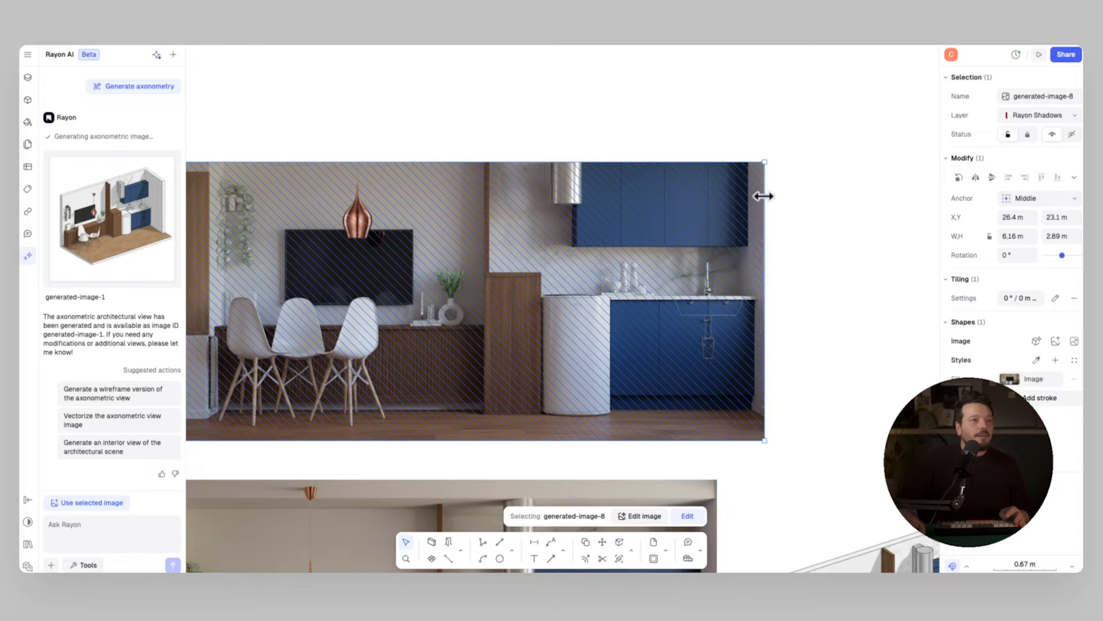
left_click_drag(764, 195, 703, 195)
scroll(478, 206, "left", 3)
left_click_drag(306, 257, 756, 257)
Step: Place another copy of the enlarged render beside the blue swatch and crop it to a swatch of the dark wood panel
left_click_drag(815, 443, 697, 204)
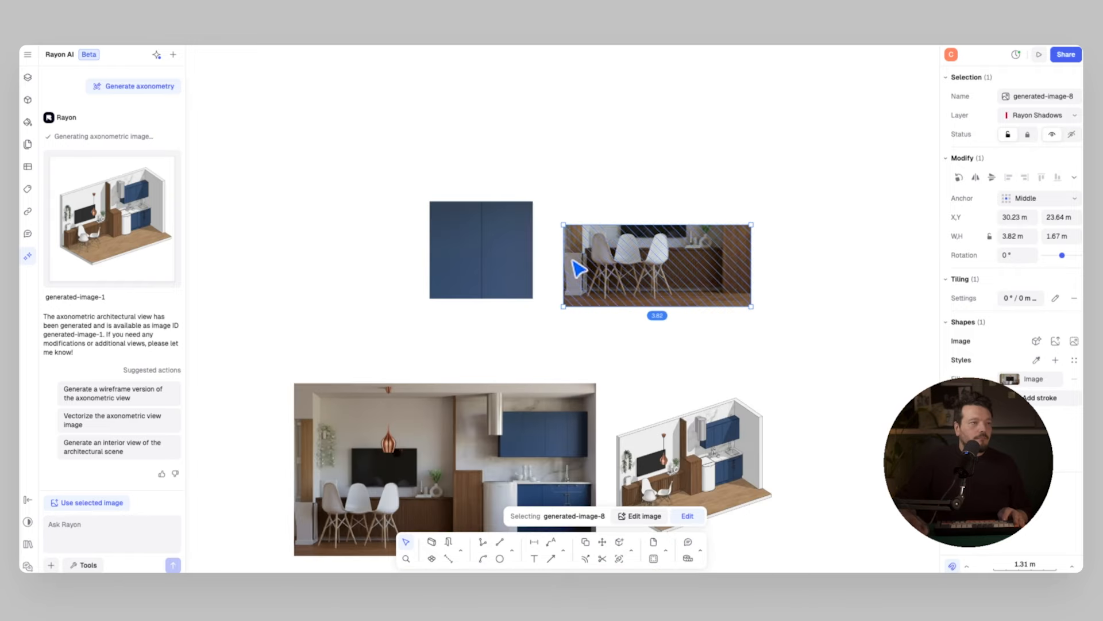
left_click_drag(572, 260, 725, 259)
scroll(753, 275, "up", 10, "ctrl")
left_click_drag(702, 426, 702, 156)
scroll(756, 340, "down", 5, "ctrl")
left_click_drag(732, 236, 623, 397)
Step: Crop the kitchen side off a further copy of the enlarged render, up to the dark wood panel
left_click_drag(617, 346, 534, 272)
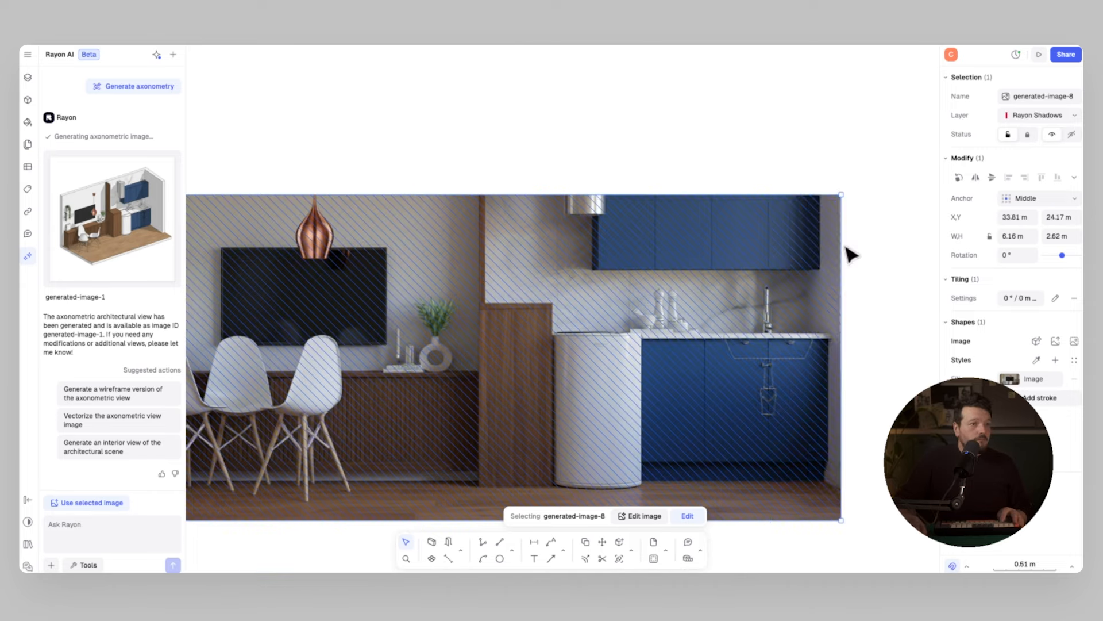
left_click_drag(843, 247, 557, 246)
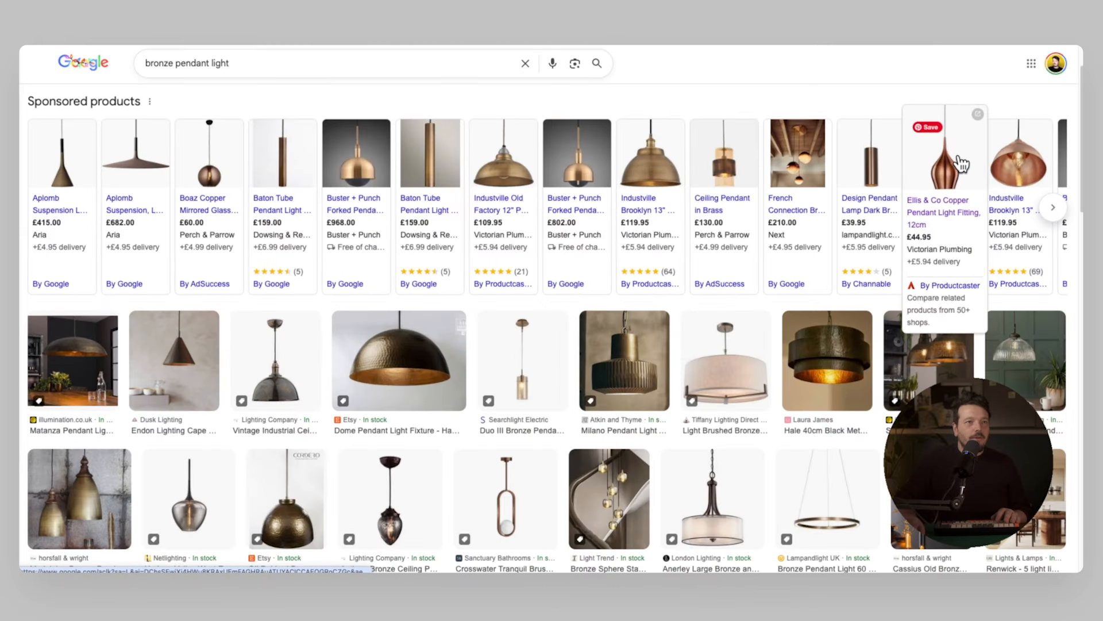
Step: Open the Ellis & Co Copper Pendant Light Fitting product page from the browser's "bronze pendant light" results and copy the product picture
left_click(942, 173)
right_click(419, 401)
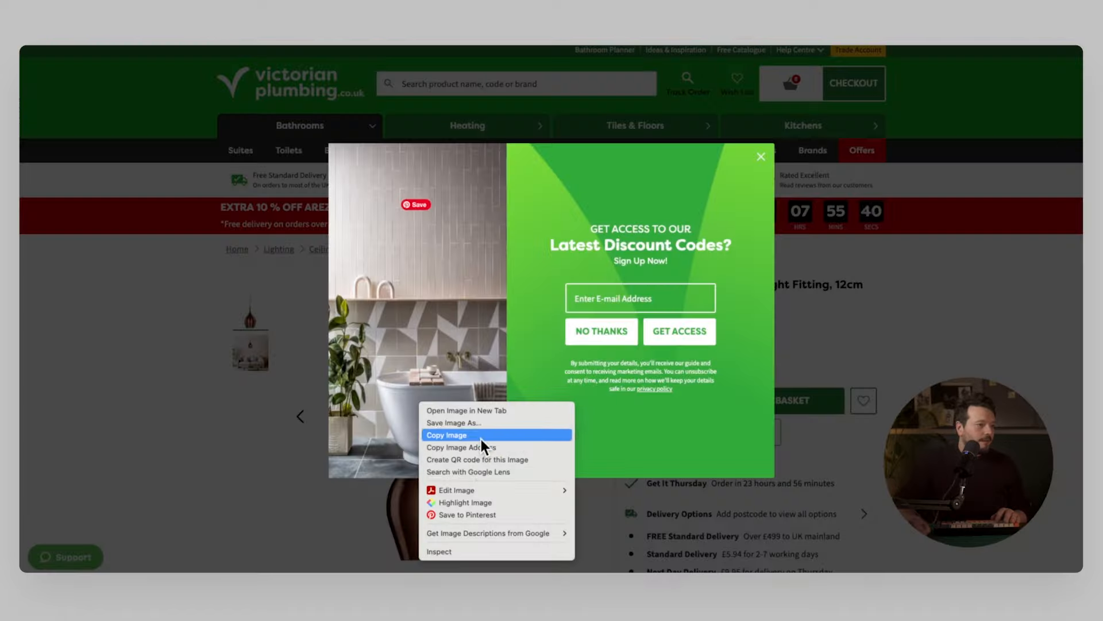
Step: Copy the copper pendant light product image, paste it onto the material board, and remove its background
left_click(481, 439)
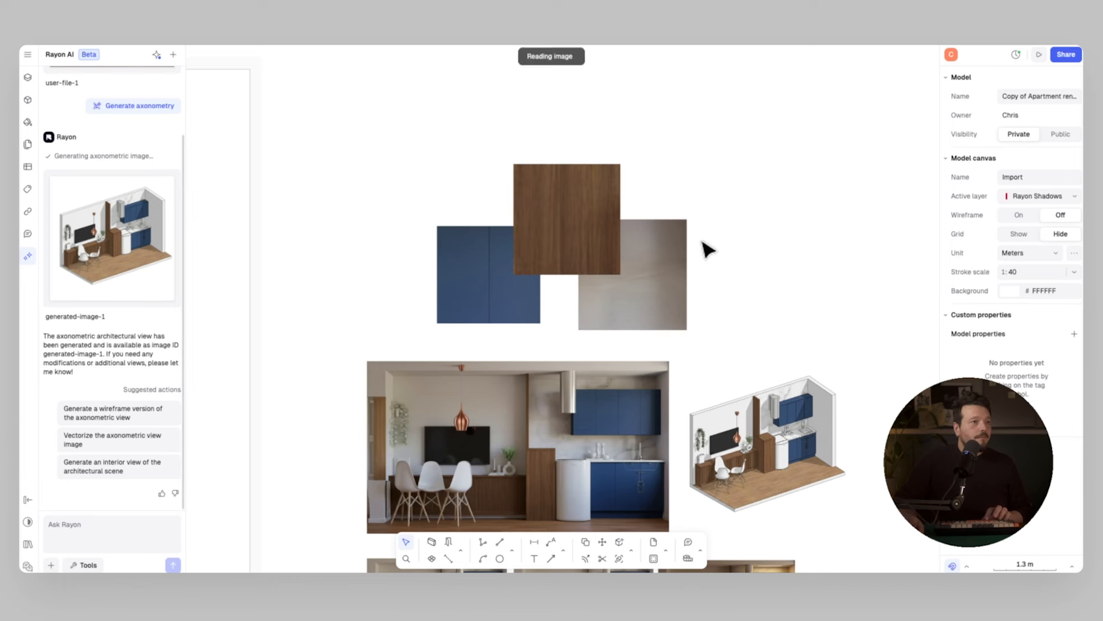
key("super+v")
left_click_drag(622, 276, 746, 197)
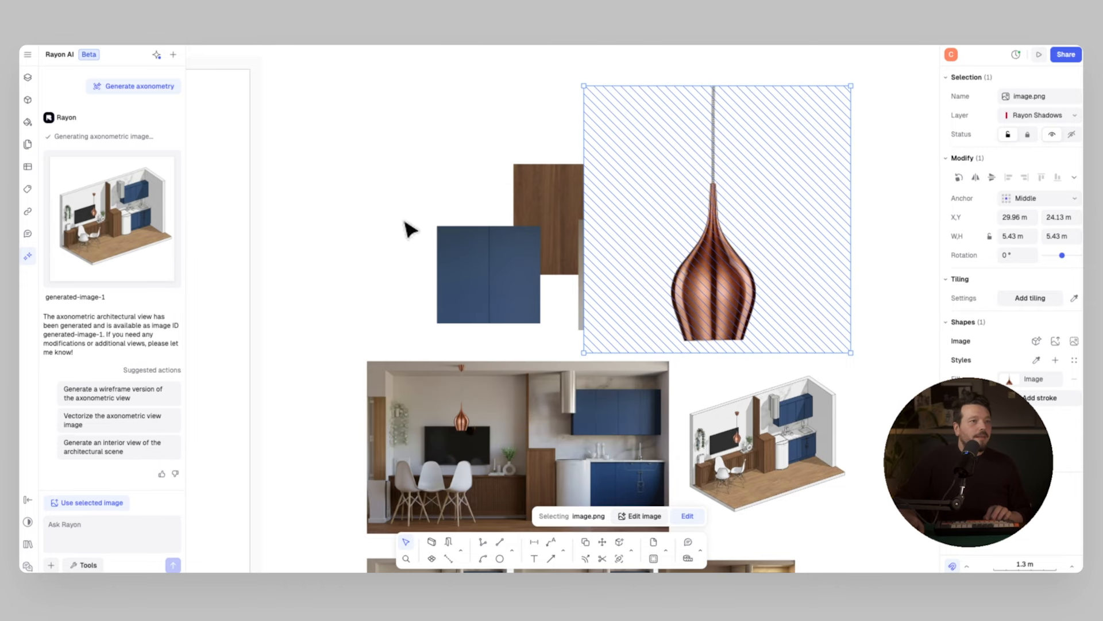
right_click(762, 169)
left_click(776, 297)
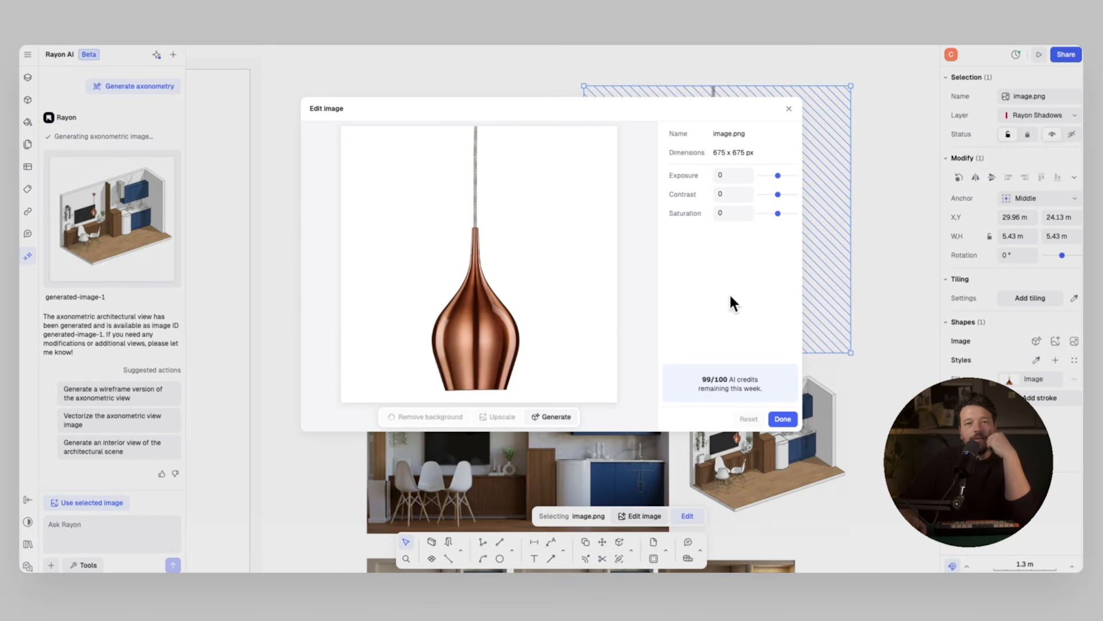
left_click(783, 418)
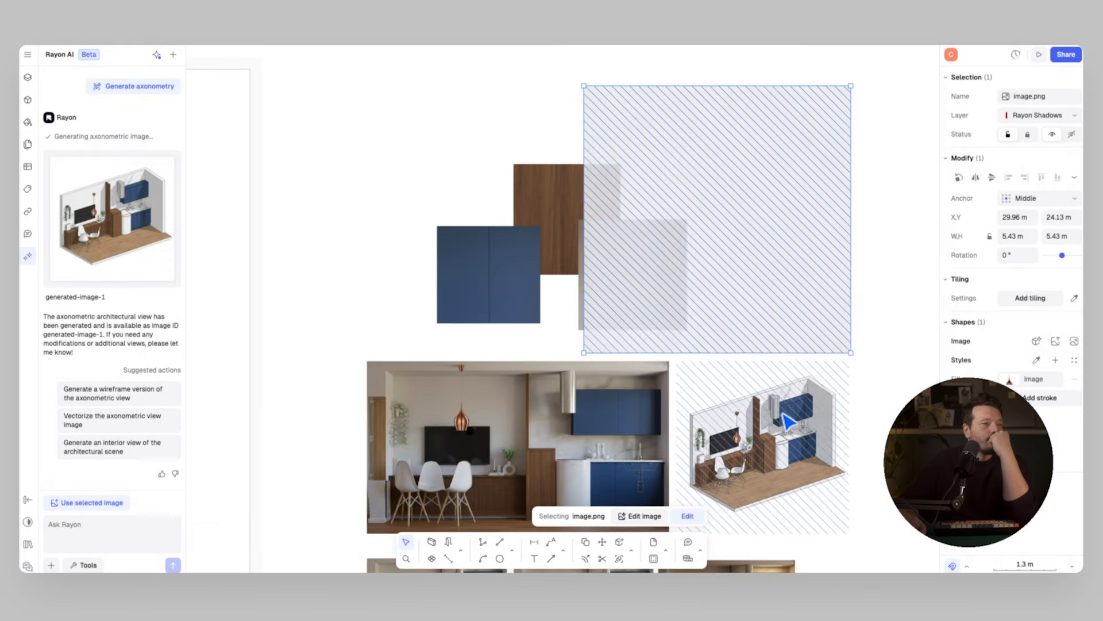
Step: Shrink the pendant light image and place it beside the beige stone swatch, above the kitchen renders
left_click_drag(795, 291, 789, 282)
left_click_drag(839, 84, 784, 155)
left_click_drag(692, 302, 717, 308)
left_click(855, 260)
mouse_move(834, 264)
middle_mouse_down()
mouse_move(842, 232)
mouse_move(816, 225)
middle_mouse_up()
scroll(500, 345, "up", 3)
scroll(596, 261, "down", 1)
middle_click_drag(716, 249, 668, 253)
Step: Reference the axonometric kitchen image in the AI chat and submit the prompt "add in circular dining table"
right_click(777, 425)
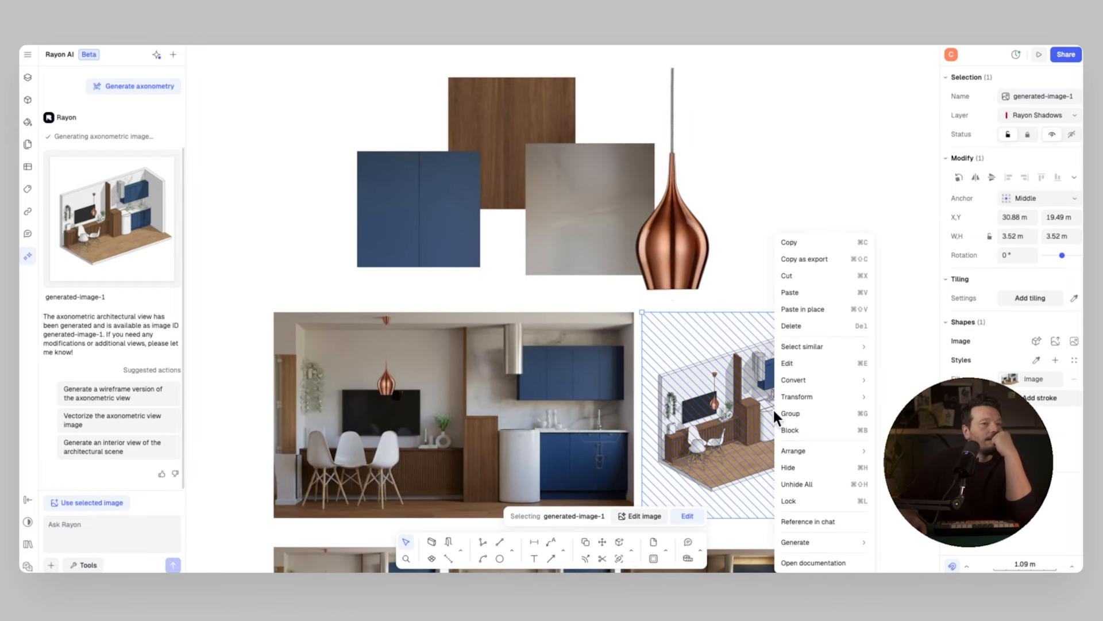
left_click(860, 519)
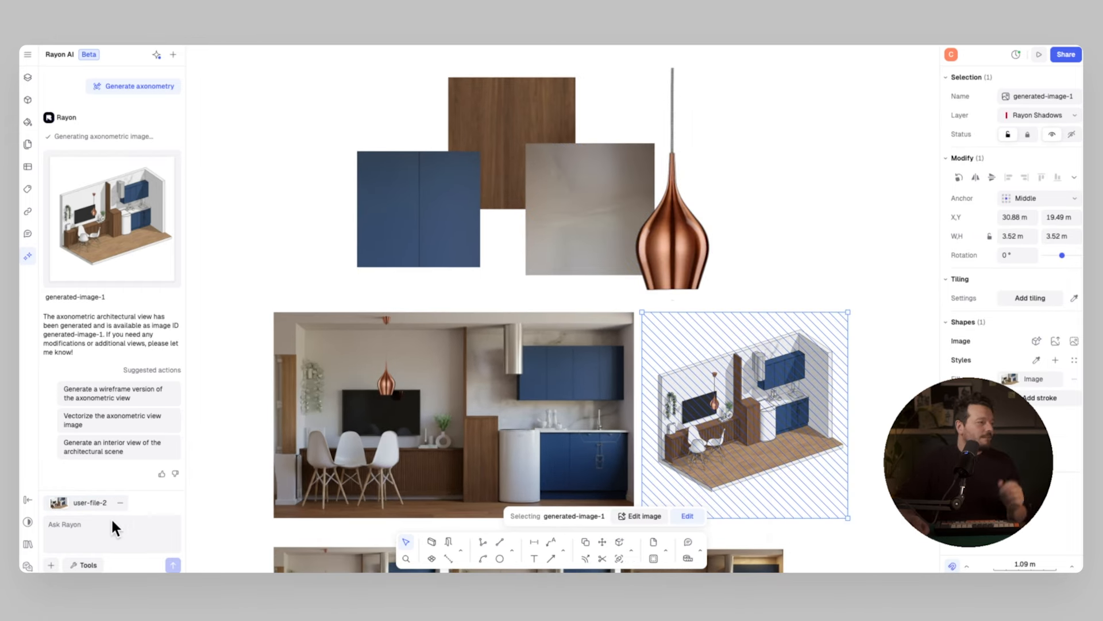
type("add in circular dining table")
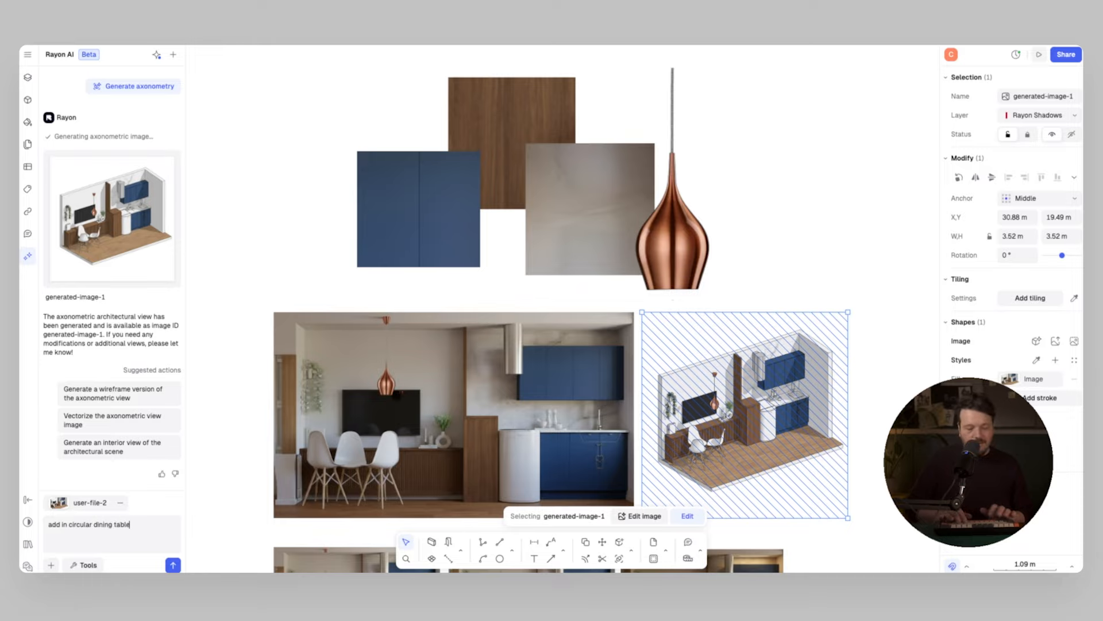
key("Return")
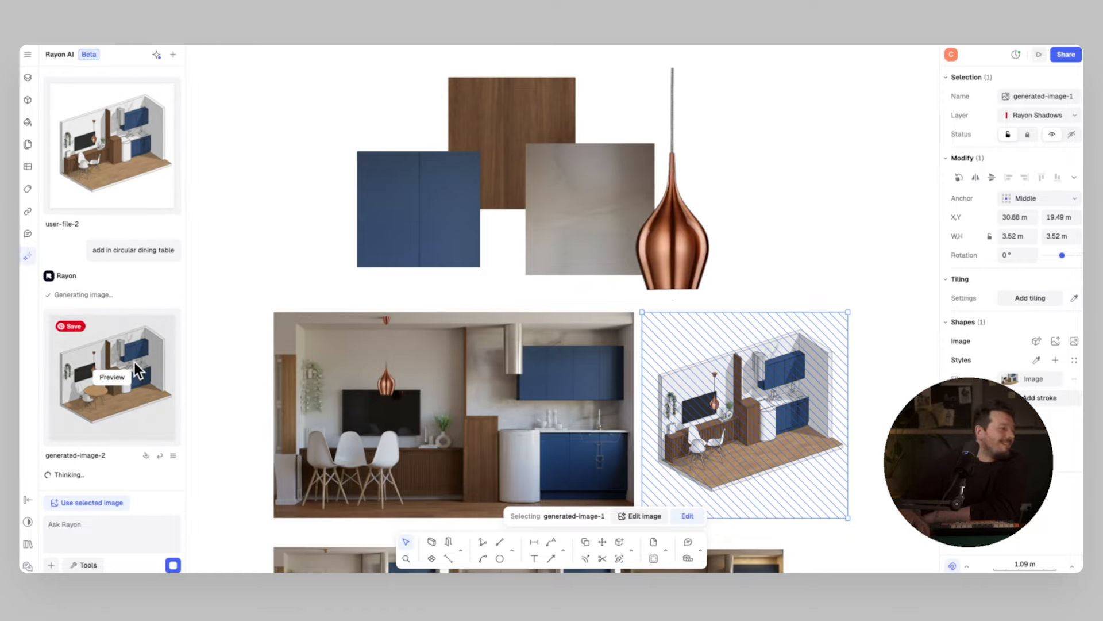
Step: Insert the generated circular-table image in place of the previous axonometric view, scaled to about 3.52 m square beside the kitchen render
left_click(125, 375)
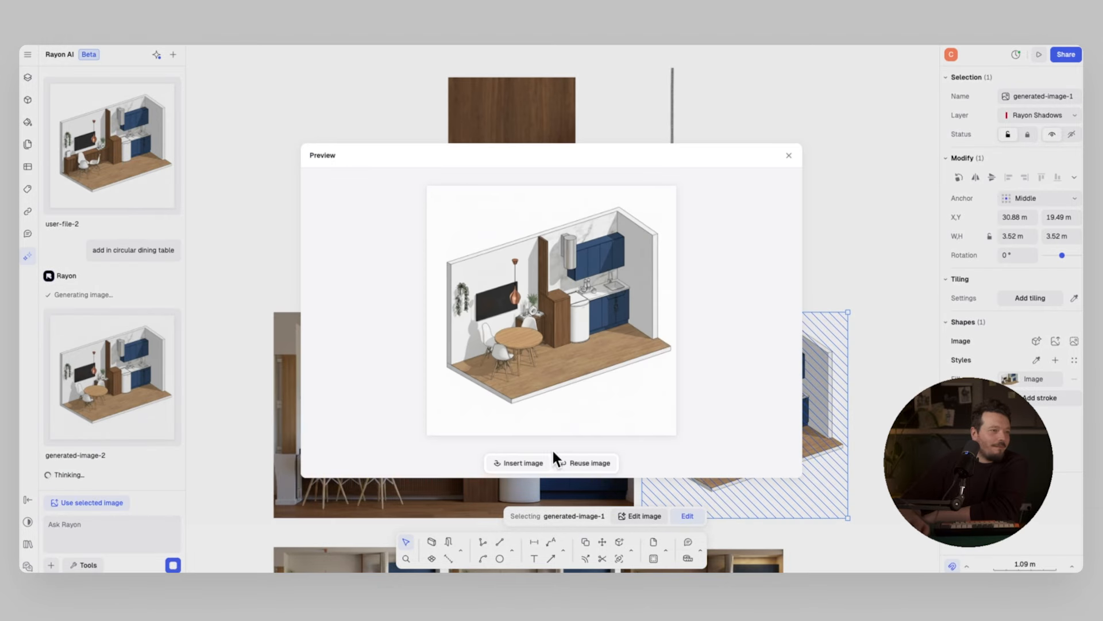
left_click(519, 463)
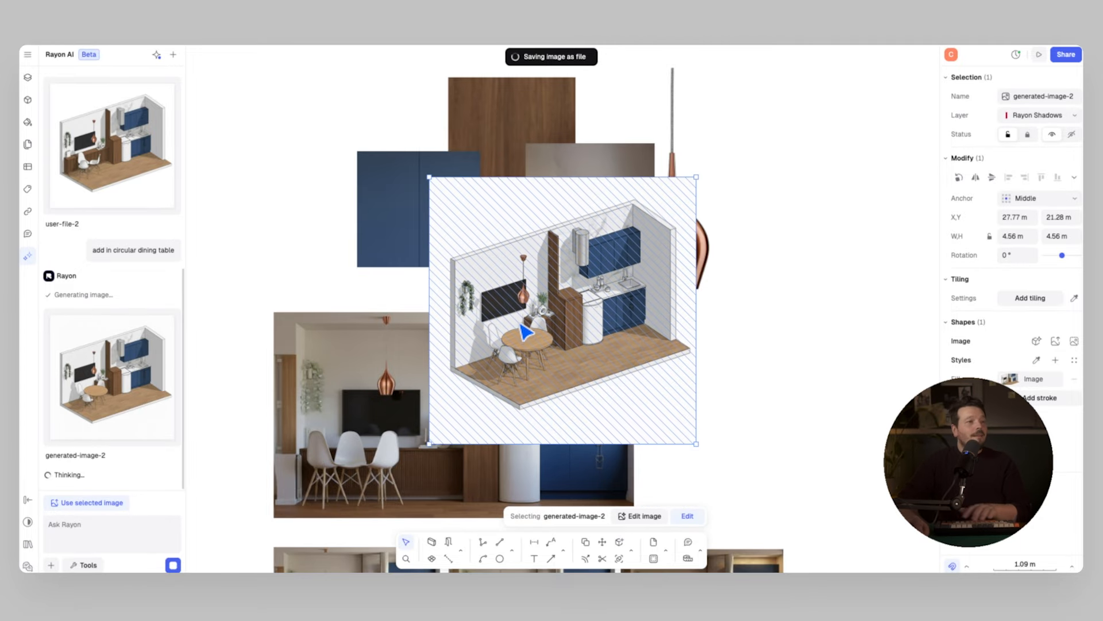
left_click_drag(526, 332, 737, 364)
scroll(689, 345, "down", 5)
left_click_drag(635, 325, 619, 329)
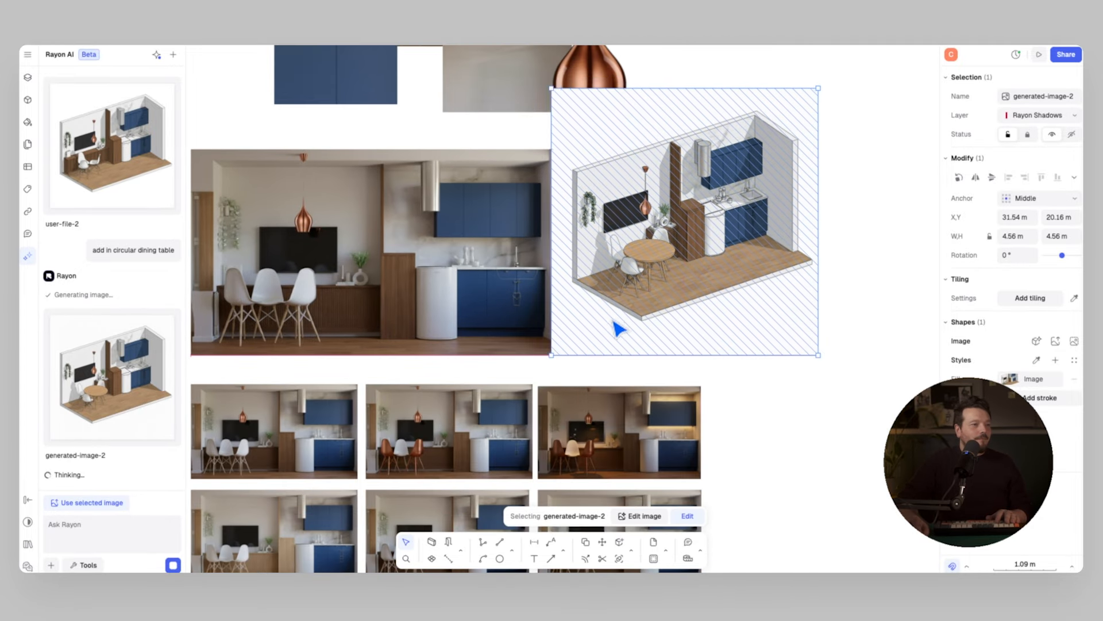
left_click_drag(819, 89, 768, 144)
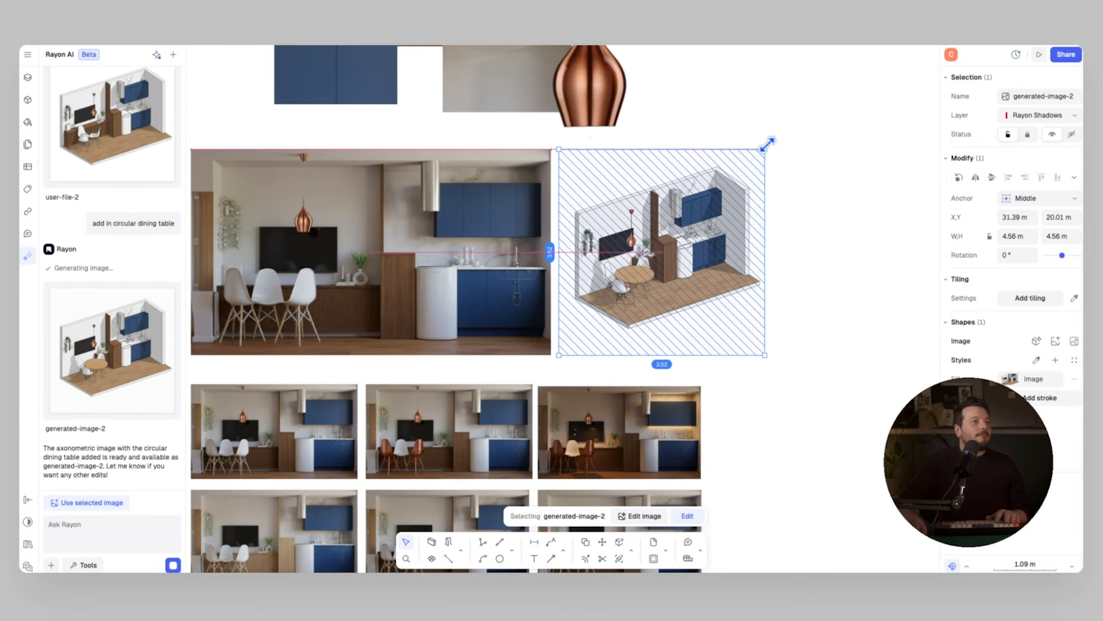
left_click(862, 209)
left_click(689, 333)
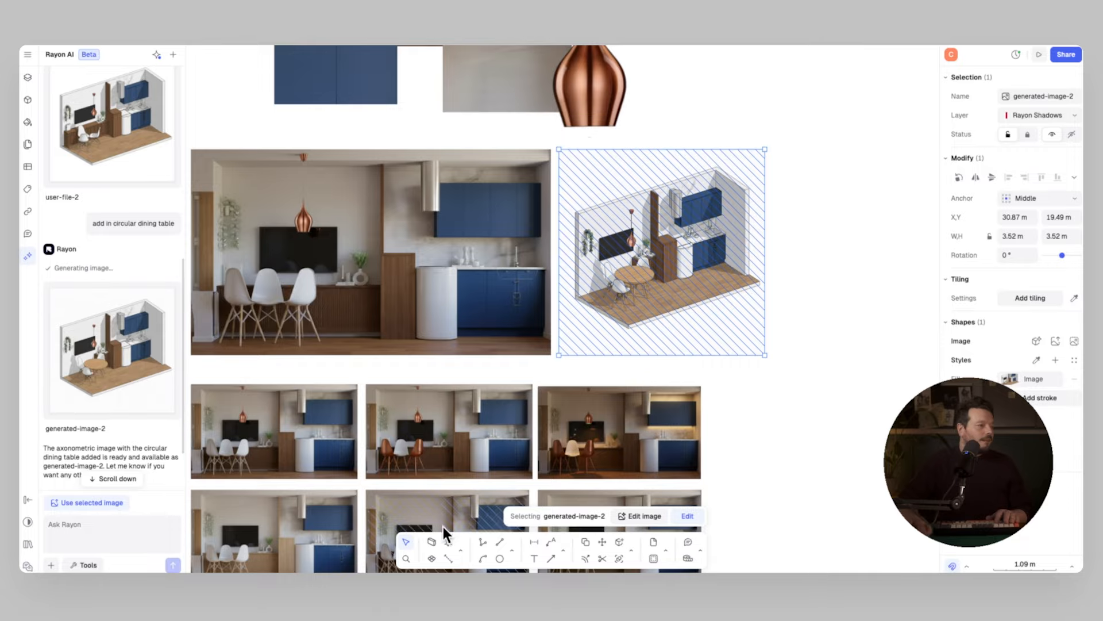
Step: Remove the circular-table axonometric image's background and enlarge it to about 4.15 m square, overlapping the edge of the kitchen render
left_click(632, 516)
left_click(446, 416)
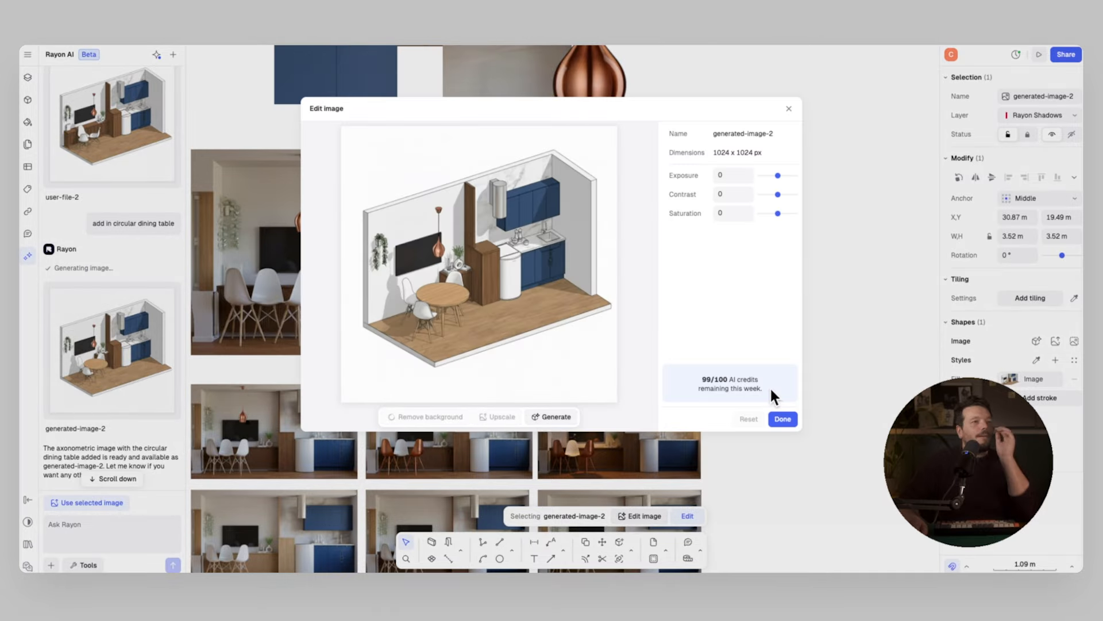
left_click(783, 417)
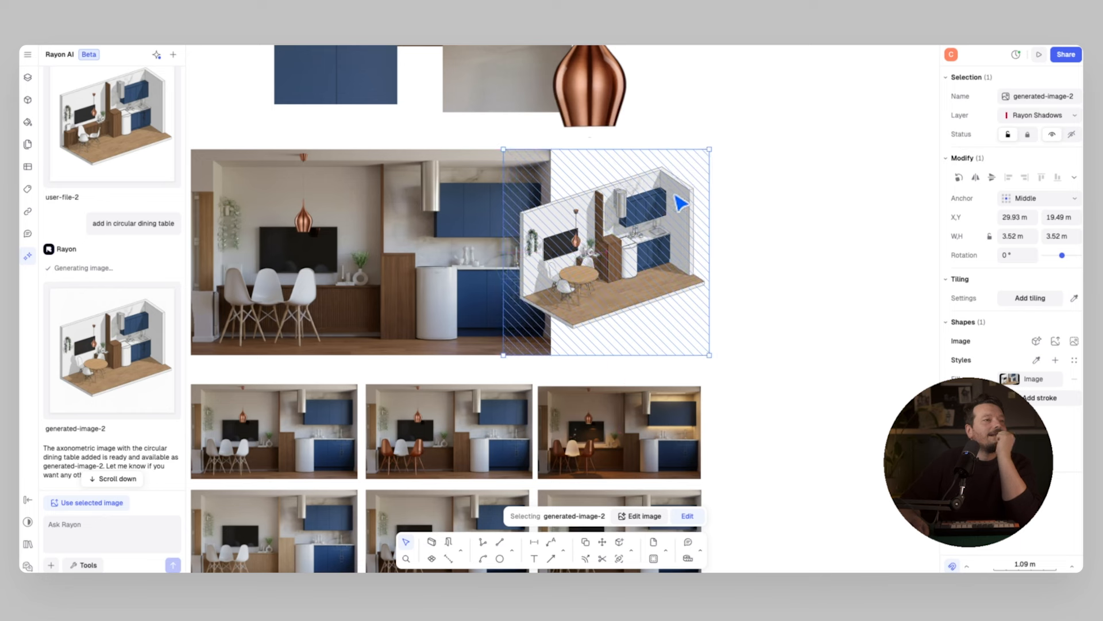
left_click_drag(712, 148, 746, 112)
left_click_drag(695, 166, 700, 184)
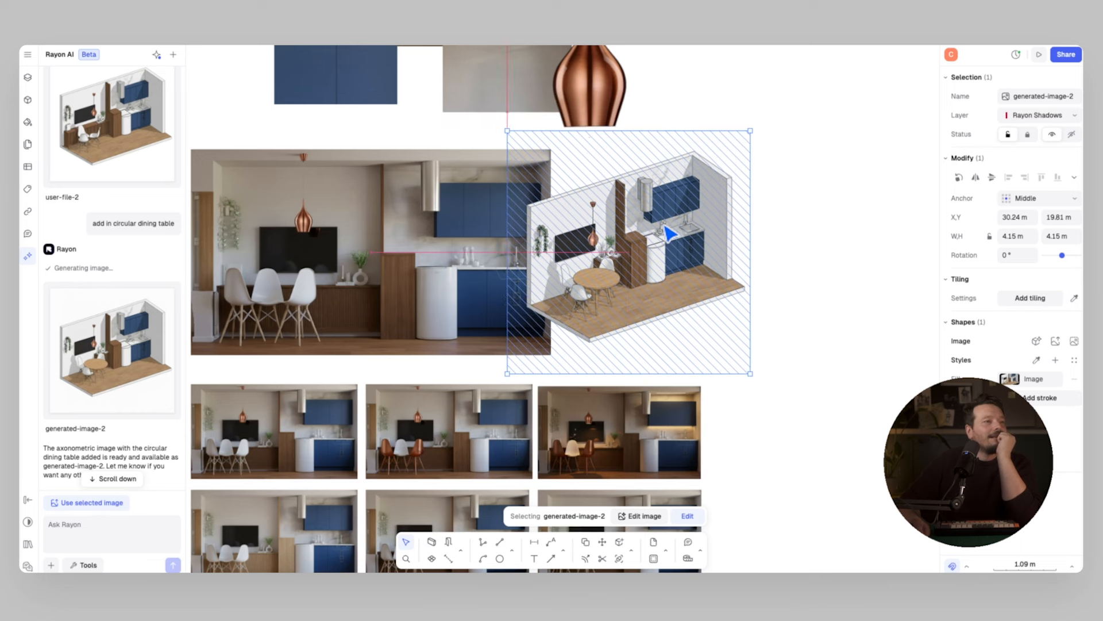
left_click(839, 258)
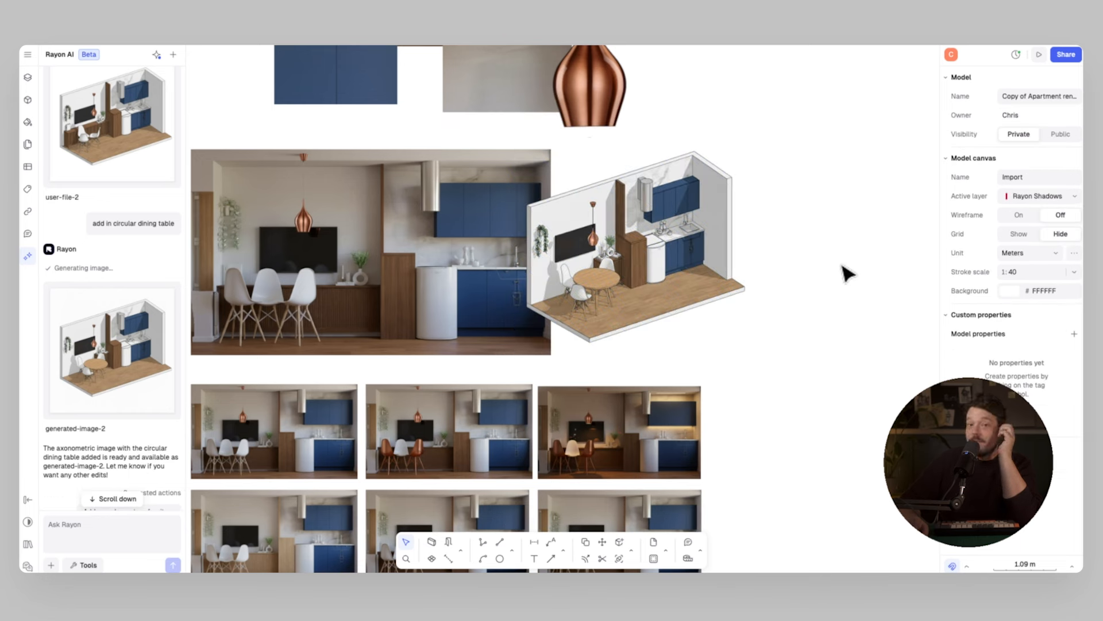
Step: Reference the circular-table axonometric image in the AI chat and generate a stylized version with the Stylize > Render workflow
right_click(642, 251)
left_click(672, 521)
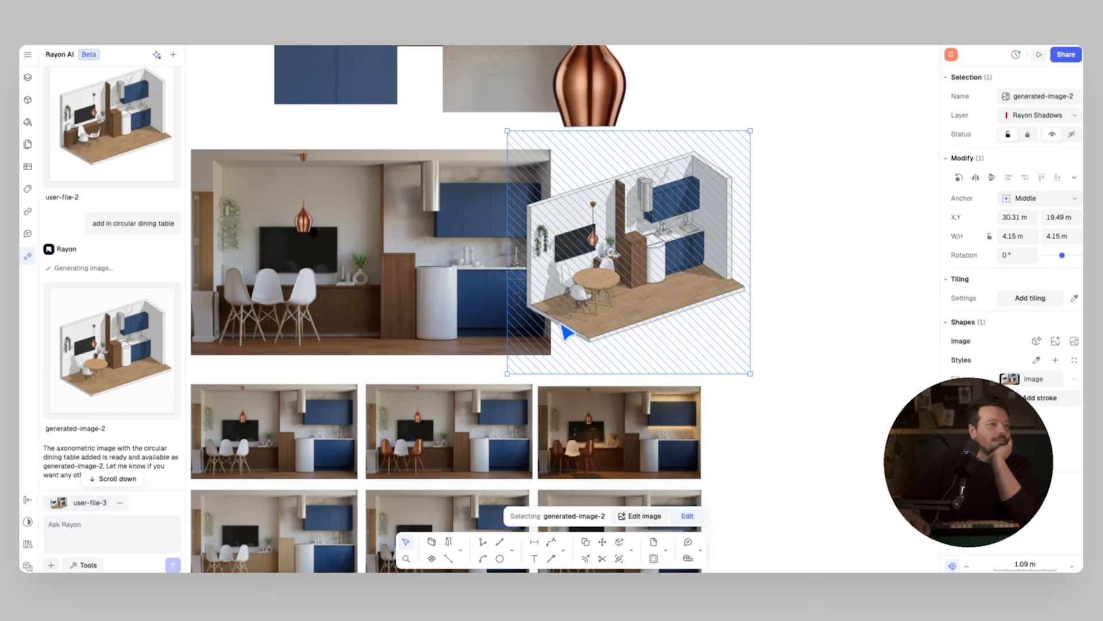
left_click(88, 565)
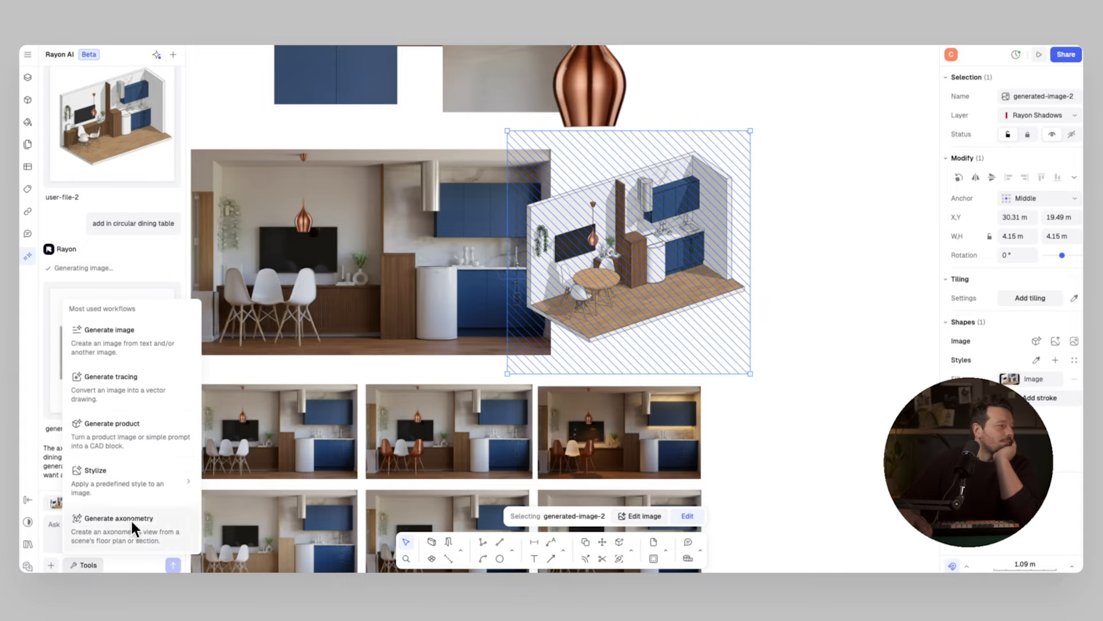
mouse_move(144, 470)
left_click(293, 532)
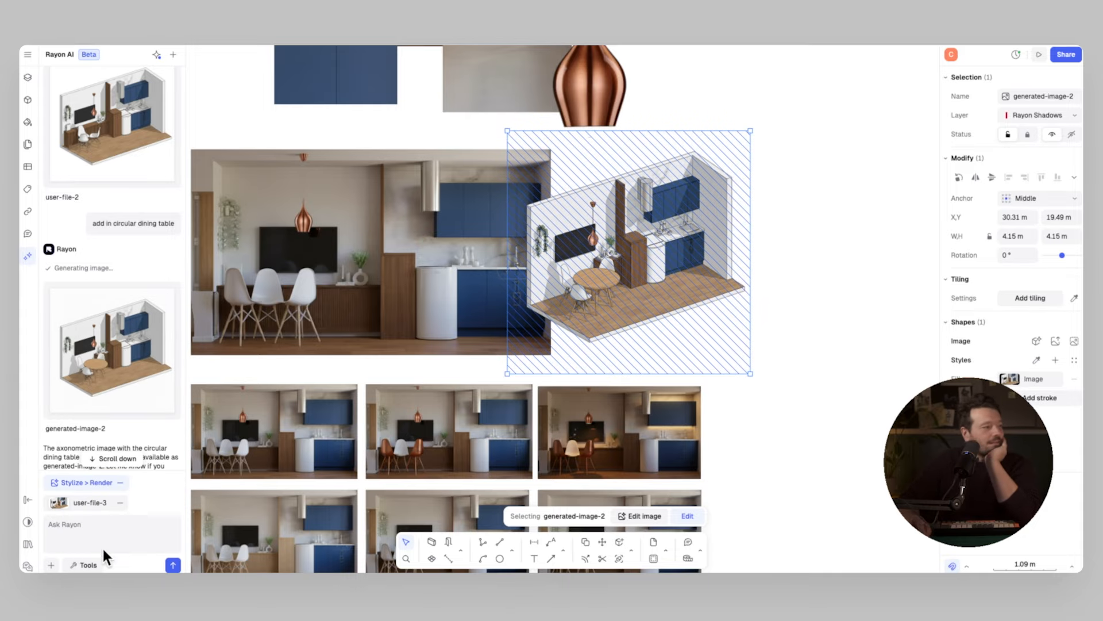
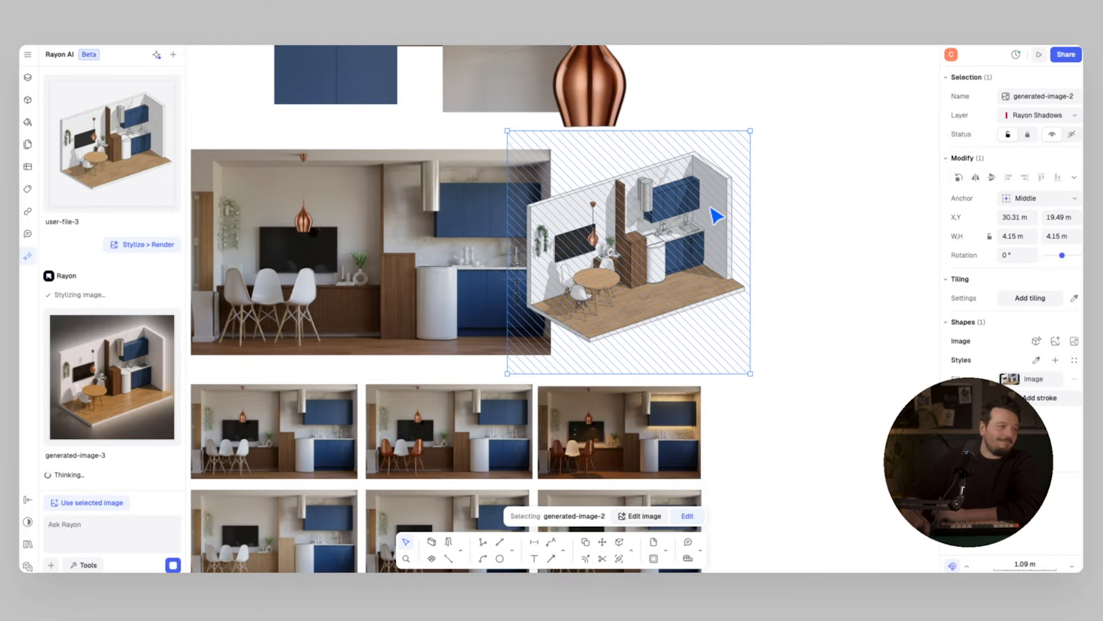
Step: Insert the stylized axonometric render and place it above the large kitchen render, tucked behind the blue swatch
left_click(150, 386)
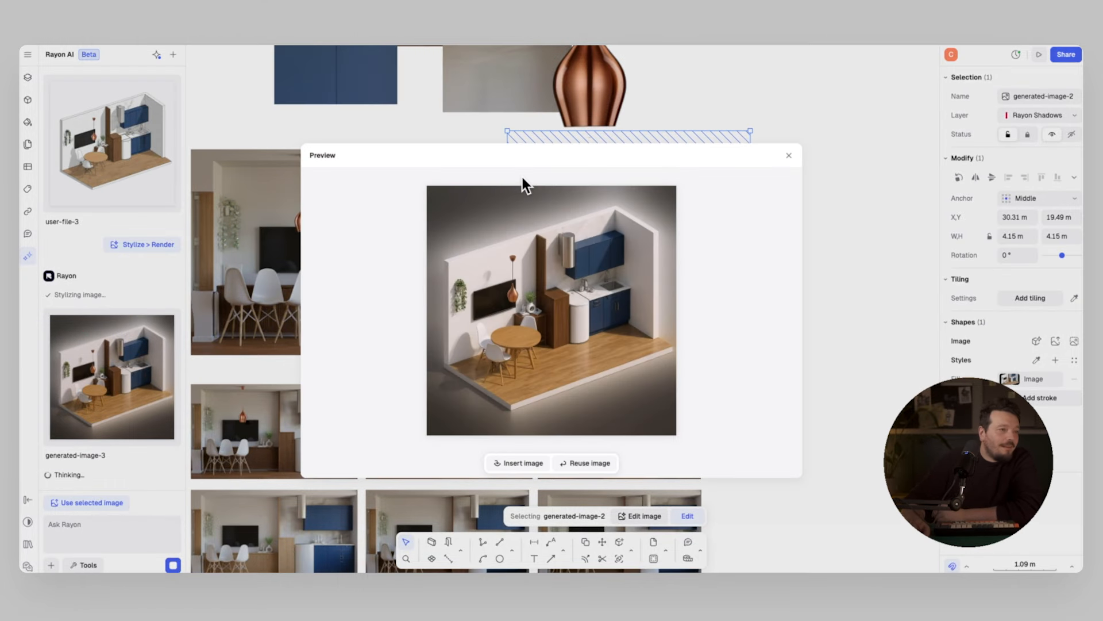
left_click(527, 464)
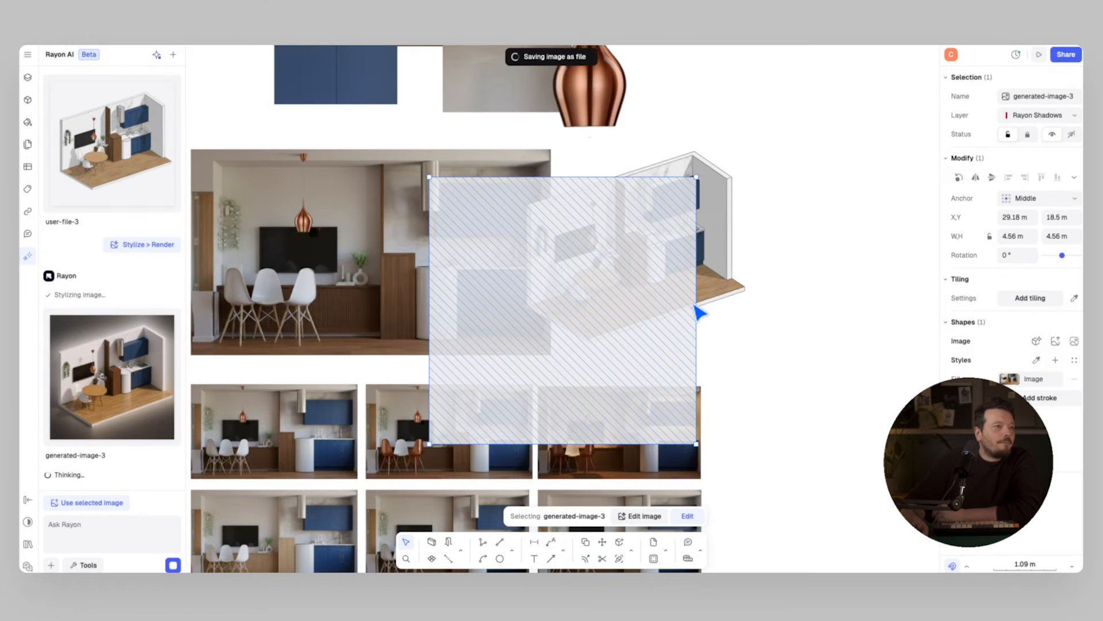
scroll(710, 298, "down", 5, "ctrl")
scroll(596, 406, "up", 1, "ctrl")
left_click_drag(596, 406, 484, 260)
left_click_drag(567, 156, 559, 164)
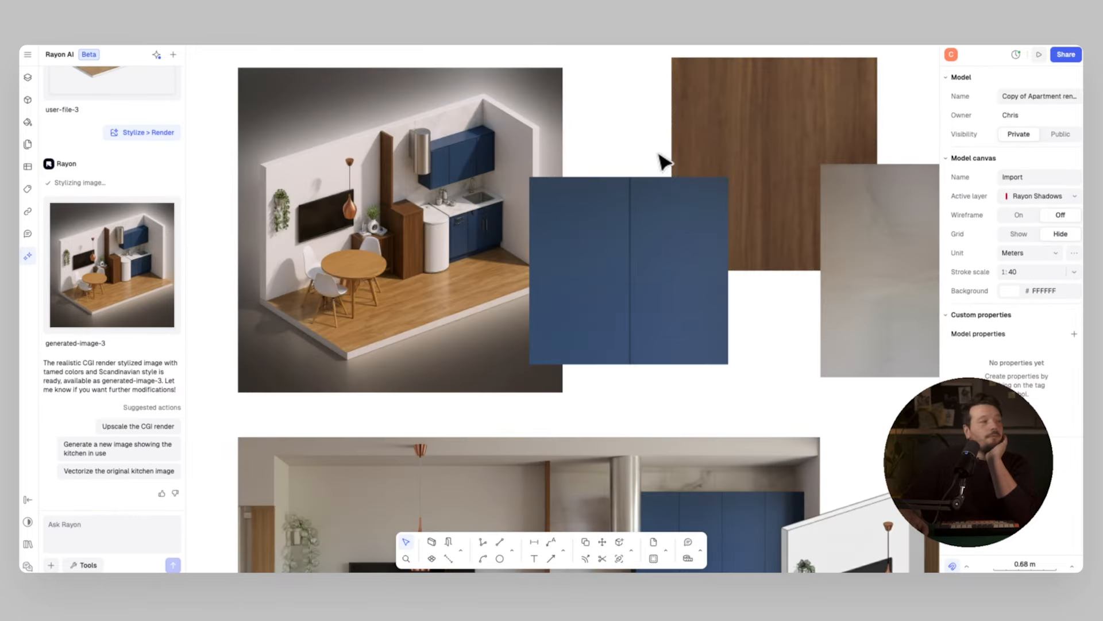
left_click(485, 116)
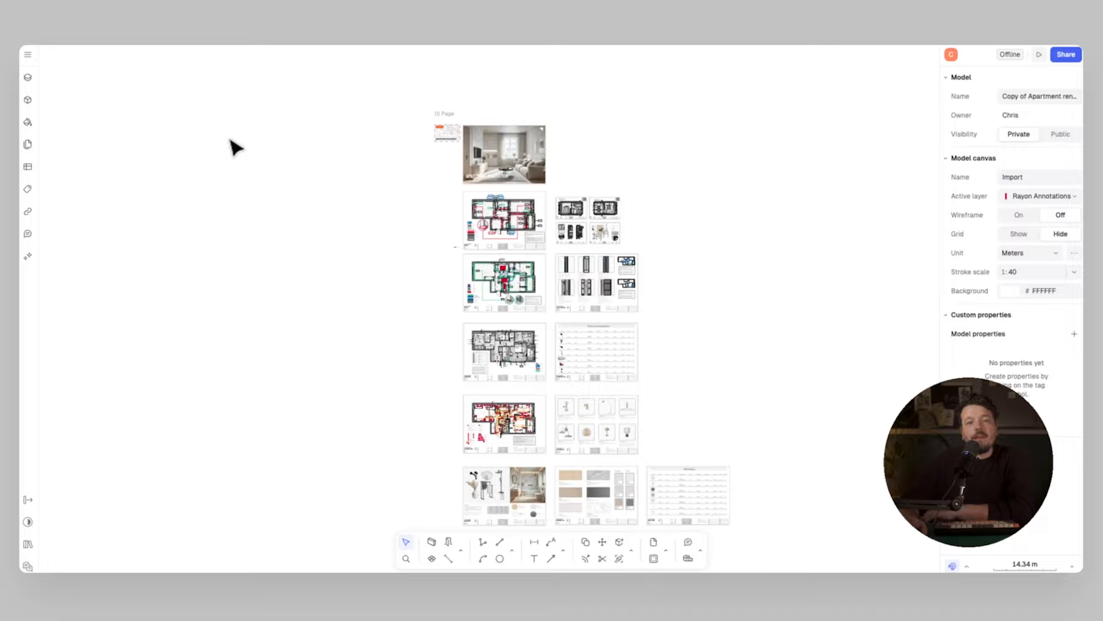
Step: Examine the Bathroom sheet 105, including its product images, room render, schedule and material samples
scroll(538, 114, "up", 5, "ctrl")
scroll(538, 173, "down", 10)
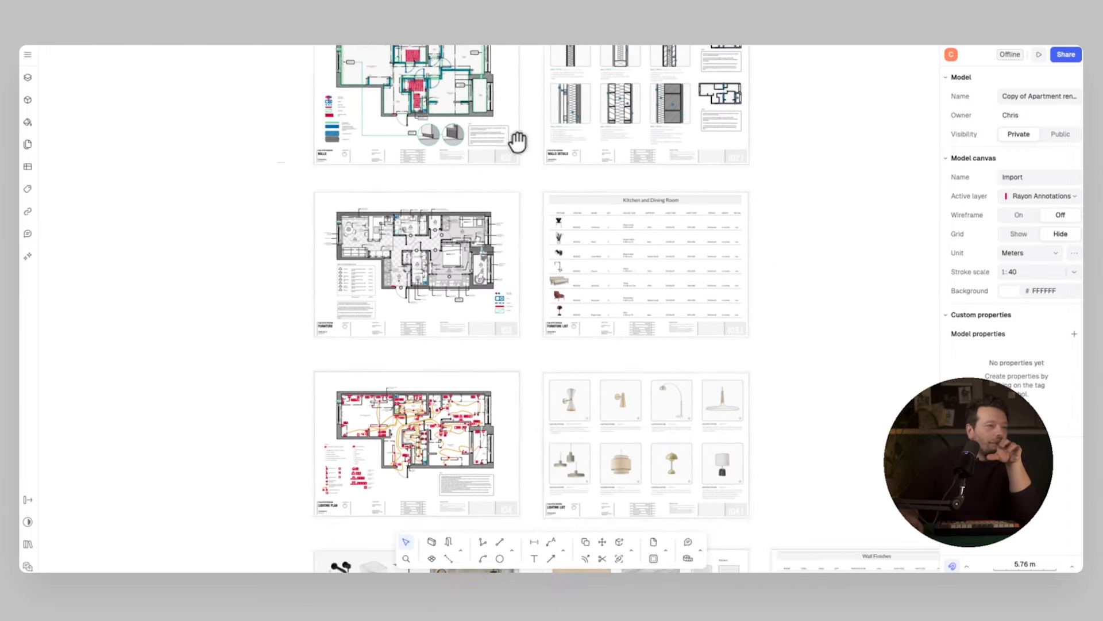
scroll(458, 240, "up", 2, "ctrl")
scroll(493, 213, "up", 4)
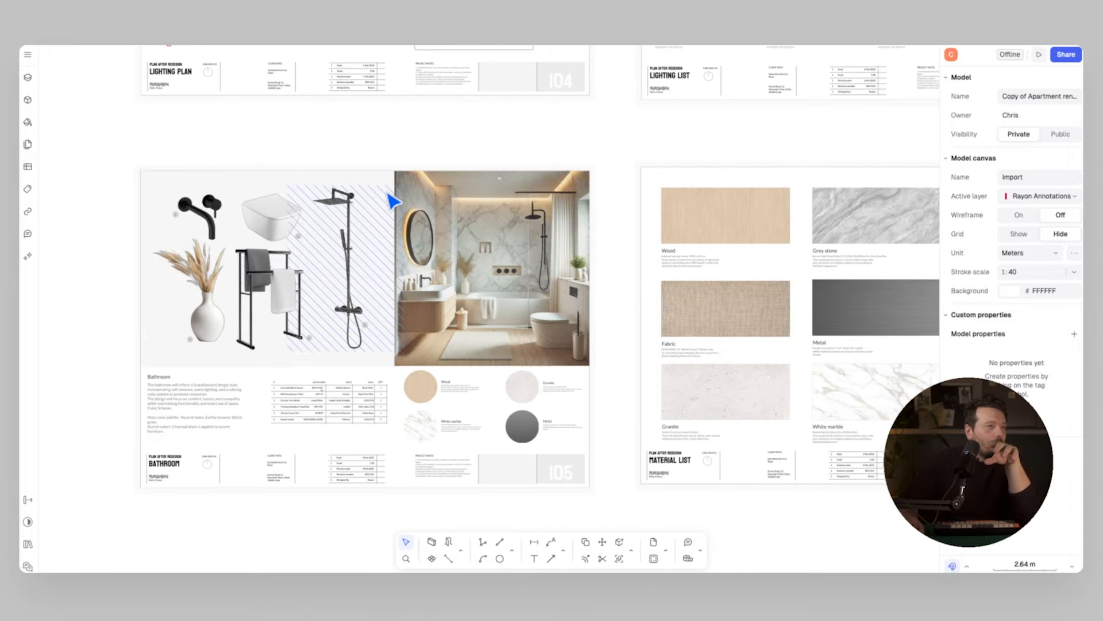
middle_click_drag(368, 198, 504, 191)
middle_click_drag(611, 118, 559, 118)
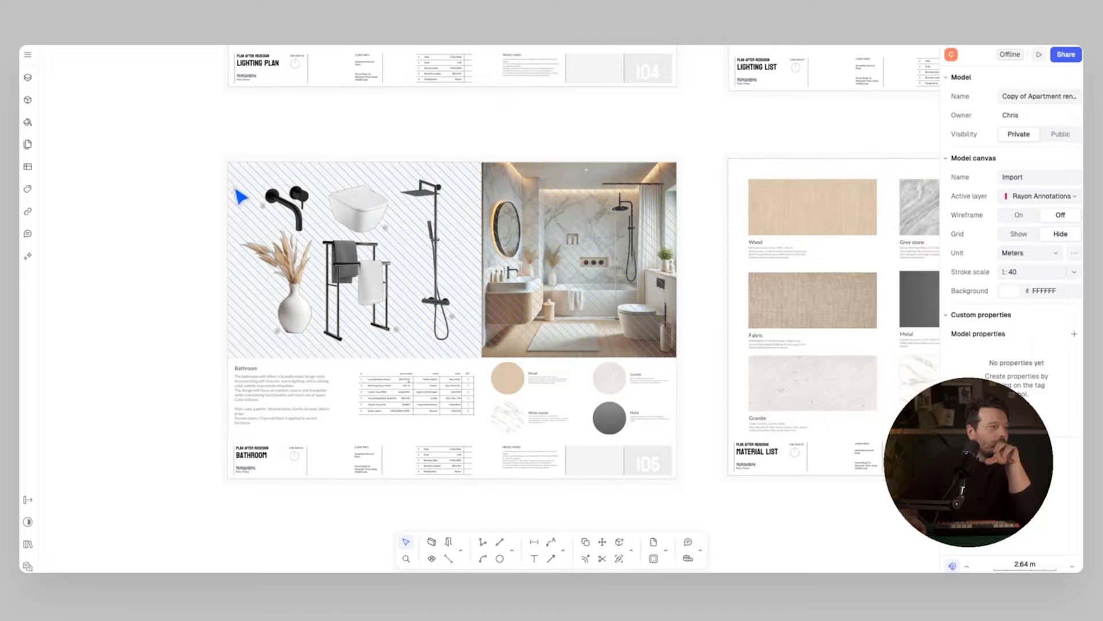
middle_click_drag(237, 188, 374, 172)
scroll(527, 289, "up", 2)
middle_click_drag(472, 193, 386, 249)
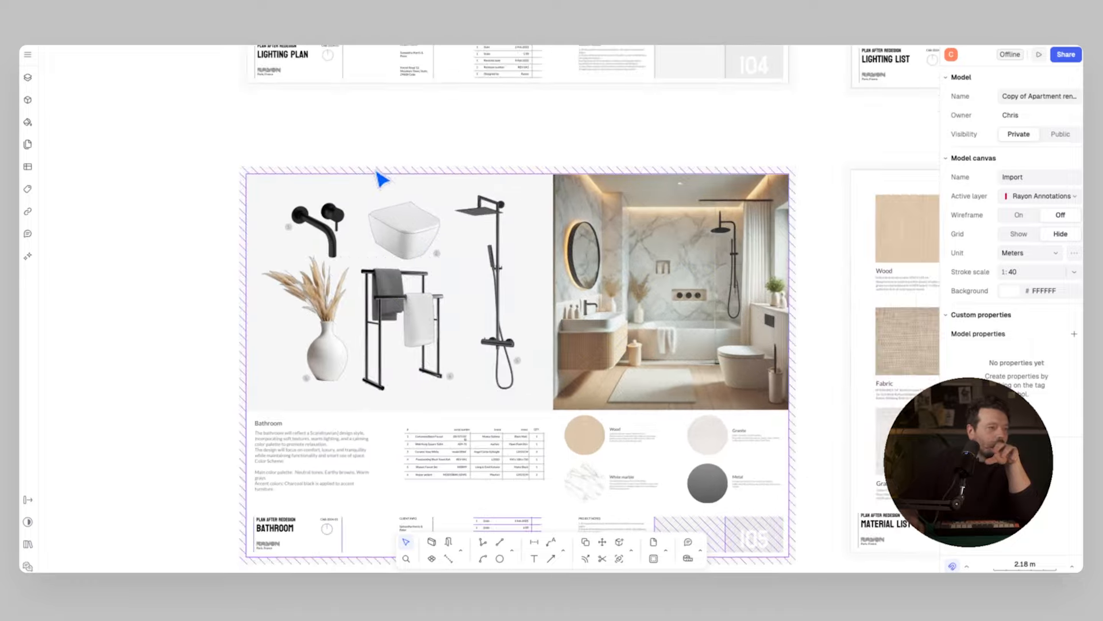
middle_click_drag(689, 310, 611, 178)
scroll(605, 354, "up", 5)
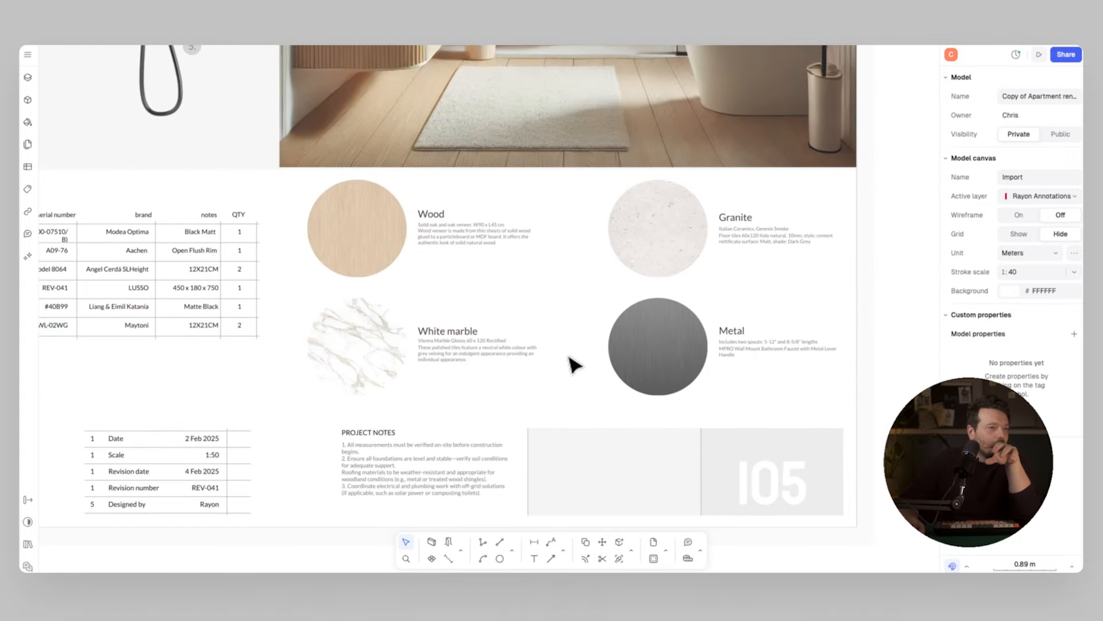
scroll(573, 365, "down", 5)
scroll(611, 233, "up", 5)
scroll(419, 234, "down", 4)
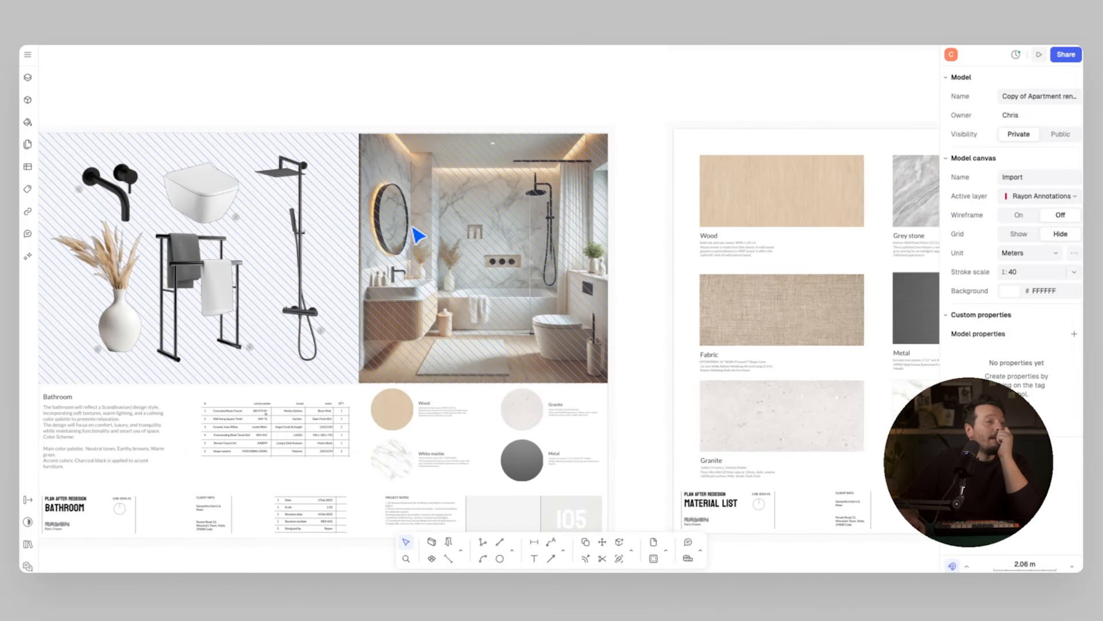
middle_click_drag(547, 232, 489, 217)
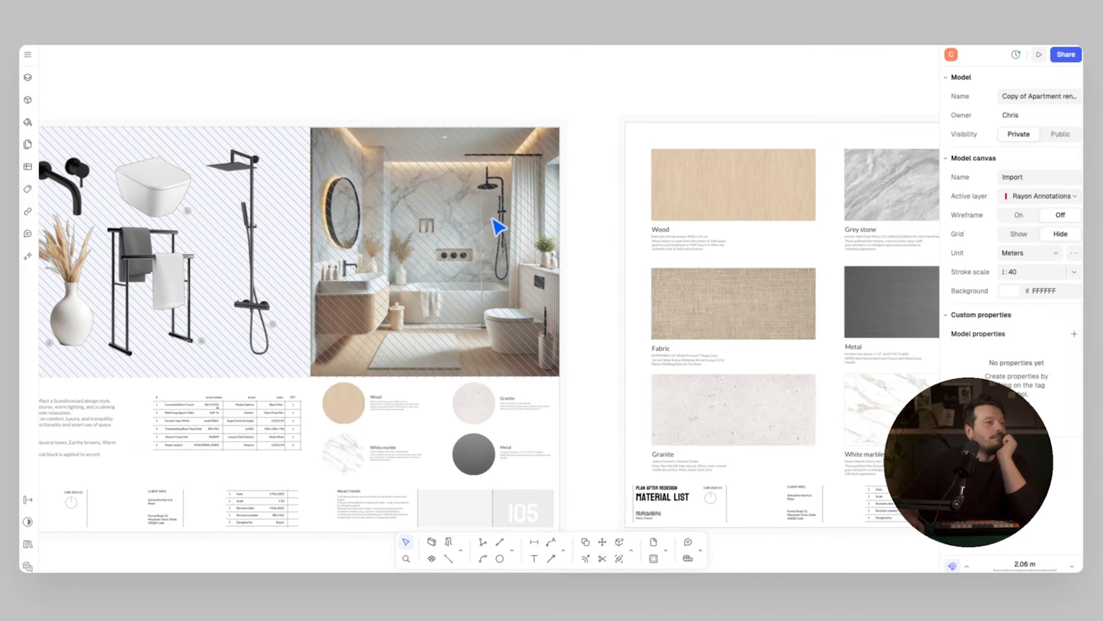
Step: Examine the Material List sheet 105.1 with its material swatches and Pantone colours for the dining room and kitchen
scroll(492, 218, "down", 5)
middle_click_drag(682, 198, 576, 357)
scroll(552, 166, "up", 2)
middle_click_drag(612, 262, 611, 138)
middle_click_drag(547, 411, 568, 278)
scroll(572, 291, "up", 5)
scroll(666, 317, "down", 2)
middle_click_drag(682, 252, 597, 302)
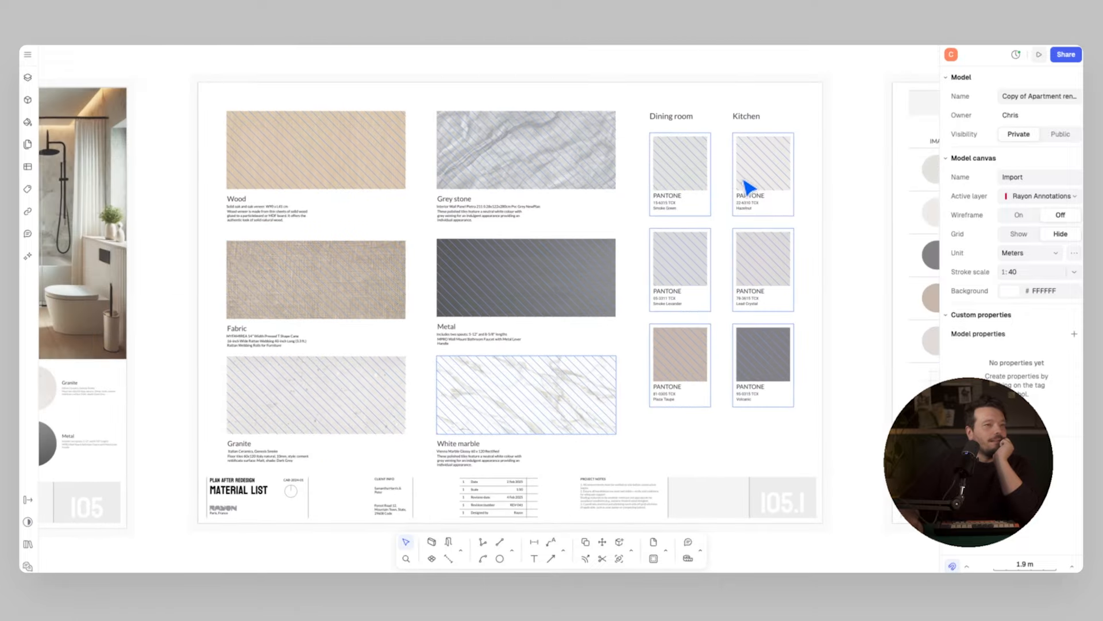
scroll(733, 251, "up", 1)
mouse_move(723, 251)
middle_mouse_down()
mouse_move(518, 221)
mouse_move(850, 219)
middle_mouse_up()
Step: Return to the Bathroom sheet 105 and open the Rayon AI assistant
middle_click_drag(271, 254, 722, 251)
middle_click_drag(247, 185, 512, 189)
middle_click_drag(631, 208, 553, 201)
middle_click_drag(614, 237, 556, 241)
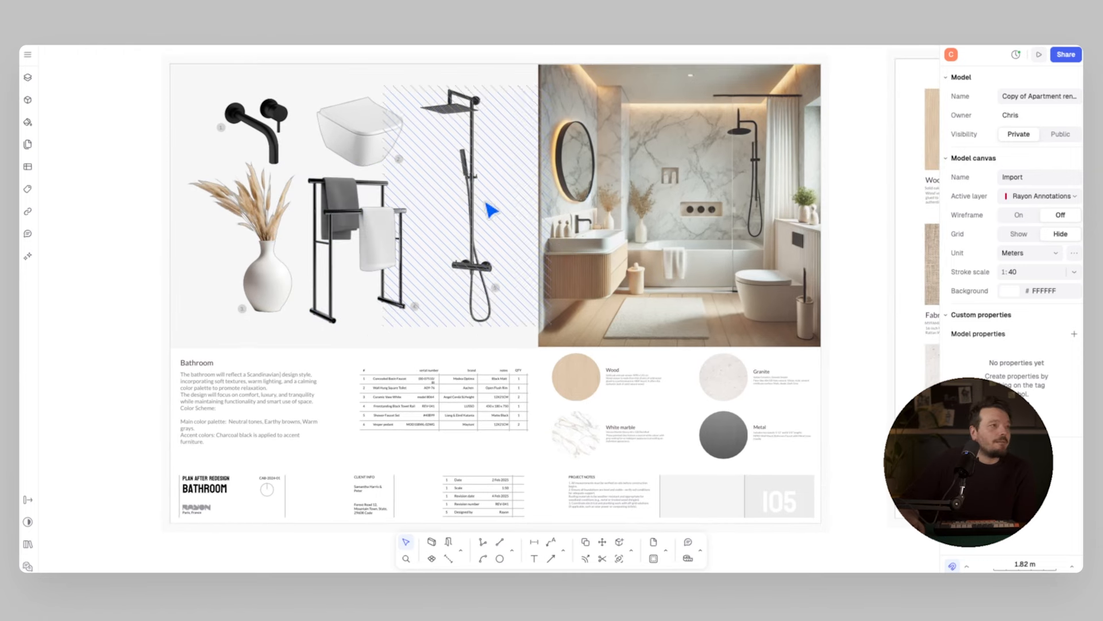
left_click(27, 256)
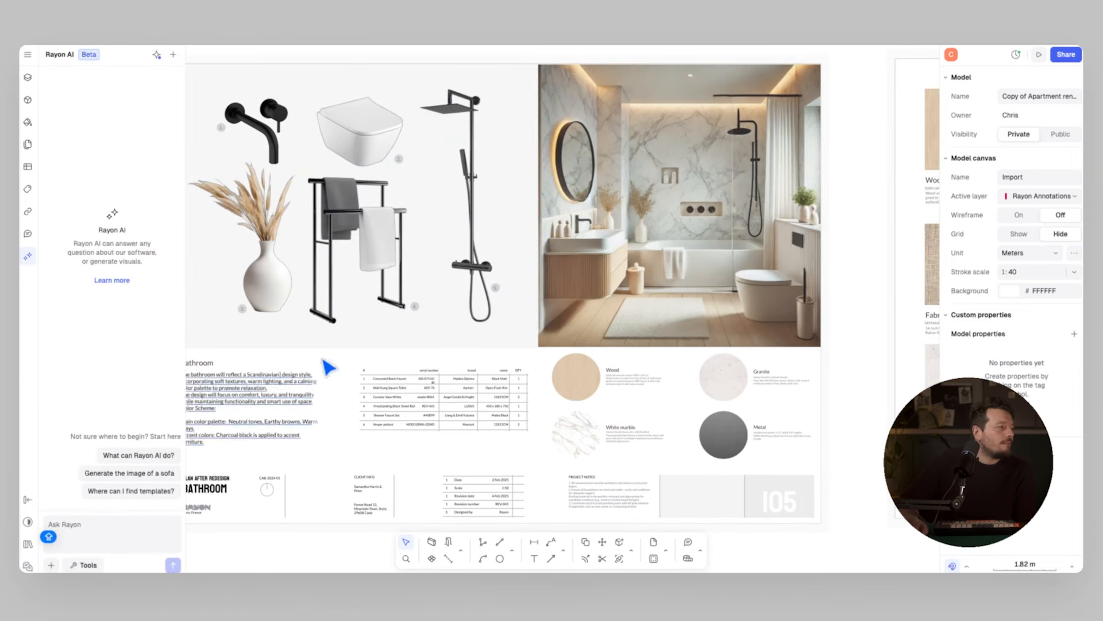
Step: Attach a screenshot of the black wall-mounted faucet from the Bathroom sheet to the Rayon AI chat
middle_click_drag(295, 211, 401, 254)
scroll(372, 180, "up", 2)
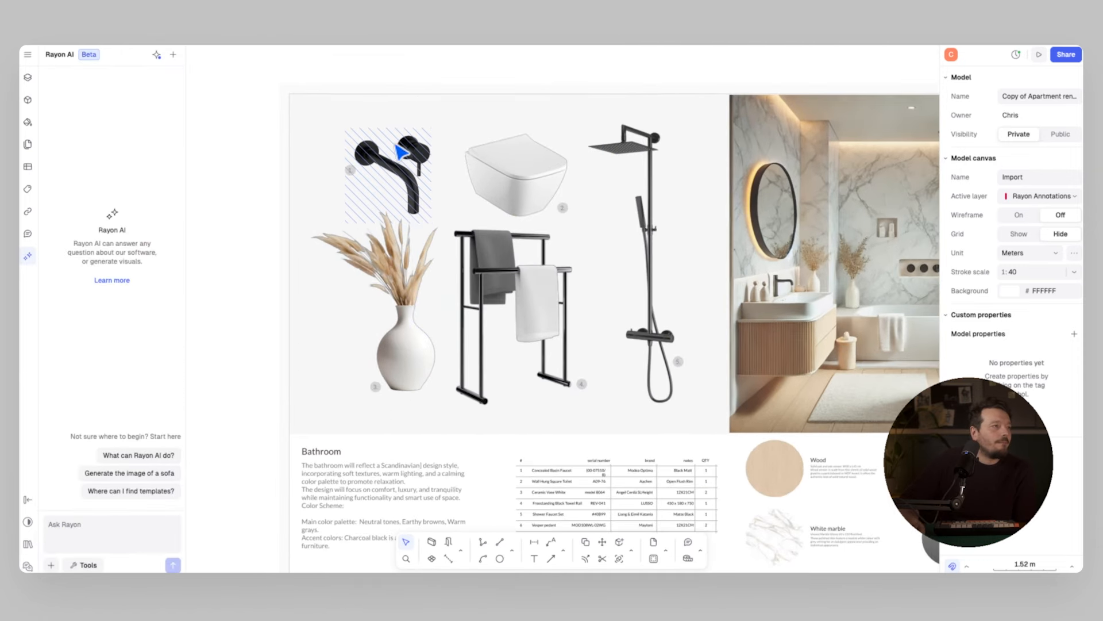
left_click(396, 145)
scroll(305, 122, "up", 2)
scroll(311, 129, "up", 3)
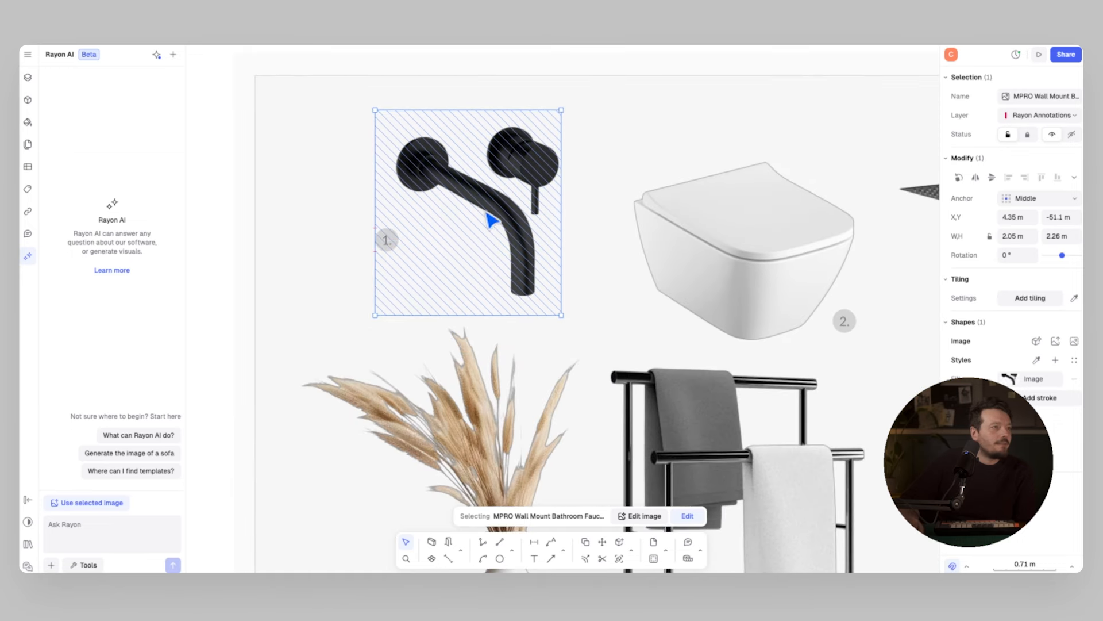
left_click(222, 188)
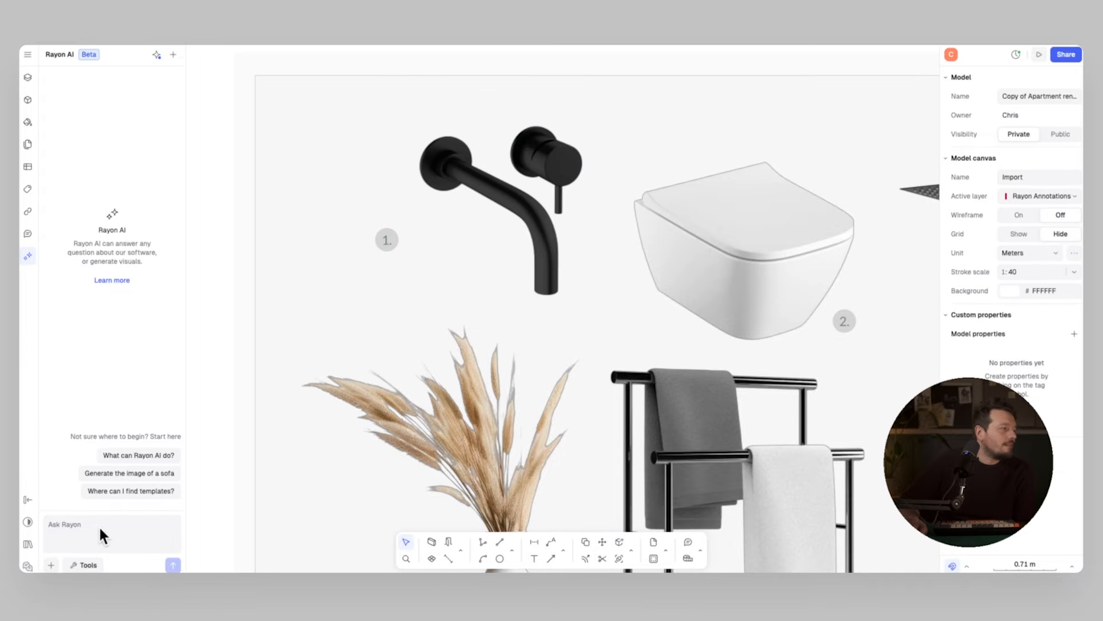
left_click(86, 542)
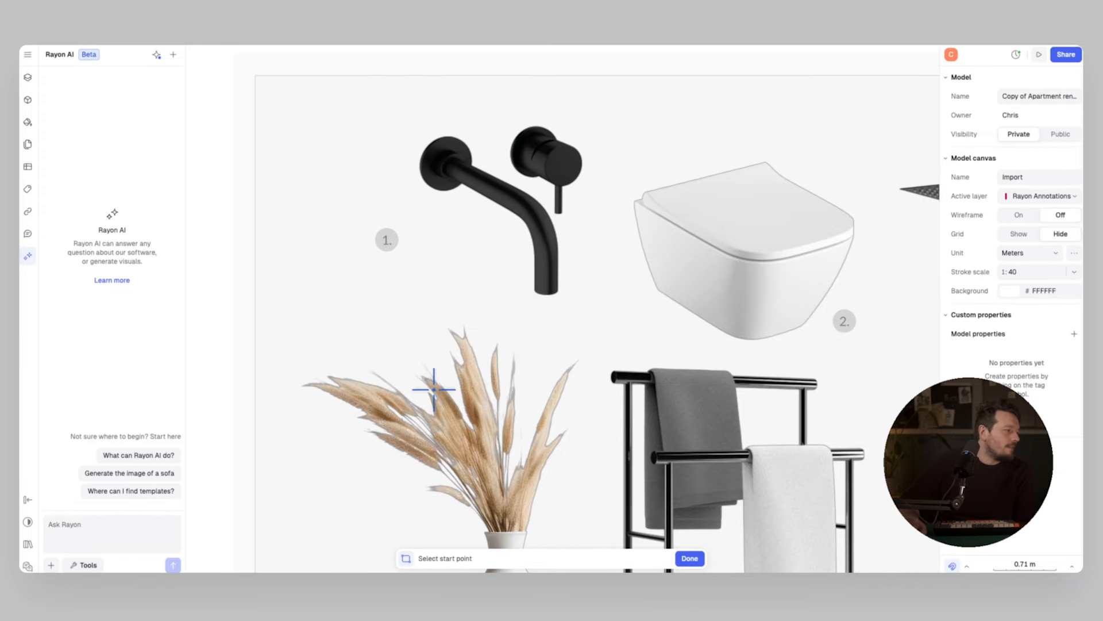
left_click(399, 109)
left_click(583, 314)
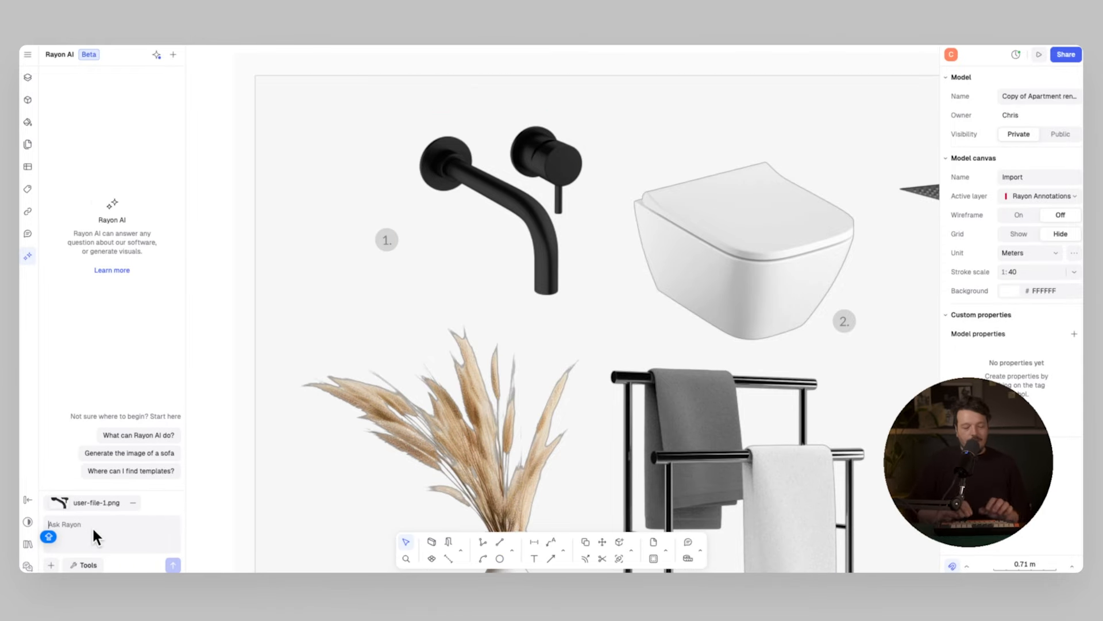
Step: Prompt the assistant with "MAKE THIS BRASS" for the faucet and insert the generated image on the canvas
type("MAKE THIS BRA")
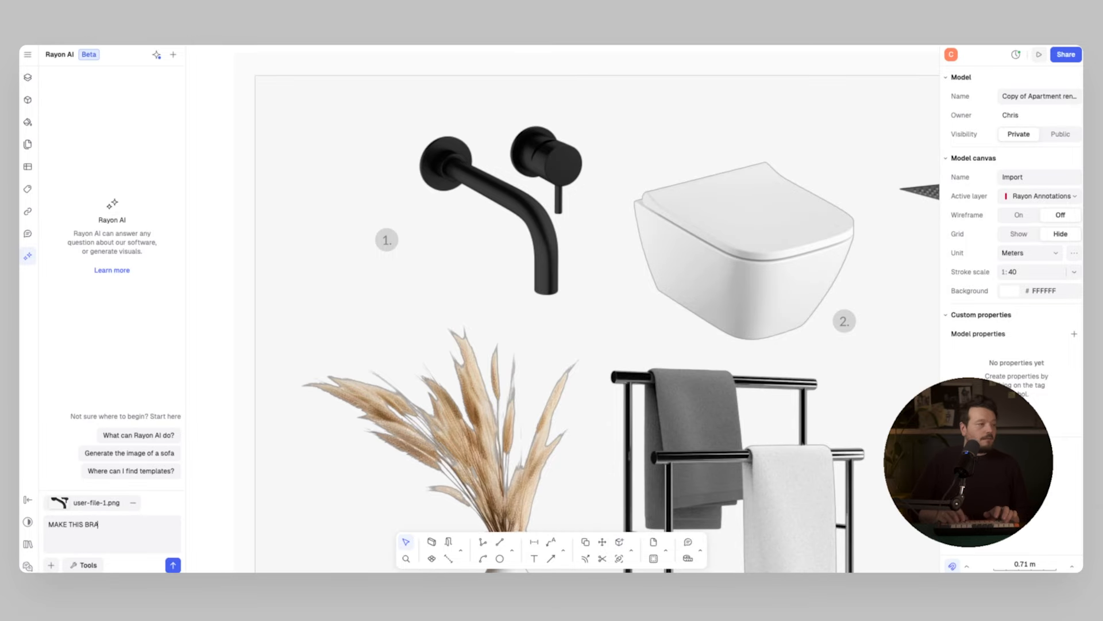
key("Return")
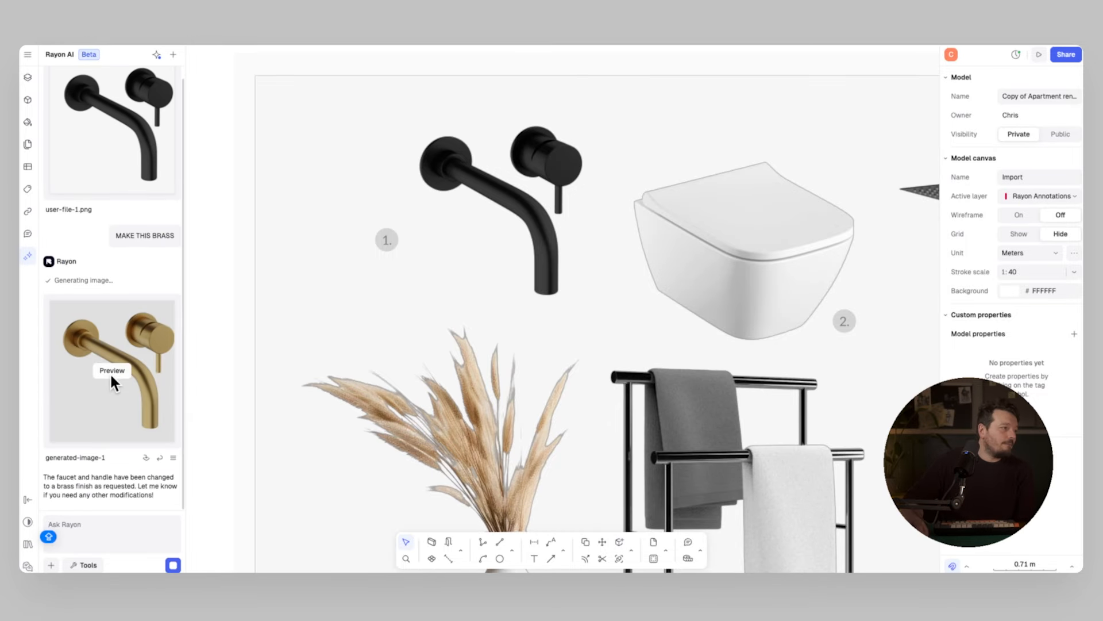
left_click(109, 372)
left_click(521, 463)
scroll(652, 322, "down", 5)
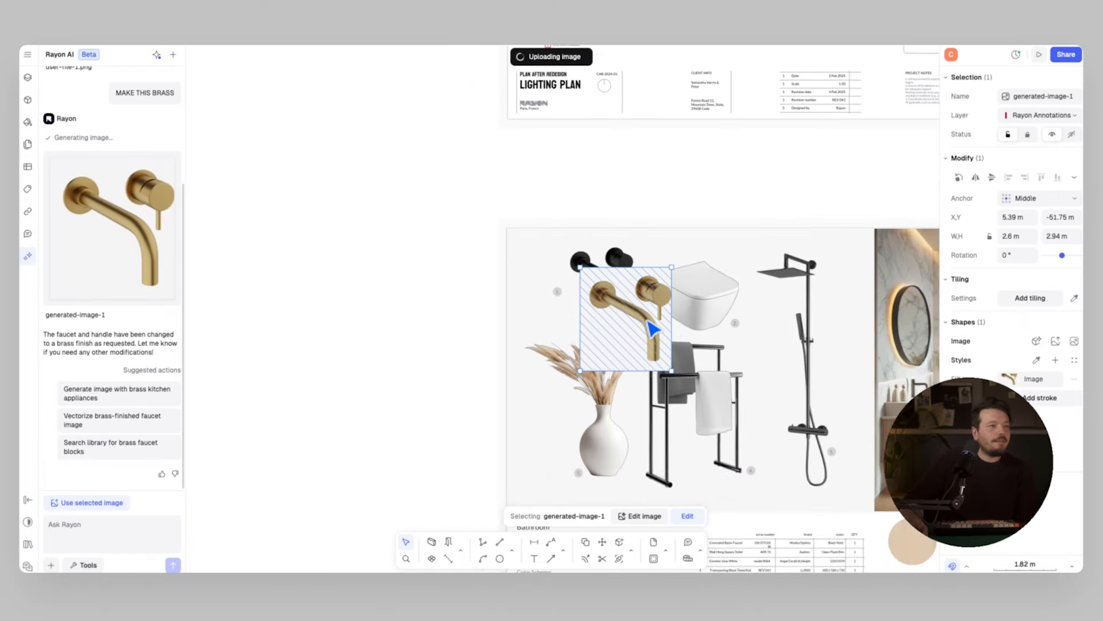
Step: Move the brass faucet image to the blank area left of the Bathroom sheet and remove its background
middle_click_drag(649, 318, 626, 353)
left_click_drag(604, 353, 378, 316)
left_click(376, 232)
scroll(552, 329, "down", 1)
middle_click_drag(644, 343, 685, 200)
left_click(450, 184)
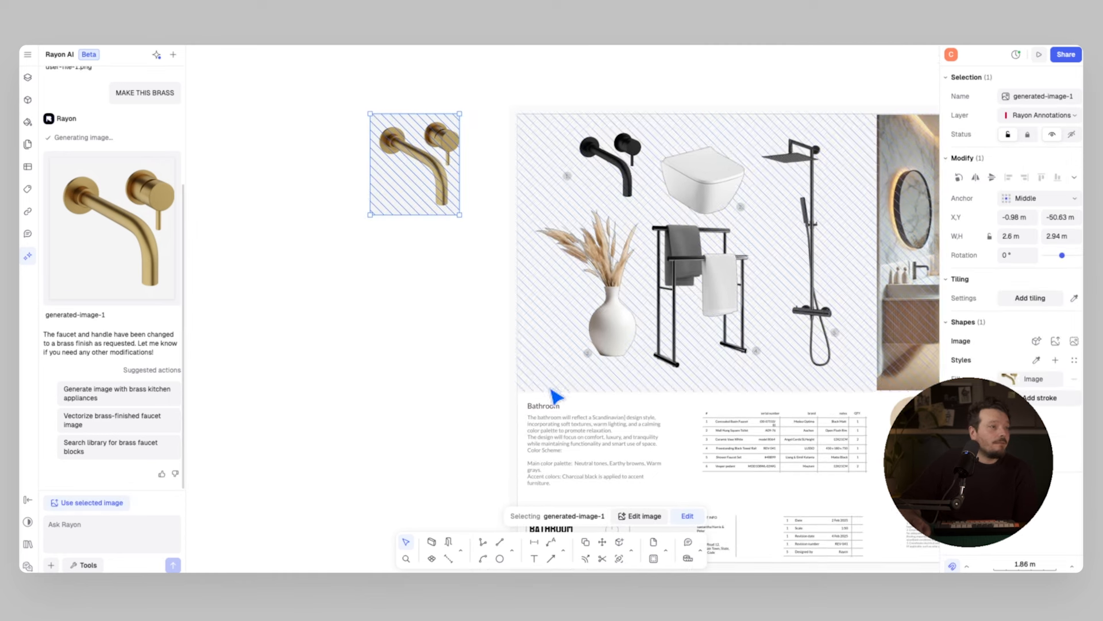
left_click(637, 514)
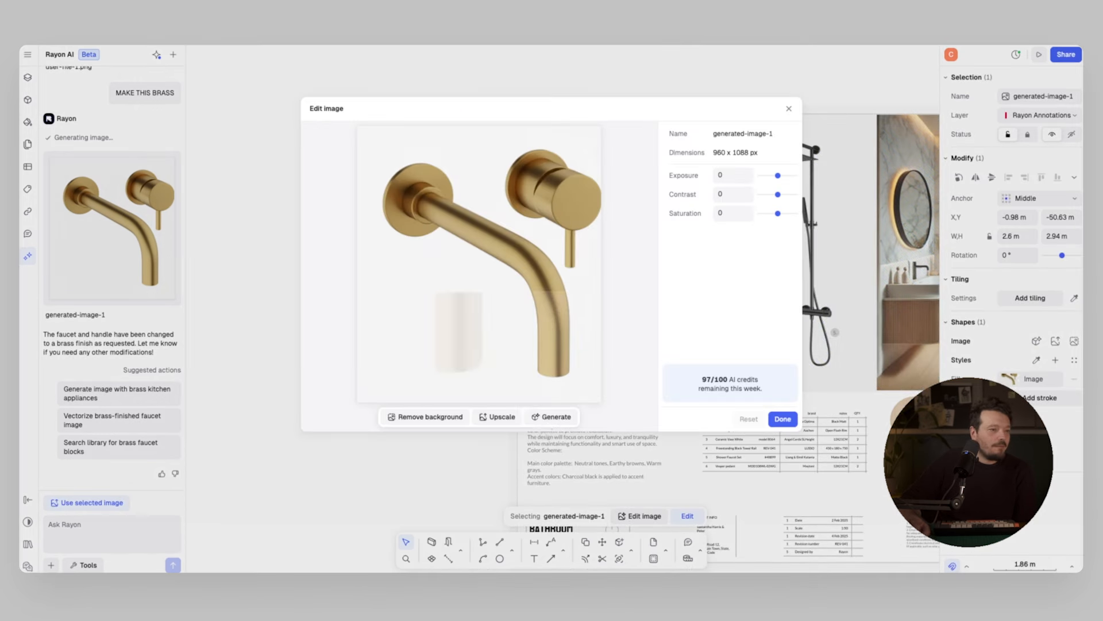
left_click(791, 412)
Step: Copy the black shower set from the Bathroom sheet to the blank area beside the brass faucet
left_click(802, 194)
scroll(861, 236, "up", 6)
scroll(650, 252, "down", 2)
scroll(654, 258, "down", 4)
key("c")
left_click(682, 248)
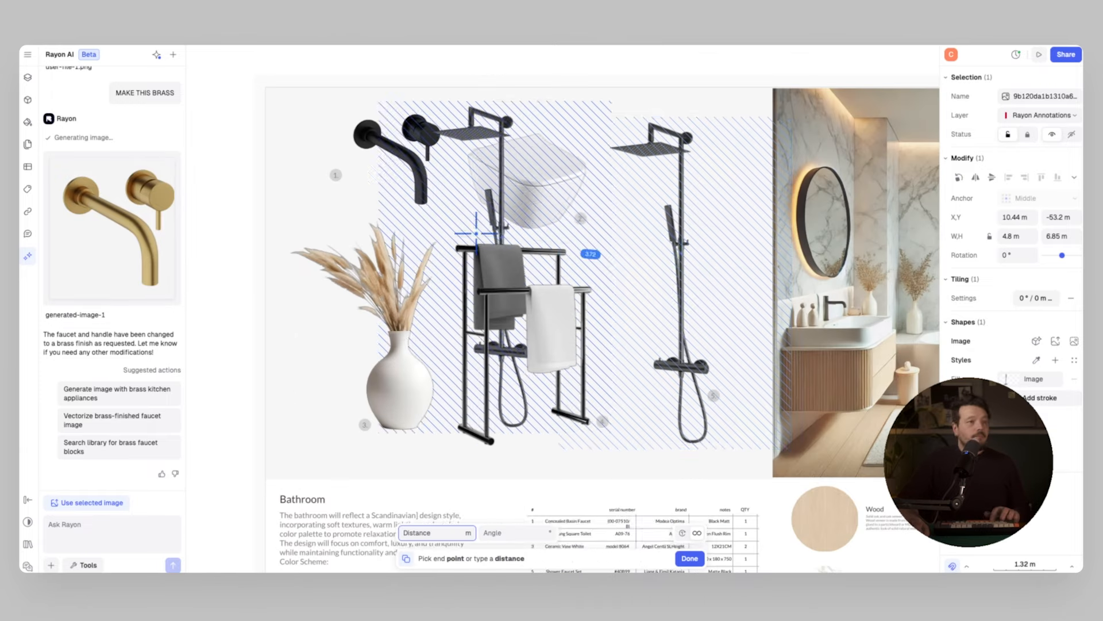
scroll(609, 237, "left", 9)
left_click(625, 236)
key("Escape")
key("Escape")
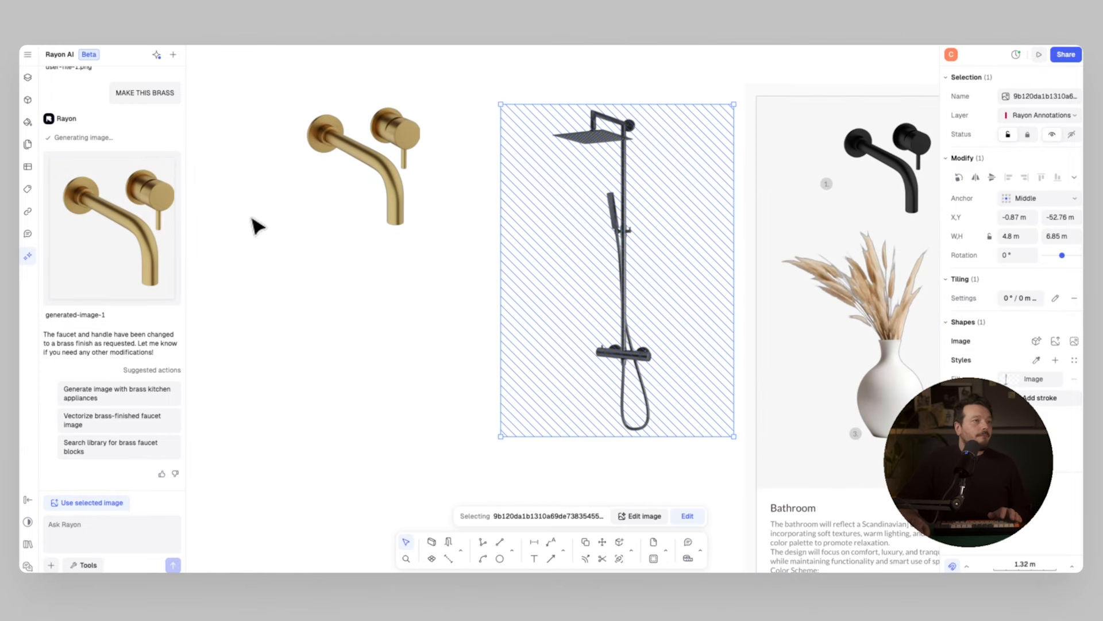
Step: Attach a screenshot of the copied shower set to the assistant and prompt it with "MAKE THIS BRASS"
left_click(51, 565)
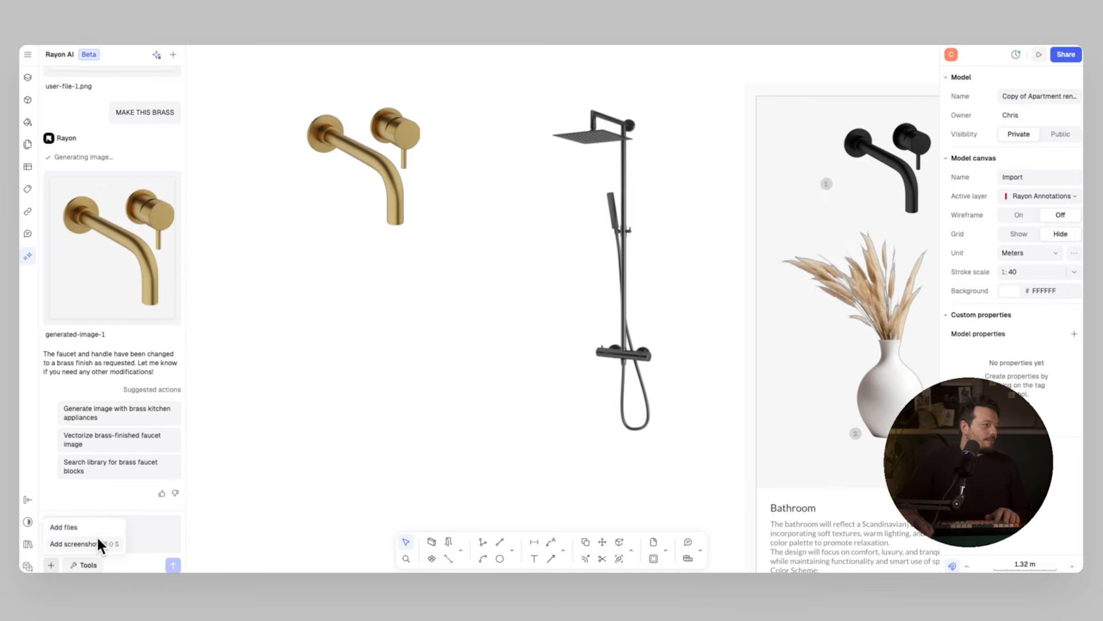
left_click(98, 542)
left_click(539, 105)
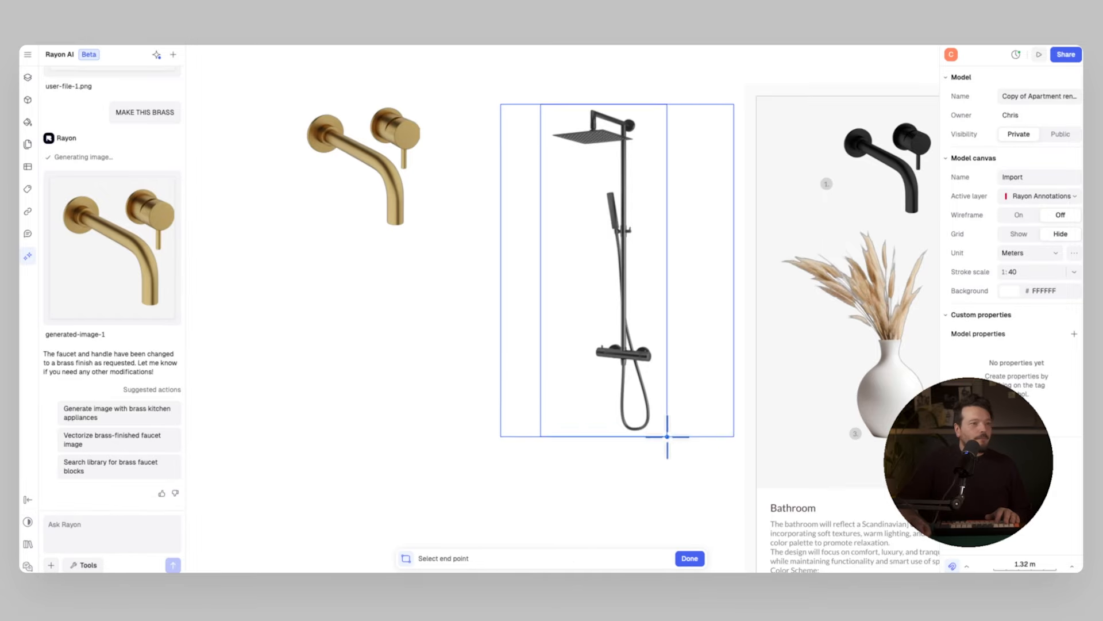
left_click(734, 443)
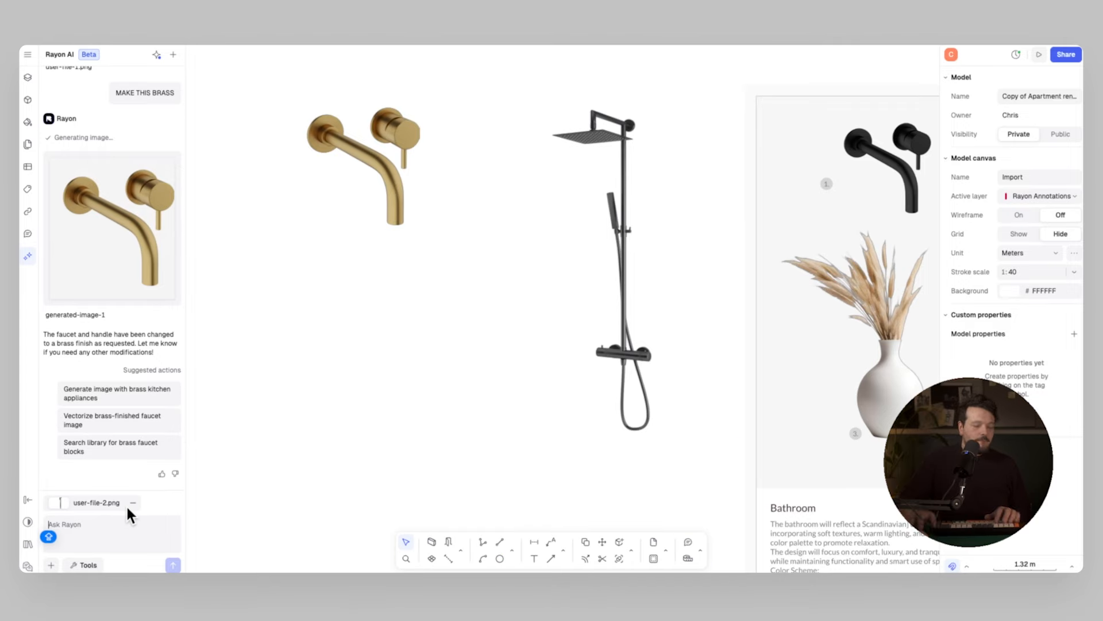
type("MAKE T")
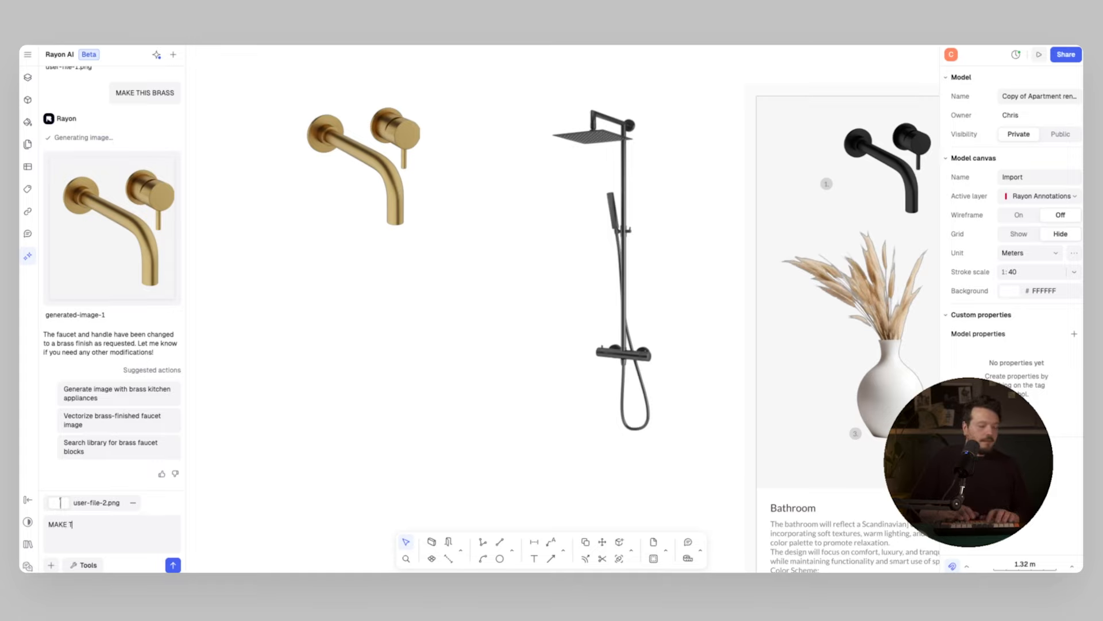
type("HIS BRASS")
key("Return")
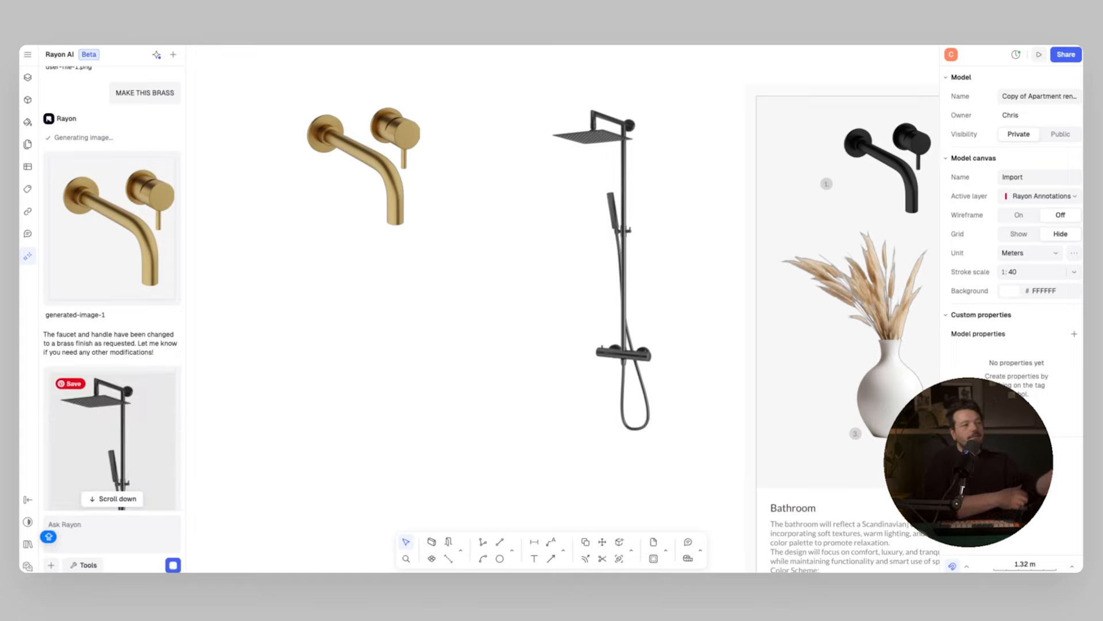
Step: Insert the generated brass shower image beside the brass faucet and delete the black shower copy
scroll(107, 323, "up", 2)
left_click_drag(107, 322, 482, 246)
left_click(619, 251)
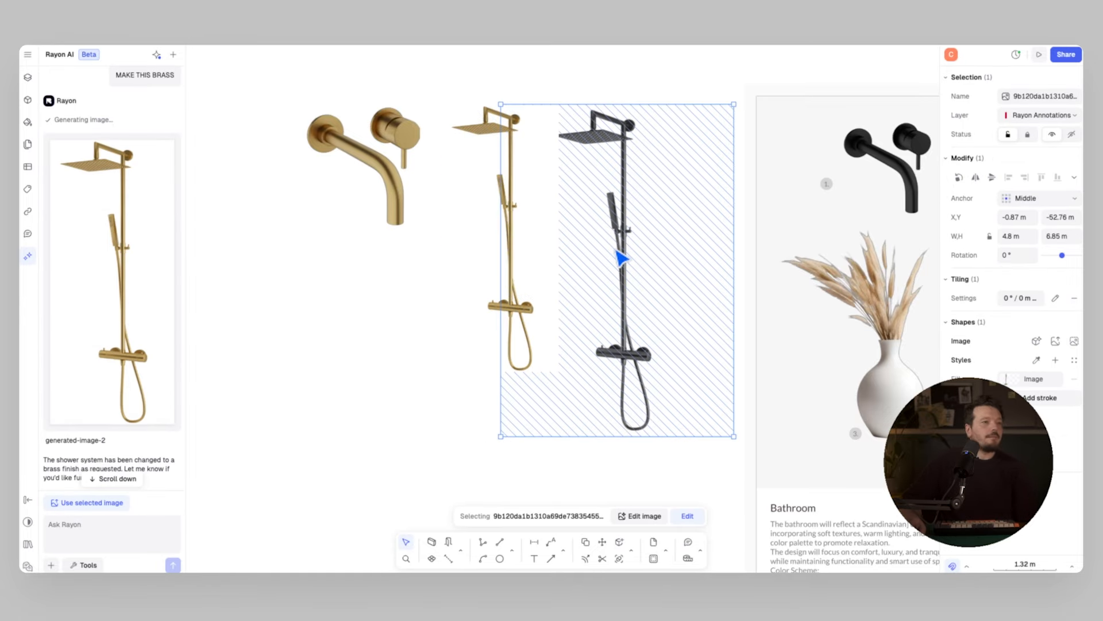
key("Delete")
Step: Remove the background from the brass shower image and enlarge it beside the brass faucet
left_click(513, 243)
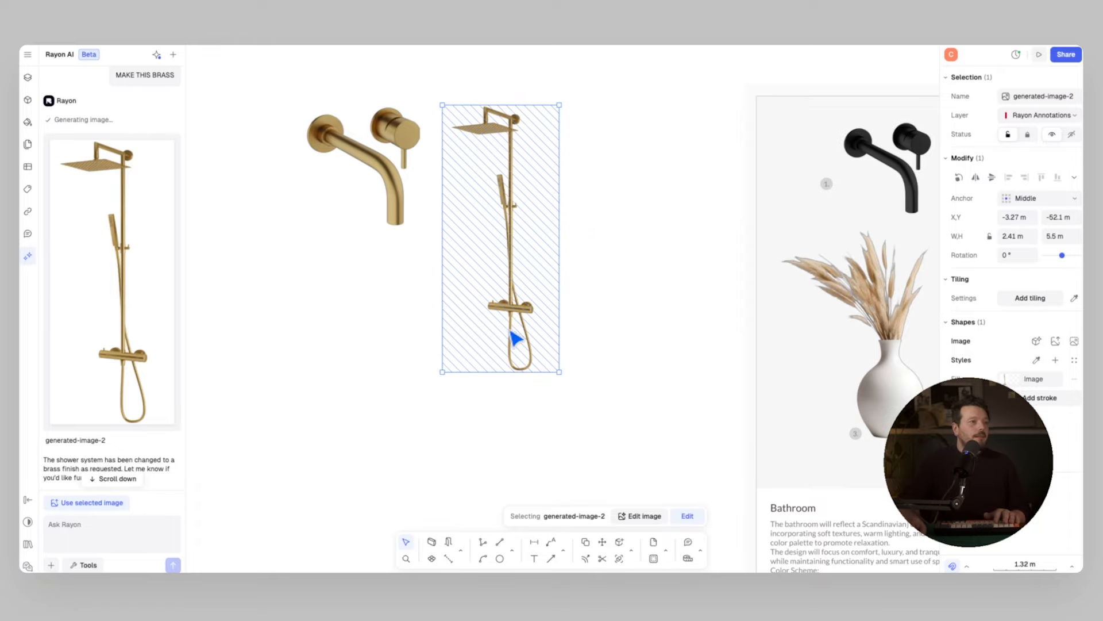
left_click(637, 516)
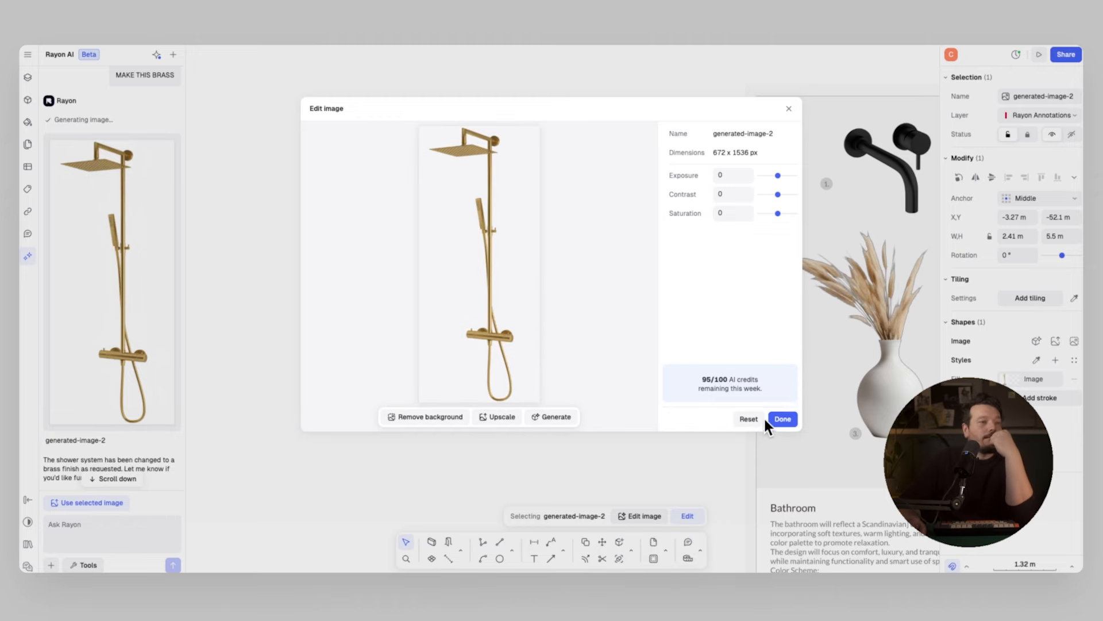
left_click(784, 422)
left_click_drag(518, 282, 519, 290)
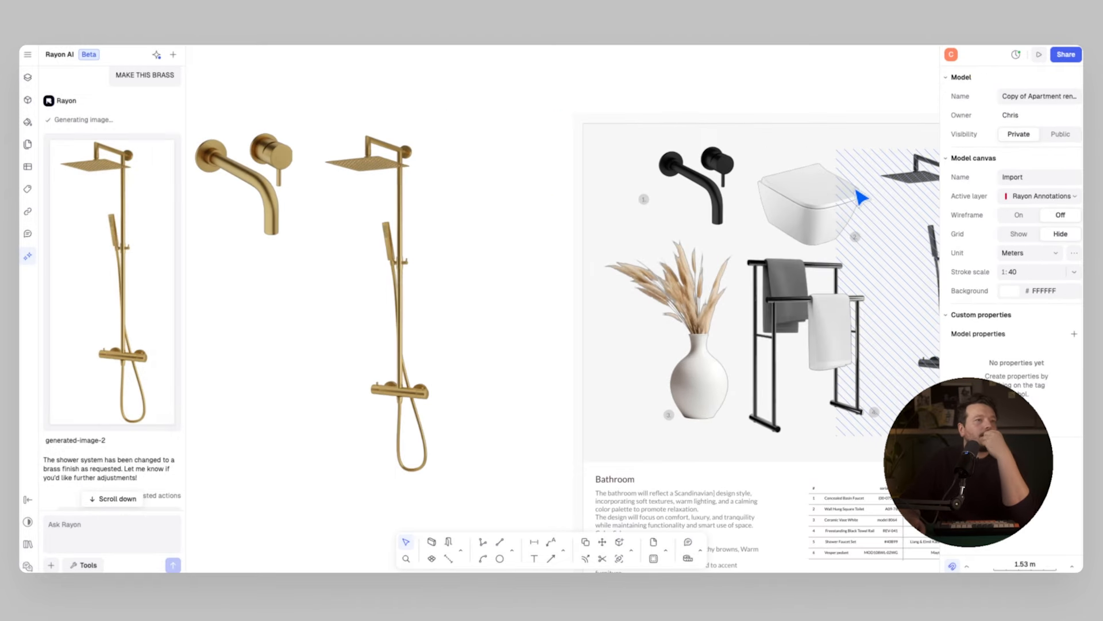
Step: Copy the toilet from the Bathroom sheet in between the brass faucet and shower, shifting the faucet left to make room
left_click(819, 205)
left_click_drag(812, 198, 687, 200, "alt")
middle_click_drag(483, 189, 724, 200)
left_click_drag(686, 200, 505, 203, "alt")
left_click(478, 162)
left_click_drag(490, 160, 373, 165)
Step: Copy the white vase with pampas grass from the Bathroom sheet to the blank area below the brass faucet
mouse_move(794, 266)
middle_mouse_down()
mouse_move(472, 190)
mouse_move(377, 196)
middle_mouse_up()
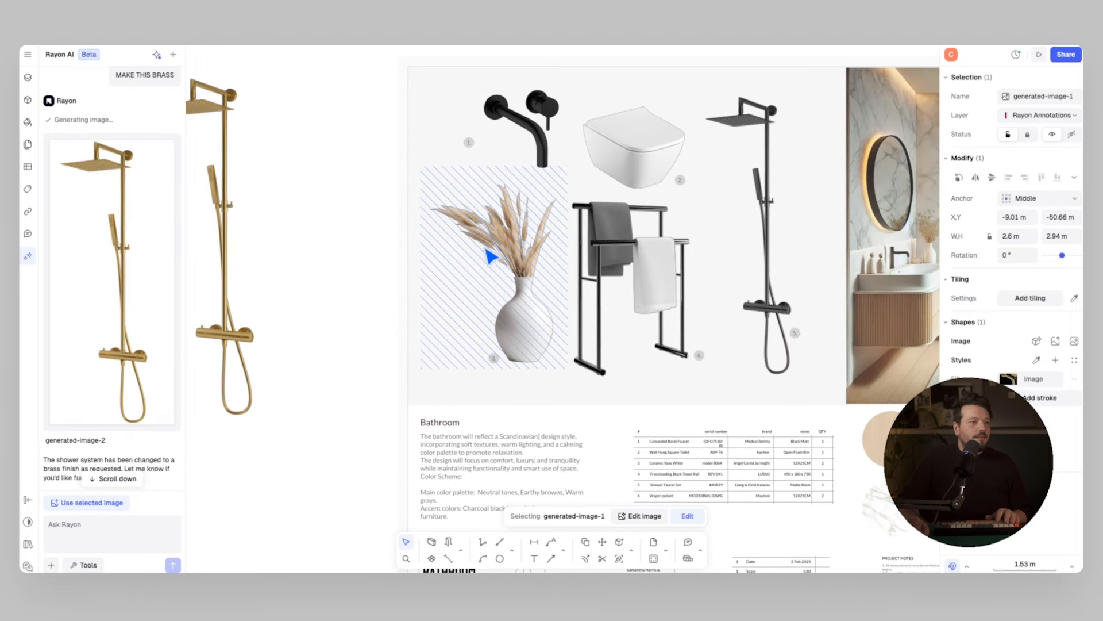
left_click(503, 284)
middle_click_drag(503, 284, 624, 291)
left_click_drag(624, 291, 246, 271, "alt")
middle_click_drag(246, 271, 617, 274)
scroll(617, 274, "up", 1)
left_click(460, 346)
left_click(586, 367)
middle_click_drag(587, 367, 633, 323)
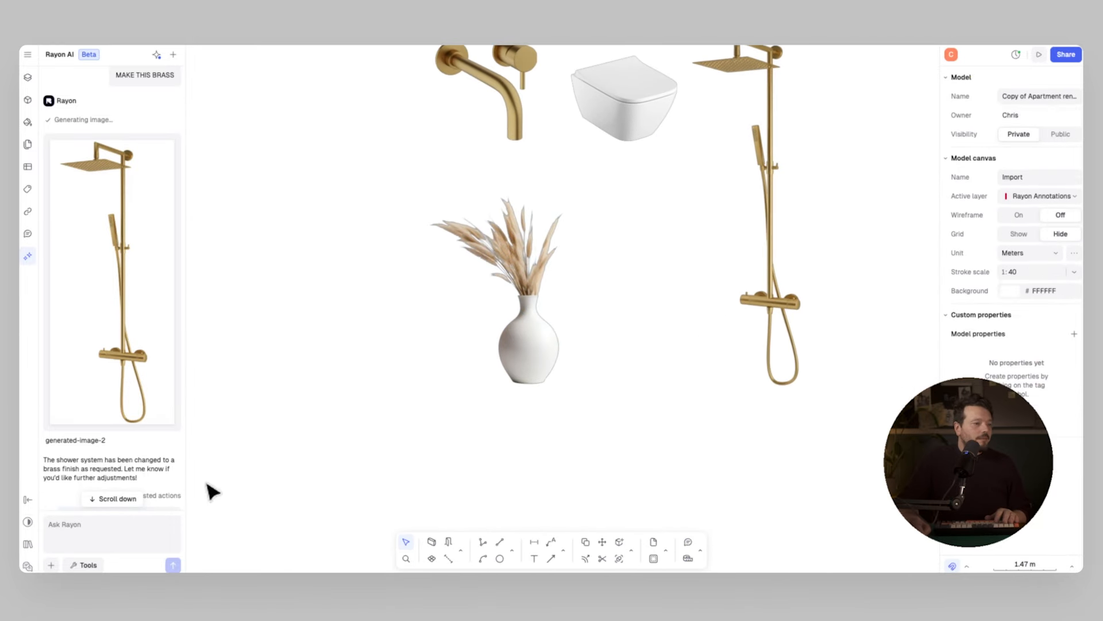
Step: Attach a screenshot of the copied vase to the assistant and prompt it with "MAKE THE VASE TERRACOTTA"
left_click(83, 546)
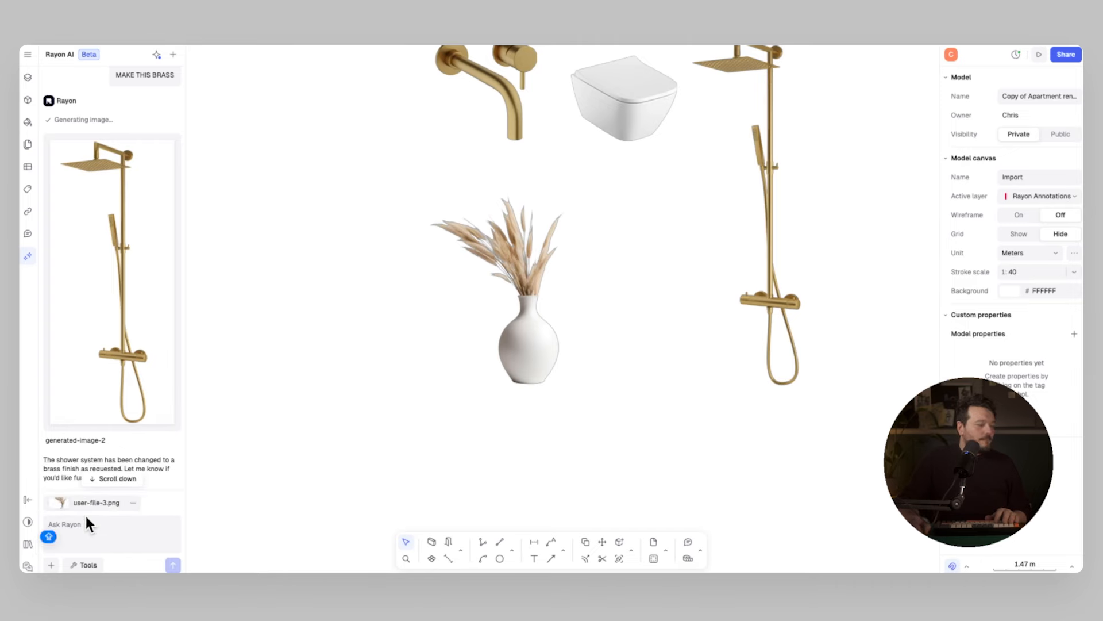
type("MAKE THE")
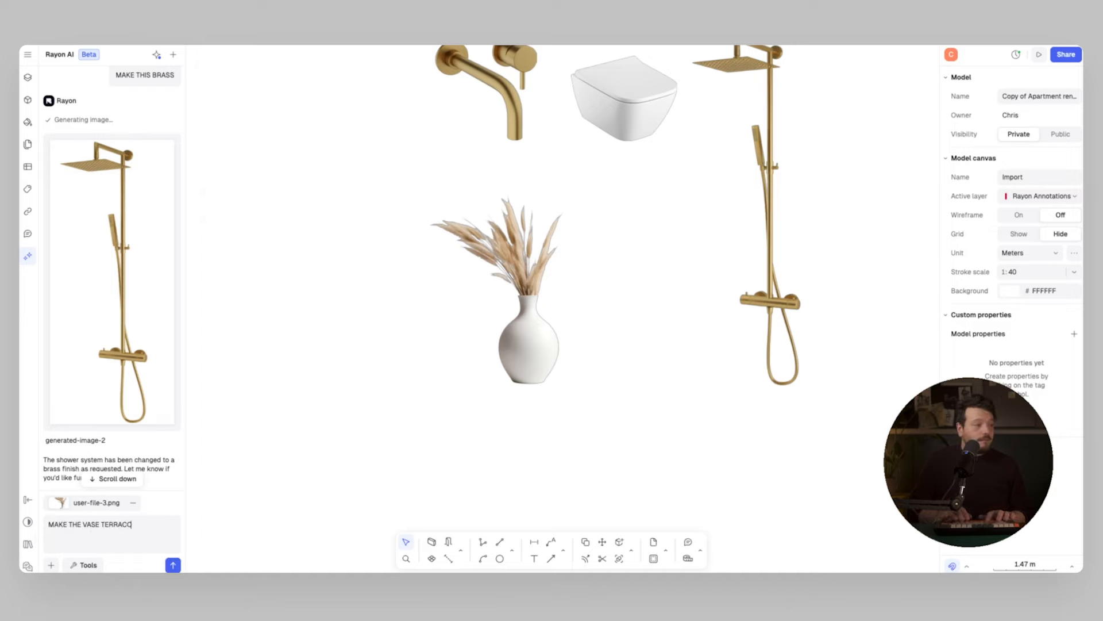
type("VASE TERRACOTTA")
key("Return")
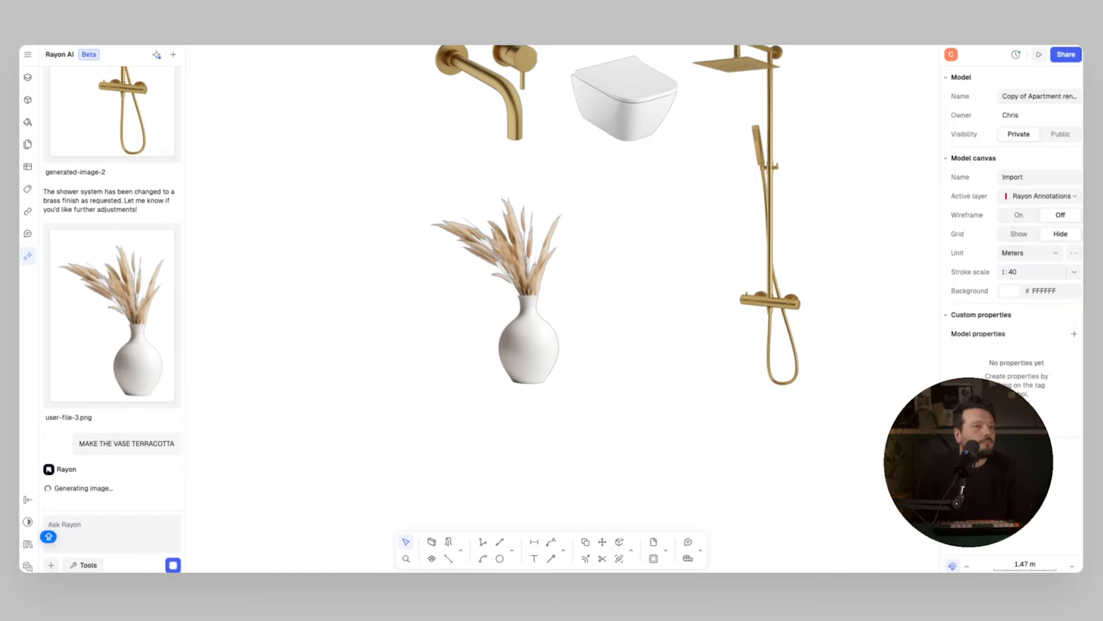
Step: Delete the white vase copy and insert the generated terracotta vase image in its place
left_click(522, 301)
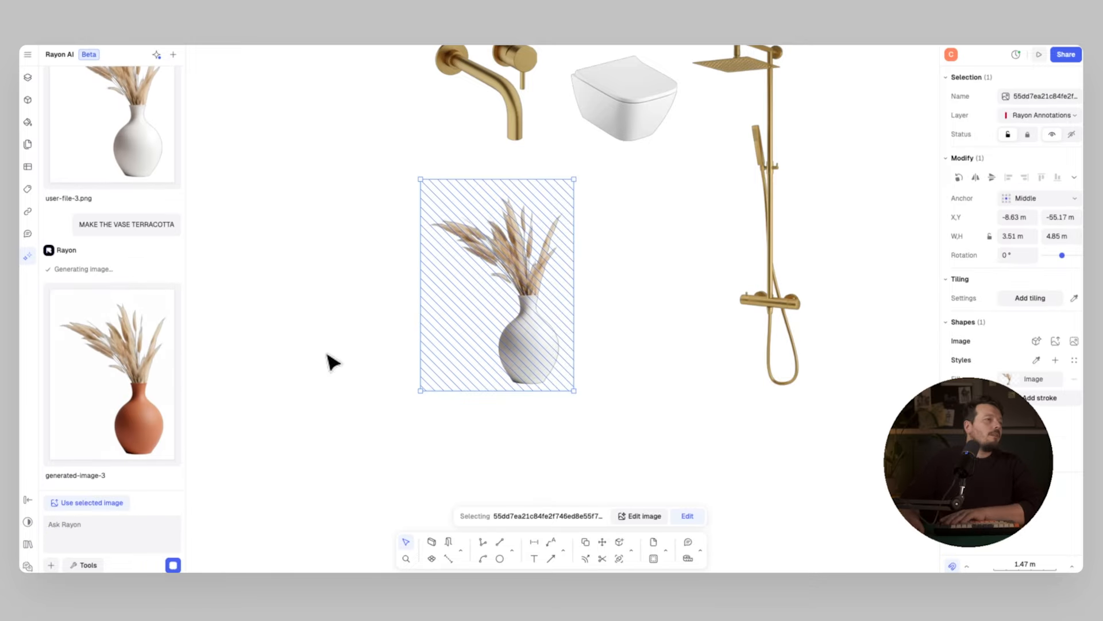
key("Delete")
mouse_move(120, 406)
left_click(146, 476)
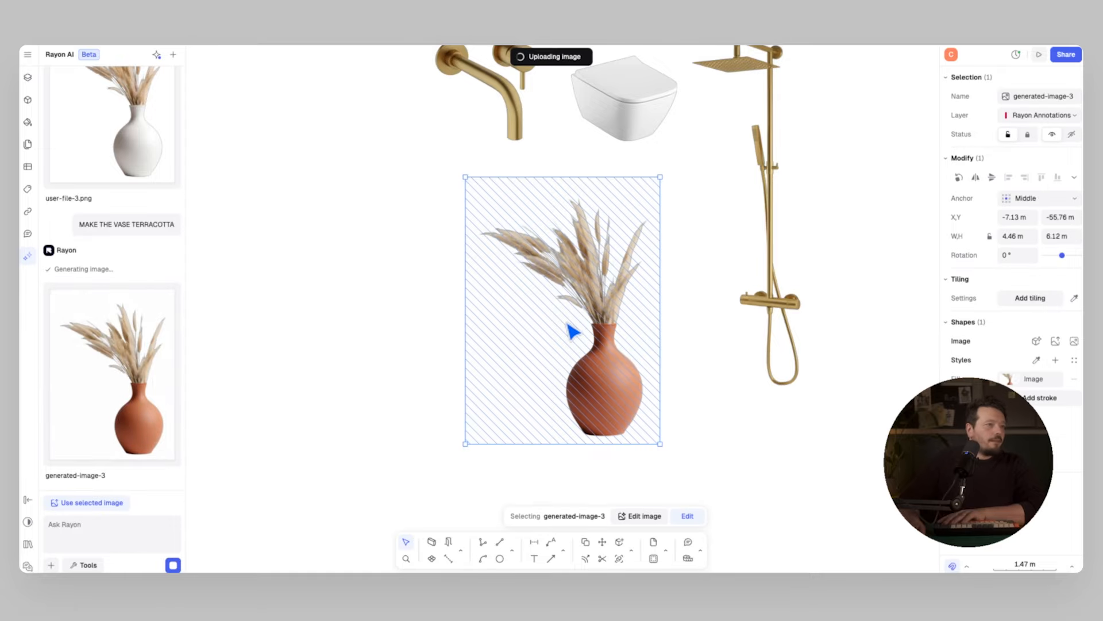
Step: Remove the background from the terracotta vase image and position it just below the brass faucet
left_click(634, 519)
left_click(431, 418)
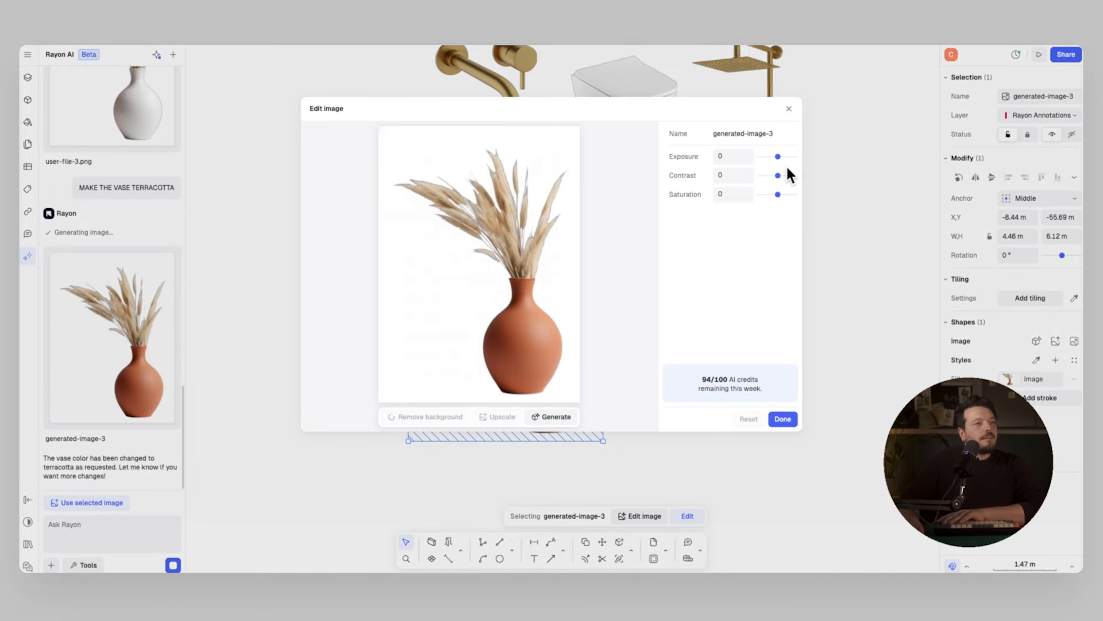
left_click_drag(543, 256, 553, 256)
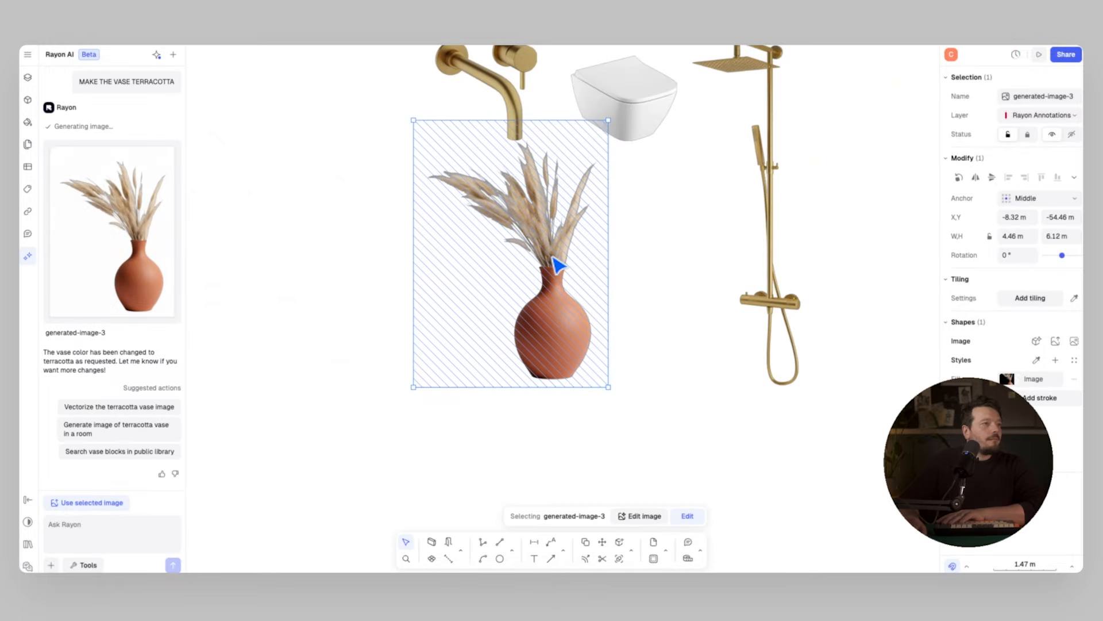
left_click(743, 416)
Step: Copy the black towel rack from the Bathroom sheet to the blank area left of the terracotta vase
scroll(535, 356, "down", 5)
middle_click_drag(759, 336, 611, 280)
scroll(660, 258, "up", 6)
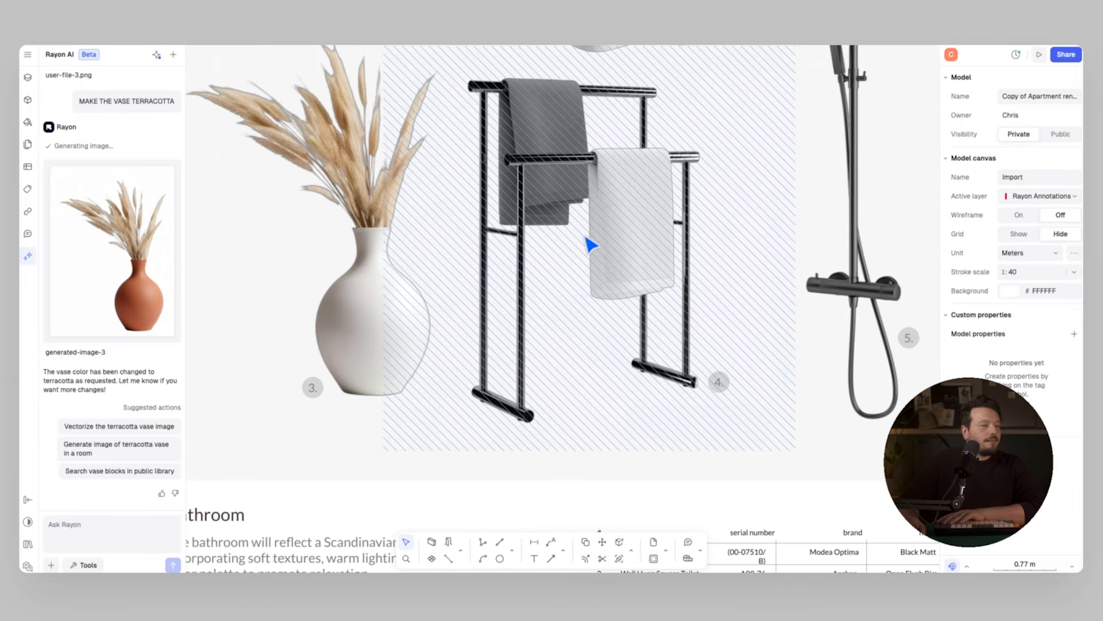
scroll(595, 237, "down", 4)
left_click(585, 217)
middle_click_drag(585, 217, 661, 251)
scroll(569, 253, "left", 5)
left_click_drag(661, 252, 329, 256, "alt")
scroll(282, 173, "up", 5)
left_click(498, 76)
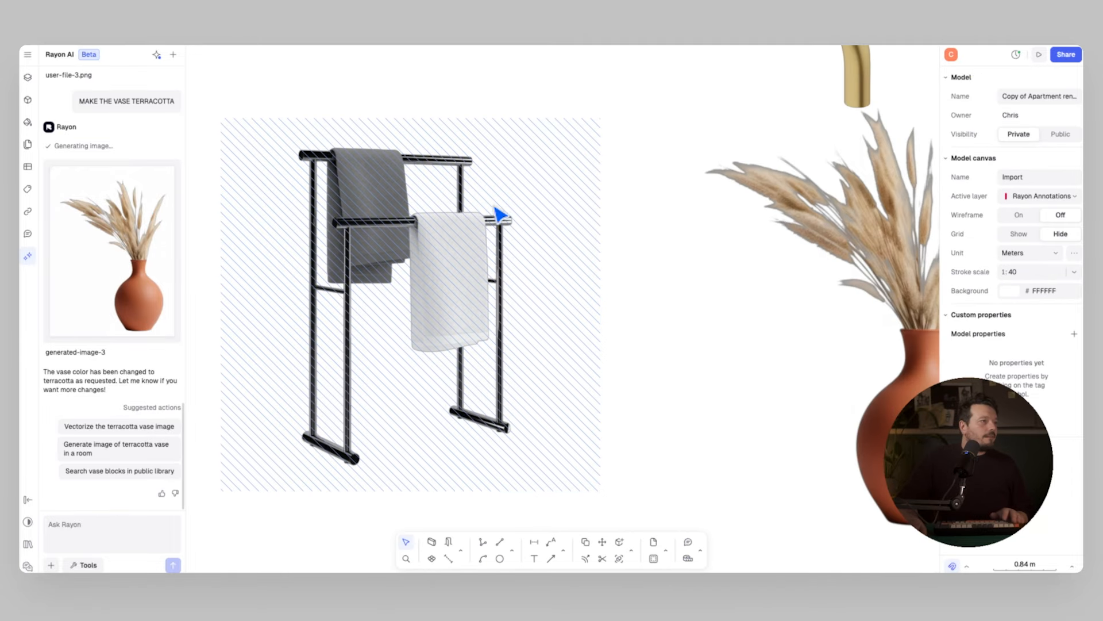
Step: Attach a screenshot of the copied towel rack to the Rayon AI chat
middle_click_drag(491, 180, 507, 175)
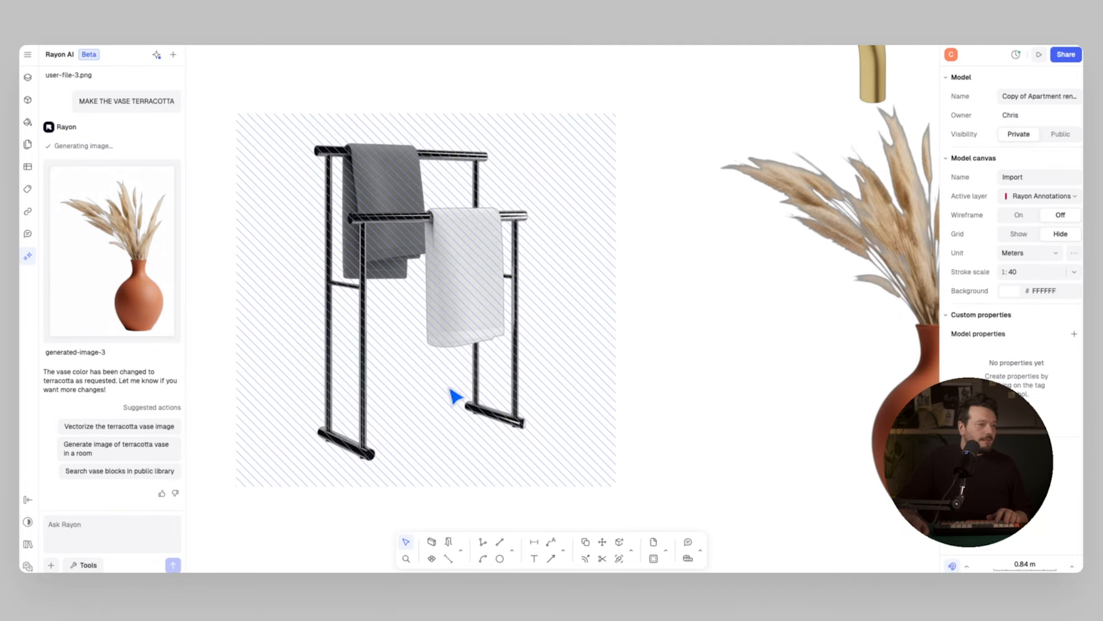
middle_click_drag(449, 387, 505, 392)
left_click(52, 565)
left_click(103, 544)
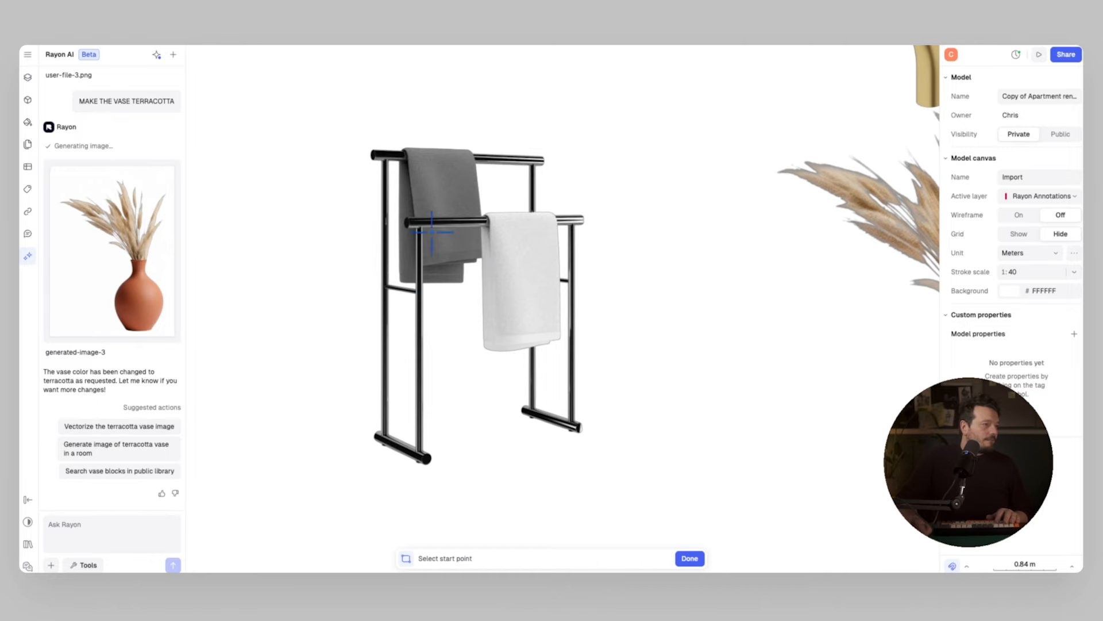
left_click_drag(348, 125, 601, 477)
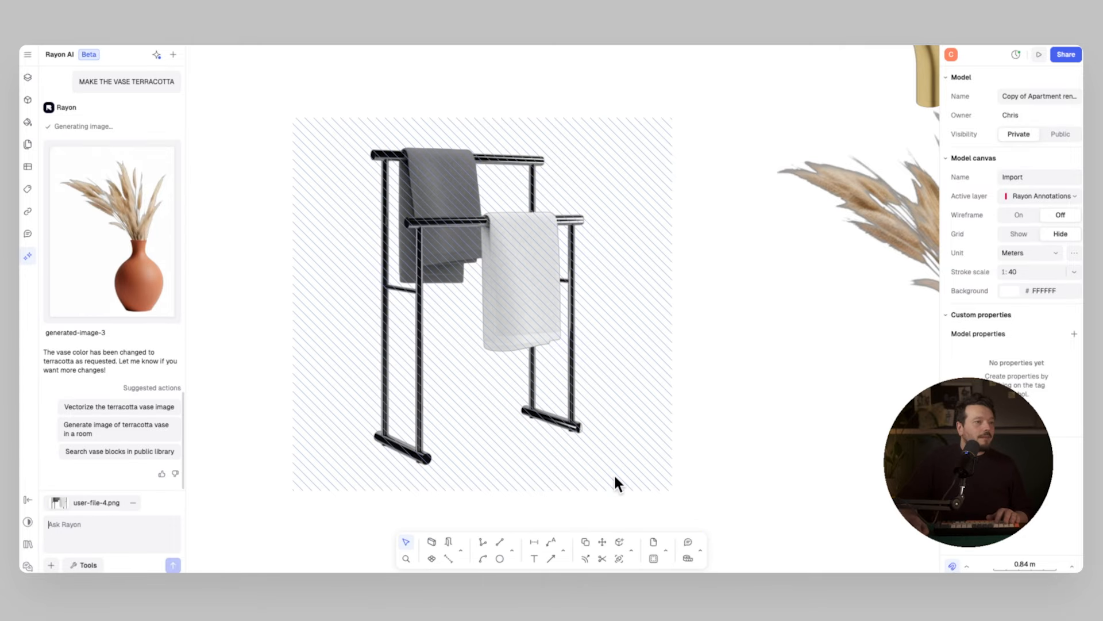
Step: Write the AI chat prompt "CHANGE THE TOWELS TO HAVE THIS PATTERN" alongside the attached towel rack screenshot
type("CHANGE THE TOWELS TO HAVE TH")
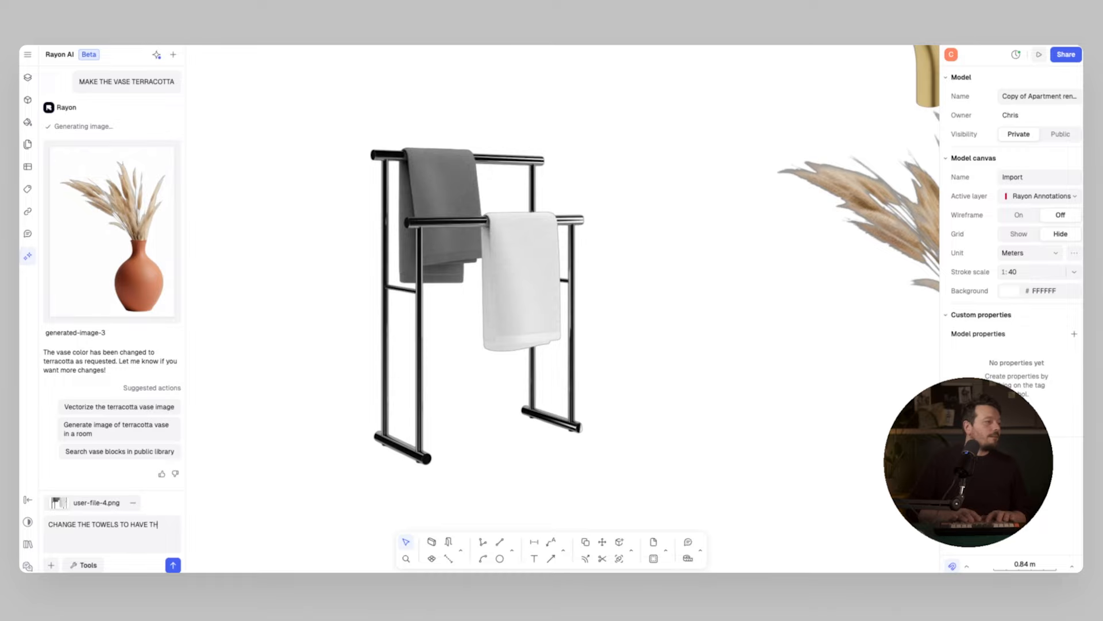
type("IS PATTERN")
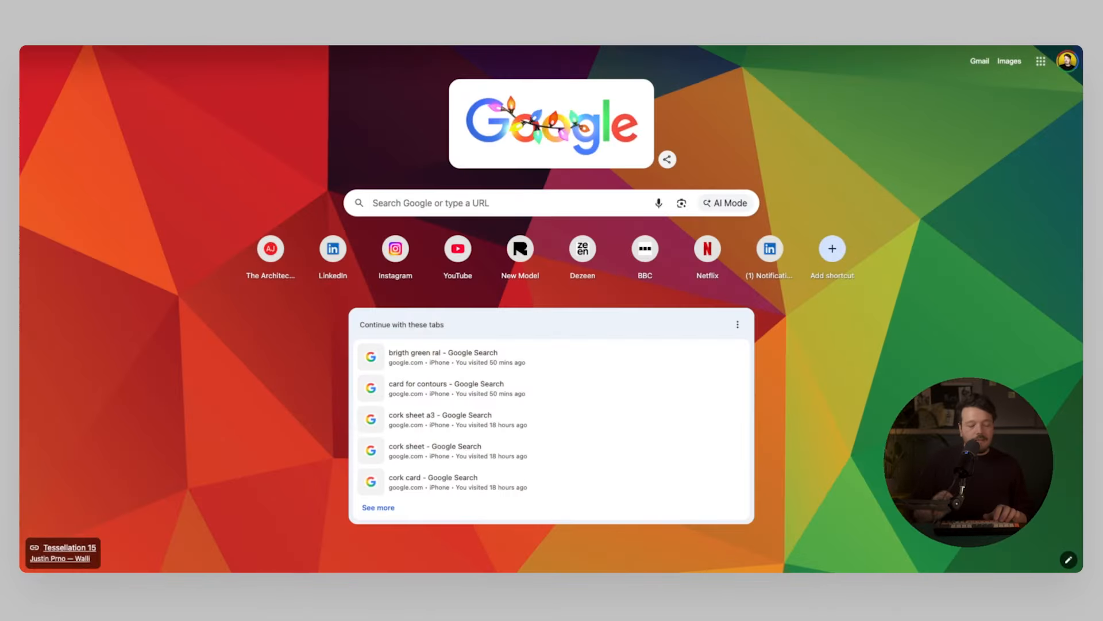
Step: Switch to a Google page in the browser and search for "GREEN PATTERN"
type("green")
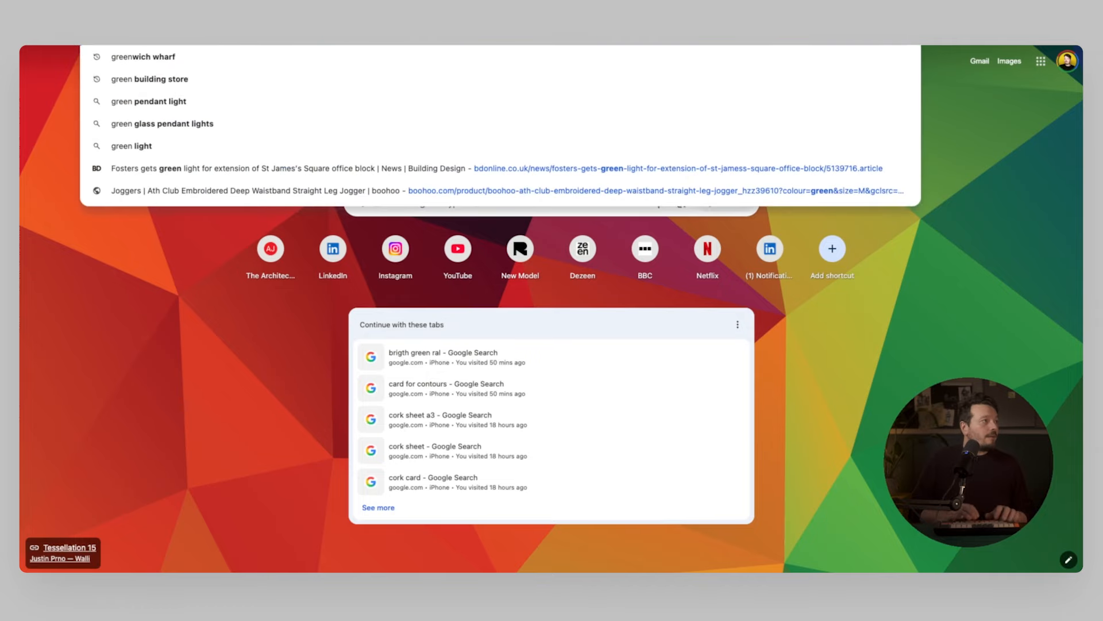
type("TTERN")
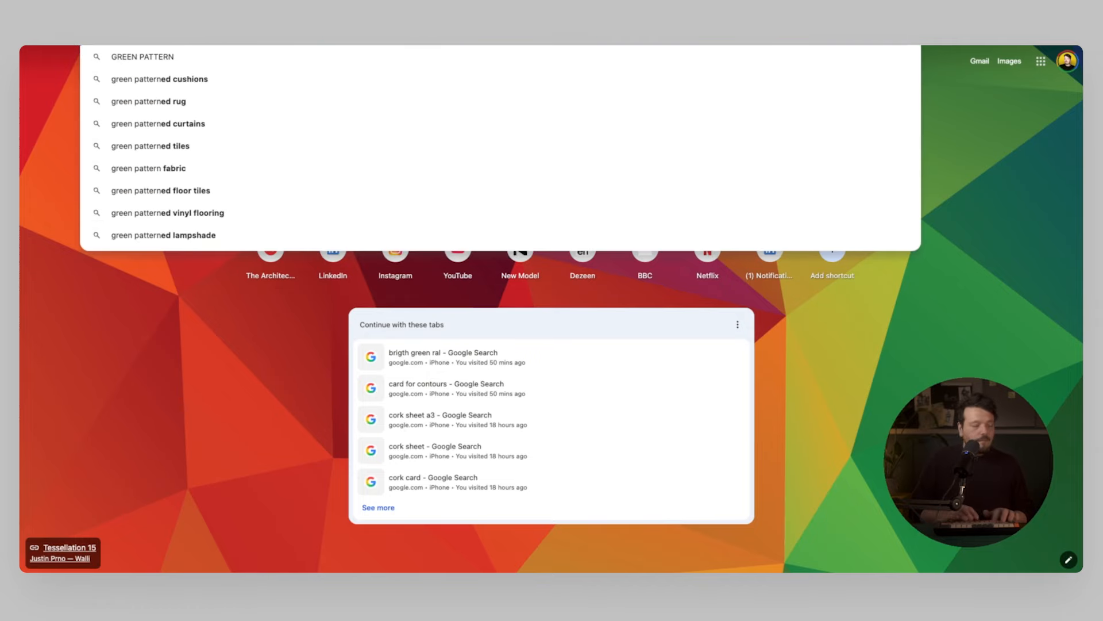
key("Return")
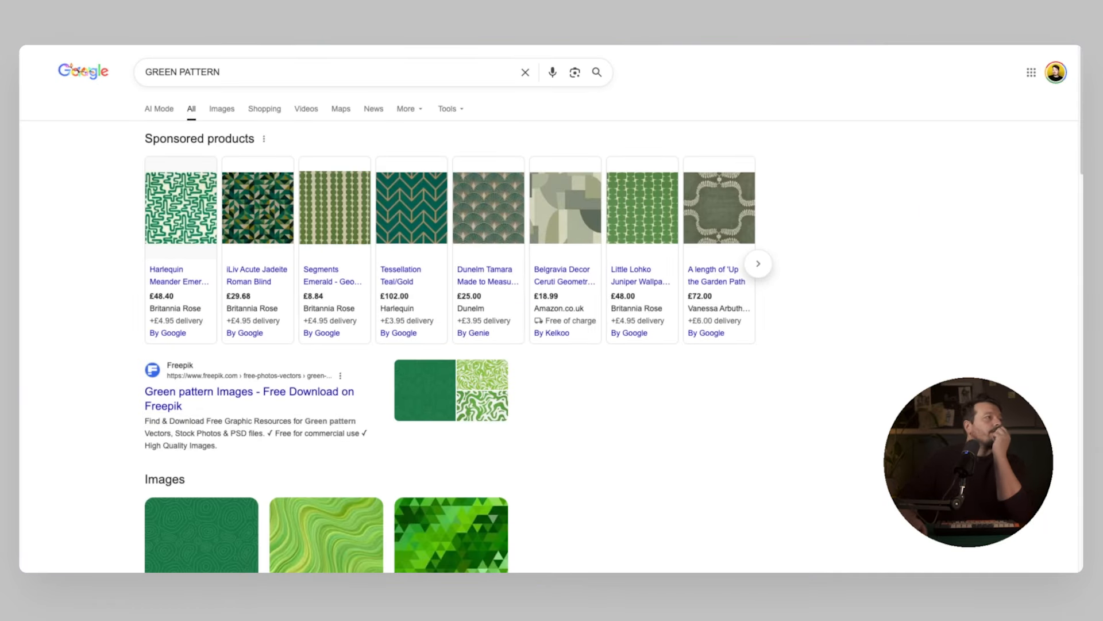
Step: Open the Harlequin Meander sponsored product, accept the cookies, and copy its flat green pattern image
left_click(172, 195)
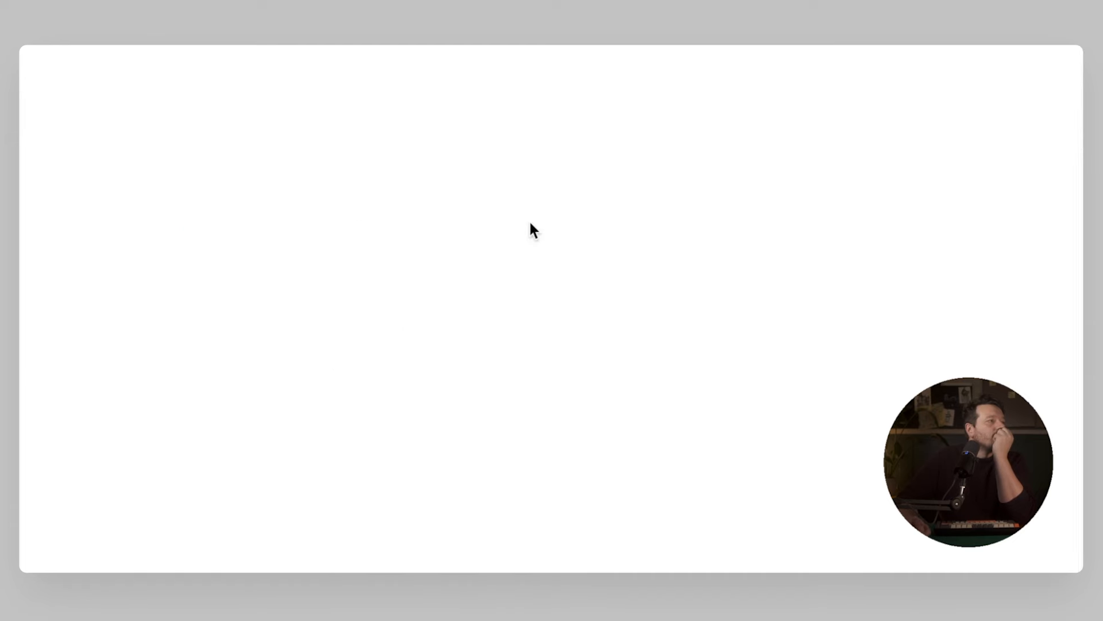
scroll(454, 189, "down", 4)
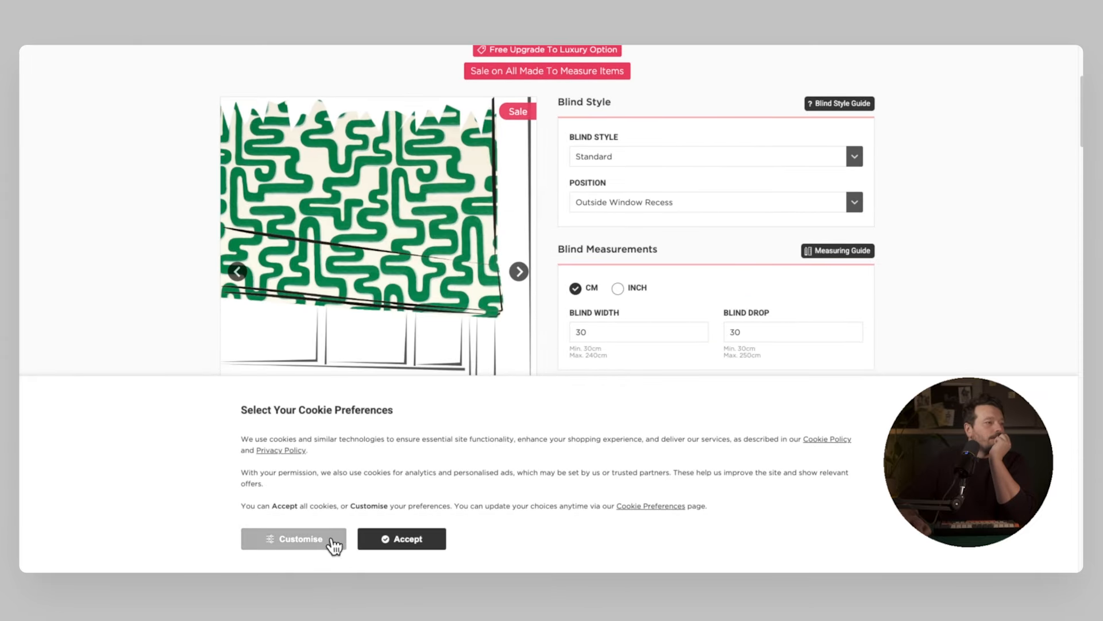
left_click(423, 563)
left_click(444, 468)
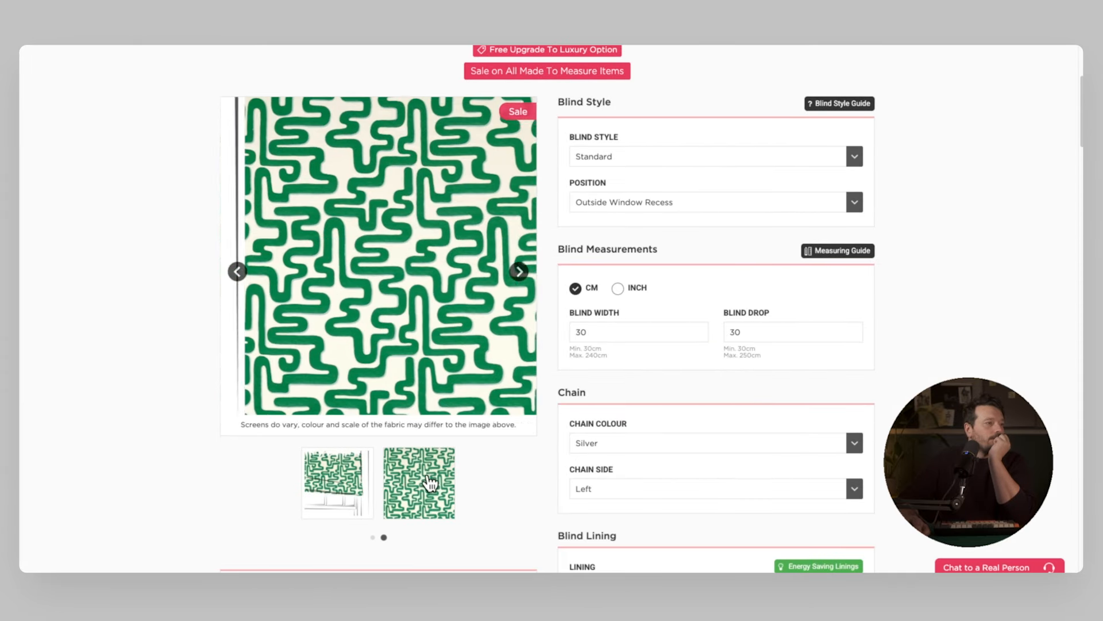
right_click(398, 246)
left_click(435, 279)
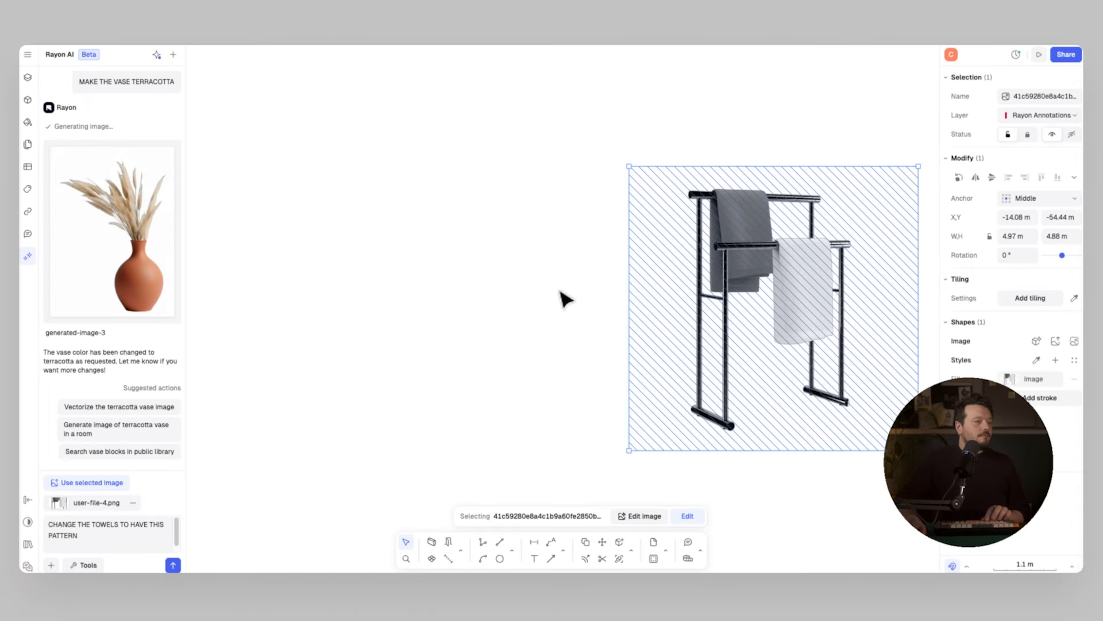
Step: Back in Rayon, paste the green pattern left of the towel rack and send the towel prompt with a screenshot of the pattern attached
key("ctrl+v")
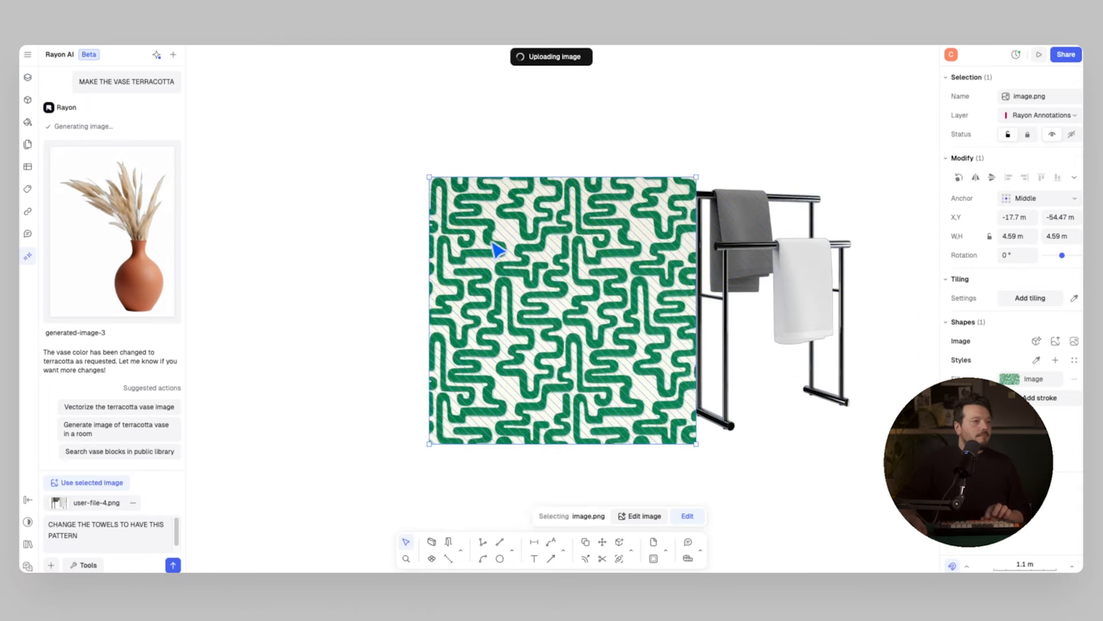
left_click(50, 564)
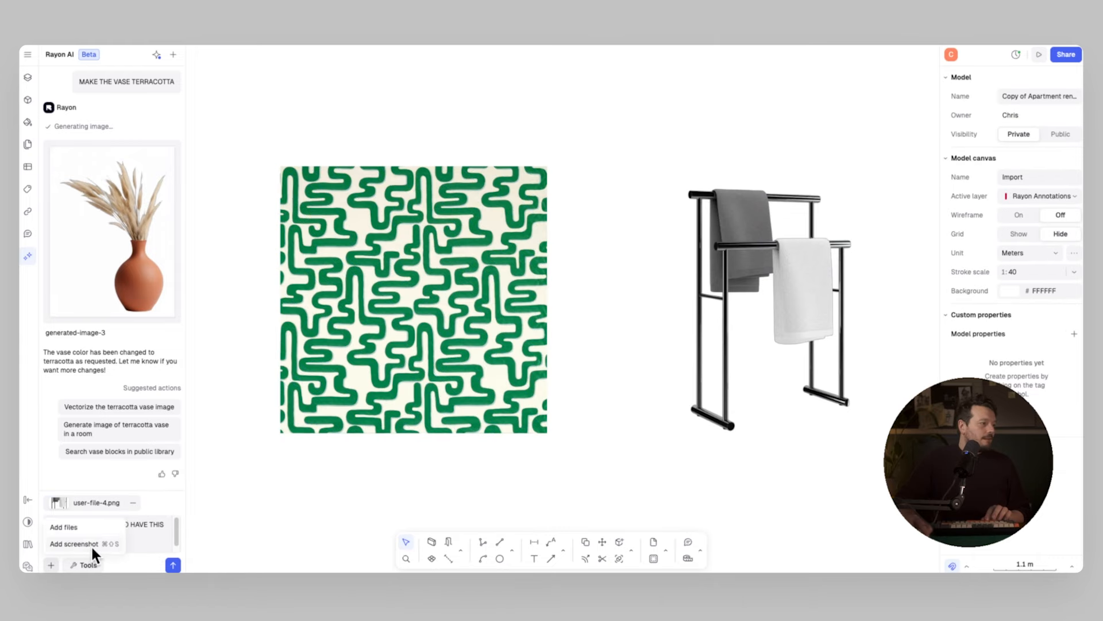
left_click(91, 545)
left_click(280, 167)
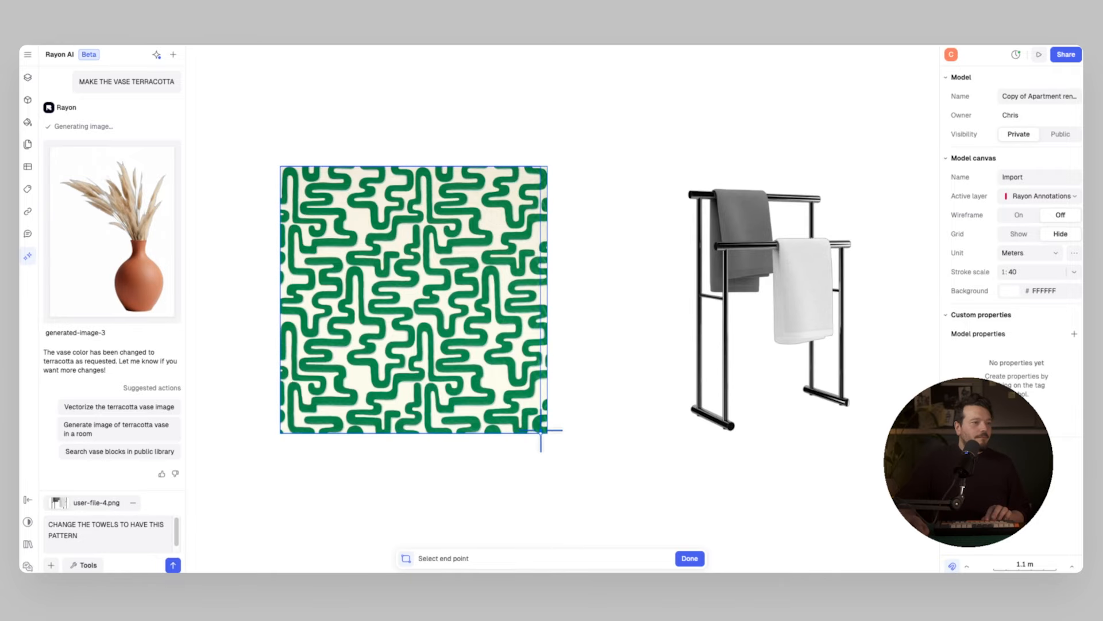
left_click(546, 433)
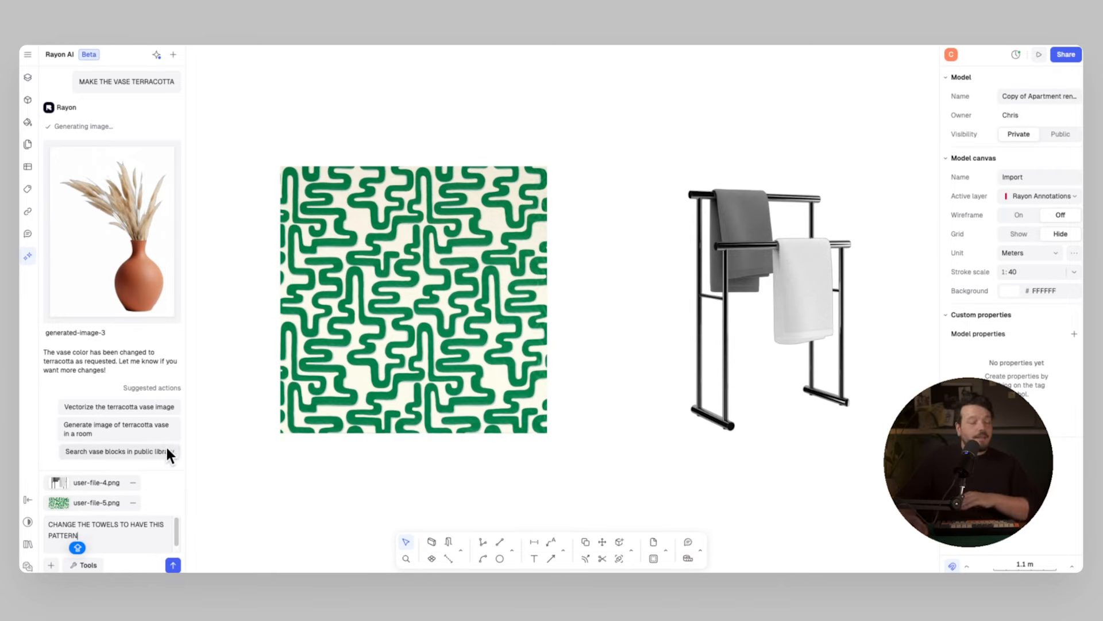
left_click(172, 565)
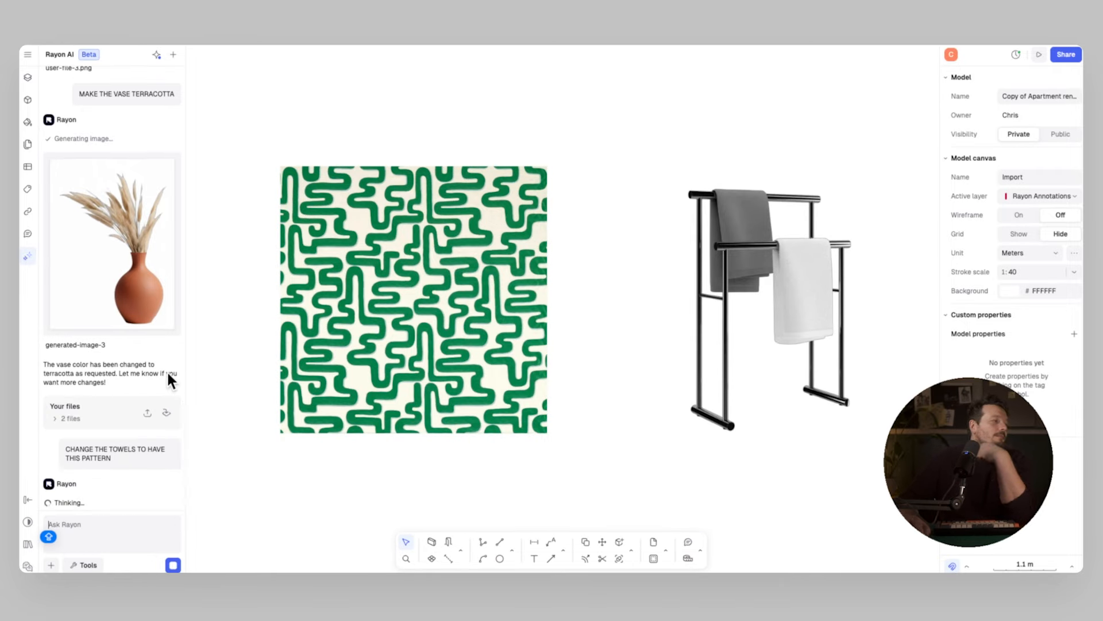
Step: Insert the generated towel rack with the green patterned towel, and delete the original rack copy and the pasted pattern image
left_click(345, 300)
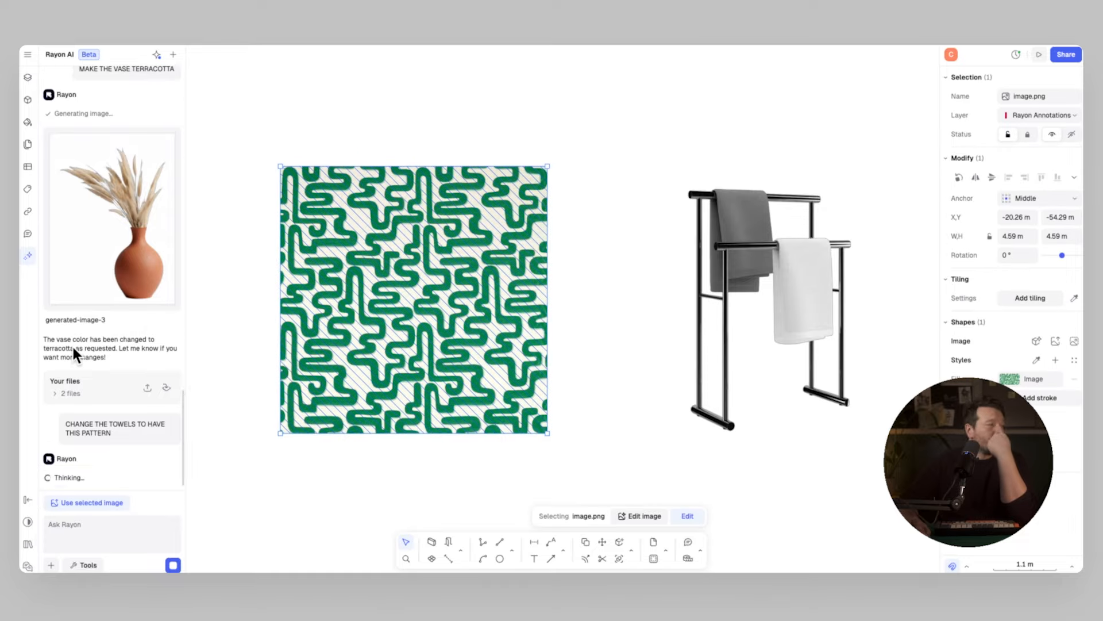
left_click(71, 349)
left_click(518, 462)
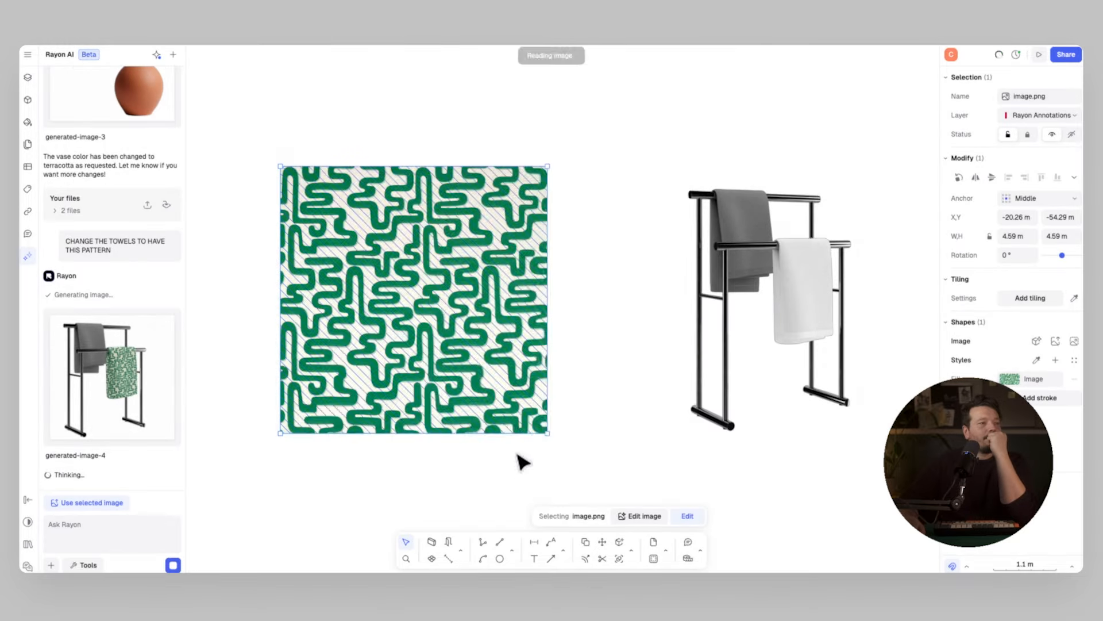
left_click(808, 295)
key("Delete")
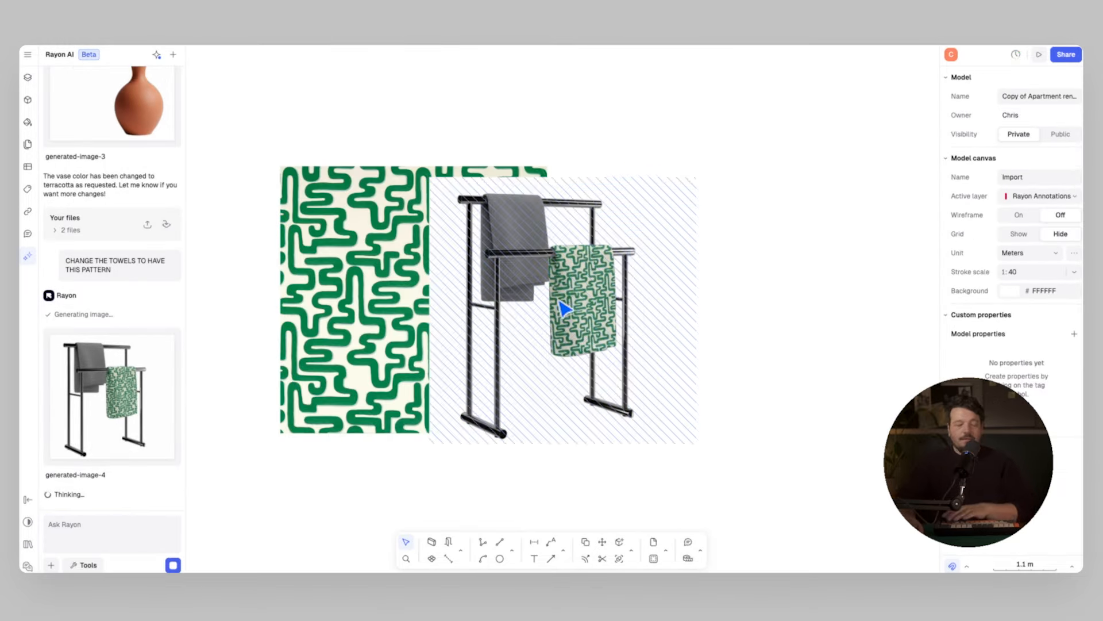
left_click(359, 265)
key("Delete")
Step: Move the patterned towel rack image into the product arrangement, between the terracotta vase and the brass shower
scroll(350, 339, "down", 5)
left_click(421, 338)
middle_click_drag(545, 325, 469, 306)
left_click_drag(352, 321, 615, 338)
left_click_drag(554, 278, 518, 287)
Step: Bring the terracotta vase image to the front of its layer and move it closer to the towel rack
right_click(518, 286)
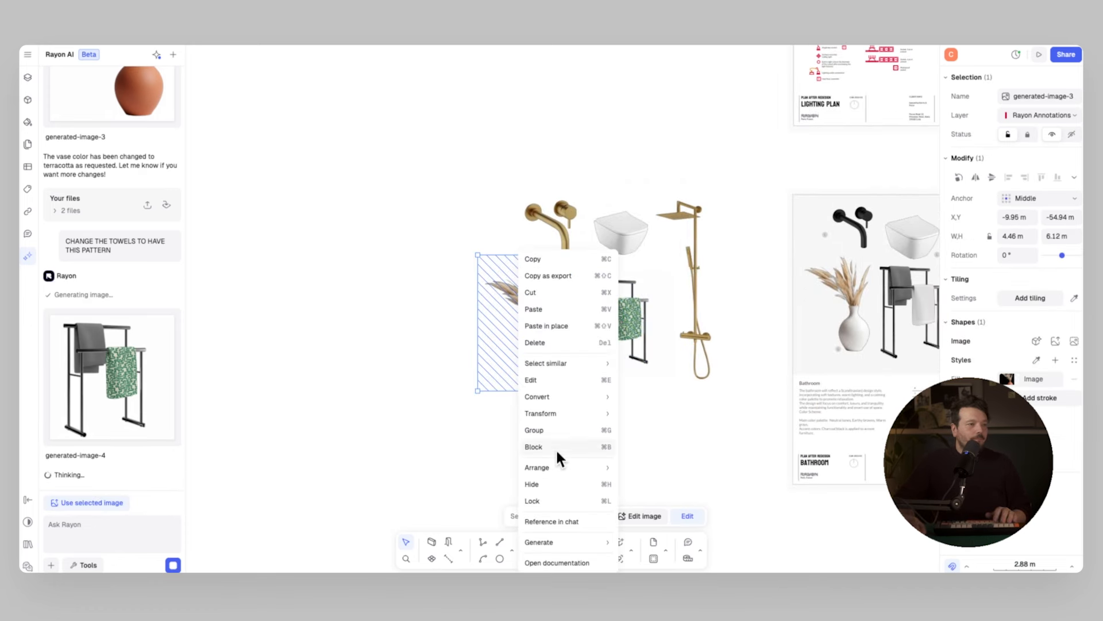
mouse_move(579, 470)
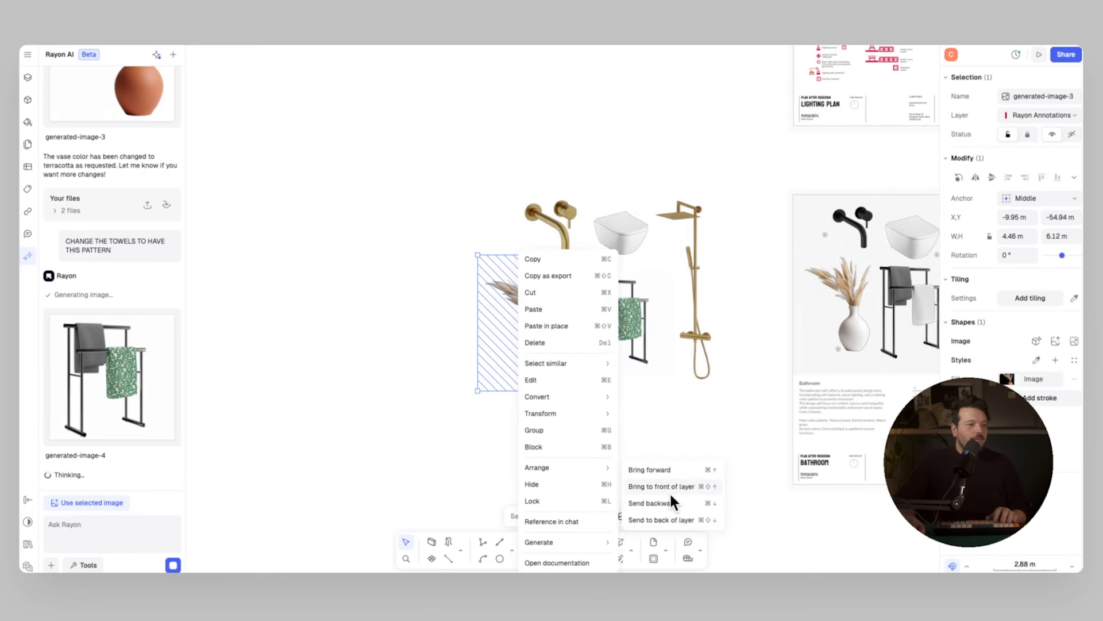
left_click(670, 491)
left_click_drag(547, 319, 644, 335)
scroll(673, 308, "up", 2)
Step: Bring the brass shower image to the front of its layer
right_click(712, 217)
mouse_move(771, 433)
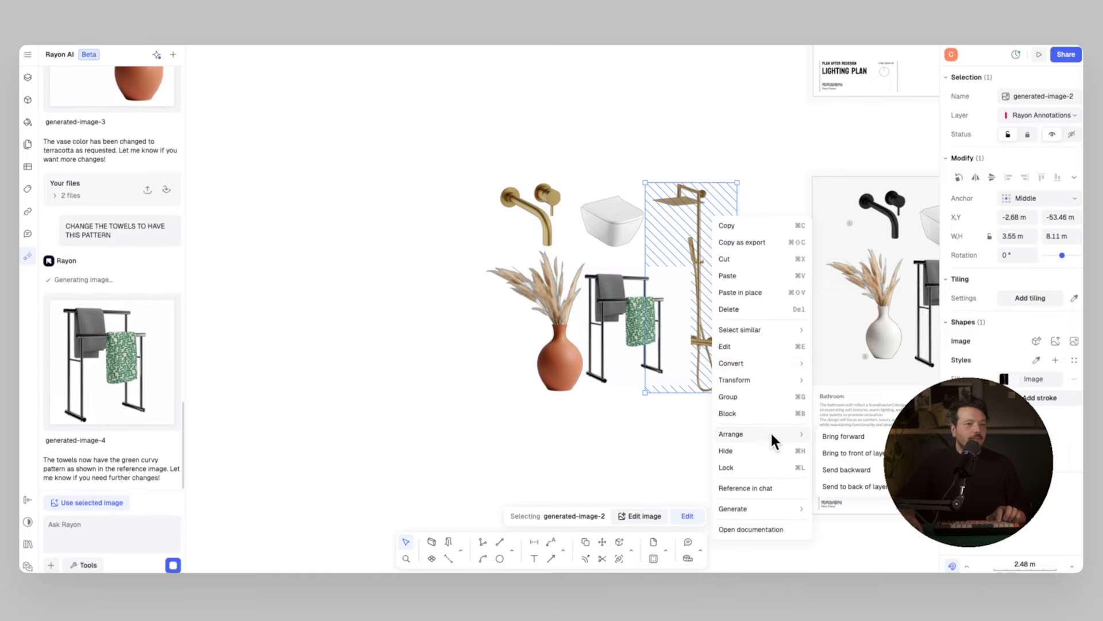
left_click(678, 455)
left_click(677, 456)
Step: Select all the restyled bathroom products and move them further left, away from the Bathroom sheet
scroll(629, 190, "right", 3)
left_click_drag(659, 154, 425, 369)
left_click_drag(501, 335, 389, 335)
scroll(552, 242, "up", 1)
left_click(565, 234)
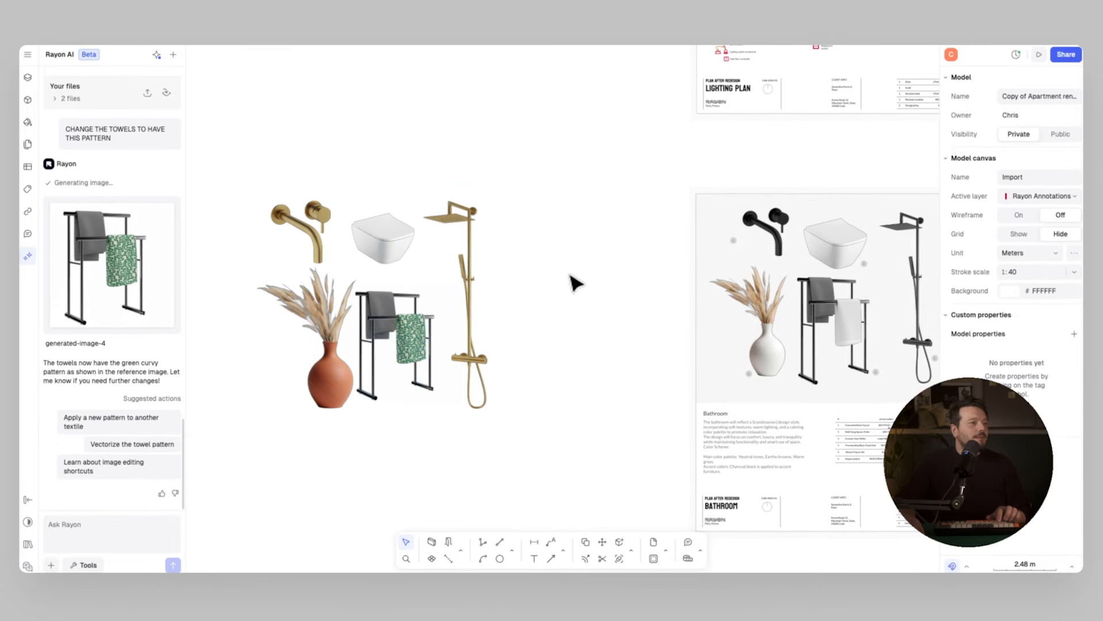
Step: Start a new Rayon AI chat and attach a screenshot of the bathroom rendering on the Bathroom sheet
scroll(611, 300, "right", 2)
scroll(697, 308, "up", 5, "ctrl")
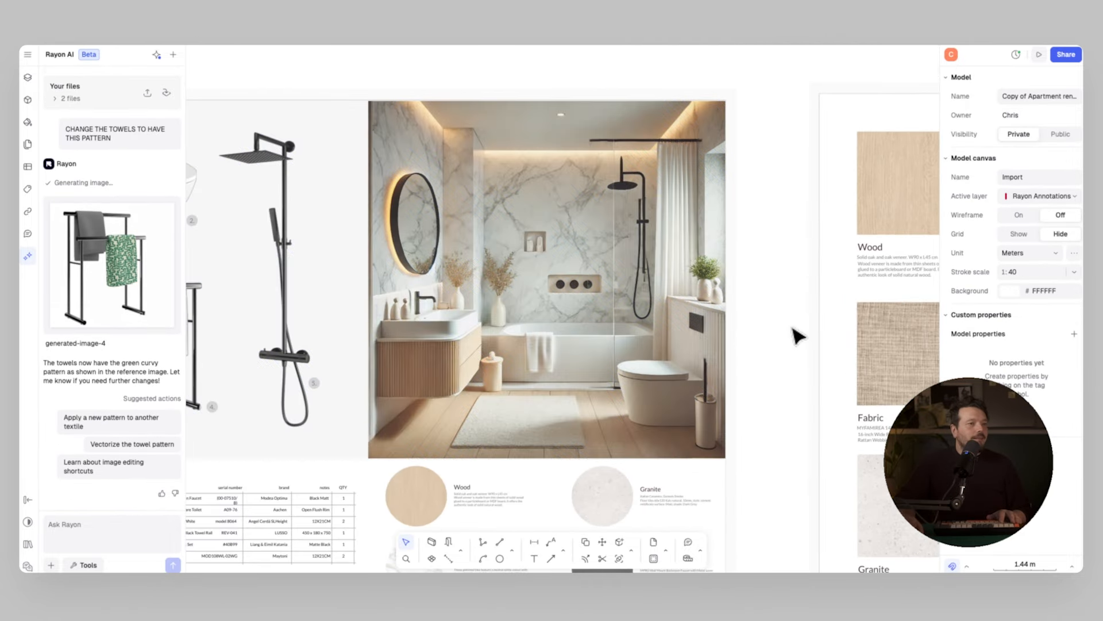
scroll(745, 330, "up", 2, "ctrl")
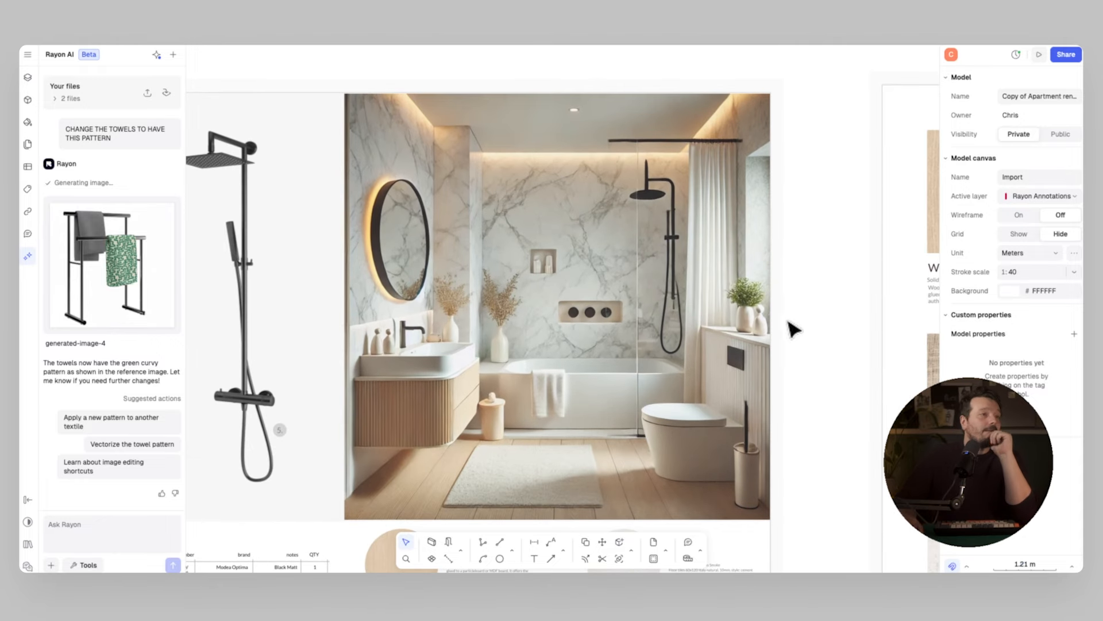
scroll(825, 381, "down", 2)
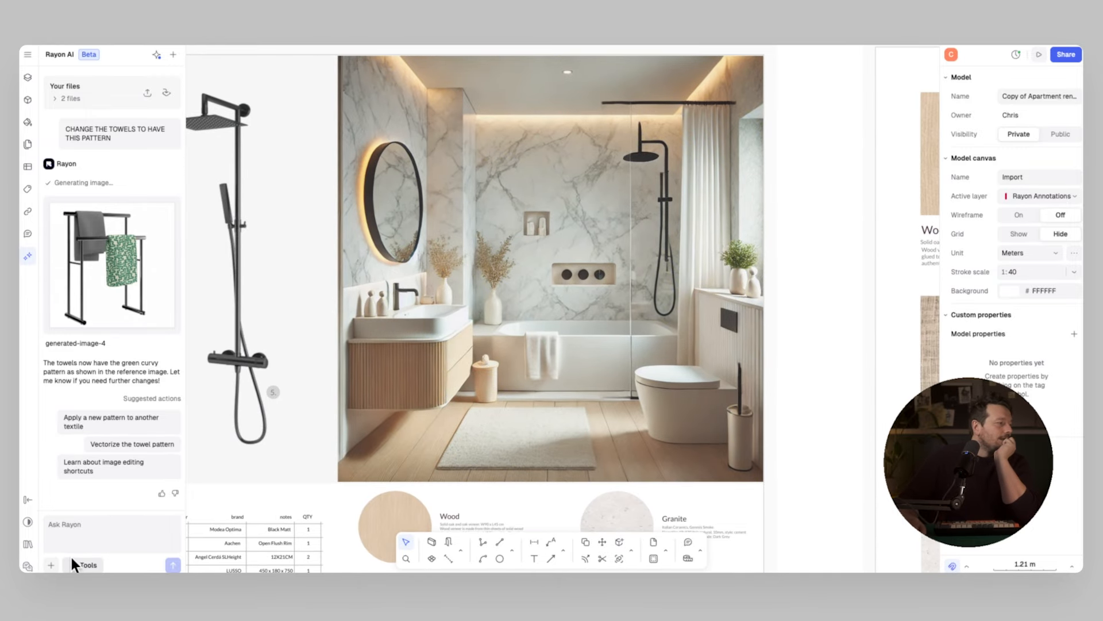
left_click(173, 55)
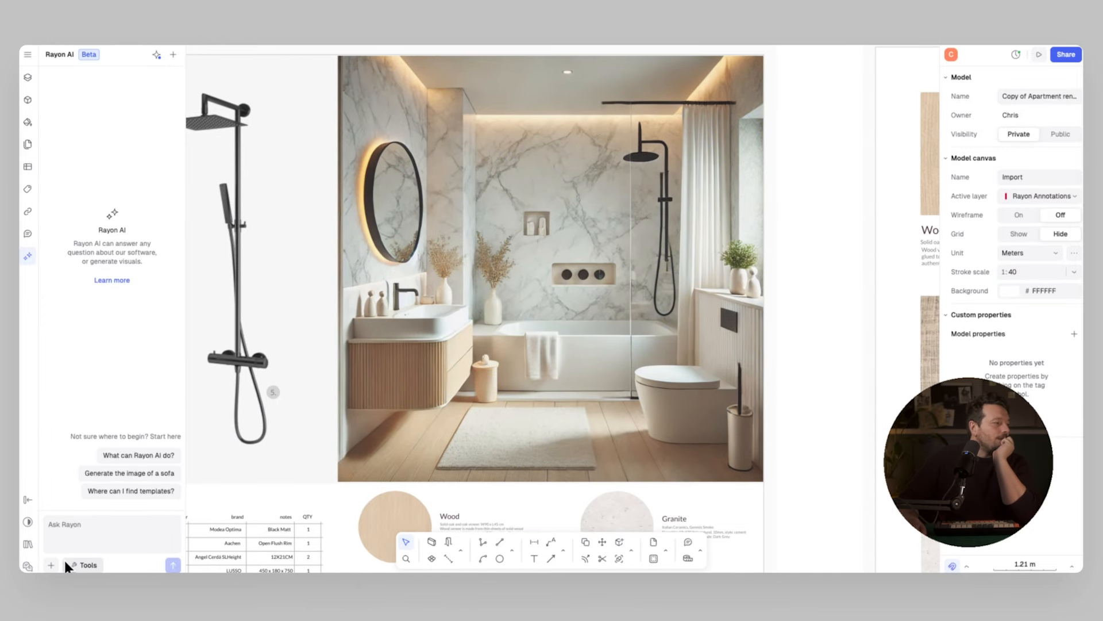
left_click(51, 564)
left_click(92, 529)
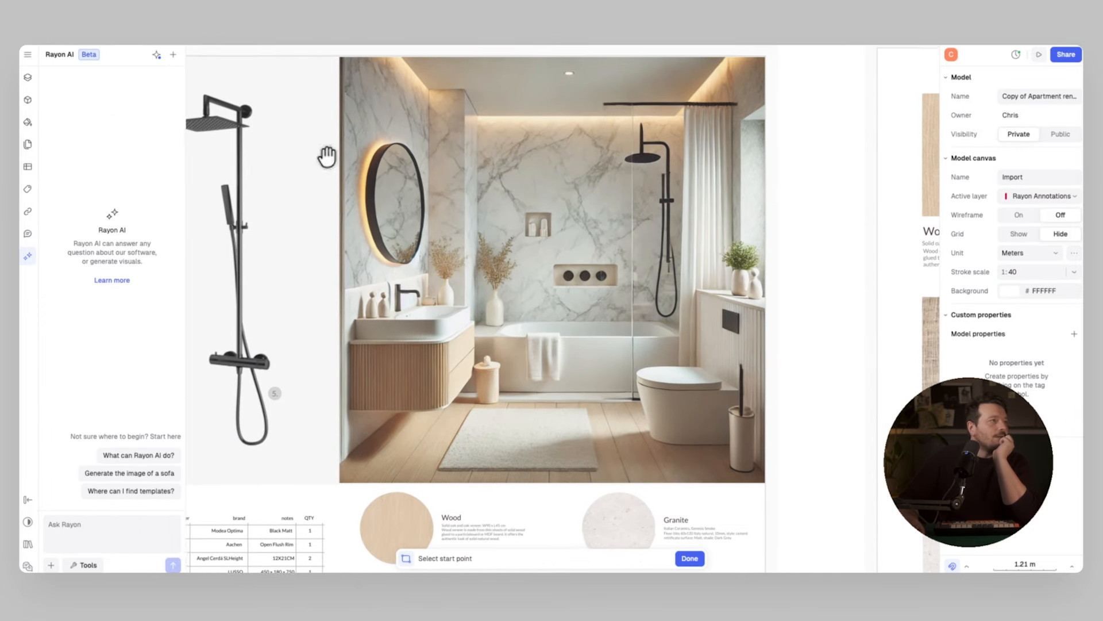
left_click(342, 62)
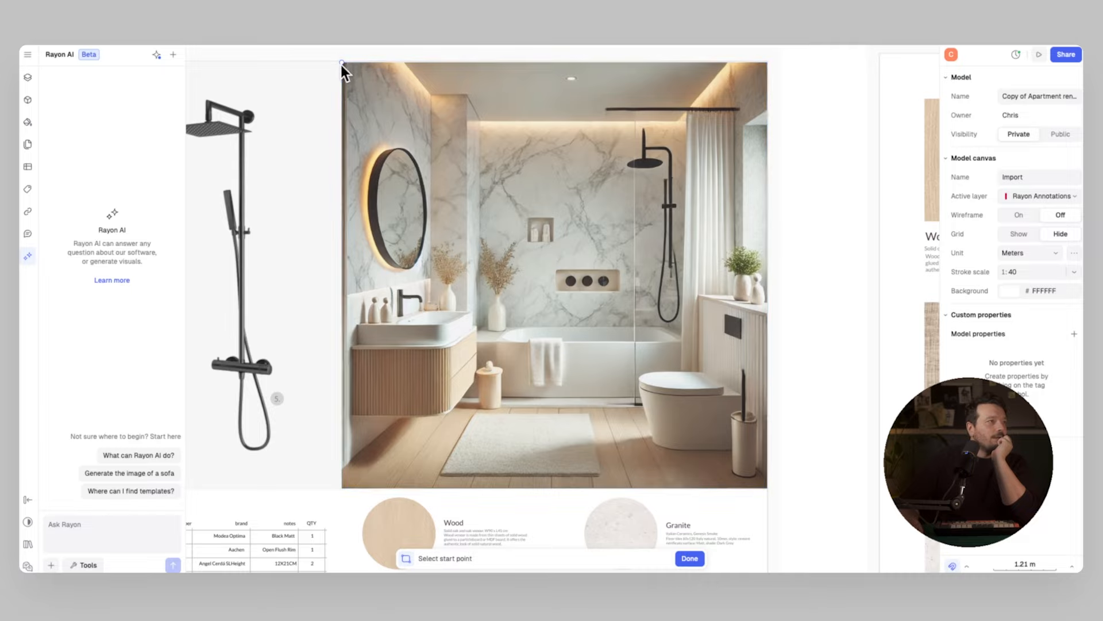
left_click(769, 488)
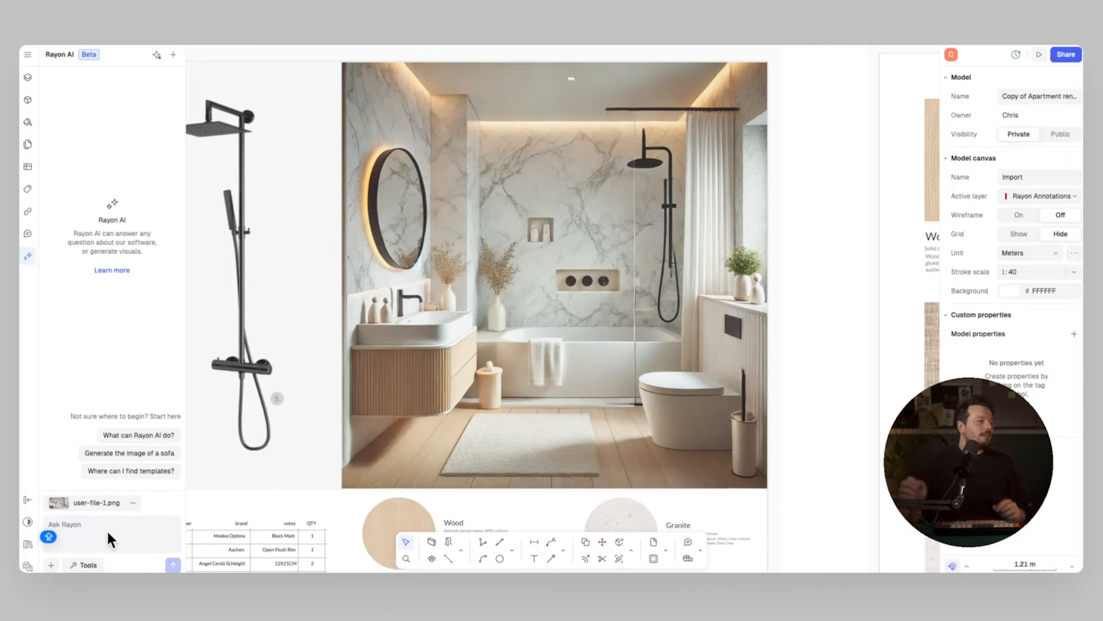
Step: Send the AI prompt "CHANGE THE MARBLE TO BE A TERRACOTTA POLISHED PLASTER" for the bathroom rendering
type("qHANGE THE MARBLE TO BE A T")
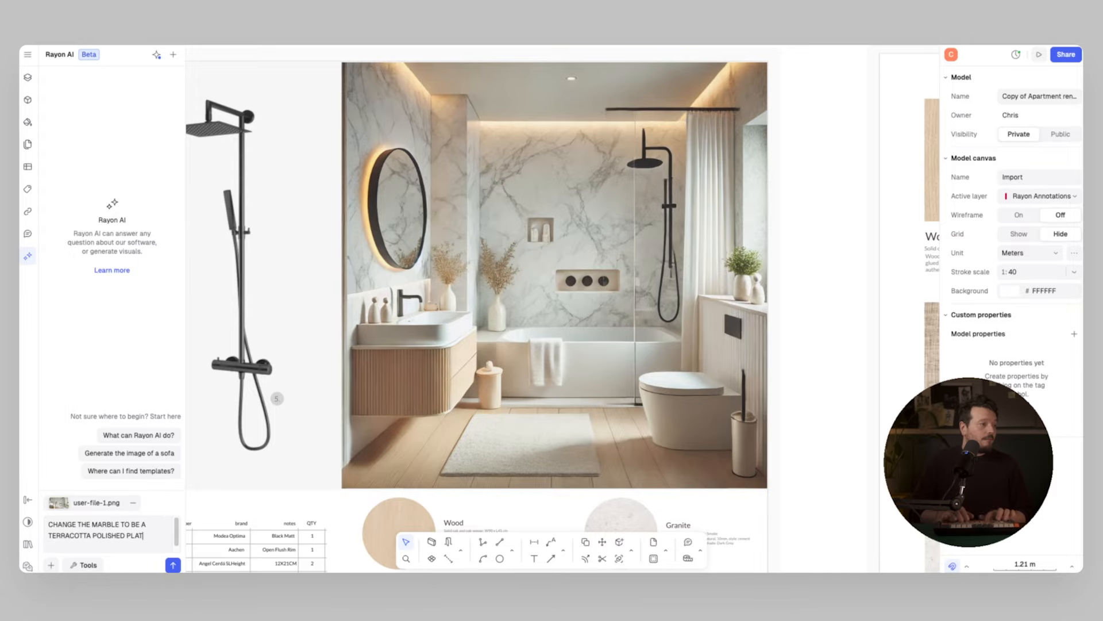
type("ER")
key("Return")
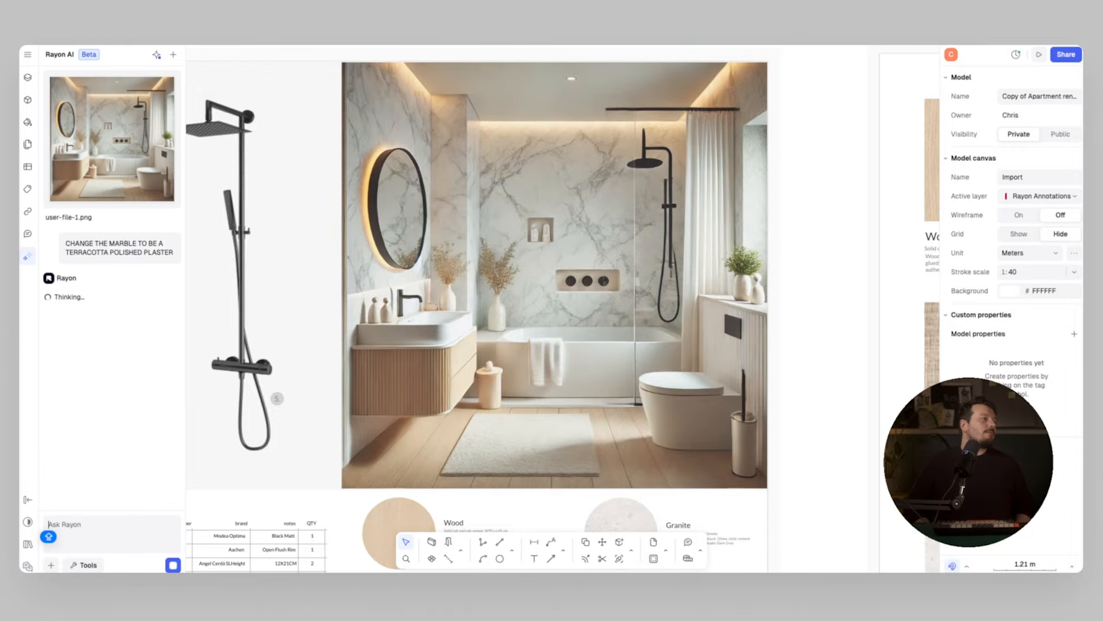
Step: Insert the generated terracotta bathroom image and place it left of the restyled products, aligned with the Bathroom sheet's upper edge
left_click(113, 375)
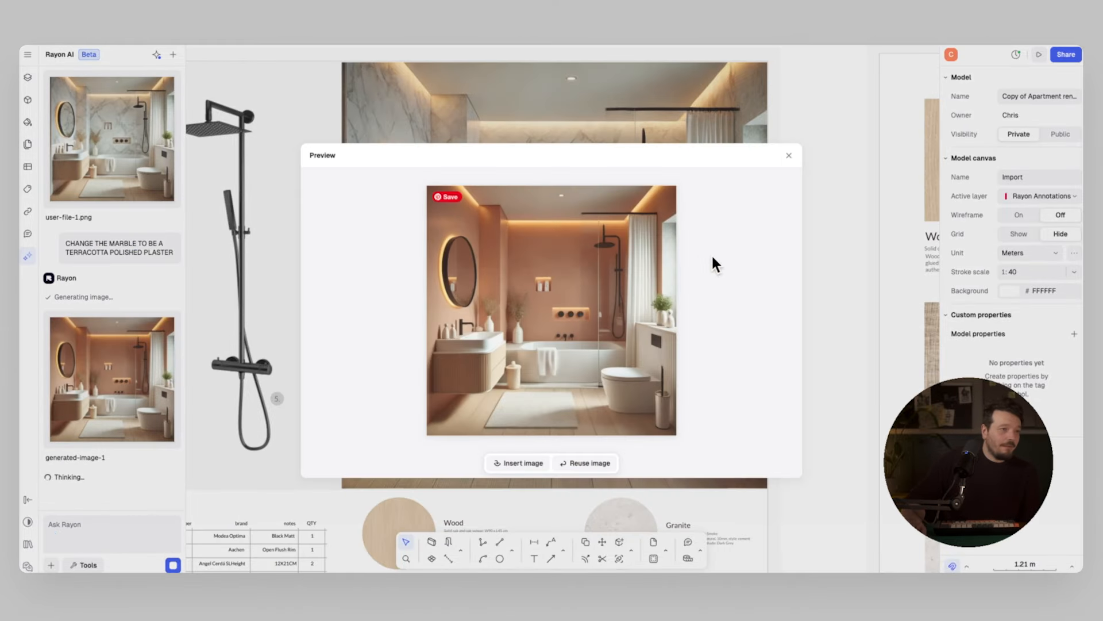
left_click(520, 463)
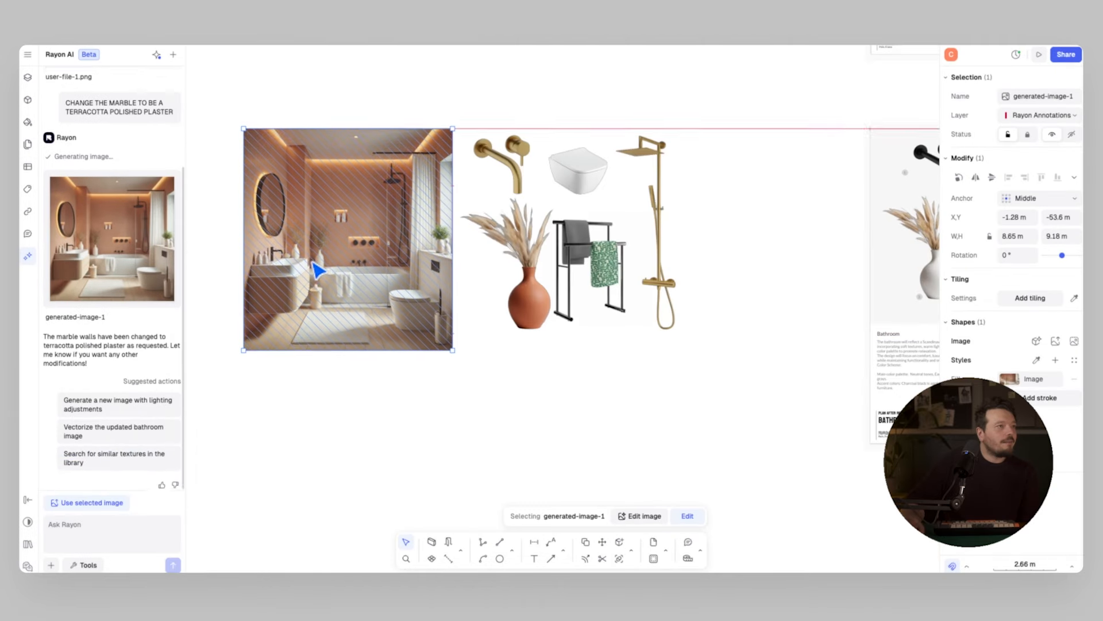
left_click(344, 87)
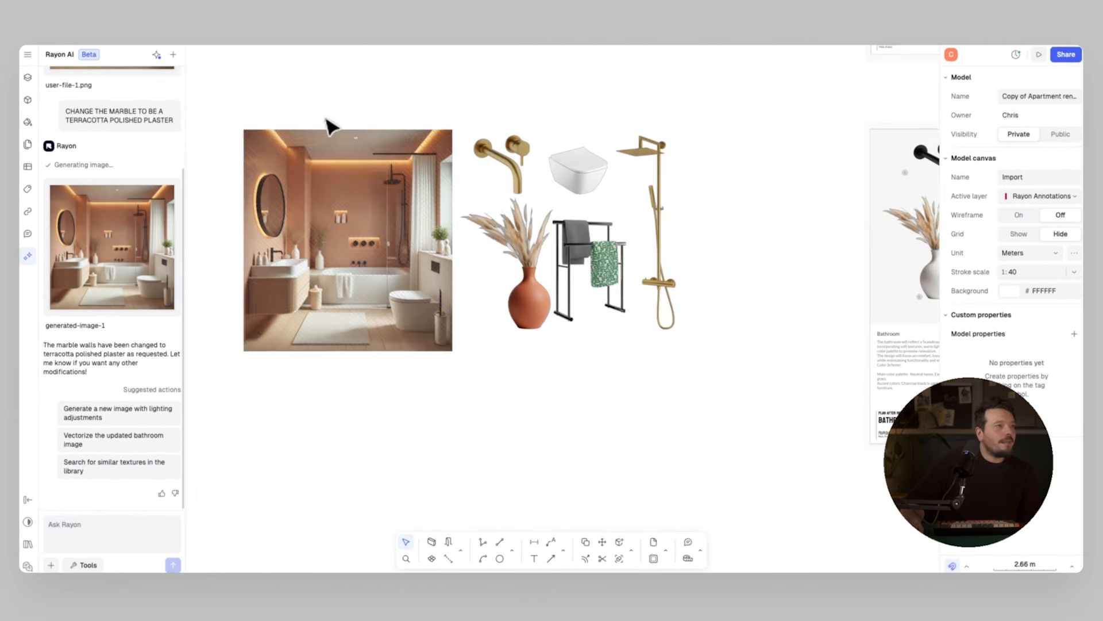
Step: Reference the terracotta bathroom image in the current AI chat
scroll(449, 236, "up", 5)
scroll(454, 244, "down", 5)
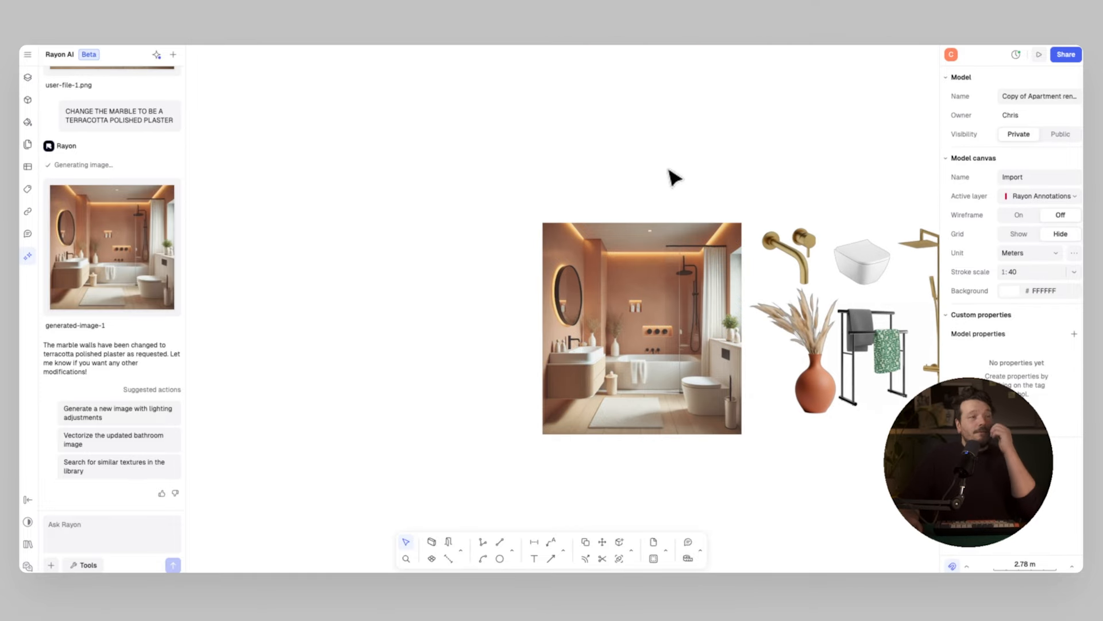
scroll(642, 329, "up", 5)
scroll(642, 329, "down", 3)
right_click(570, 270)
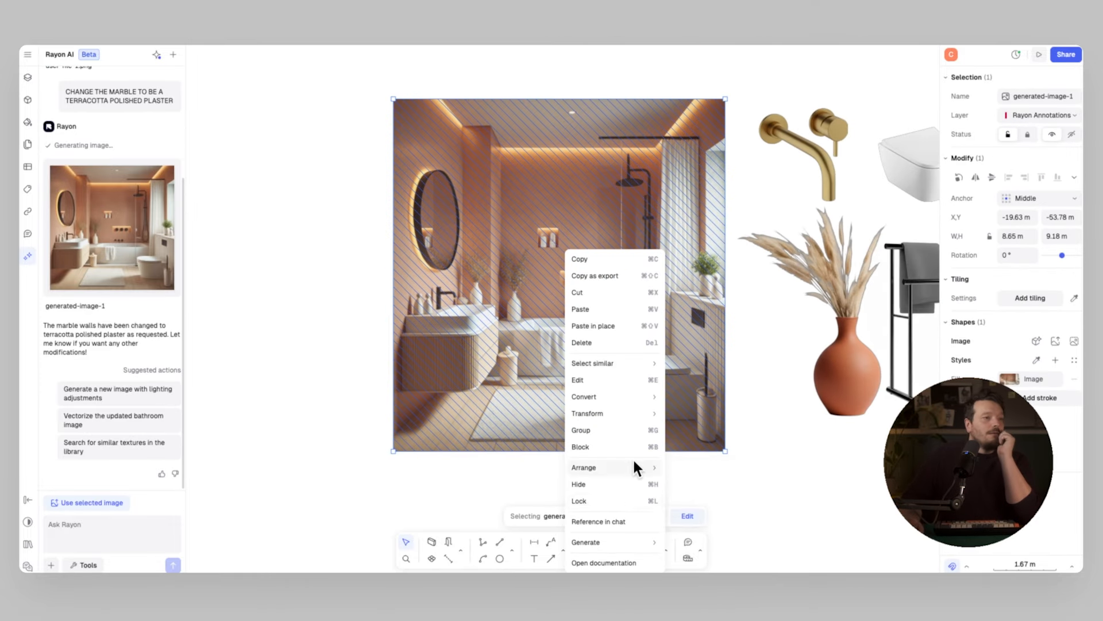
left_click(605, 515)
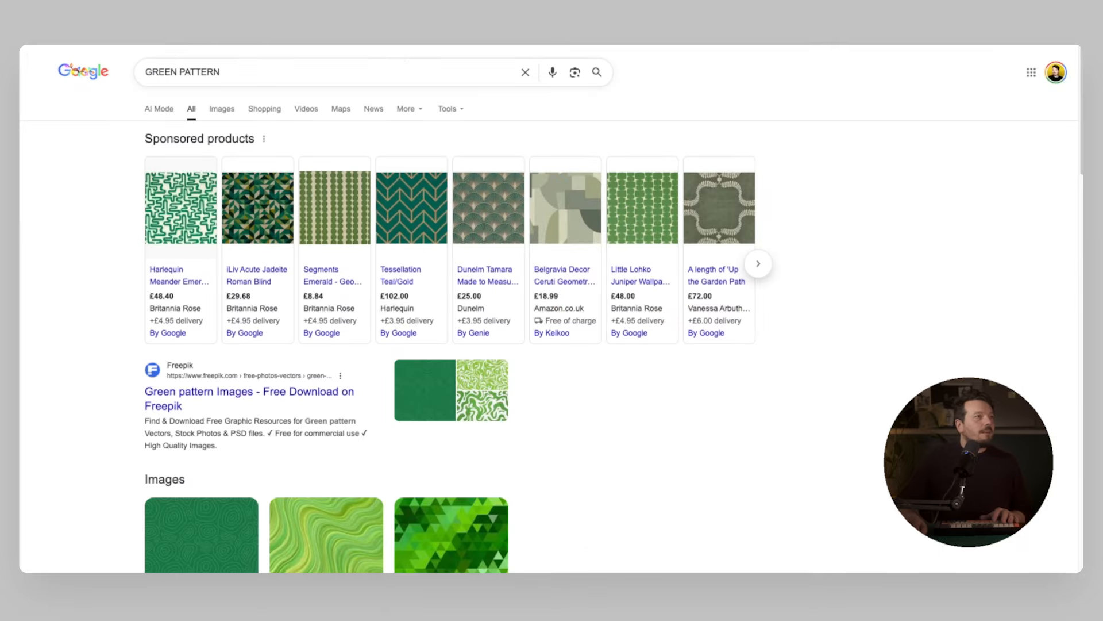
Step: Switch to Google and search for "GREEN TERRAZO"
double_click(195, 71)
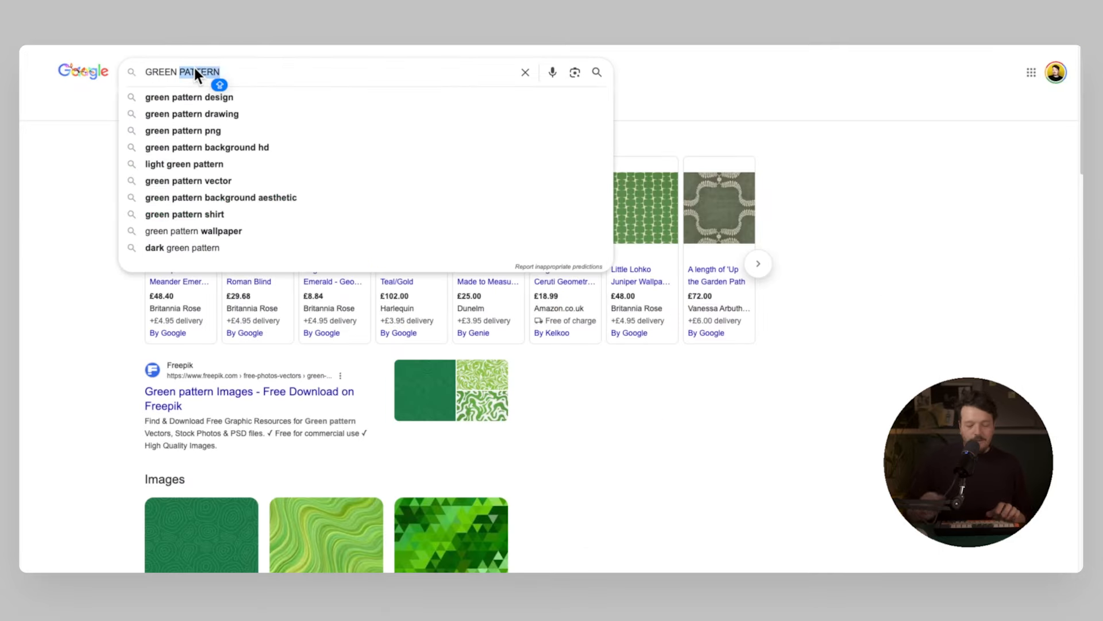
type("MA")
key("BackSpace")
key("BackSpace")
type("TERRAZO")
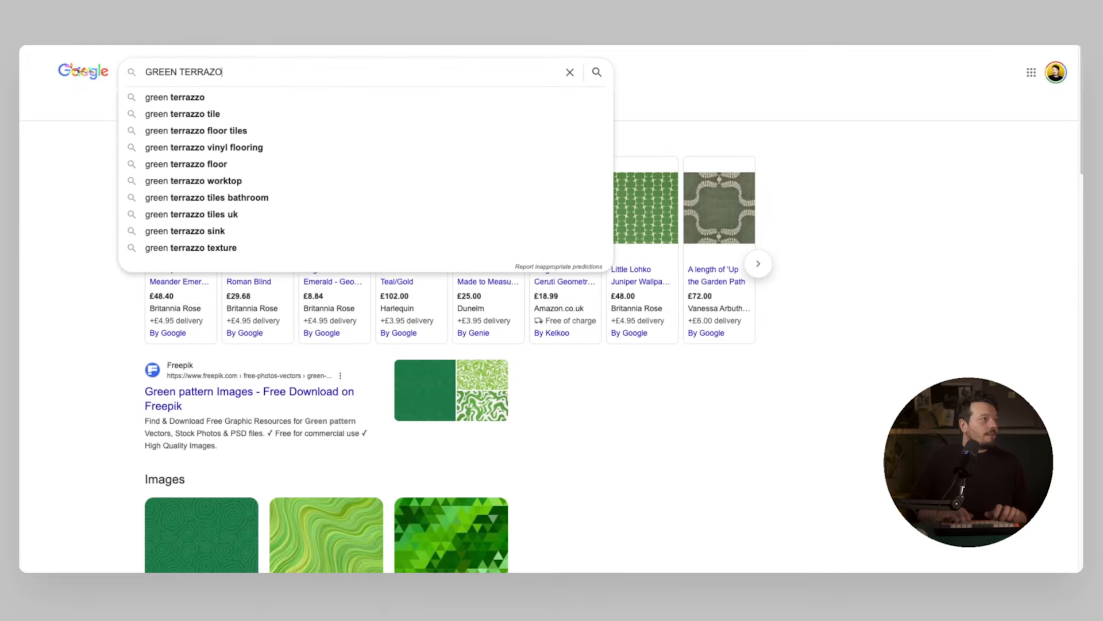
key("Return")
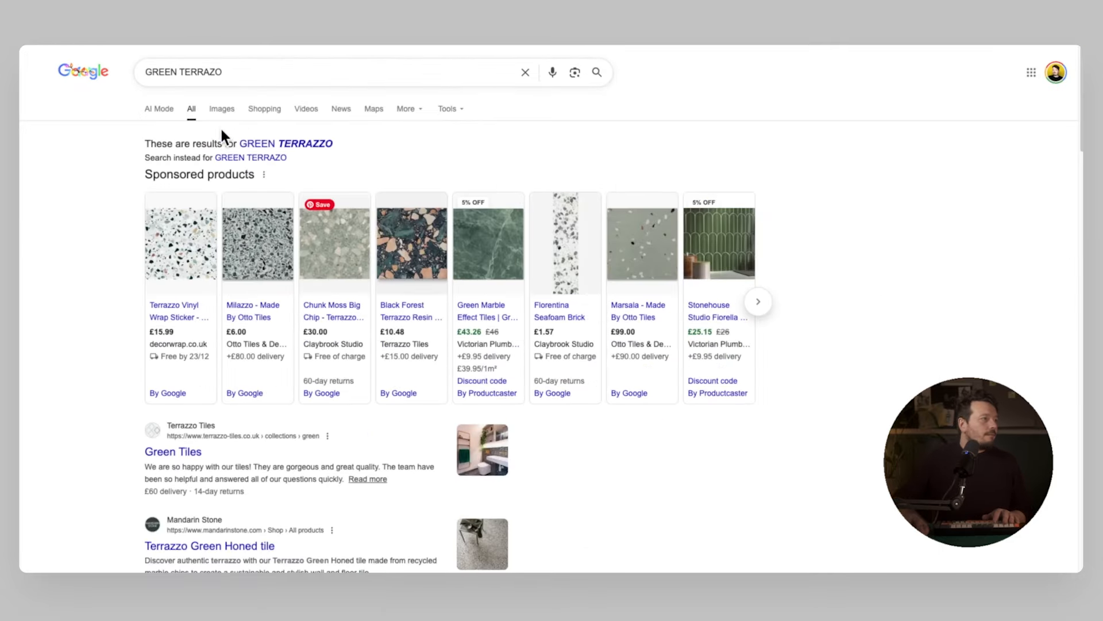
Step: Open the Black Forest Terrazzo Resin product page, dismiss the cookie notice and copy the tile image
left_click(424, 233)
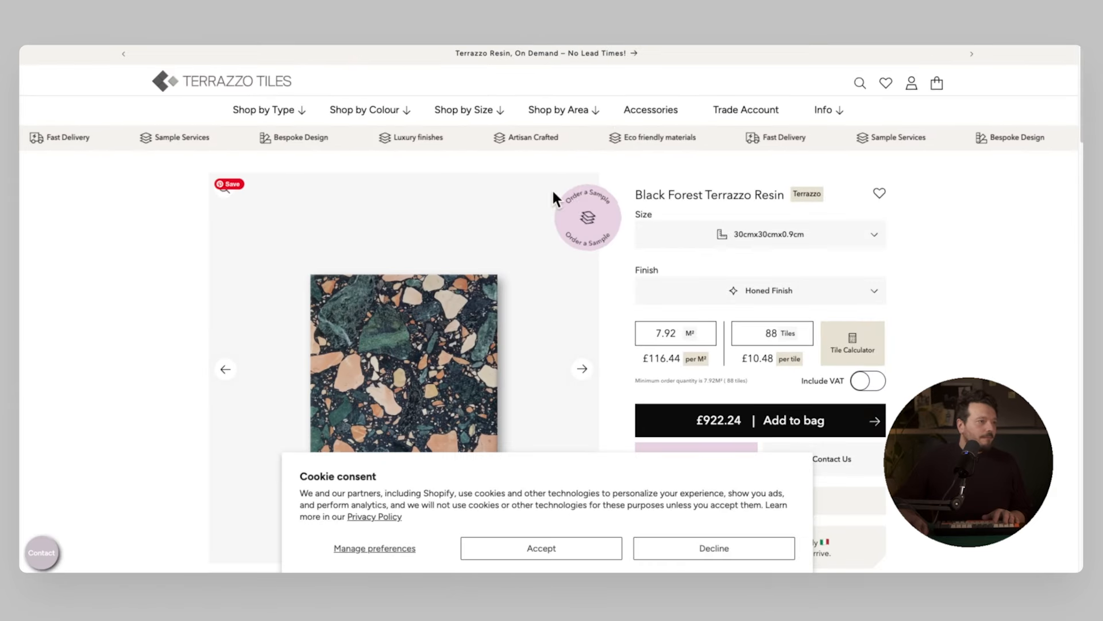
left_click(522, 553)
scroll(698, 320, "down", 1)
left_click(730, 279)
right_click(385, 295)
left_click(422, 322)
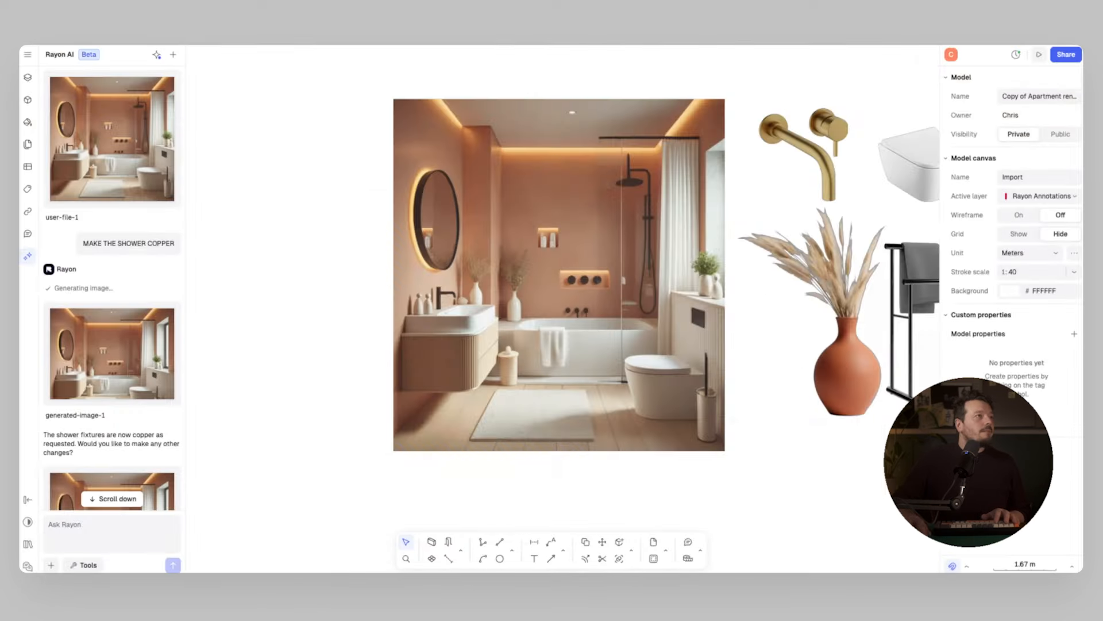
Step: Switch back to Rayon, paste the terrazzo tile image and place it left of the terracotta bathroom image
key("ctrl+v")
left_click_drag(576, 320, 219, 197)
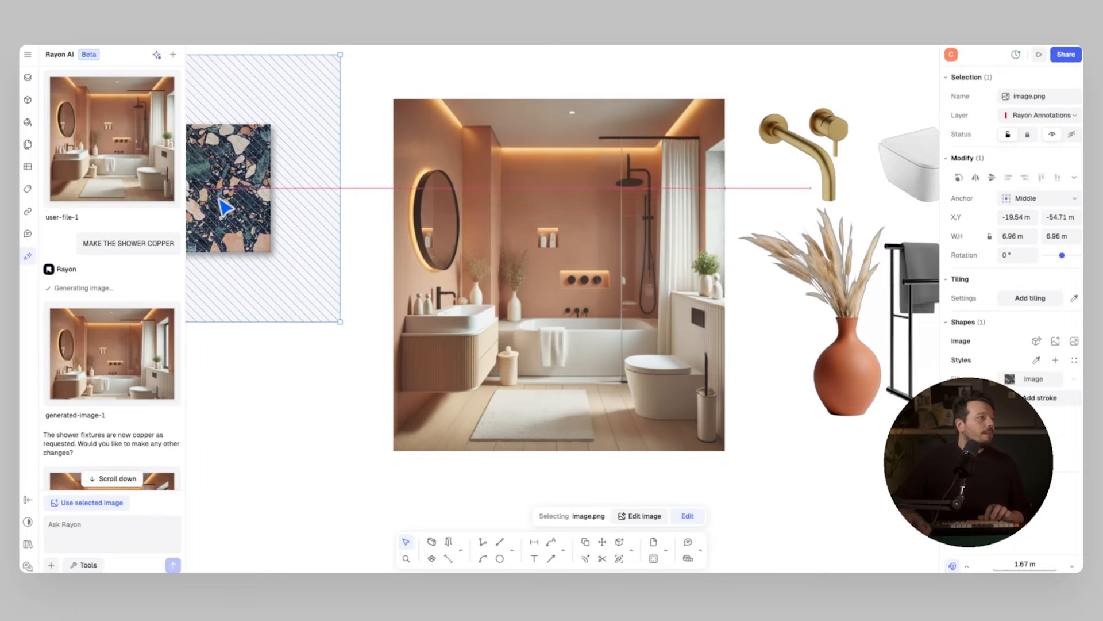
scroll(220, 197, "left", 4)
left_click(553, 79)
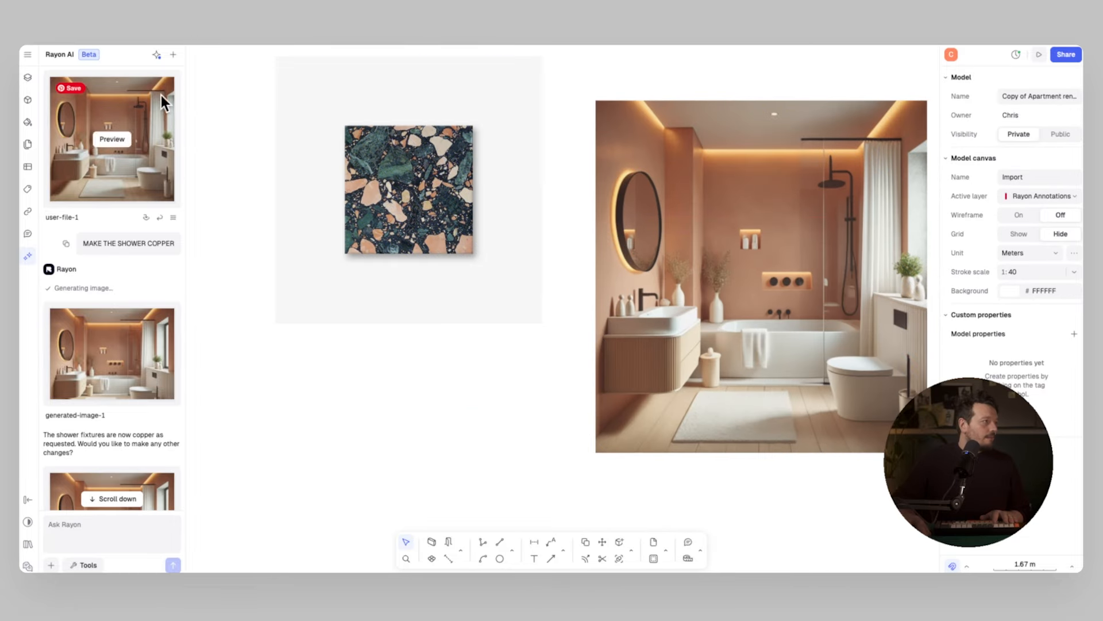
Step: Start a new AI chat and attach the terracotta bathroom image plus a screenshot of the terrazzo tile
left_click(173, 54)
right_click(718, 309)
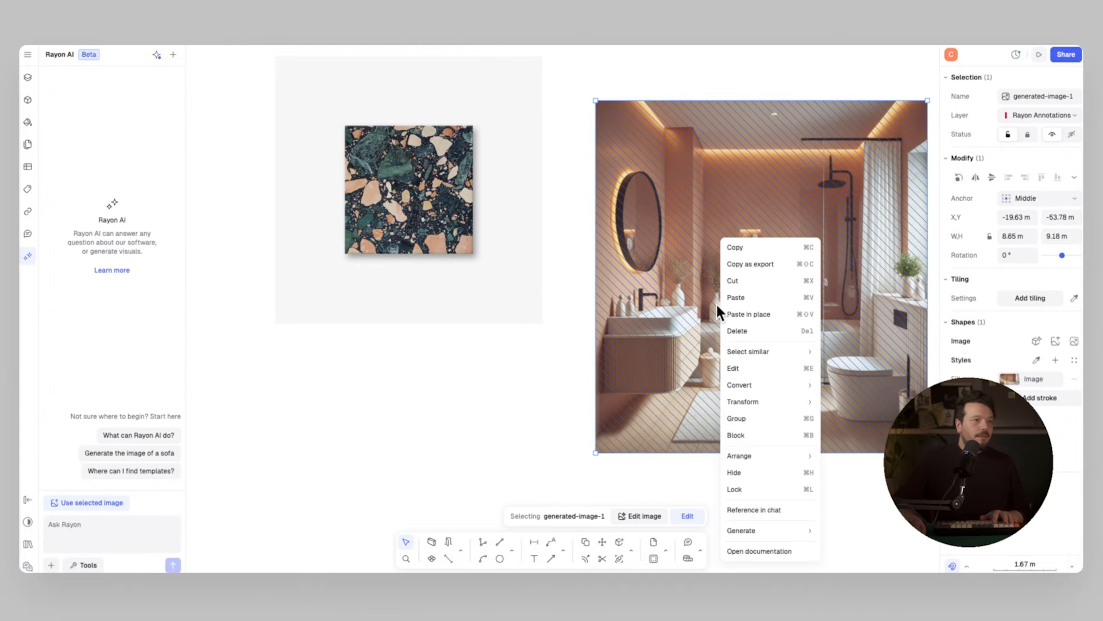
left_click(754, 509)
left_click(51, 564)
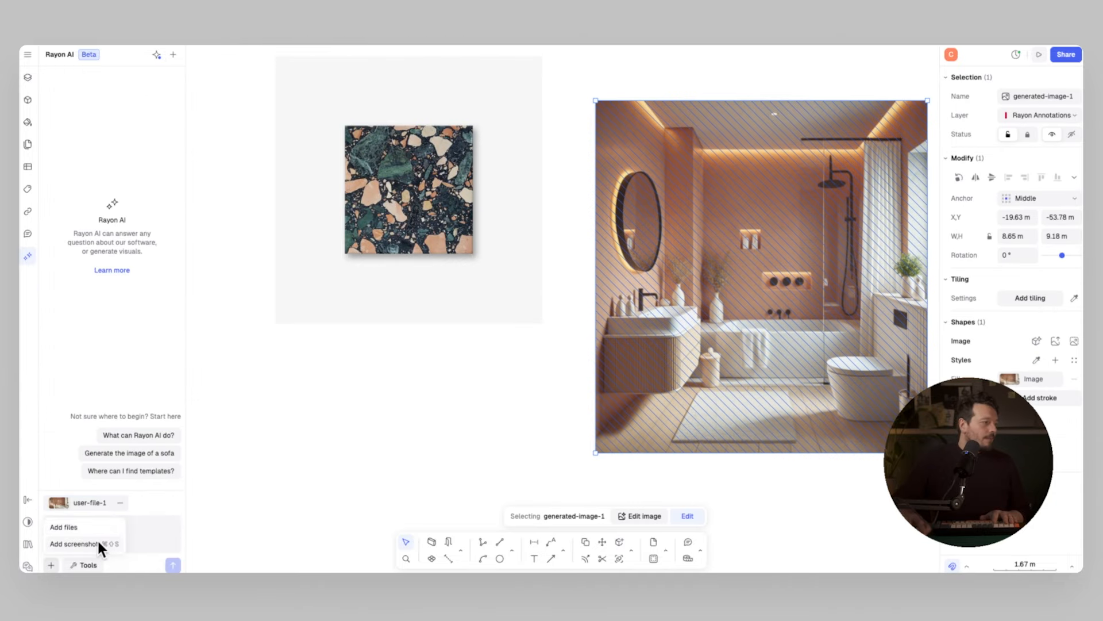
left_click(74, 544)
left_click_drag(346, 126, 472, 253)
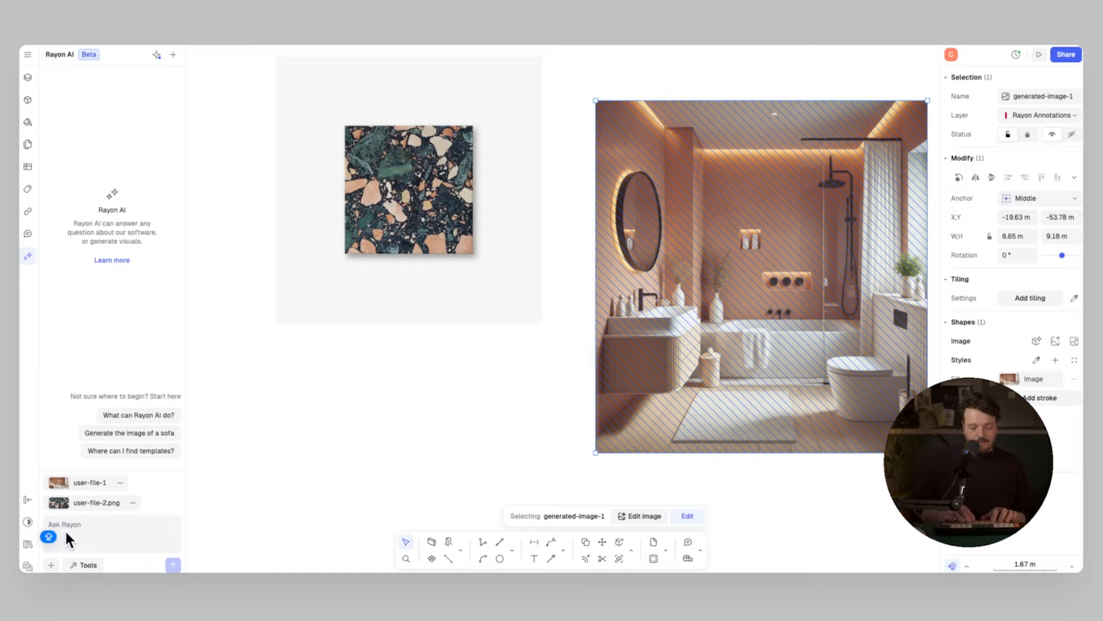
Step: Send the AI prompt "MAKE THE FLOOR THIS GREEN TERRAZO" for the bathroom image
type("MAKE THE F")
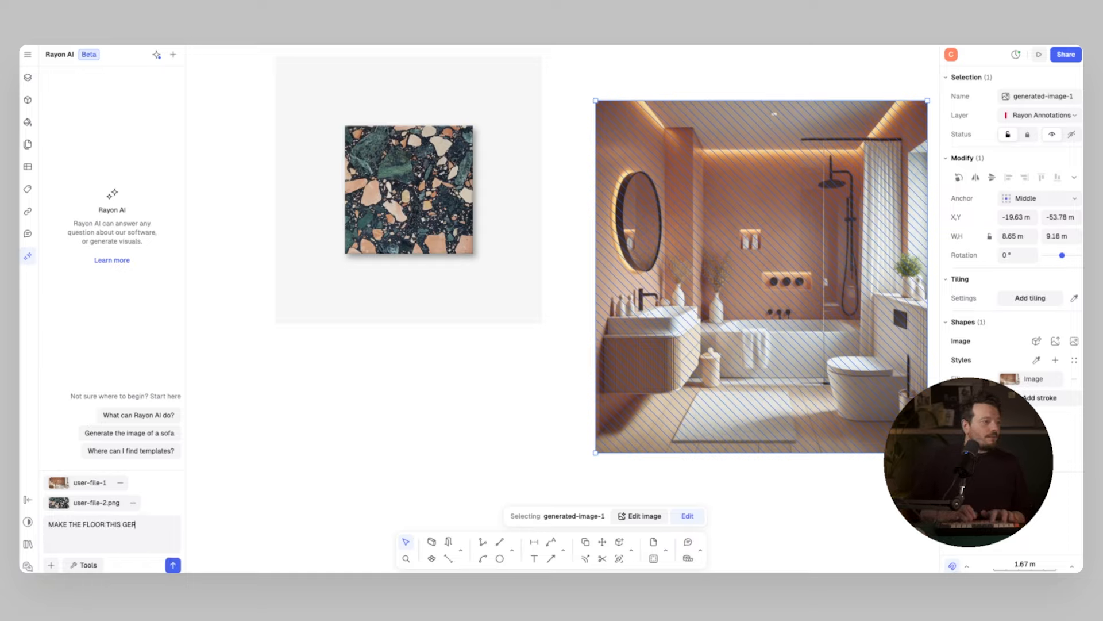
type("LOOR THIS GREEN TERRAZOZ")
key("Return")
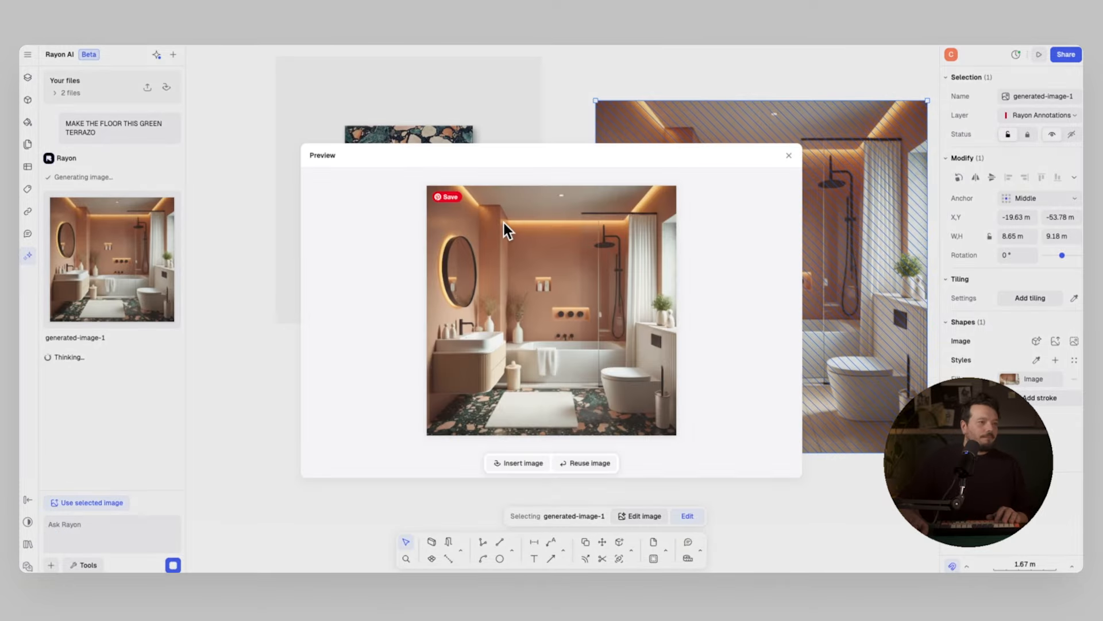
Step: Insert the generated terrazzo-floor bathroom image in place of the earlier terracotta version, beside the restyled products
left_click(519, 462)
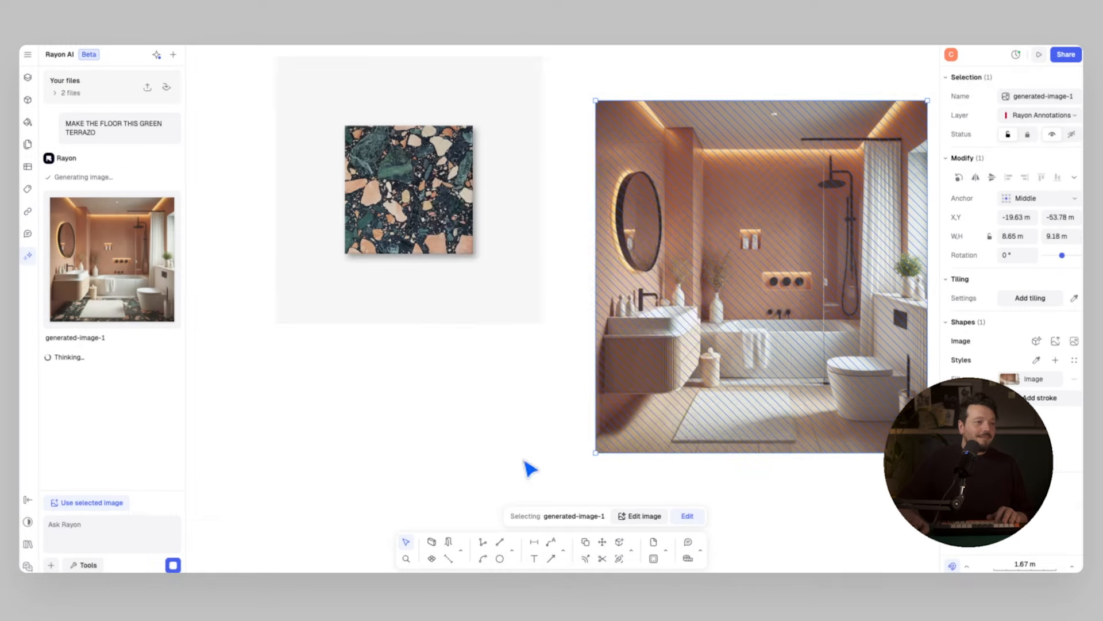
left_click(806, 264)
key("Delete")
left_click_drag(574, 381, 736, 262)
scroll(546, 288, "down", 2, "ctrl")
scroll(574, 301, "right", 3)
left_click_drag(635, 316, 752, 428)
Step: Crop the terrazzo image to the tile alone, about 3.15 by 3.2 m, and place it as a swatch beneath the vase
left_click(315, 253)
scroll(345, 242, "left", 5)
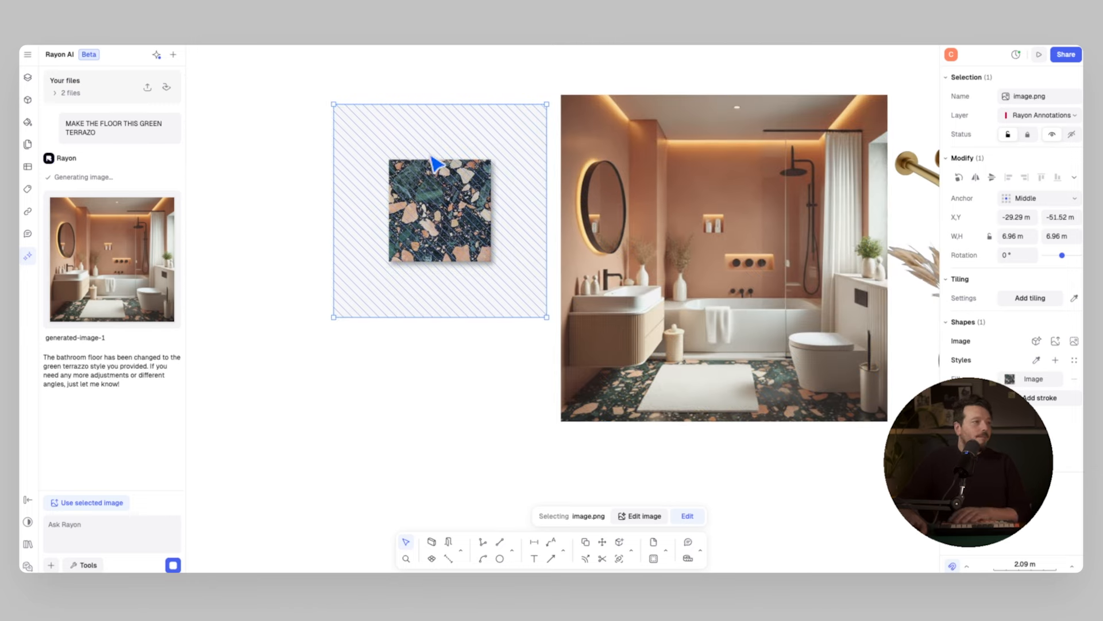
left_click_drag(443, 104, 446, 162)
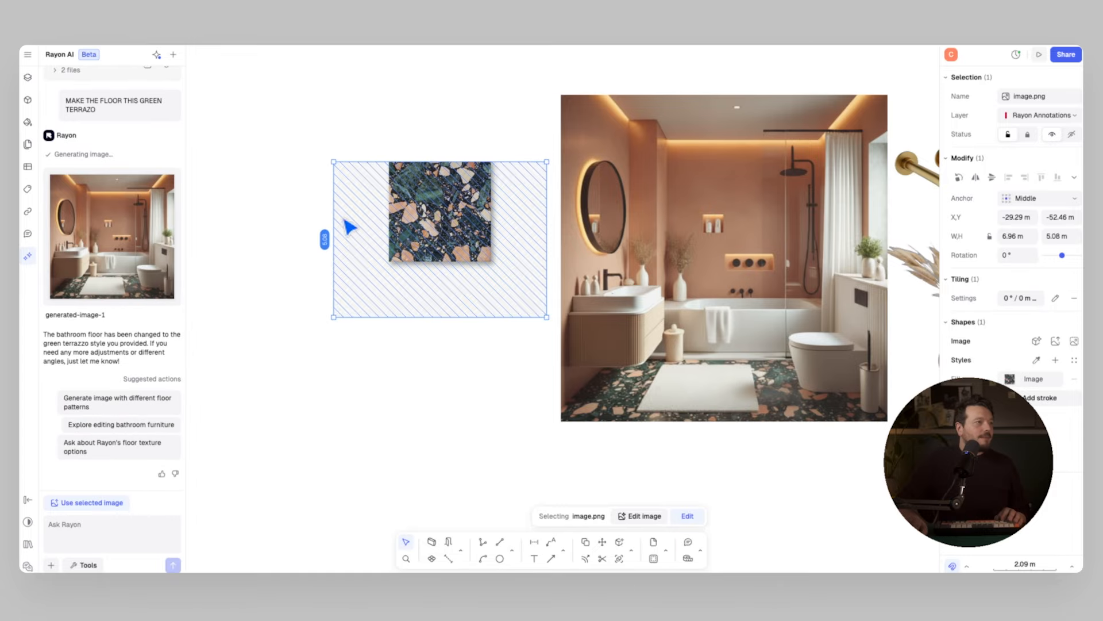
left_click_drag(333, 212, 391, 212)
left_click_drag(547, 210, 487, 210)
left_click_drag(459, 318, 458, 260)
scroll(303, 232, "down", 1)
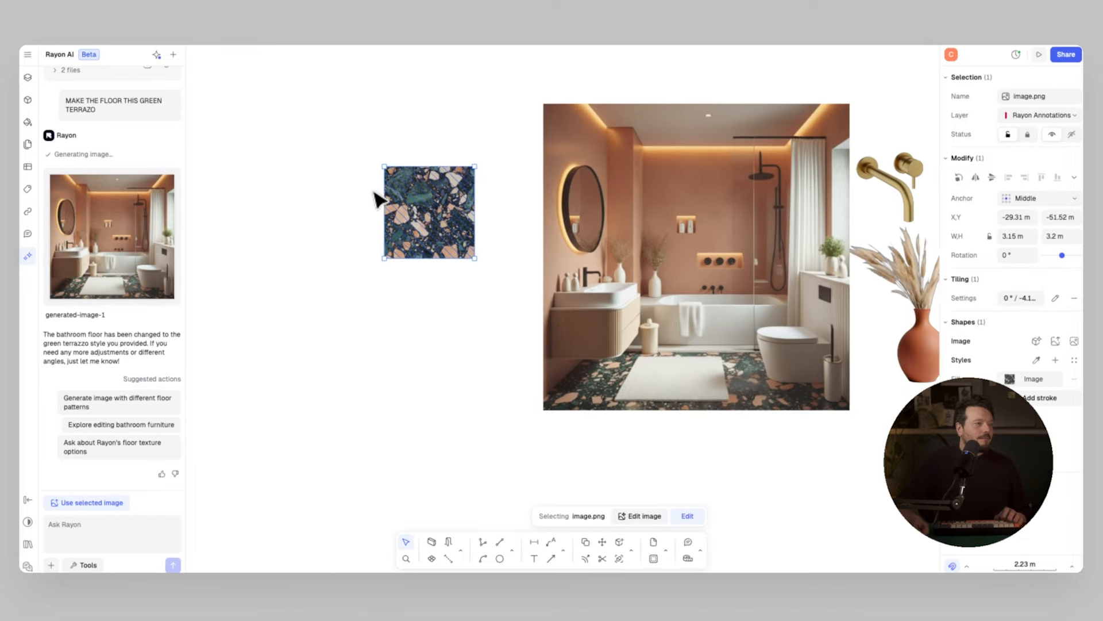
middle_click_drag(446, 131, 310, 144)
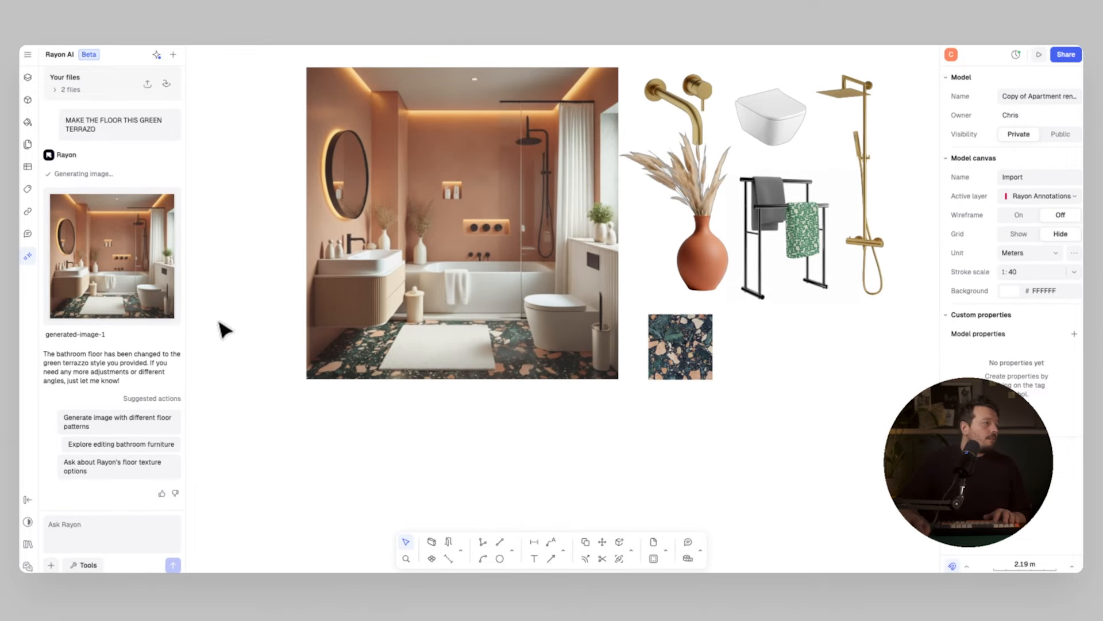
Step: Reference the terrazzo-floor bathroom image in the chat and send the prompt "MAKE A TERRACOTTA MATERIAL SWATCH THAT MATCHS THIS IMAGE"
left_click(537, 315)
right_click(537, 315)
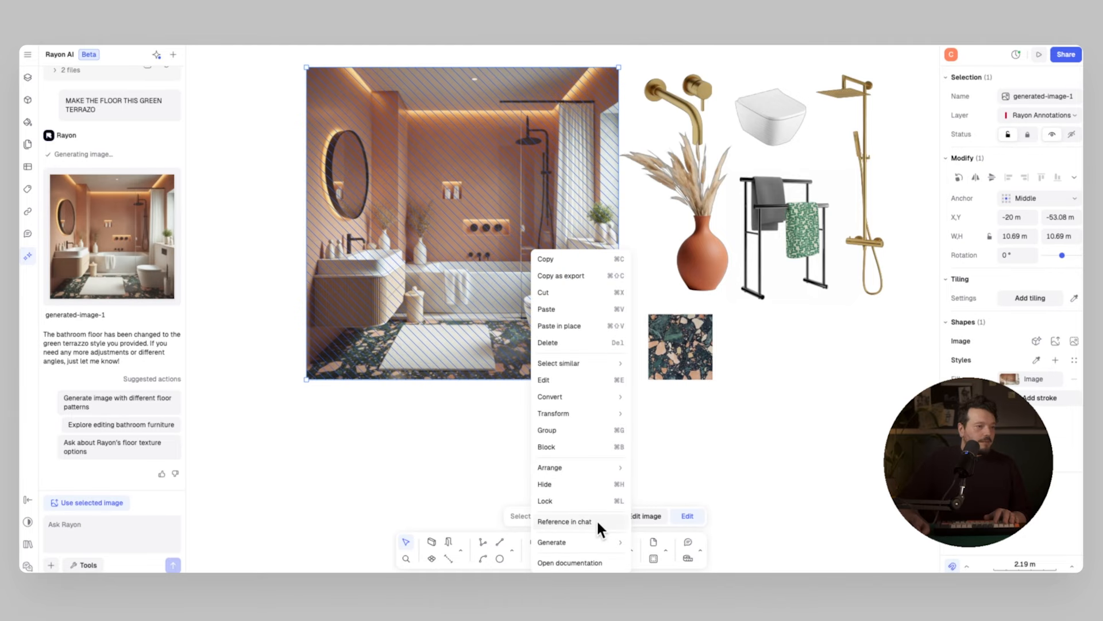
left_click(600, 526)
type("M")
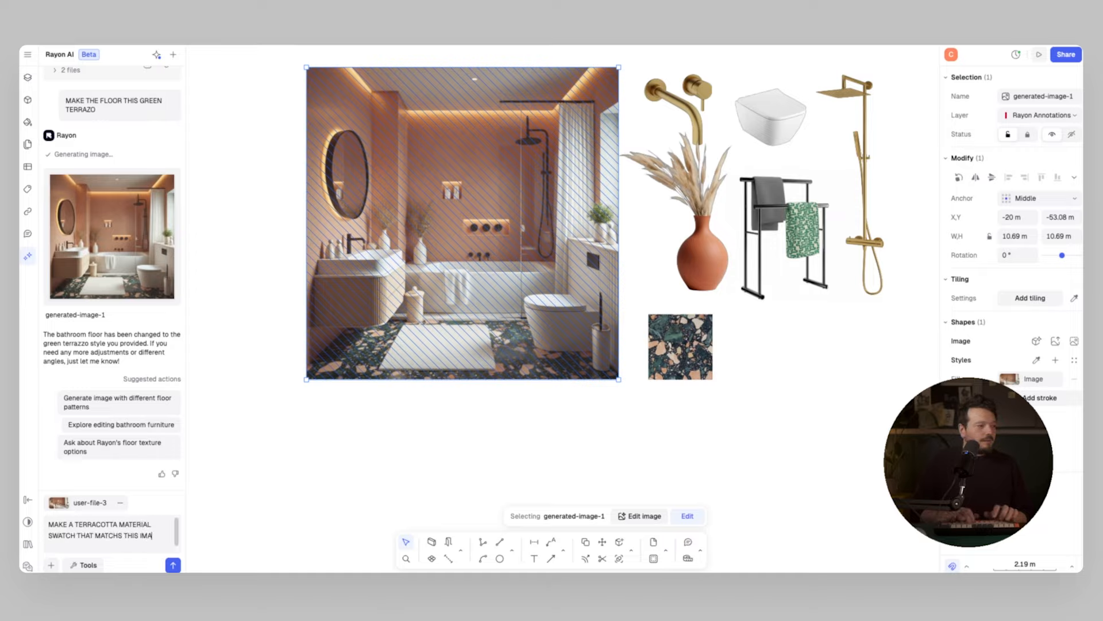
key("Return")
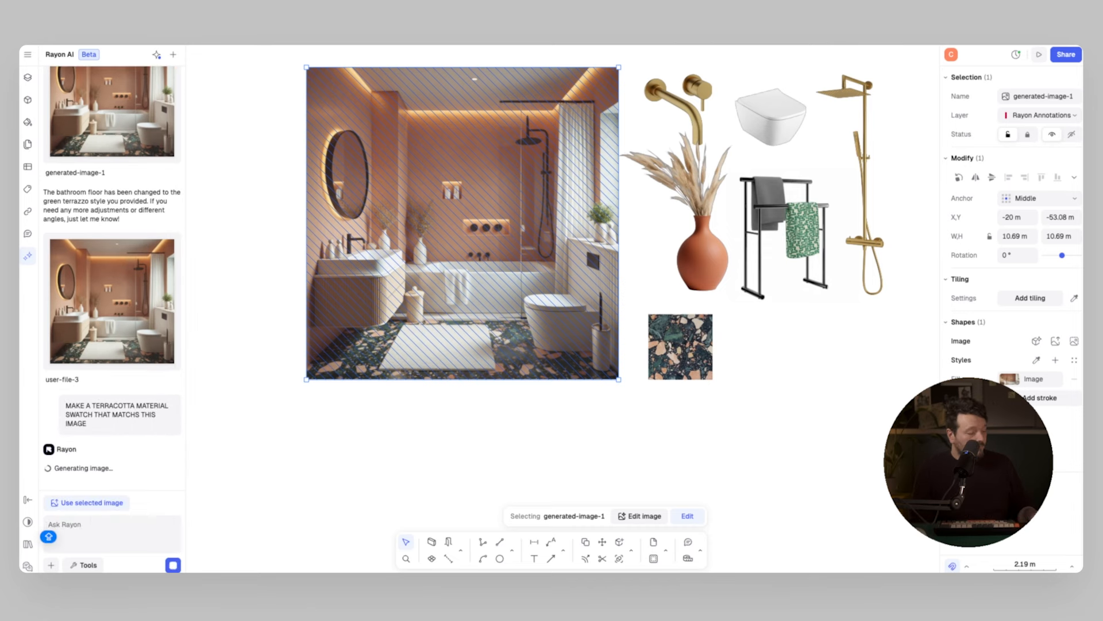
Step: Insert the generated terracotta swatch, cropped of its grey border, at about 2.22 by 2.24 m to the right of the terrazzo swatch
left_click(111, 381)
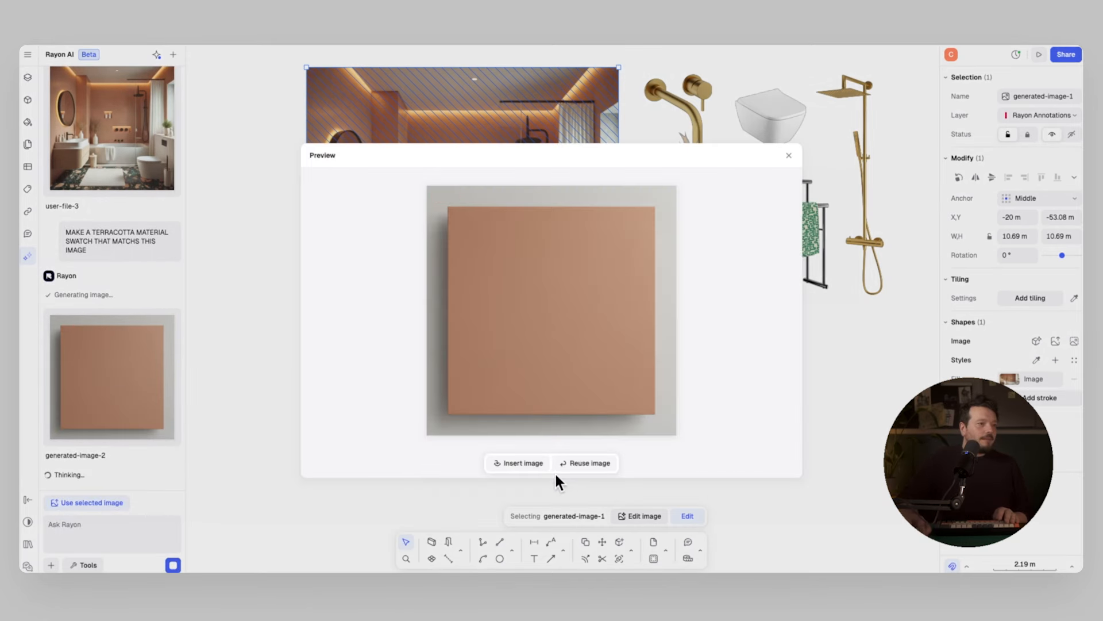
left_click(519, 463)
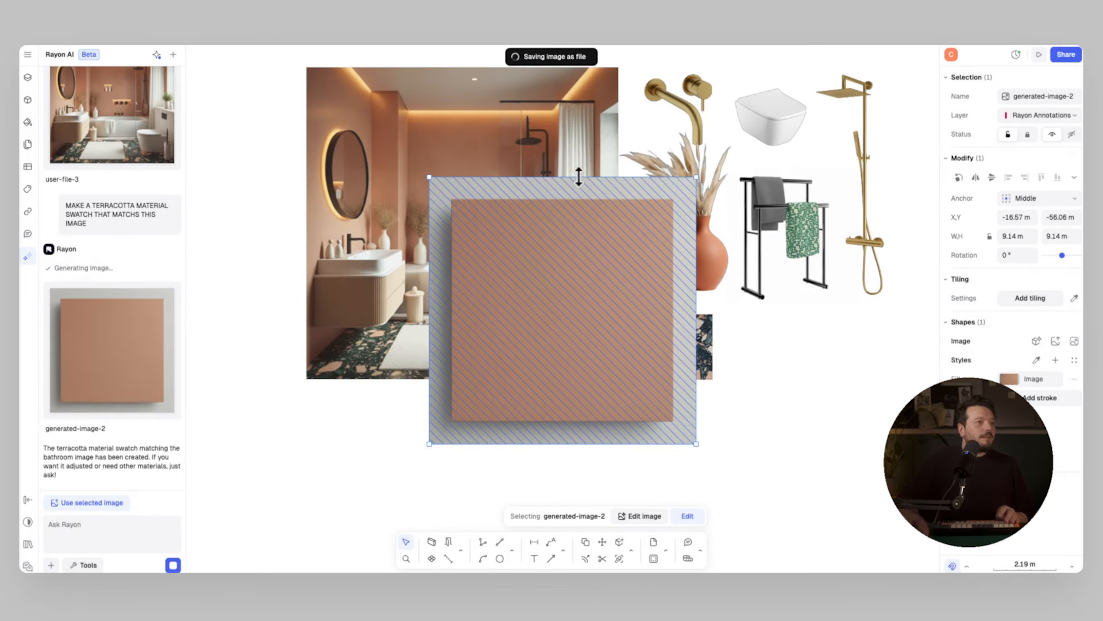
left_click_drag(578, 177, 579, 207)
left_click_drag(431, 256, 463, 256)
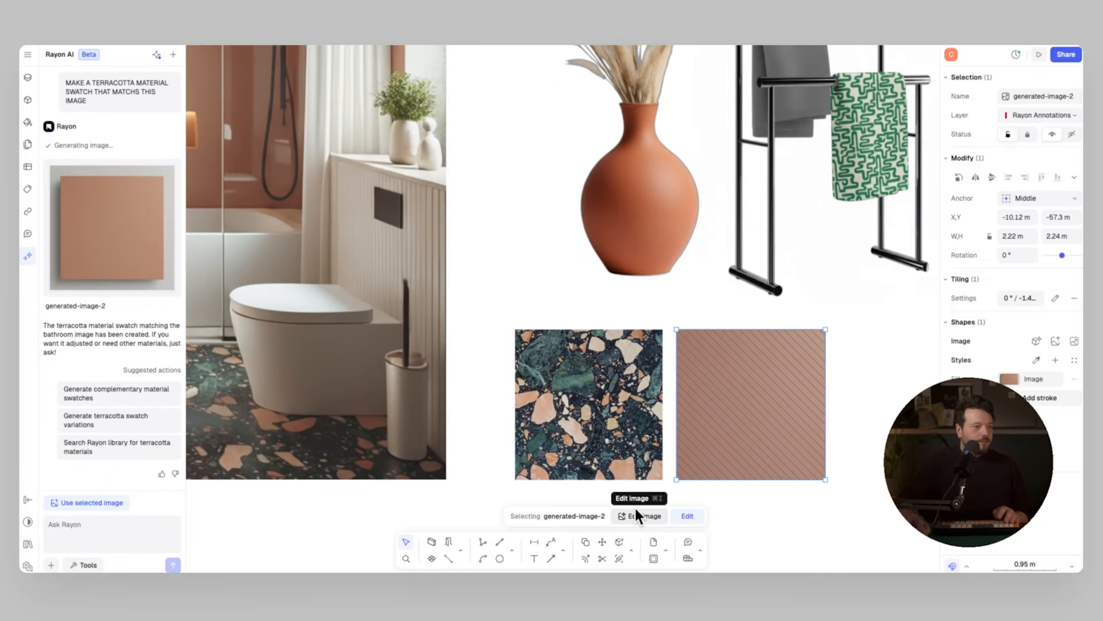
Step: Brighten the terracotta swatch by raising its exposure in the image editor
left_click(636, 511)
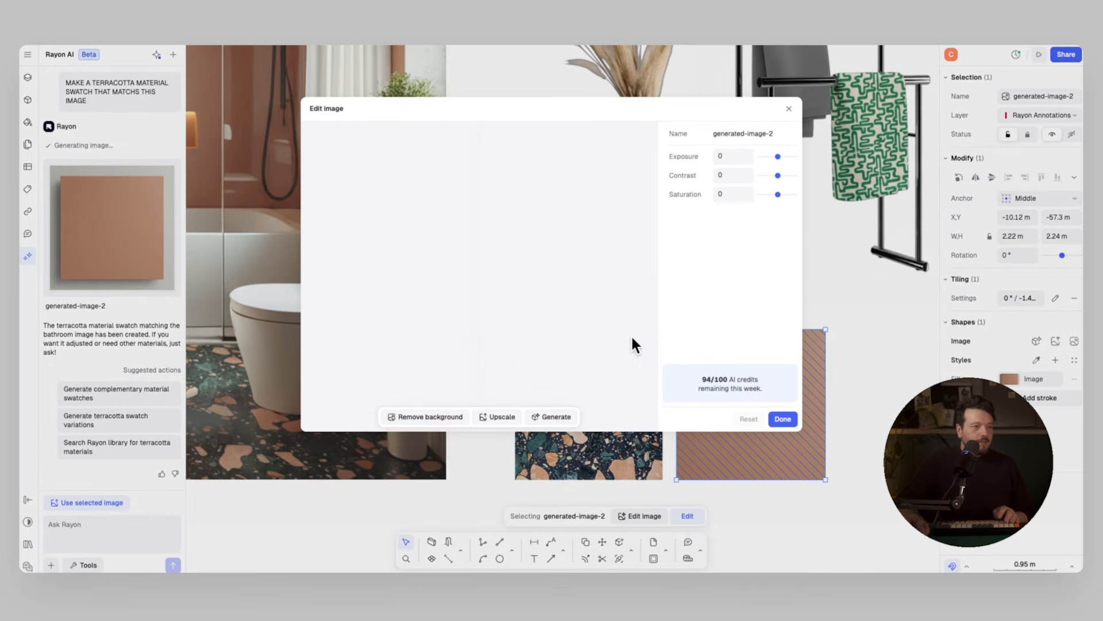
left_click_drag(778, 156, 781, 174)
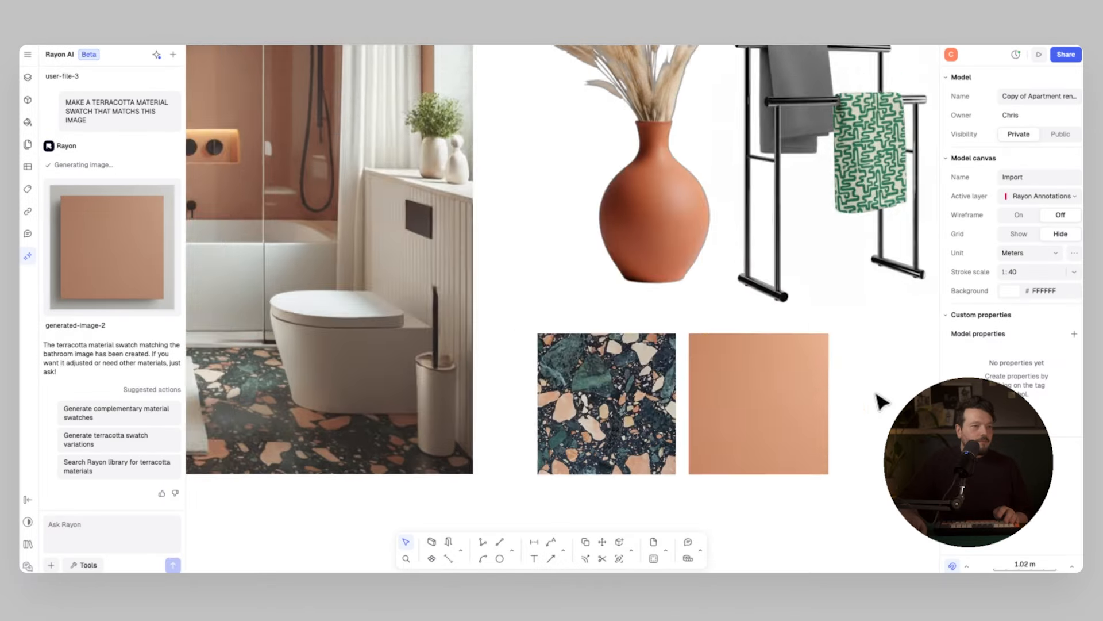
Step: Reference the terrazzo-floor bathroom image in the chat and send the prompt "ADD A WOMAN STANDING AT THE MIRROR"
scroll(750, 390, "down", 8)
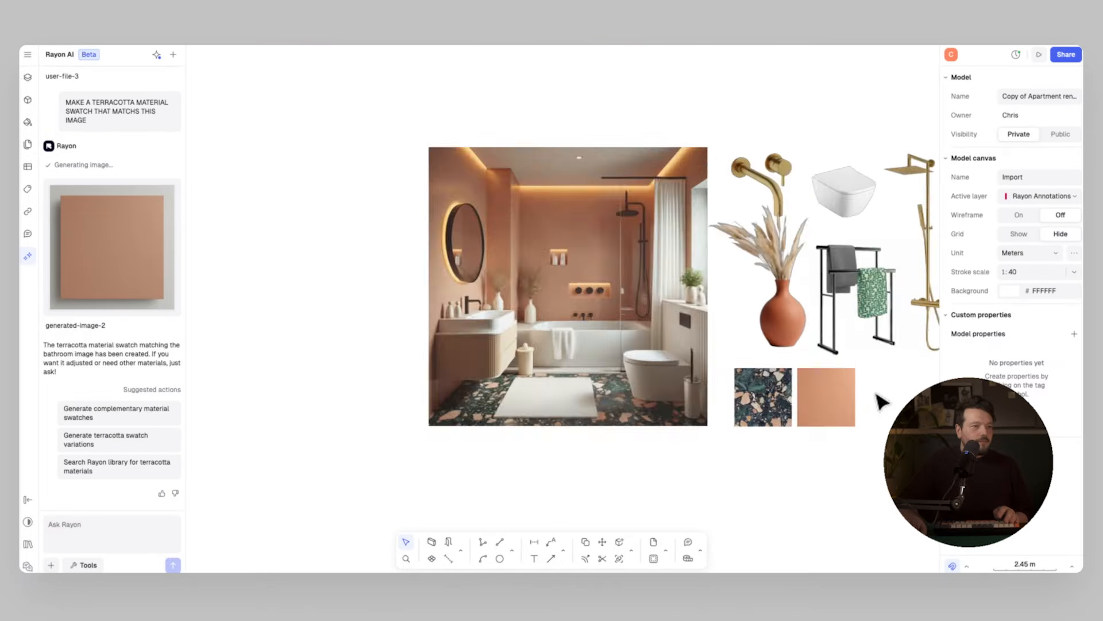
scroll(749, 389, "up", 5)
middle_click_drag(338, 275, 422, 264)
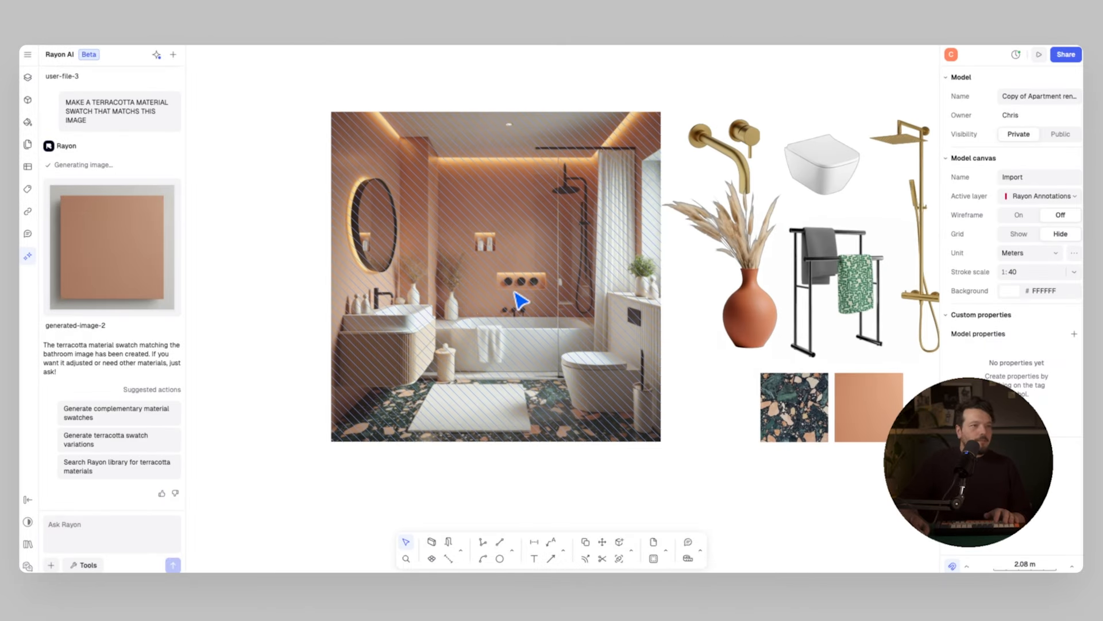
middle_click_drag(478, 303, 446, 322)
right_click(482, 304)
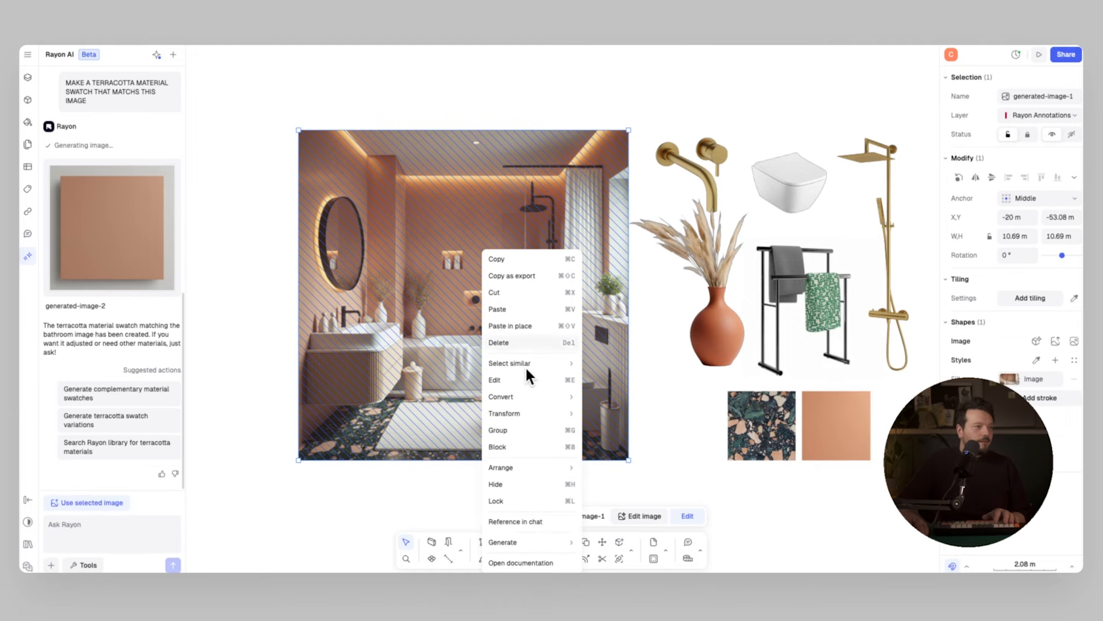
left_click(545, 515)
left_click(80, 527)
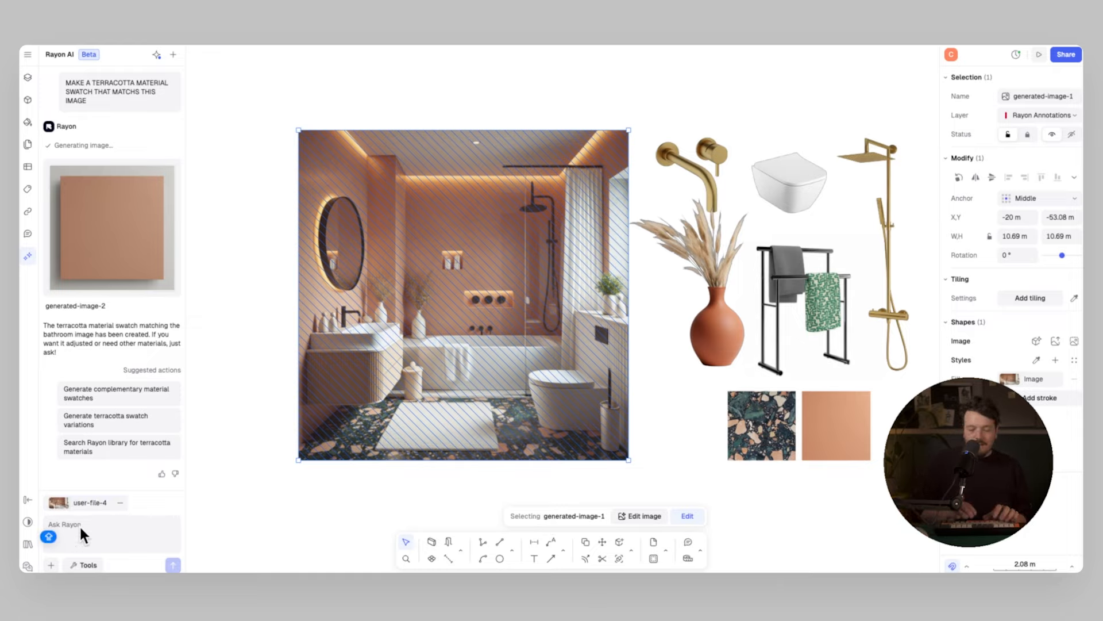
type("ADD A WOMAN STANDING AT THE MIRROR")
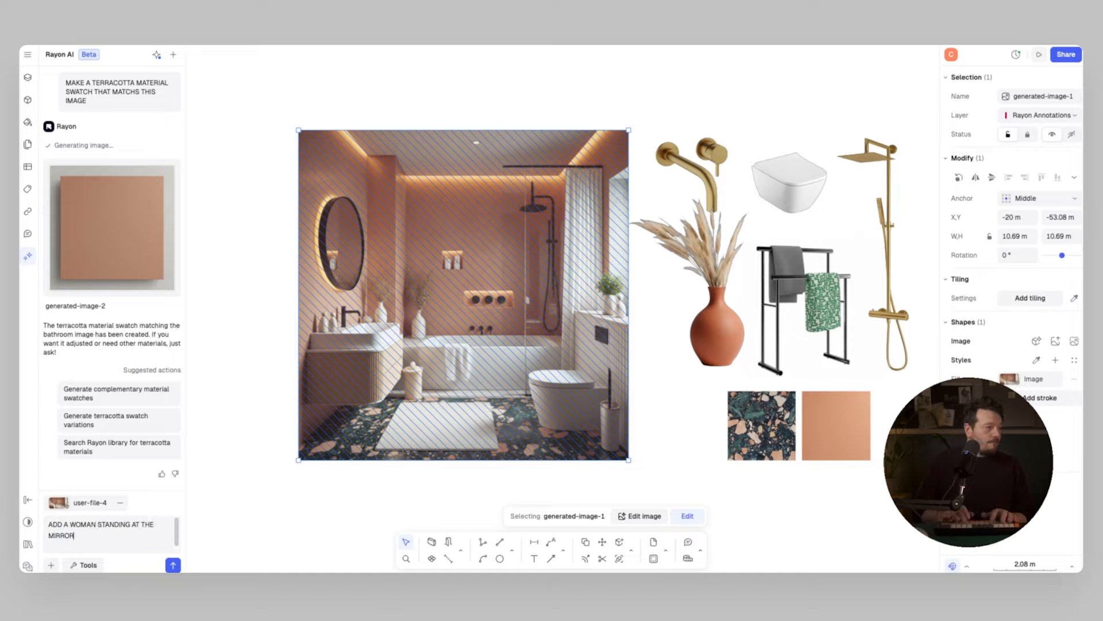
key("Return")
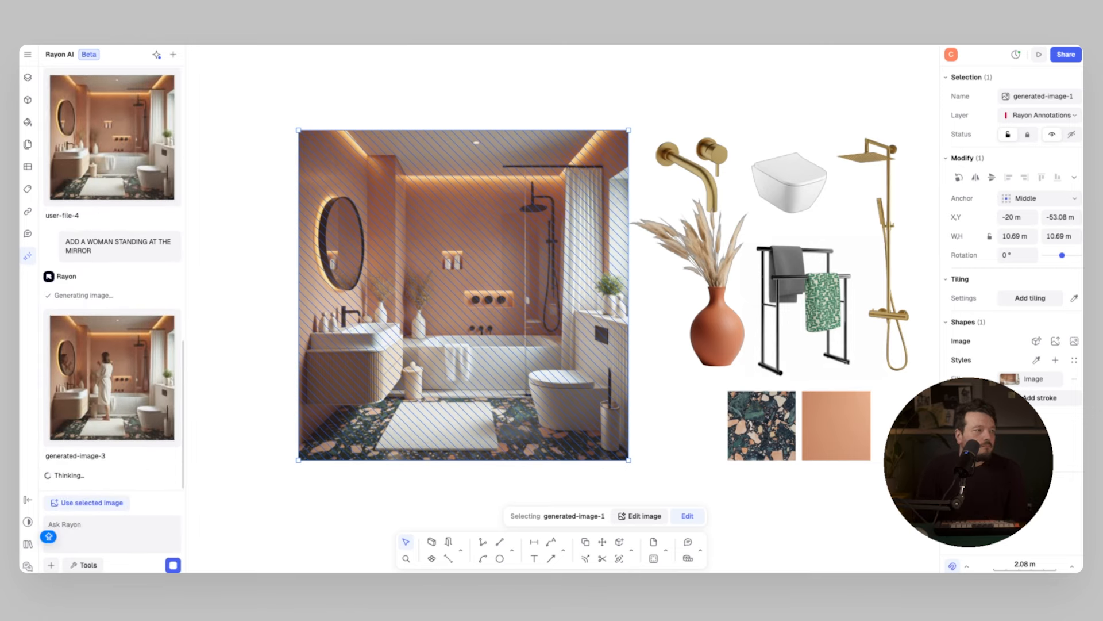
Step: Insert the generated bathroom image with the woman and delete the version without her, aligning the new one in its place
left_click_drag(107, 374, 426, 272)
left_click(601, 311)
key("Delete")
left_click_drag(571, 403, 650, 441)
left_click(679, 428)
Step: Compare the restyled bathroom images and swatches with the original Bathroom sheet
scroll(775, 374, "down", 1)
middle_click_drag(865, 377, 767, 379)
scroll(767, 385, "down", 3)
middle_click_drag(825, 236, 208, 169)
scroll(549, 276, "up", 1)
middle_click_drag(501, 163, 729, 162)
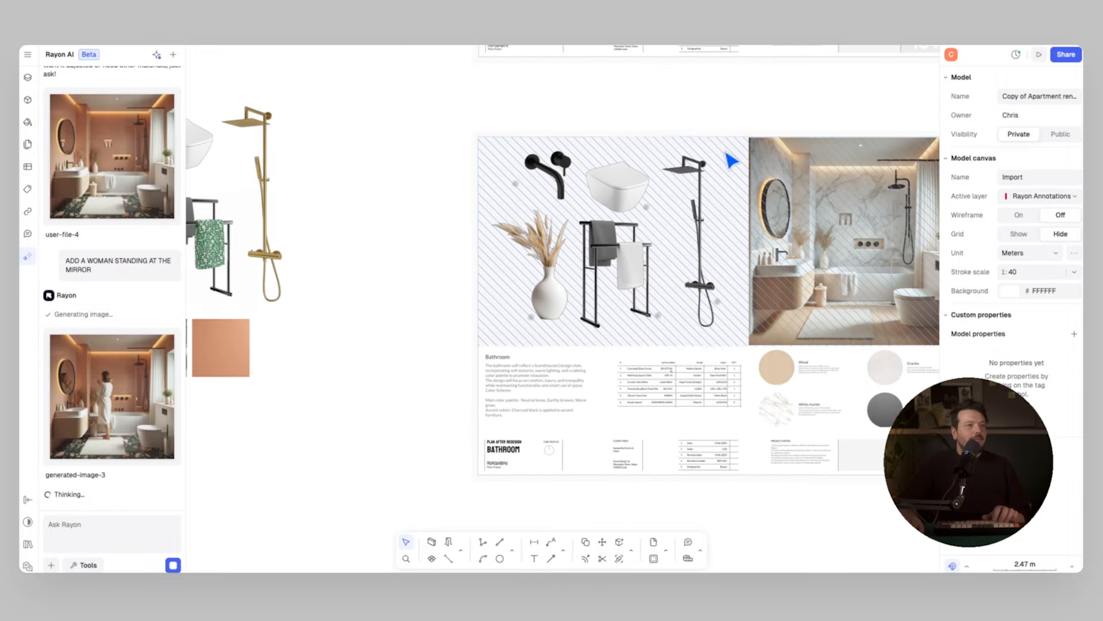
Step: Examine the original Bathroom sheet's product schedule and its wood, granite, marble and metal swatches
left_click(738, 160)
scroll(625, 346, "up", 4)
scroll(760, 296, "down", 5)
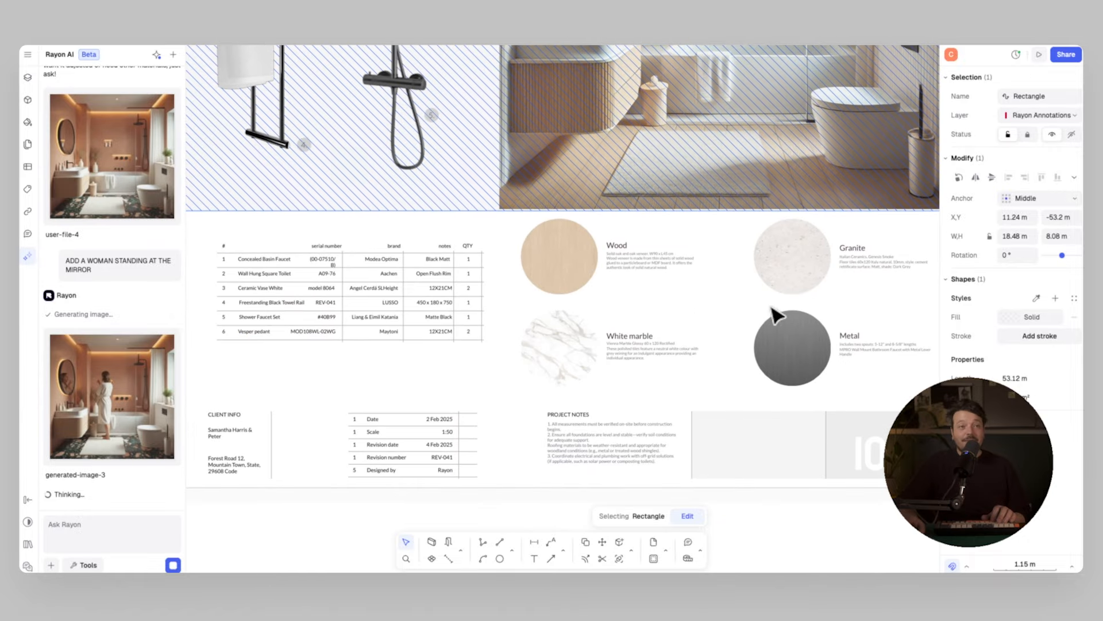
middle_click_drag(415, 290, 677, 273)
scroll(677, 273, "down", 1)
middle_click_drag(434, 228, 692, 293)
middle_click_drag(429, 135, 503, 128)
left_click(509, 136)
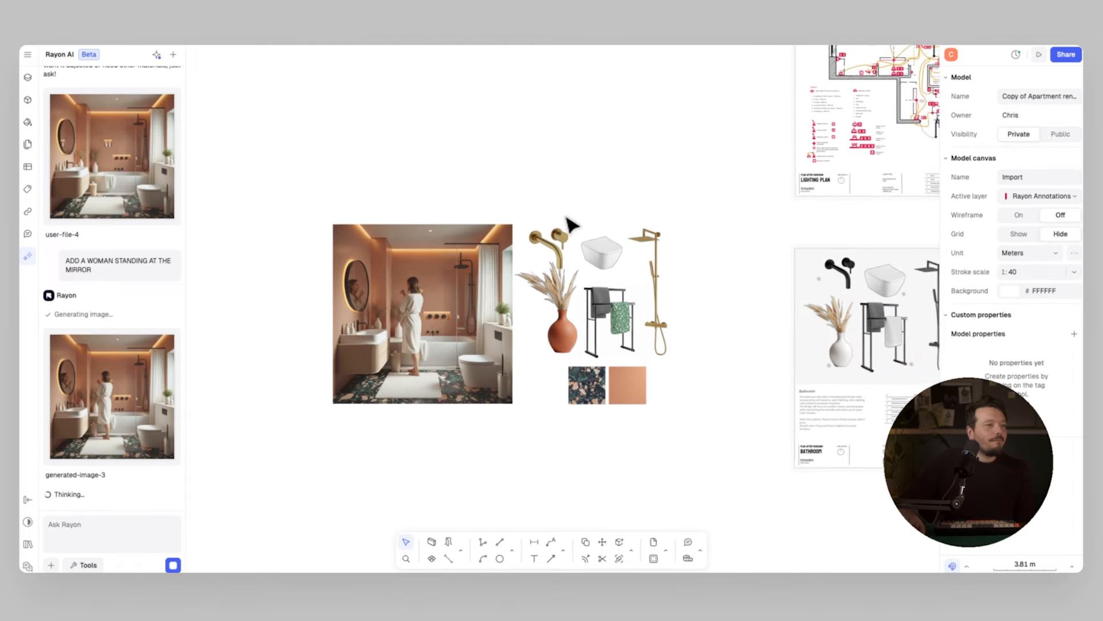
Step: Review the restyled terracotta rendering, products and swatches, and compare them with the original marble bathroom images
scroll(566, 290, "up", 5)
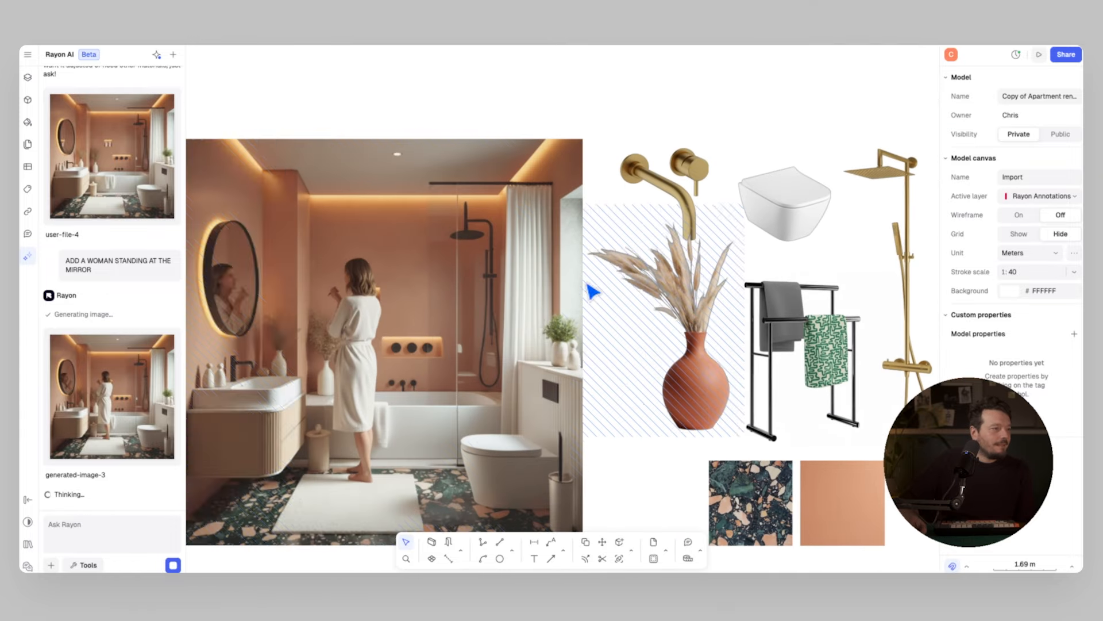
mouse_move(560, 283)
middle_mouse_down()
mouse_move(605, 225)
mouse_move(552, 268)
middle_mouse_up()
scroll(592, 246, "down", 1)
scroll(618, 247, "down", 2)
scroll(546, 264, "up", 2)
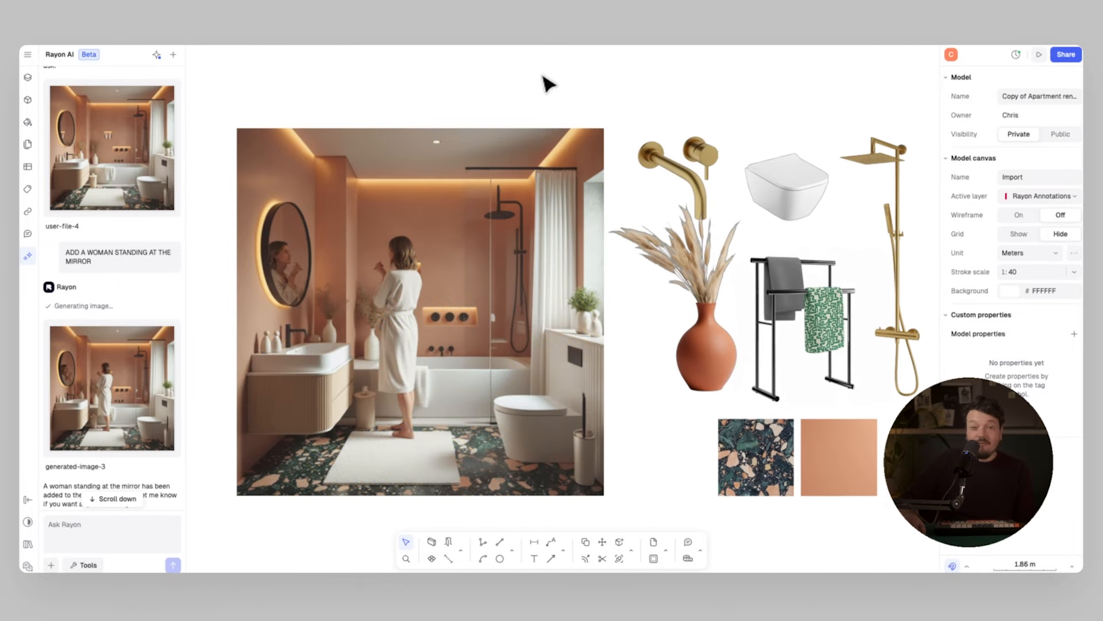
middle_click_drag(540, 73, 541, 77)
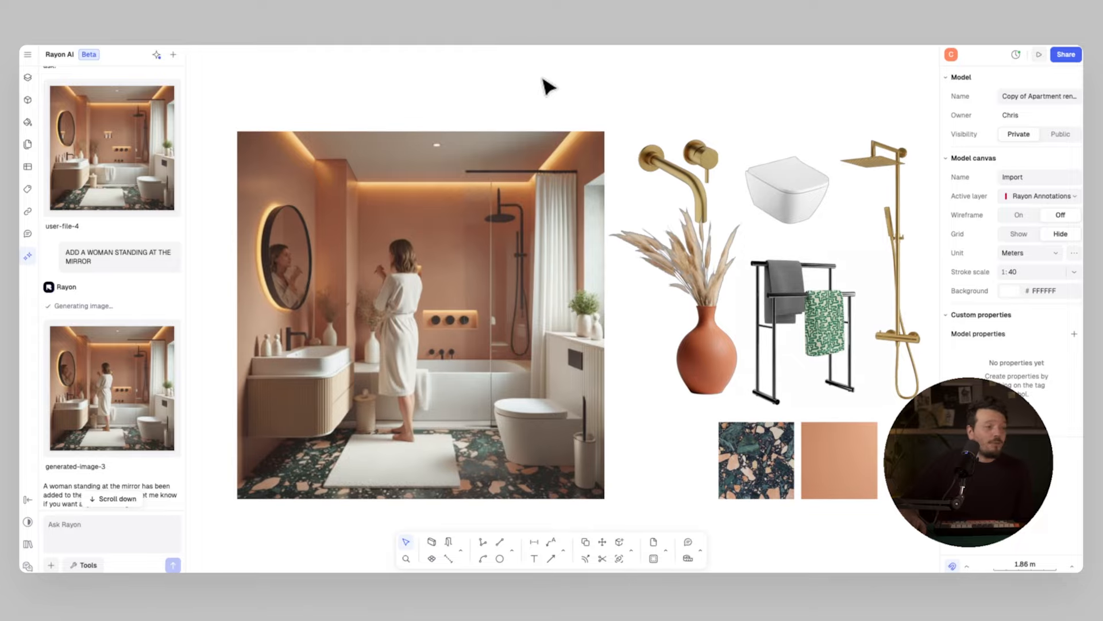
middle_click_drag(904, 284, 898, 286)
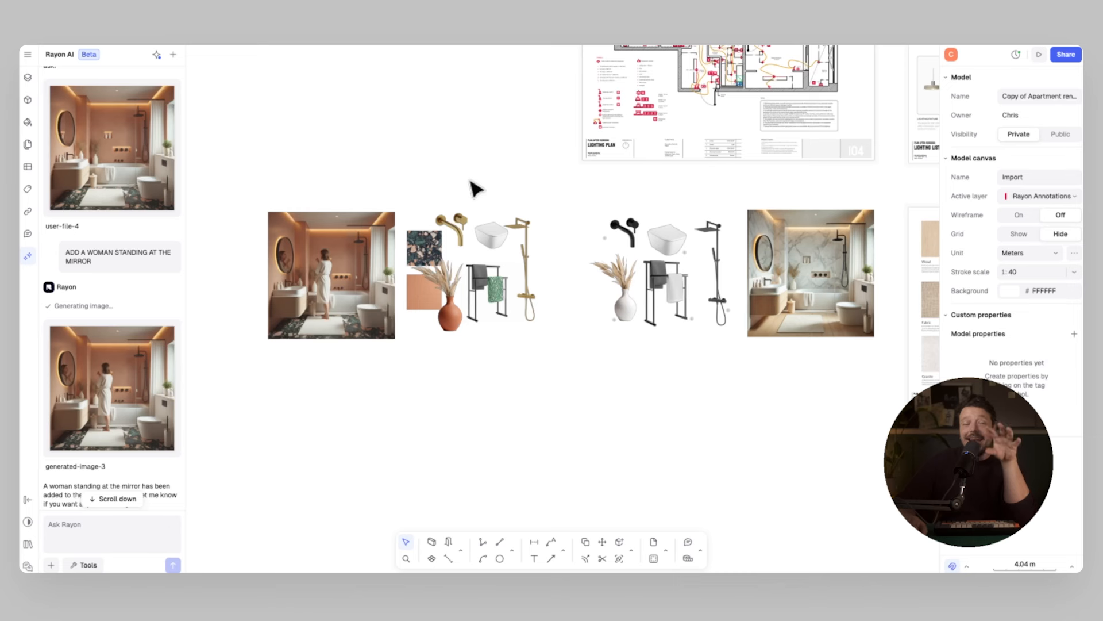
scroll(551, 233, "right", 1)
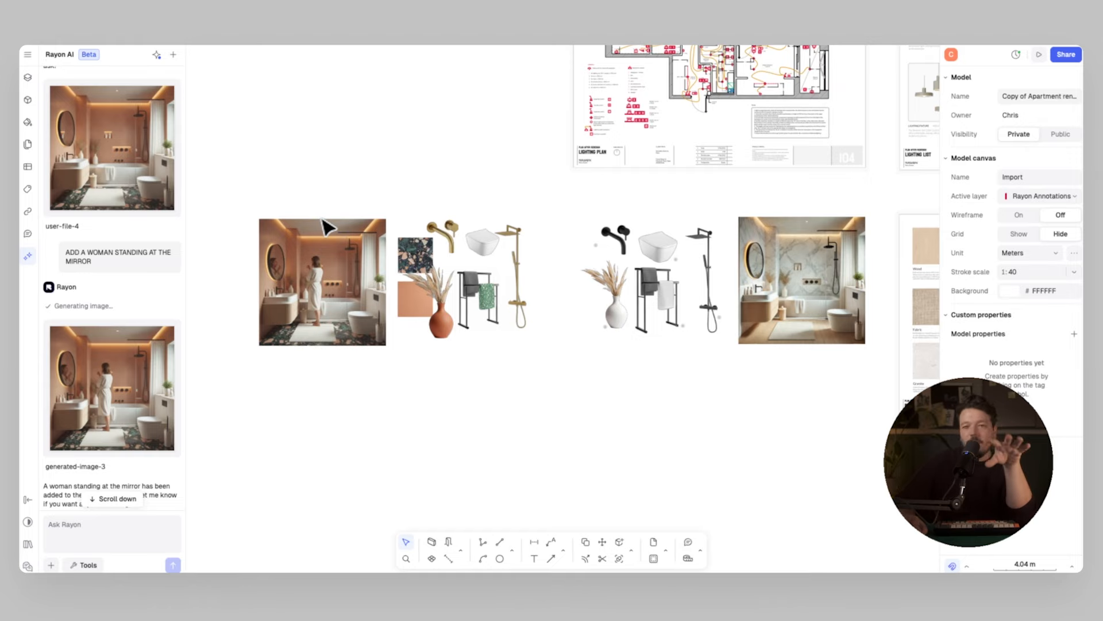
Step: Create a paper canvas with its default name and add a landscape page in A3 format
left_click(28, 253)
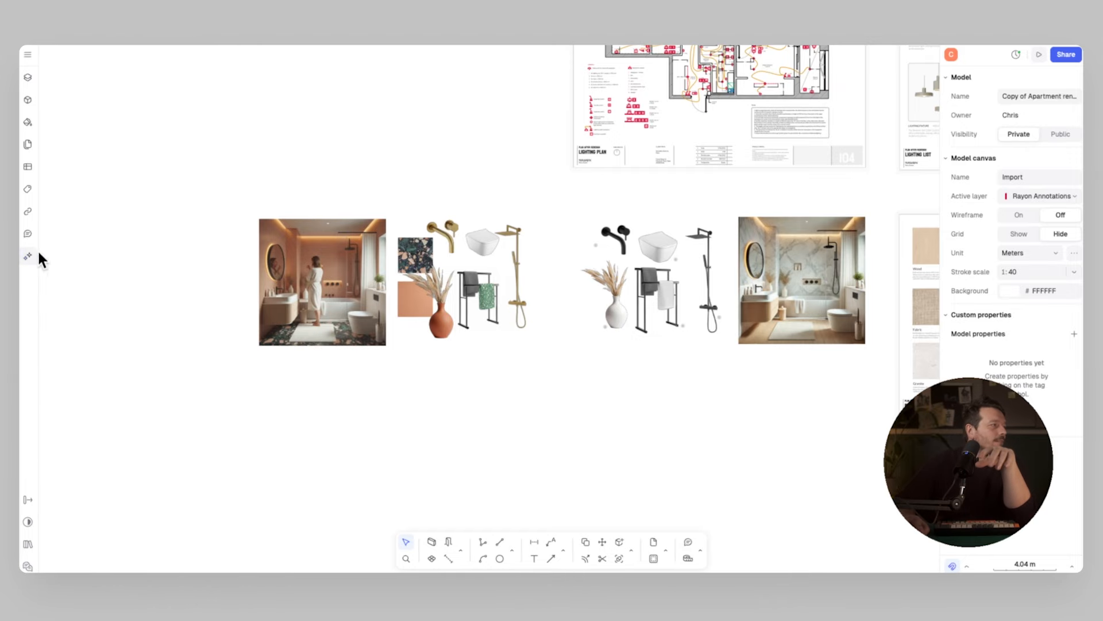
left_click(27, 77)
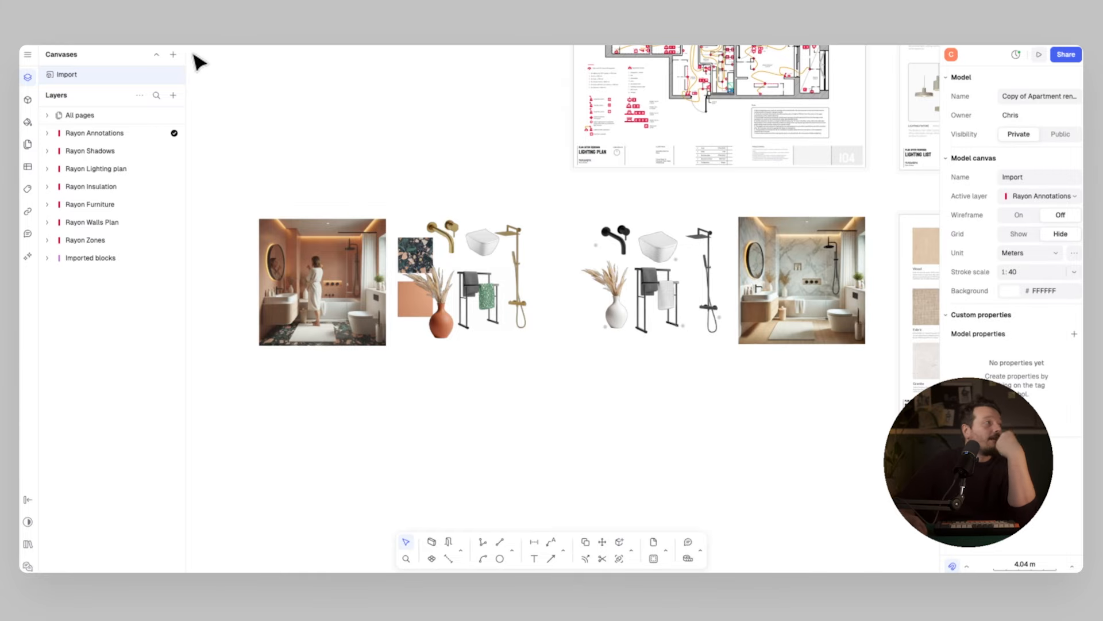
left_click(193, 92)
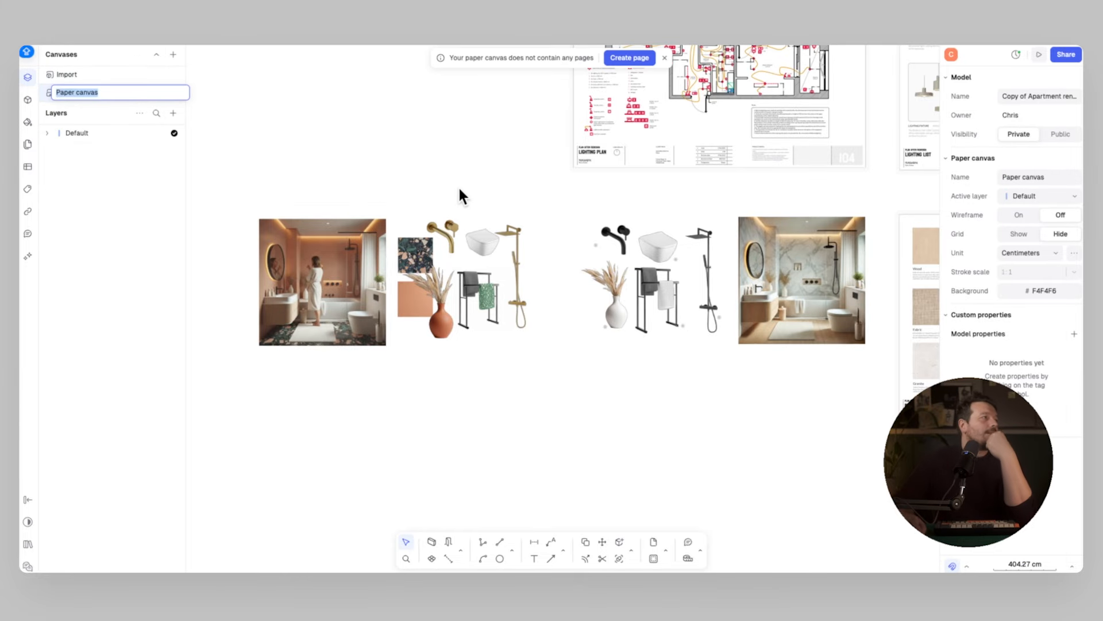
key("Return")
left_click(629, 57)
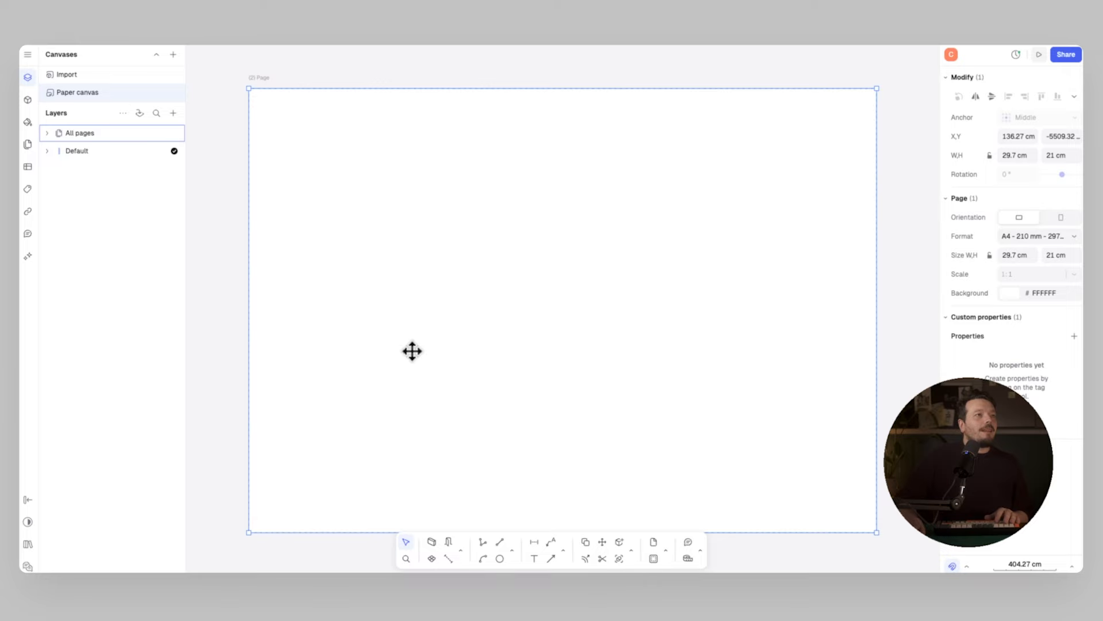
left_click(1052, 238)
left_click(1009, 330)
Step: Duplicate the A3 page and place the copy beside the first with a small gap between them
scroll(572, 244, "down", 8)
scroll(559, 228, "up", 2)
middle_click_drag(523, 203, 484, 211)
left_click(521, 127)
left_click_drag(697, 162, 667, 220)
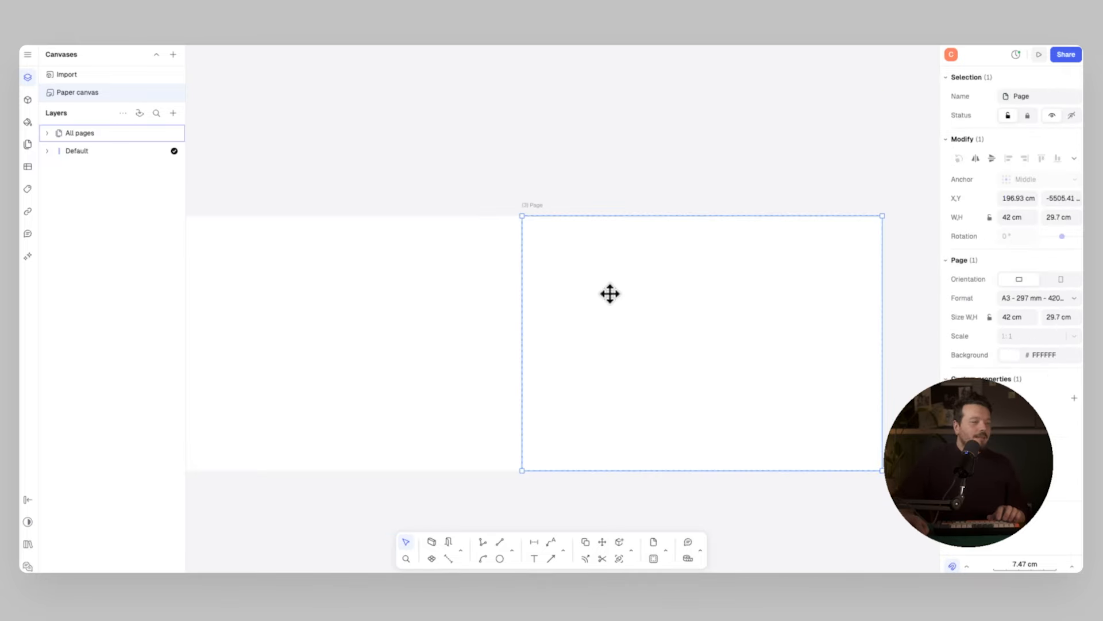
left_click_drag(611, 294, 628, 292)
left_click(614, 199)
middle_click_drag(273, 137, 379, 134)
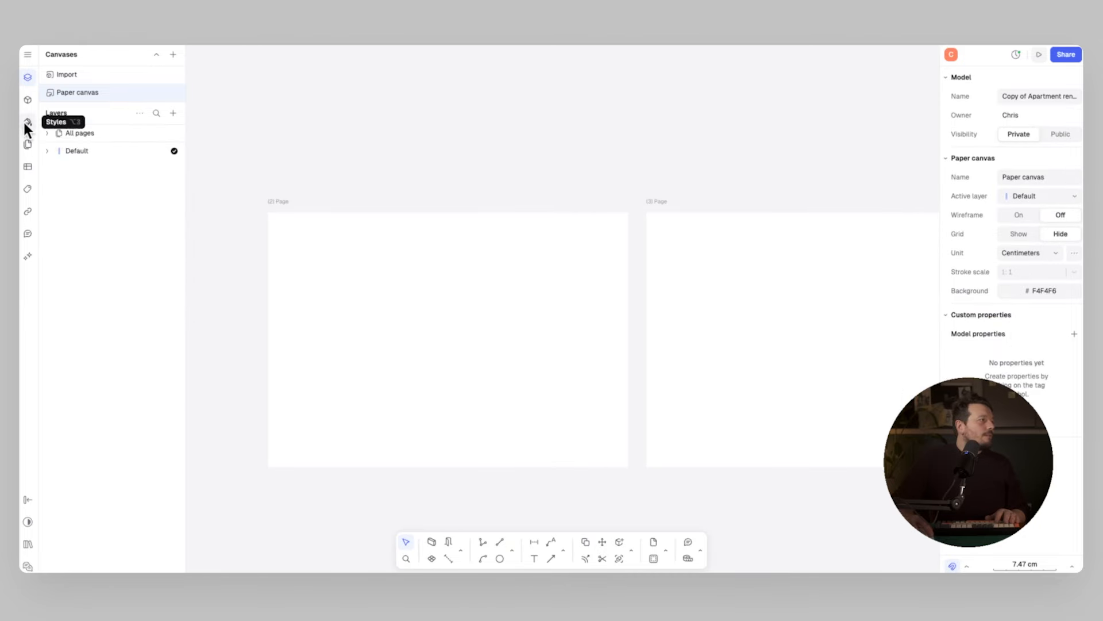
Step: Place the horizontal A2 massive title block from the Title blocks & annotations library on the first page, scaled to the A3 sheet's 42 cm width
left_click(24, 101)
left_click(156, 51)
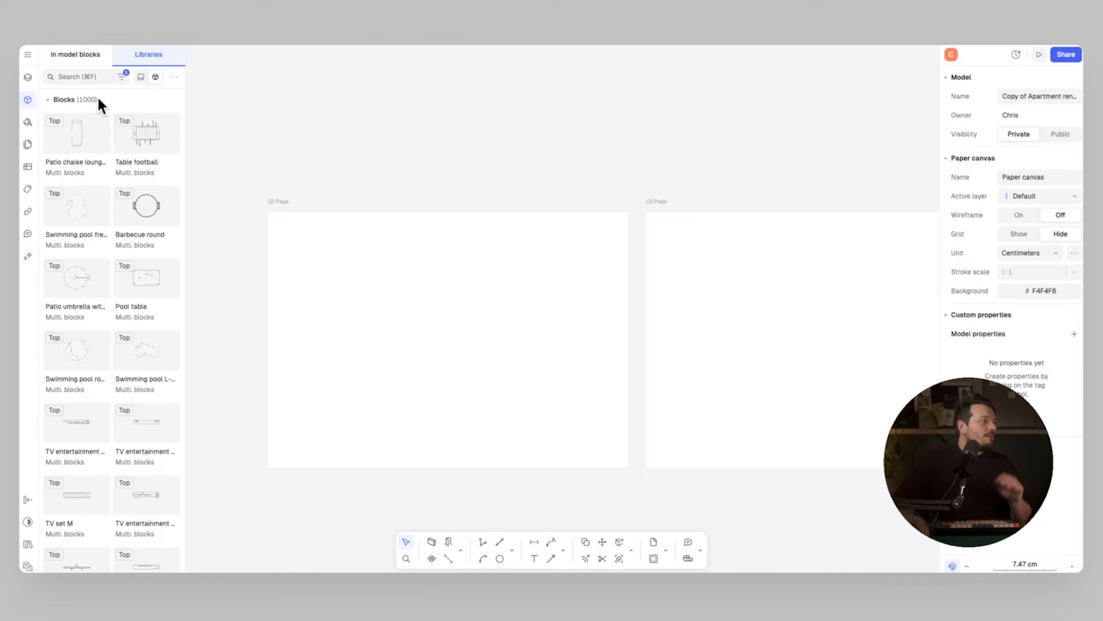
left_click(141, 76)
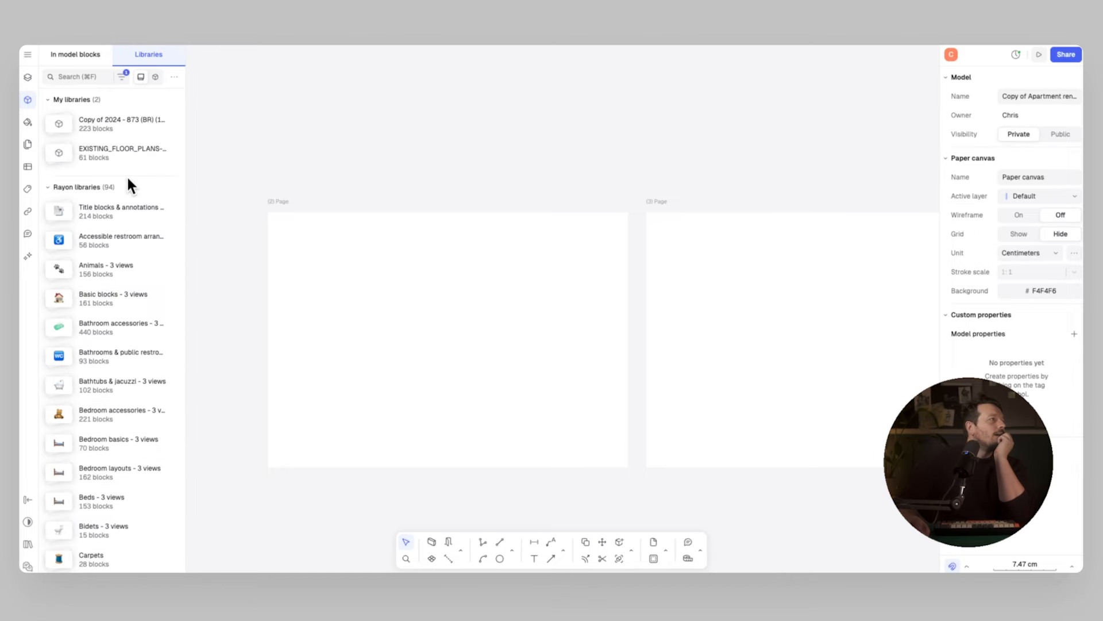
left_click(166, 211)
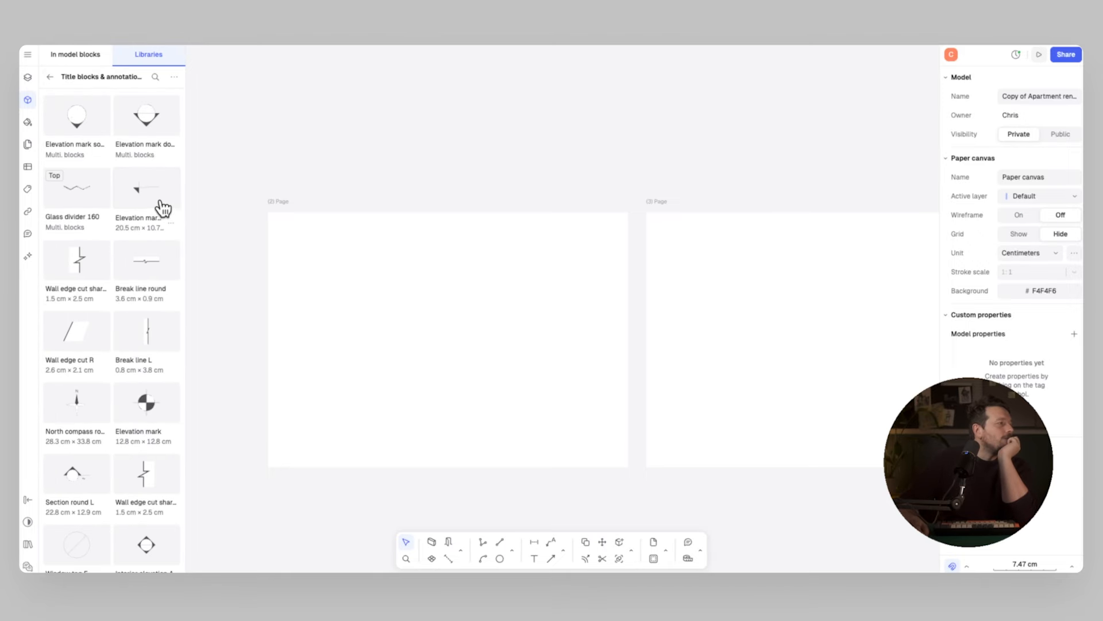
scroll(150, 203, "down", 5)
scroll(147, 200, "down", 10)
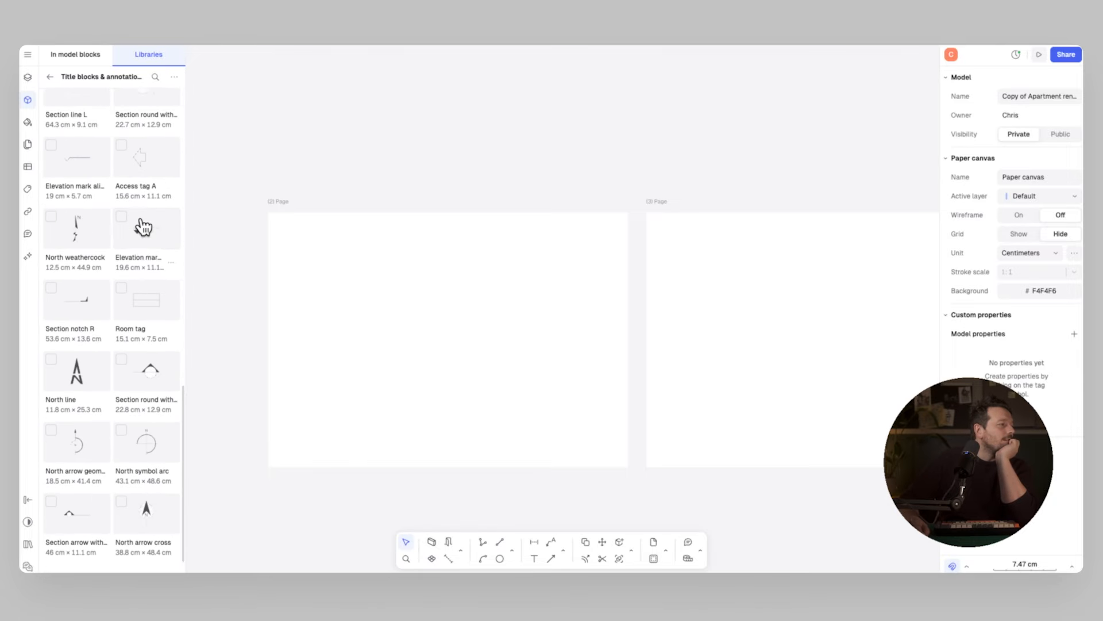
left_click_drag(148, 197, 446, 316)
left_click_drag(460, 236, 639, 332)
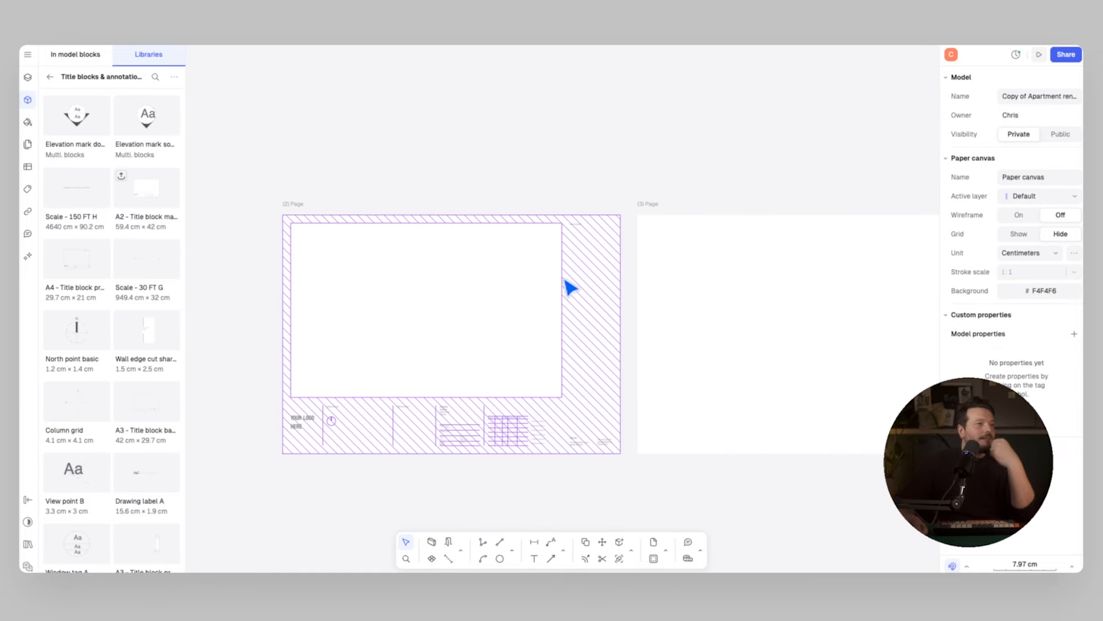
Step: Copy the title block onto the second A3 page and delete the surplus copy beyond it
left_click(568, 281)
key("c")
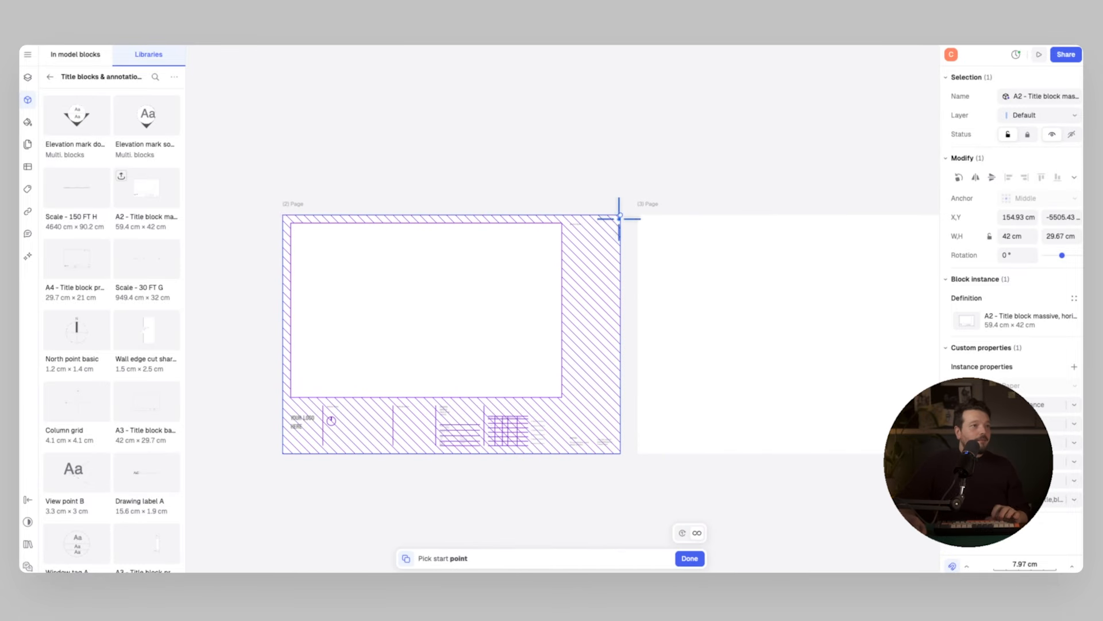
left_click(619, 217)
scroll(719, 230, "right", 10)
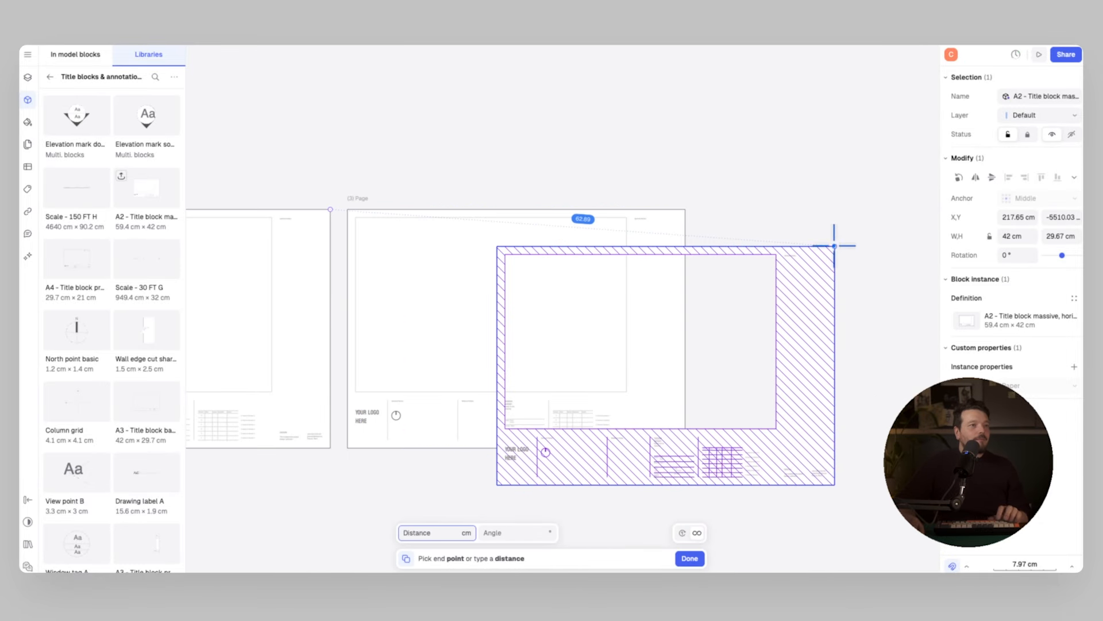
left_click(834, 245)
left_click(818, 264)
key("Delete")
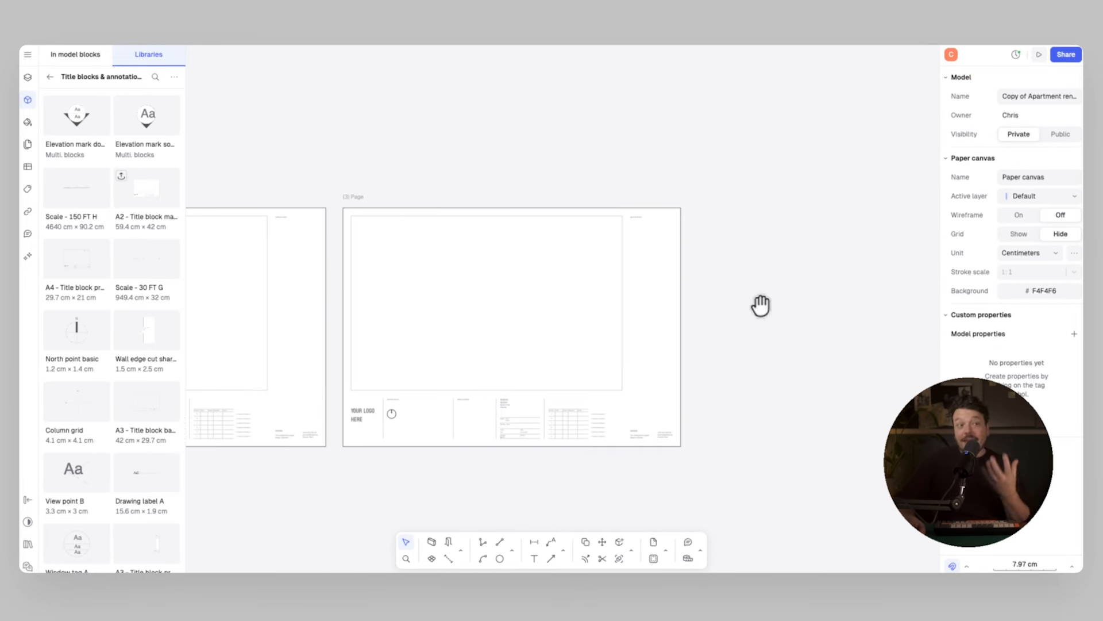
scroll(692, 320, "left", 10)
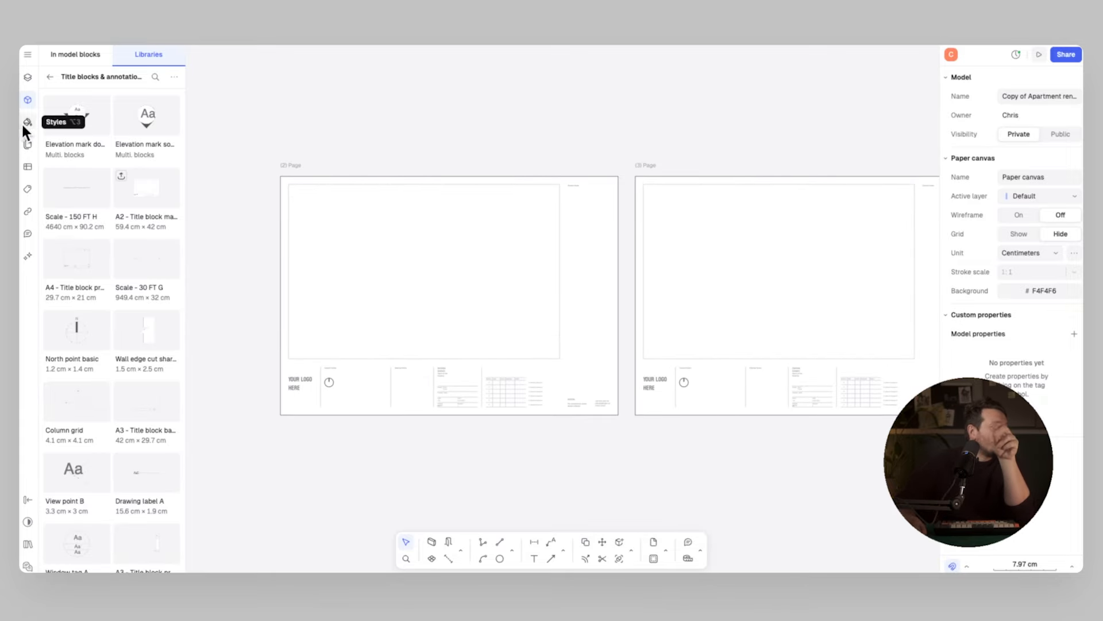
Step: Add a view of the Import canvas and move it so the black fixtures fall on the first page
left_click(28, 78)
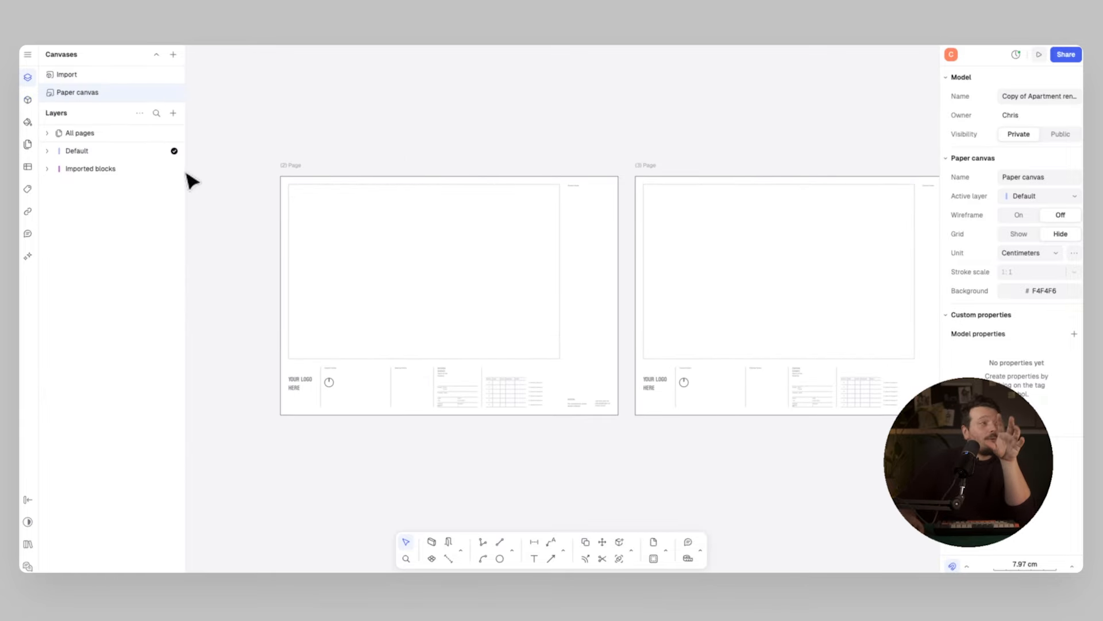
left_click(173, 113)
mouse_move(190, 168)
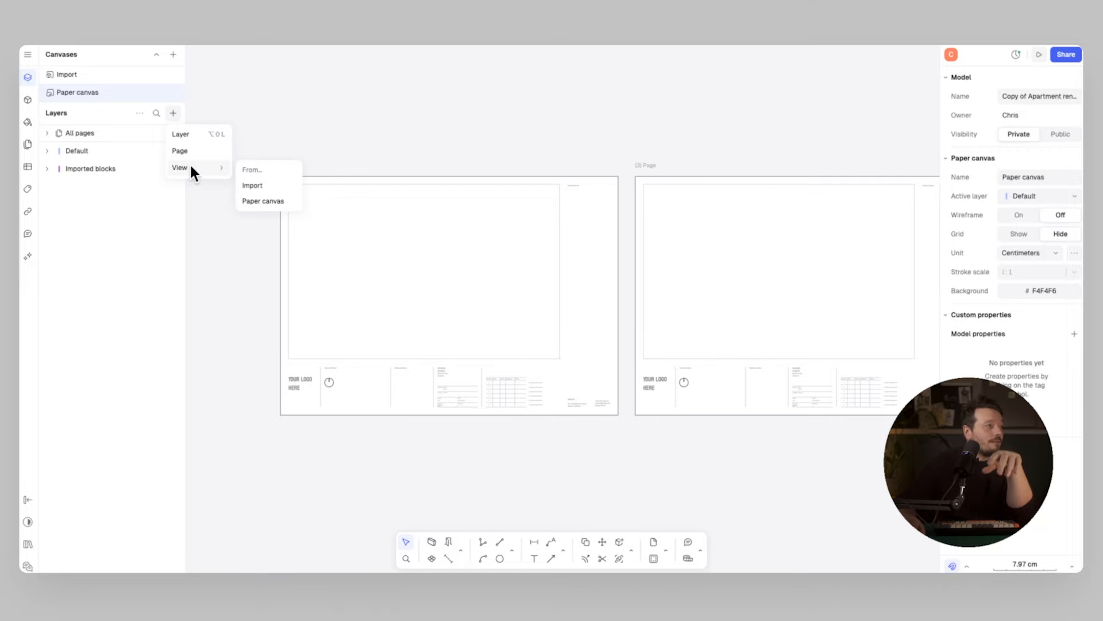
left_click(286, 189)
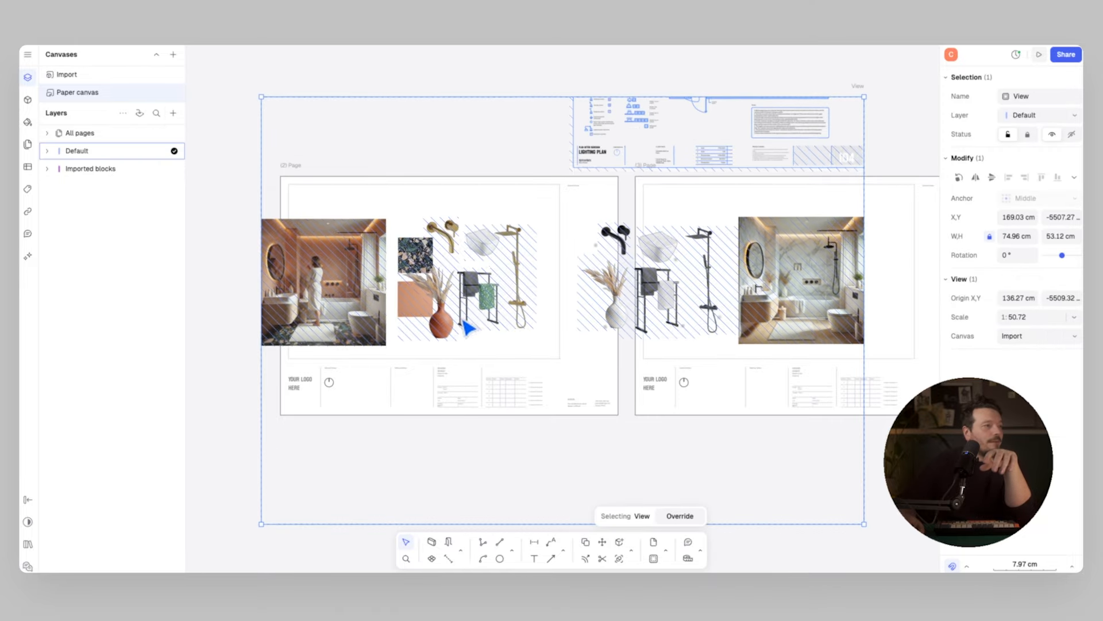
left_click_drag(822, 256, 532, 293)
scroll(558, 296, "left", 2)
scroll(622, 308, "down", 5)
scroll(566, 280, "left", 1)
scroll(565, 280, "up", 1)
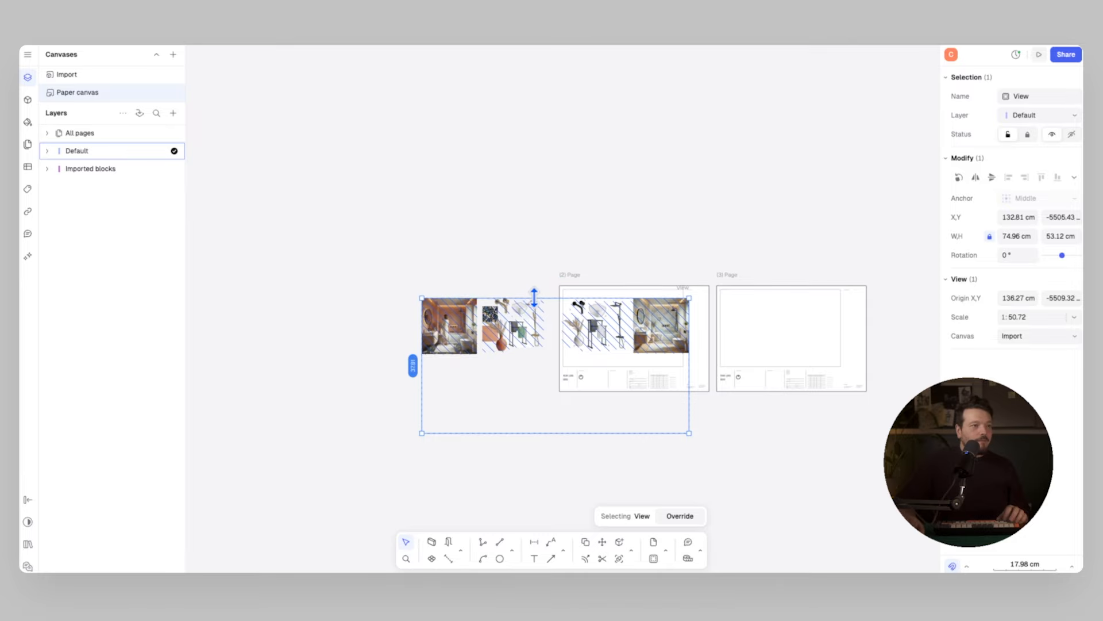
Step: Crop the view to the black bathroom products and scale it to about 1:55.5 in the upper left of the page's frame
scroll(638, 354, "up", 9)
scroll(519, 278, "down", 5)
scroll(266, 271, "left", 1)
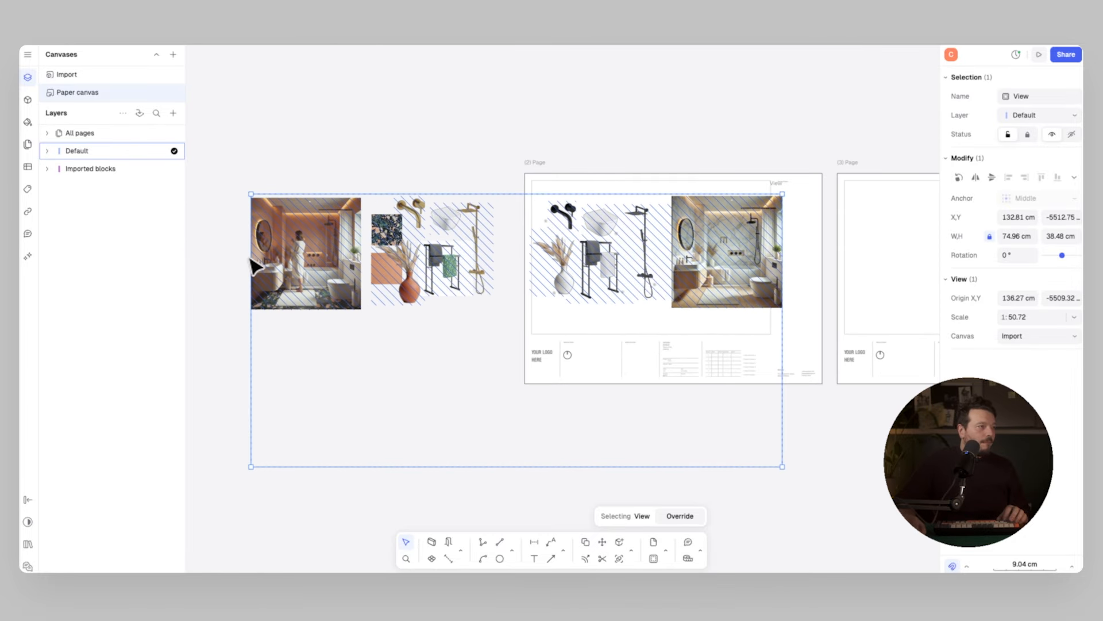
left_click_drag(248, 257, 517, 266)
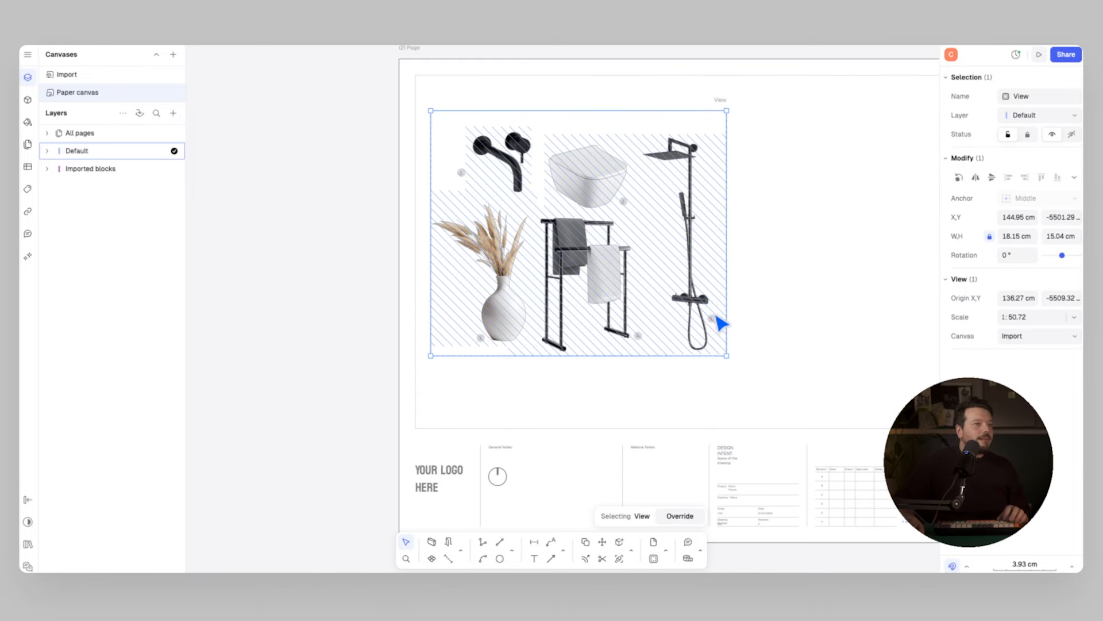
left_click_drag(726, 354, 672, 351)
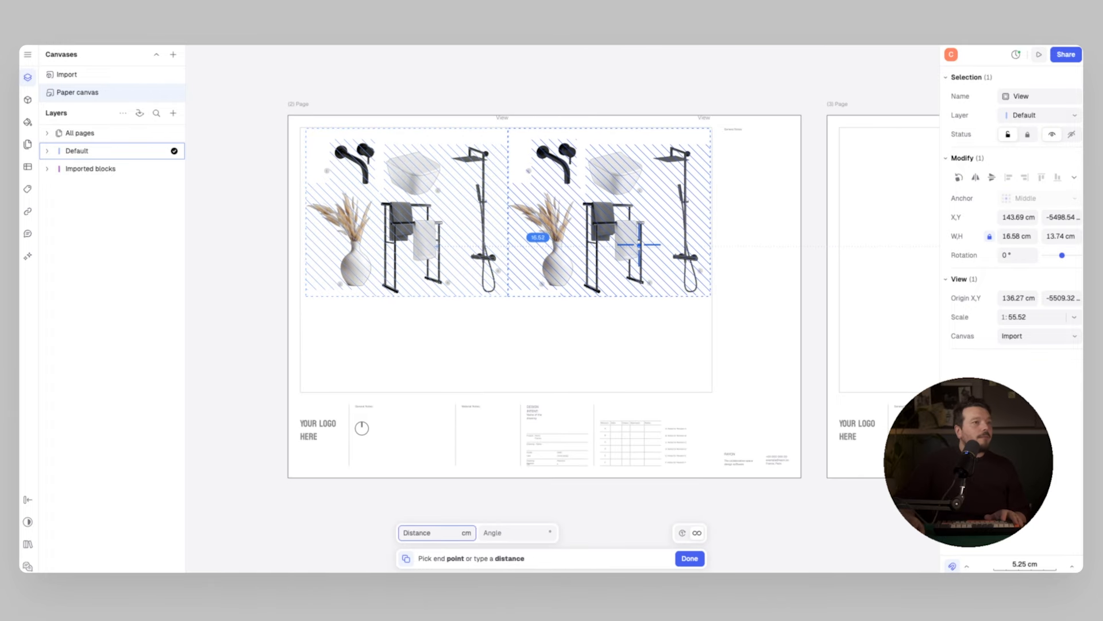
Step: Copy the products view directly beside itself and reframe the copy on the marble bathroom rendering
left_click(640, 245)
double_click(653, 200)
middle_click_drag(682, 202, 617, 199)
double_click(584, 92)
scroll(585, 291, "up", 5)
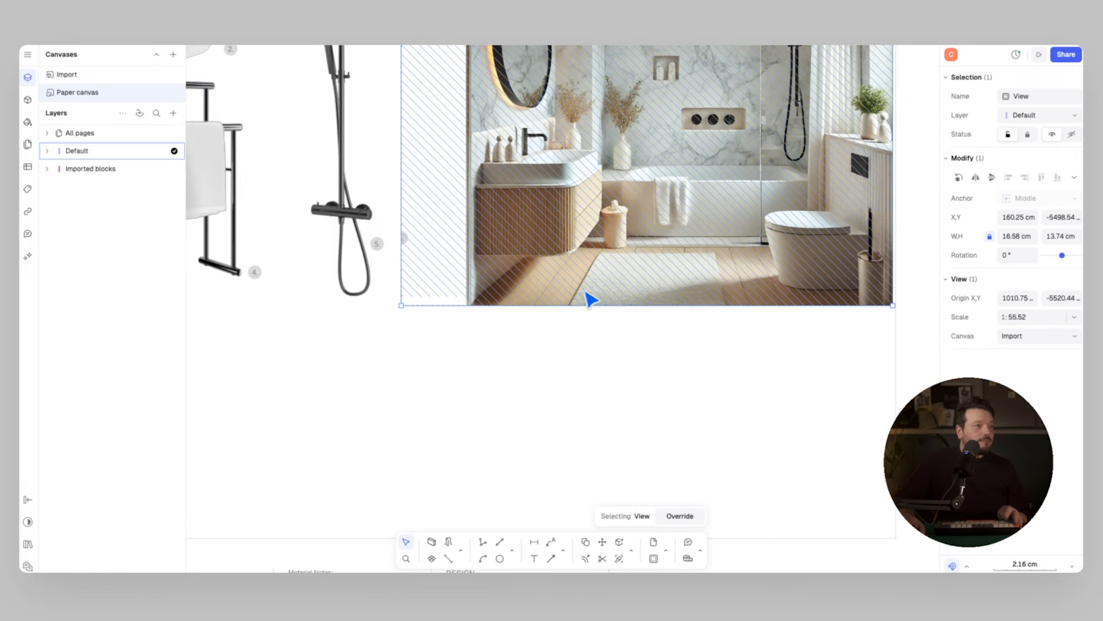
Step: Crop the rendering view to the image edges and enlarge it to nearly fill the frame's height beside the products
scroll(591, 313, "down", 5)
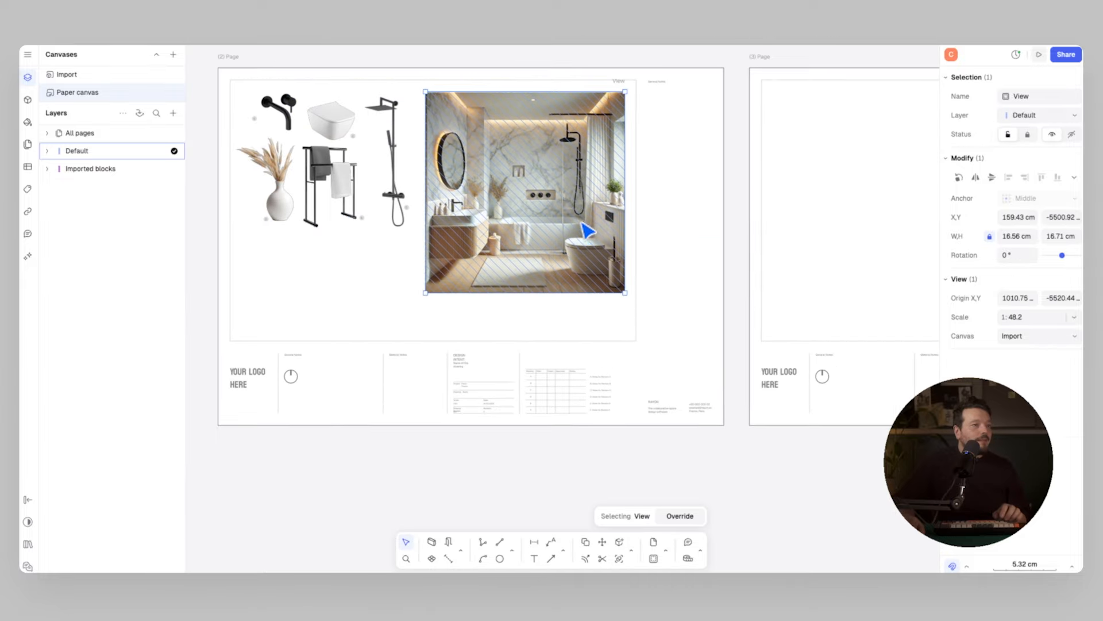
middle_click_drag(520, 247, 560, 268)
left_click_drag(465, 312, 439, 351)
key("ctrl+z")
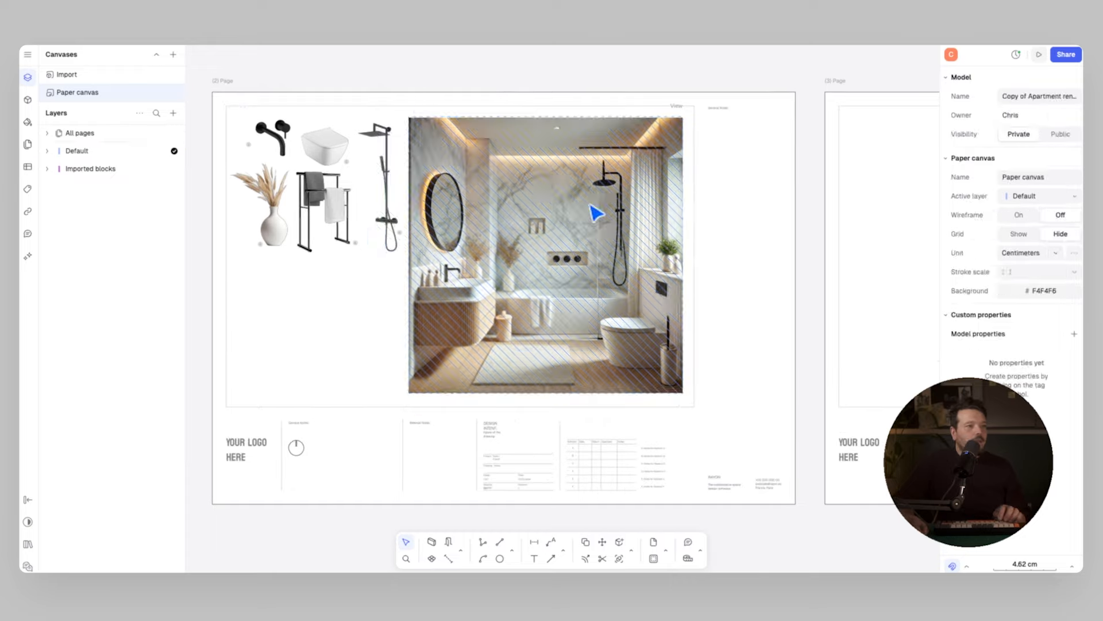
Step: Copy the products view and the rendering view together into the same position on the second page
left_click(590, 205)
left_click(311, 186, "shift")
key("c")
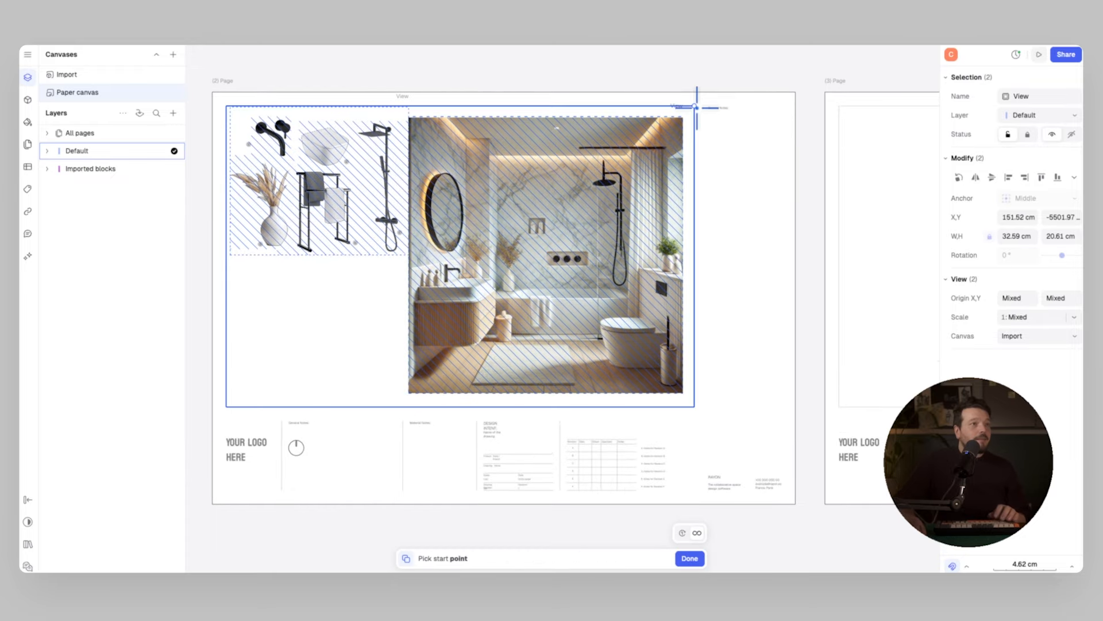
left_click(677, 103)
scroll(562, 153, "down", 5)
scroll(556, 156, "up", 5)
left_click(531, 154)
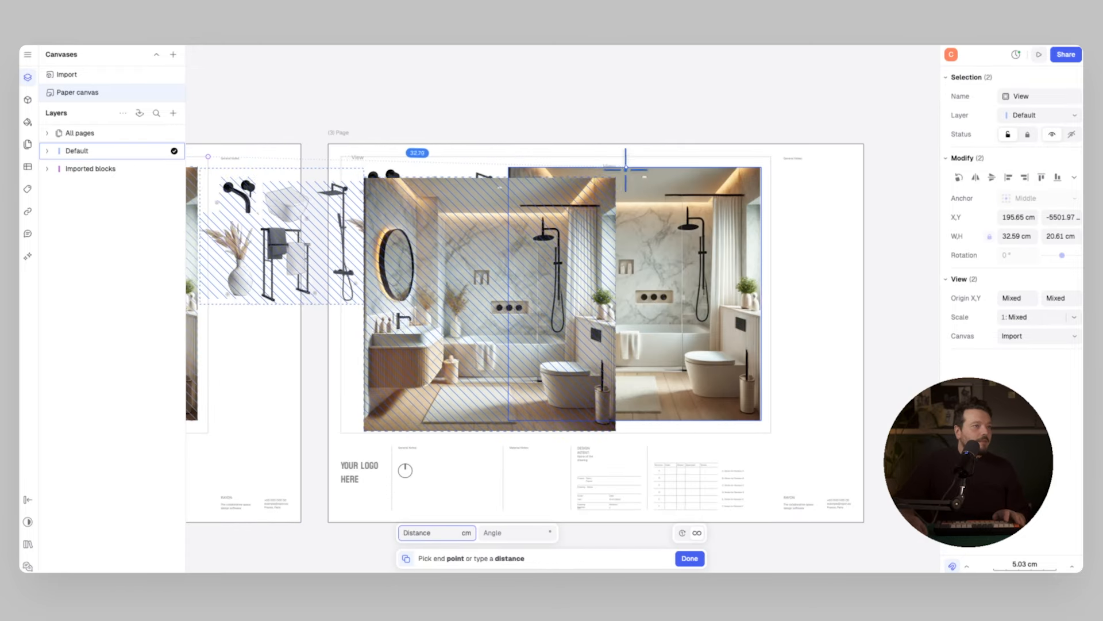
key("Escape")
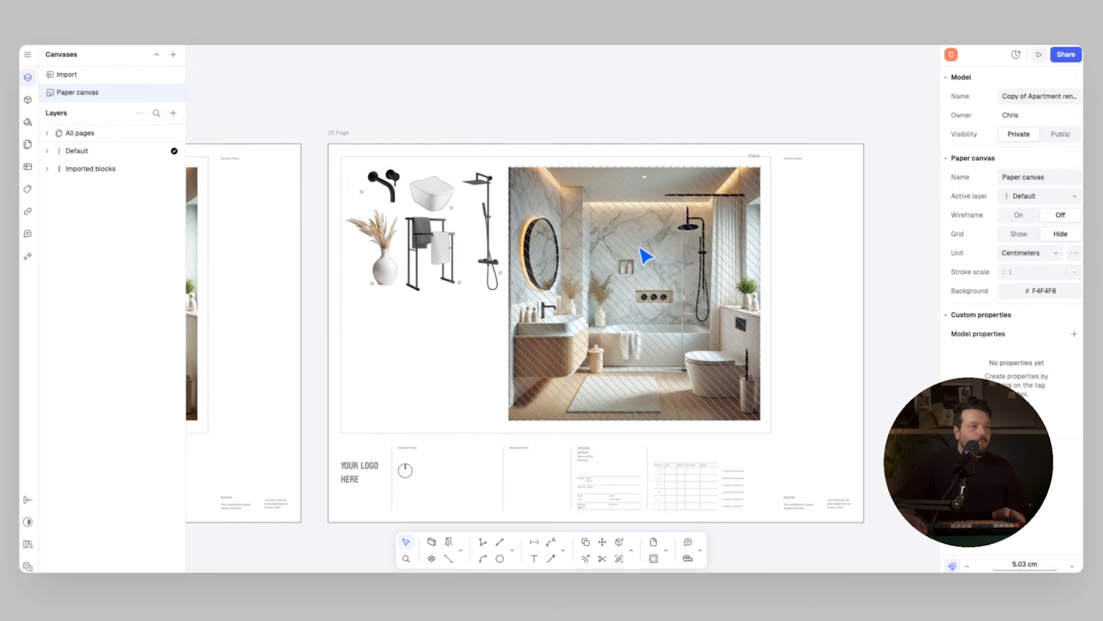
Step: Reframe the copied rendering view on the second page to show the terracotta bathroom rendering with the woman in a robe
double_click(670, 269)
scroll(670, 269, "left", 15)
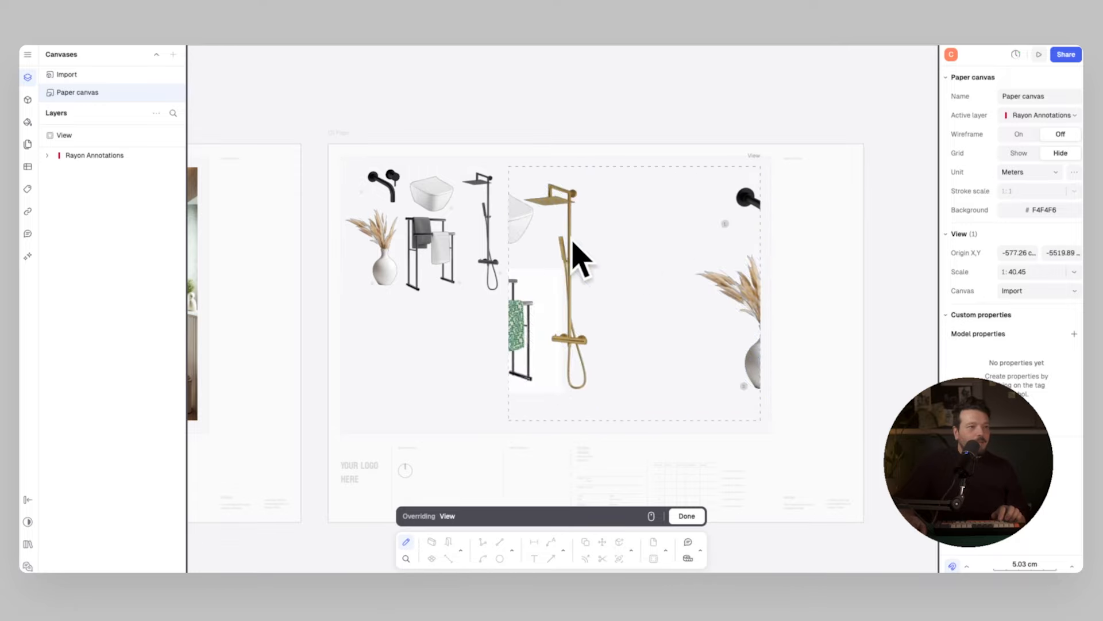
scroll(661, 262, "left", 6)
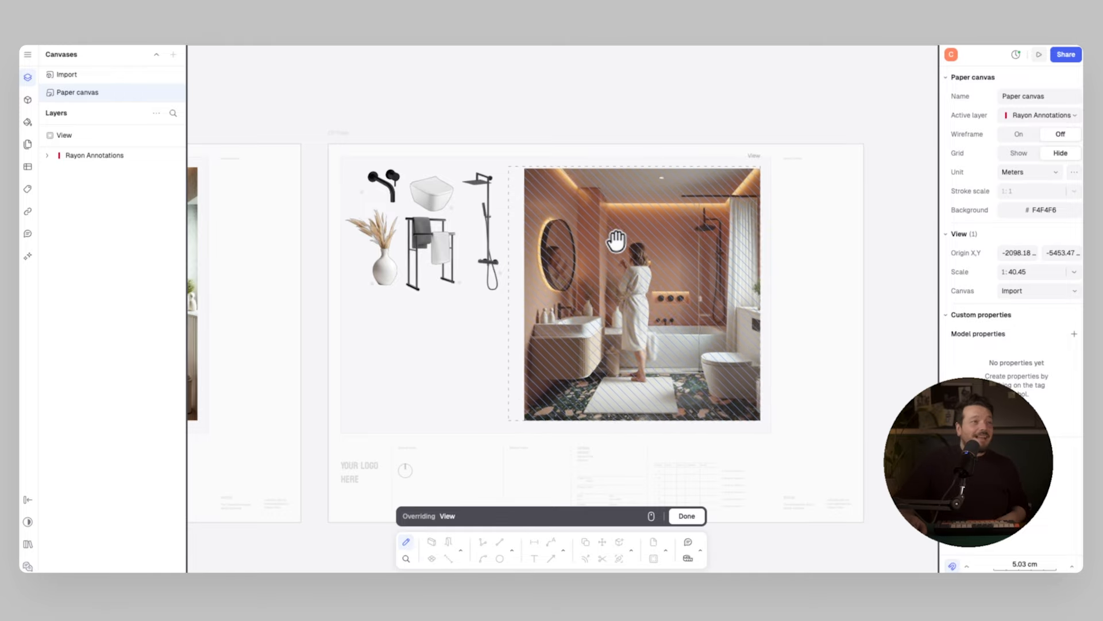
middle_click_drag(608, 239, 600, 238)
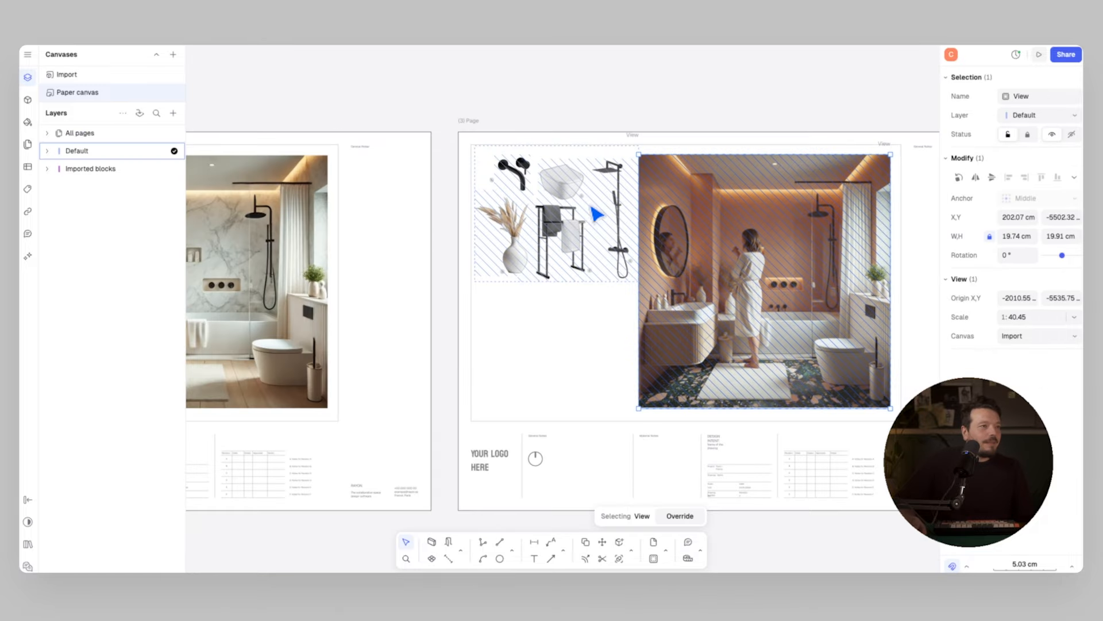
Step: Reframe the products view on the second page to show the brass fixtures, terracotta vase and terrazzo material samples
middle_click_drag(468, 253, 565, 255)
key("Escape")
scroll(566, 258, "up", 3)
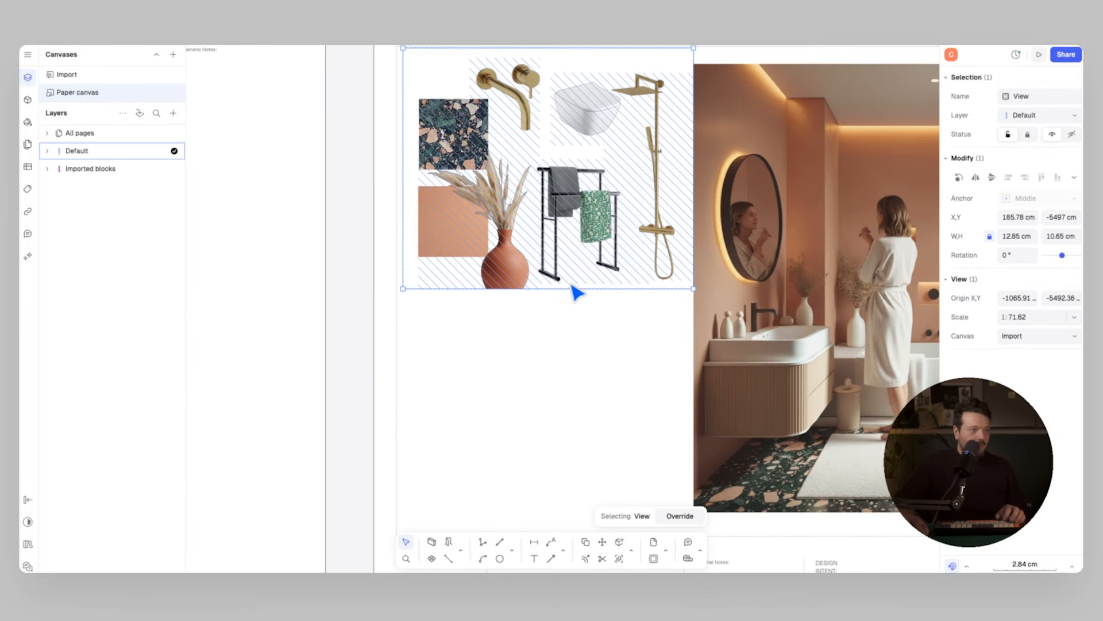
scroll(569, 305, "down", 4)
left_click(486, 270)
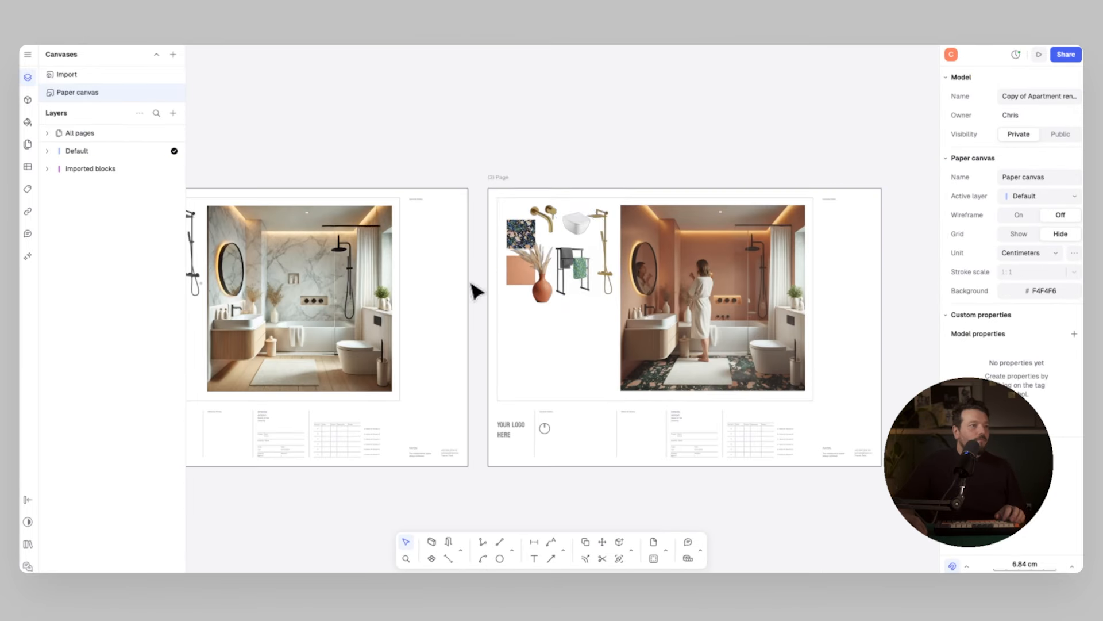
Step: Add the text label "PERSPECTIVE VIEW" just below the lower-left corner of the marble bathroom rendering
scroll(517, 282, "left", 5)
scroll(485, 354, "up", 1)
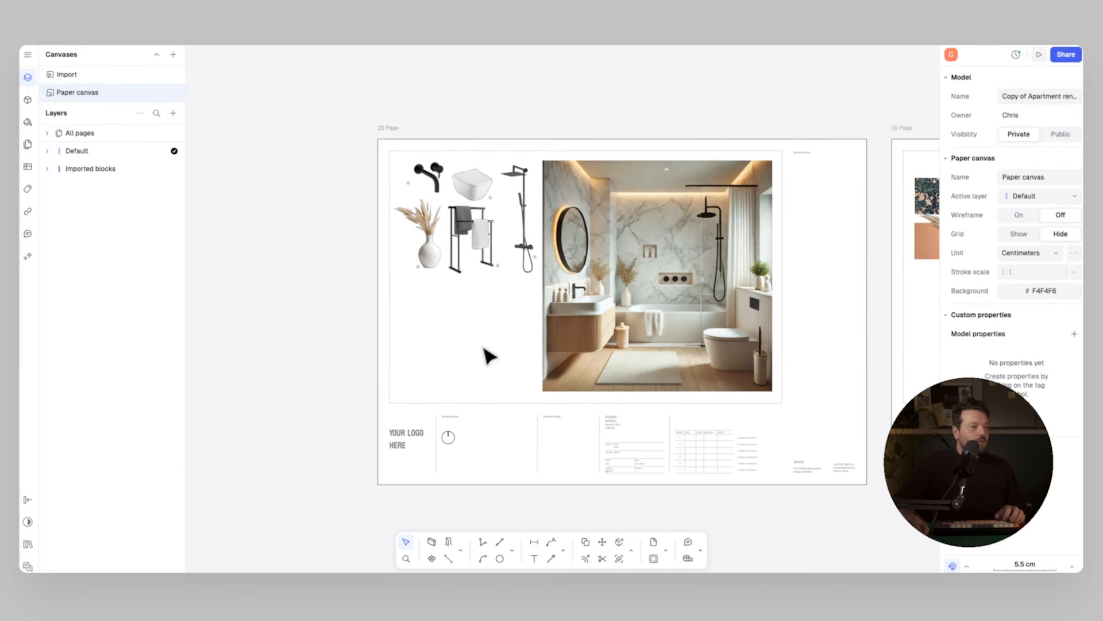
left_click(534, 558)
scroll(546, 405, "up", 4)
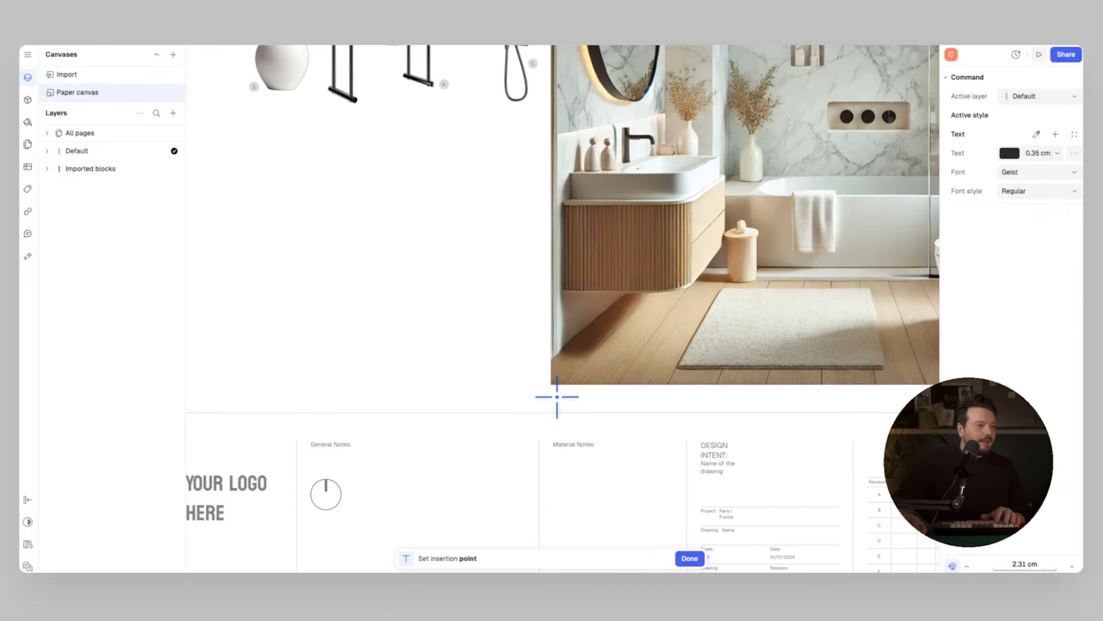
left_click(558, 396)
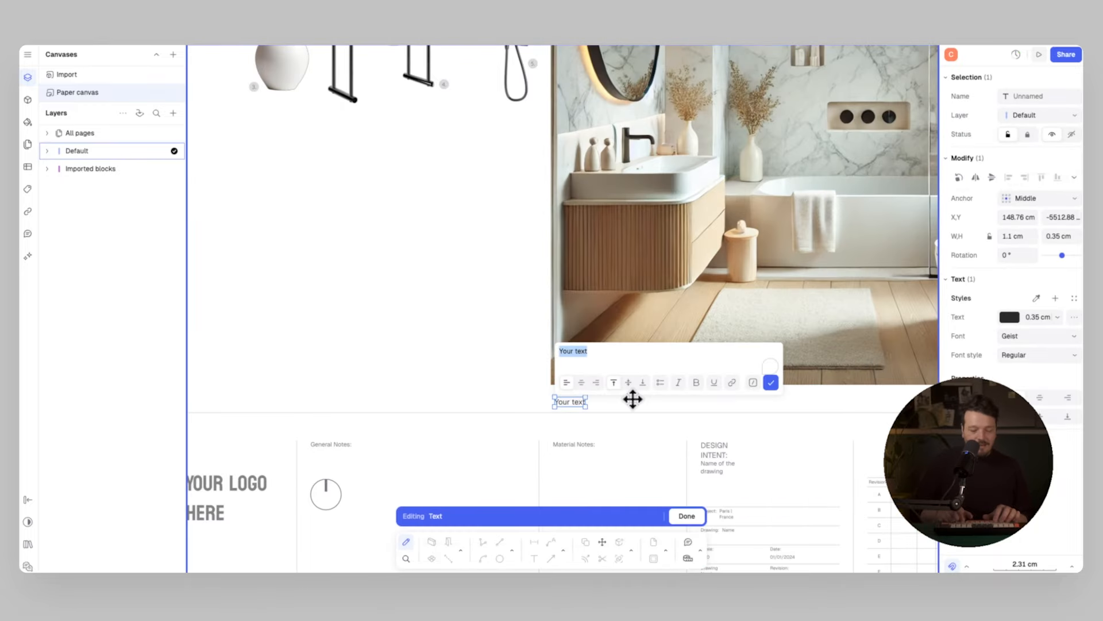
type("PERSPECTIVE VIEW")
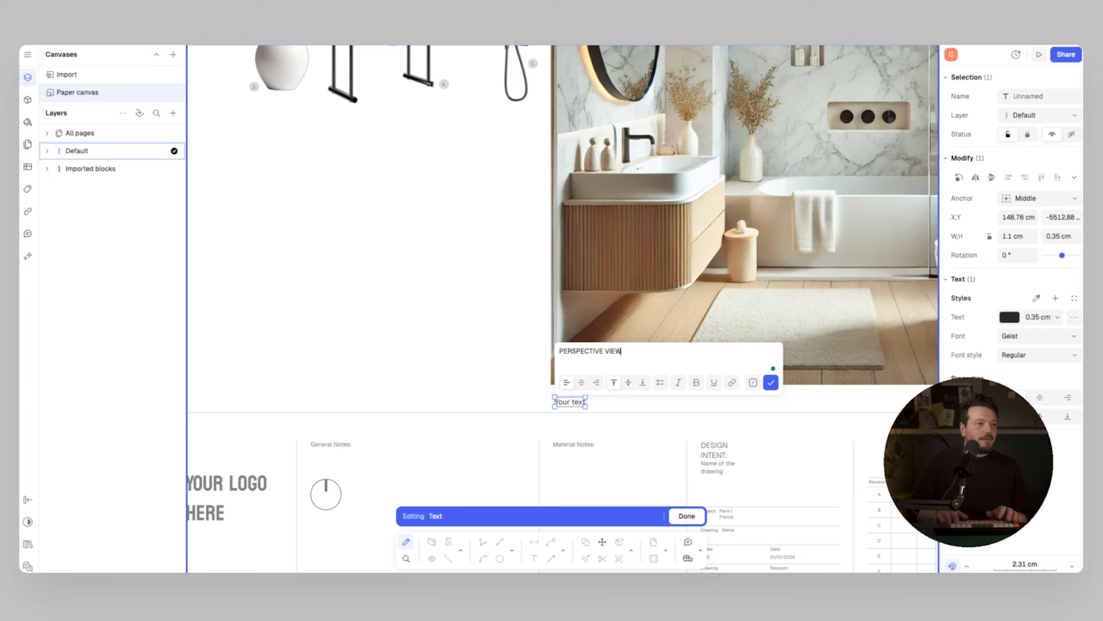
left_click(771, 382)
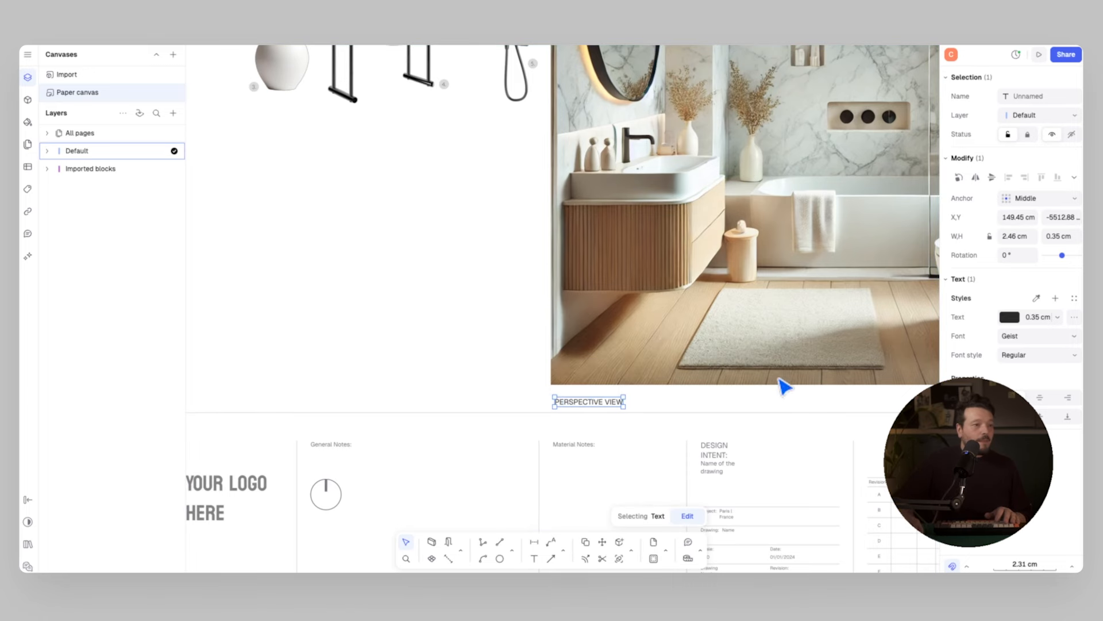
Step: Set the perspective label's text height to 0.5 cm and align it with the rendering's left edge
left_click(1062, 316)
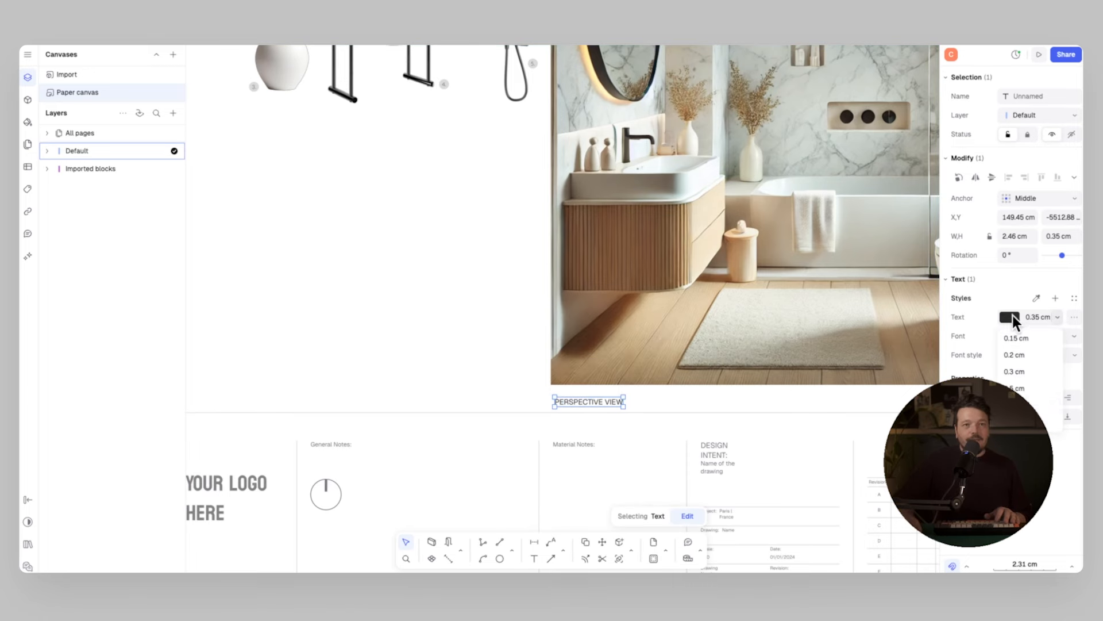
left_click(1023, 381)
left_click_drag(620, 403, 616, 399)
middle_click_drag(617, 399, 707, 417)
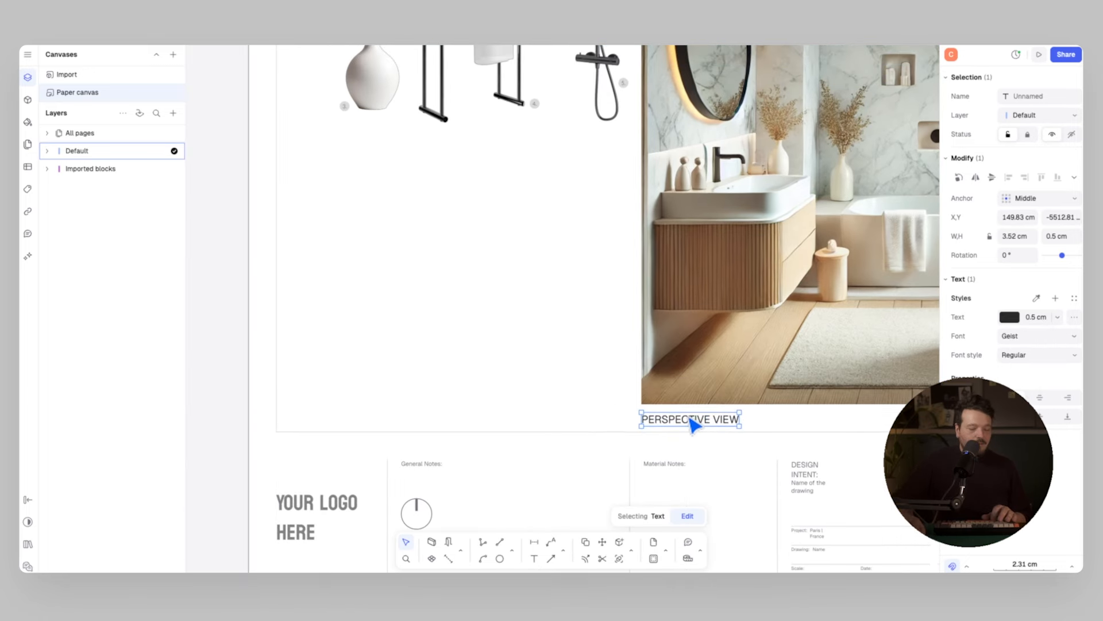
Step: Copy the perspective label to below the black products view and change its text to "MATERIAL PALLETTE"
key("c")
left_click(685, 412)
middle_click_drag(425, 284, 568, 408)
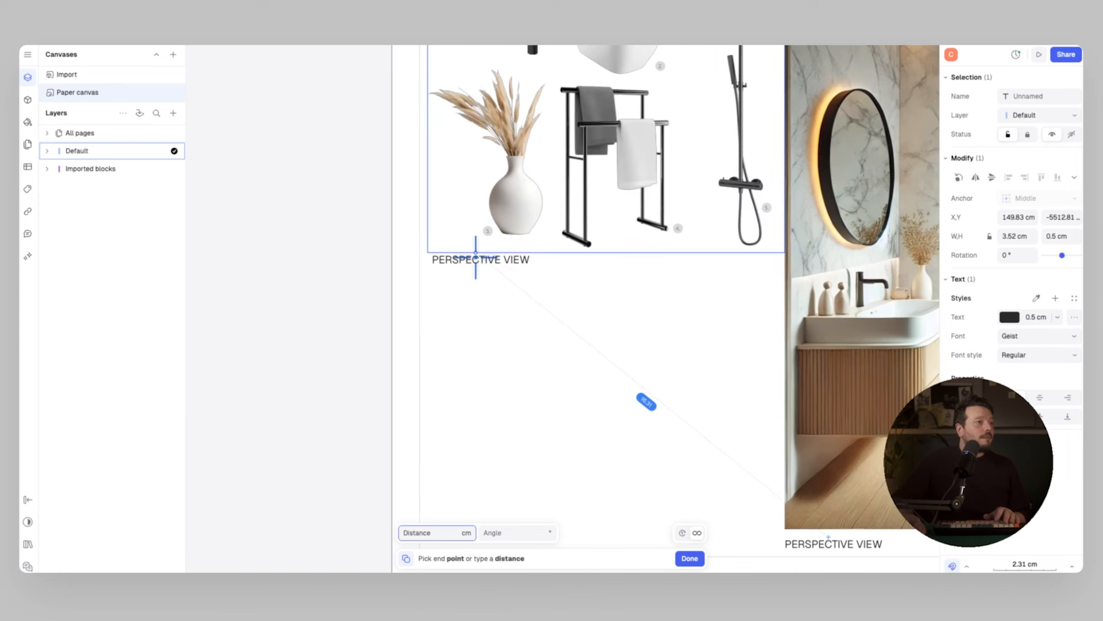
left_click(476, 258)
double_click(499, 257)
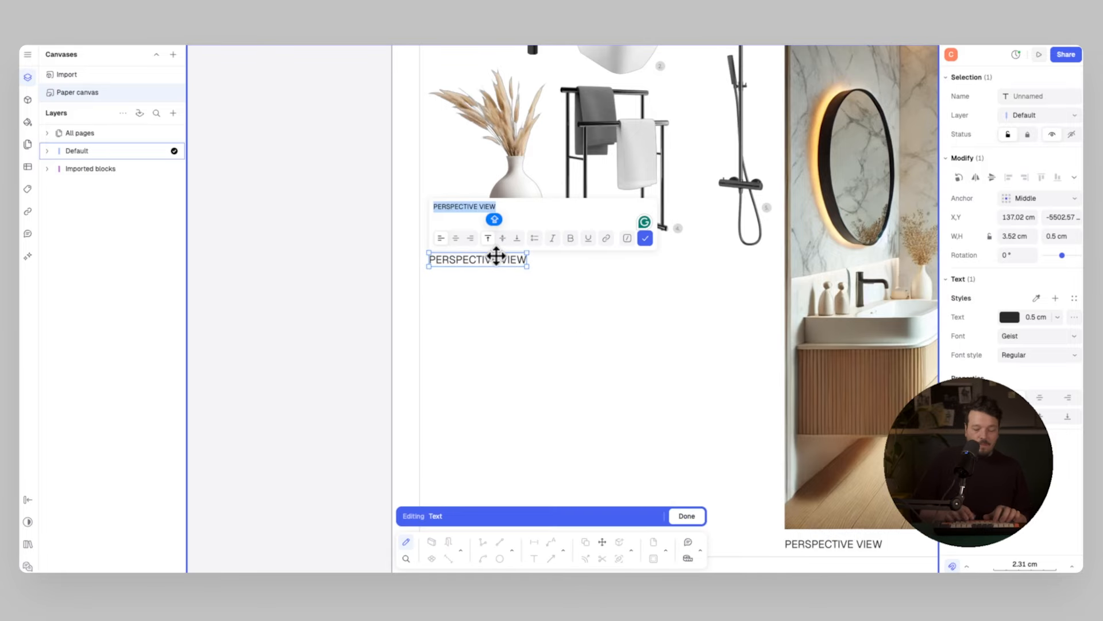
type("MATERIAL PALLETTE")
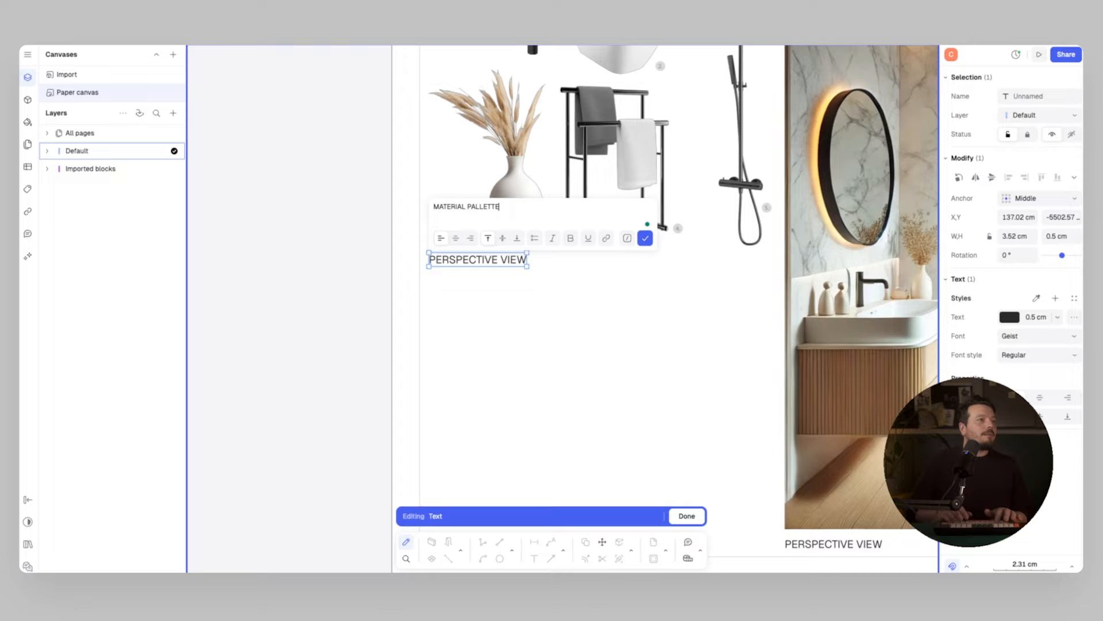
left_click(642, 241)
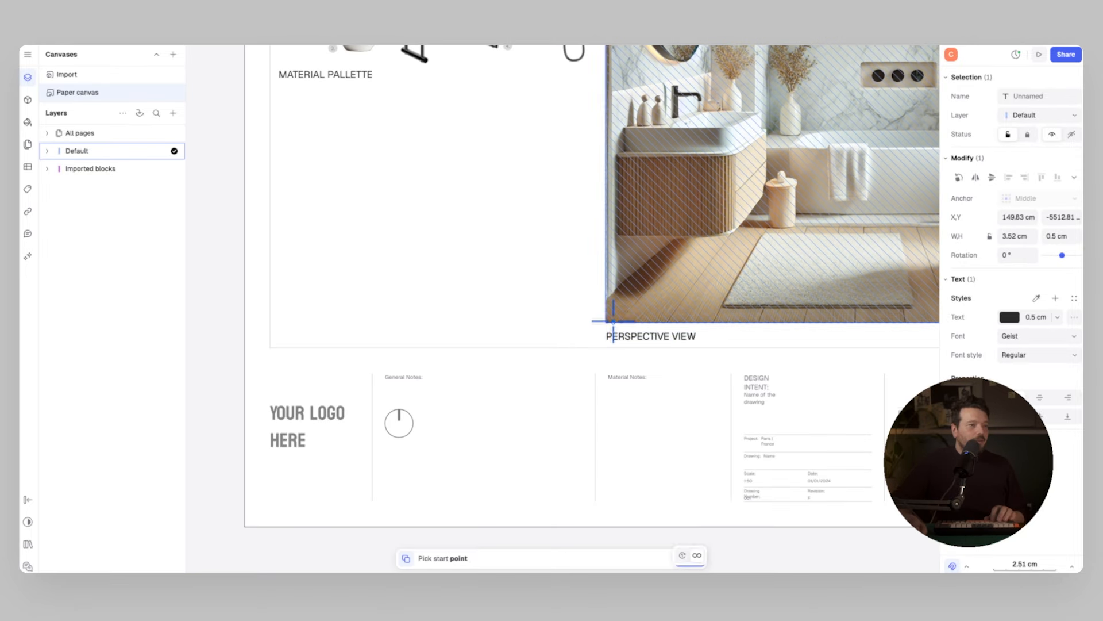
Step: Copy the perspective label horizontally to the frame's lower-left corner and change its text to "OPTION A"
left_click(606, 321)
left_click(280, 320)
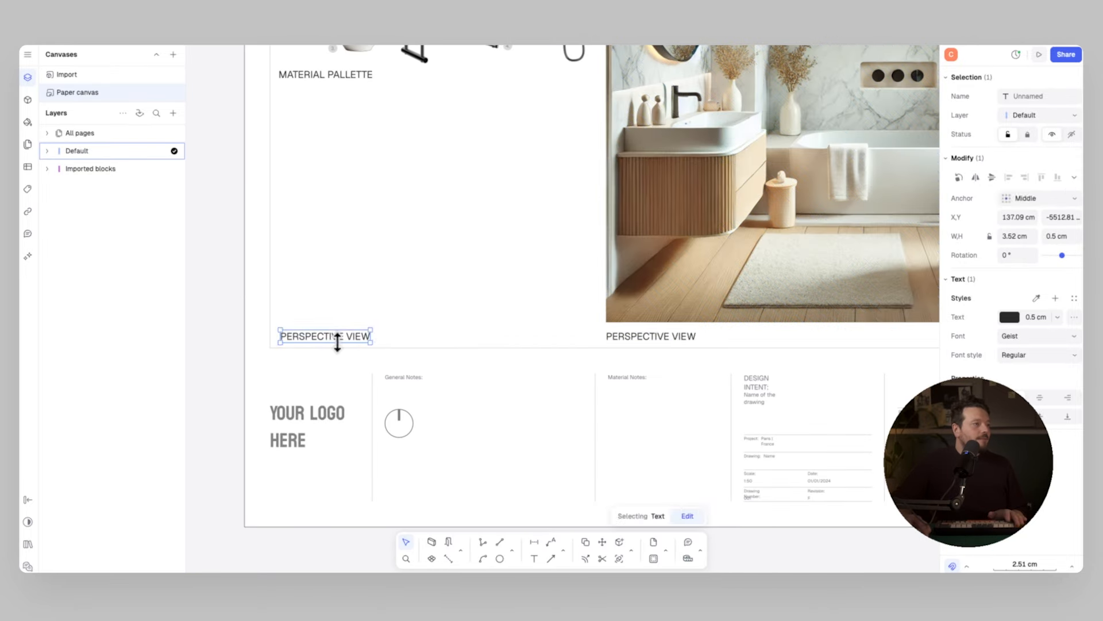
double_click(345, 343)
key("BackSpace")
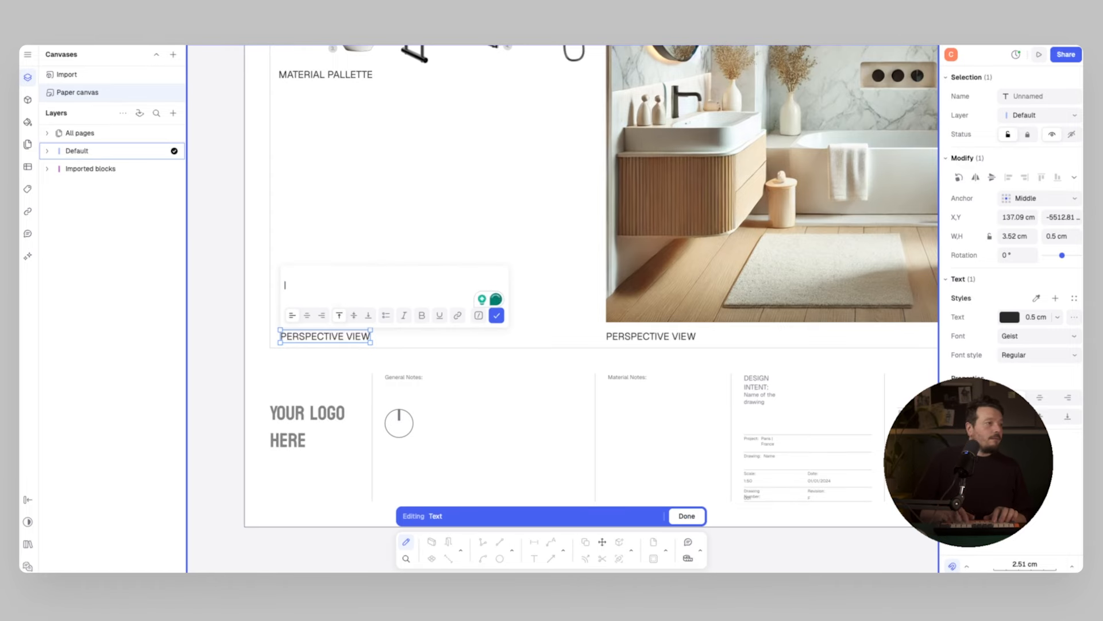
type("OPTION A")
left_click(497, 315)
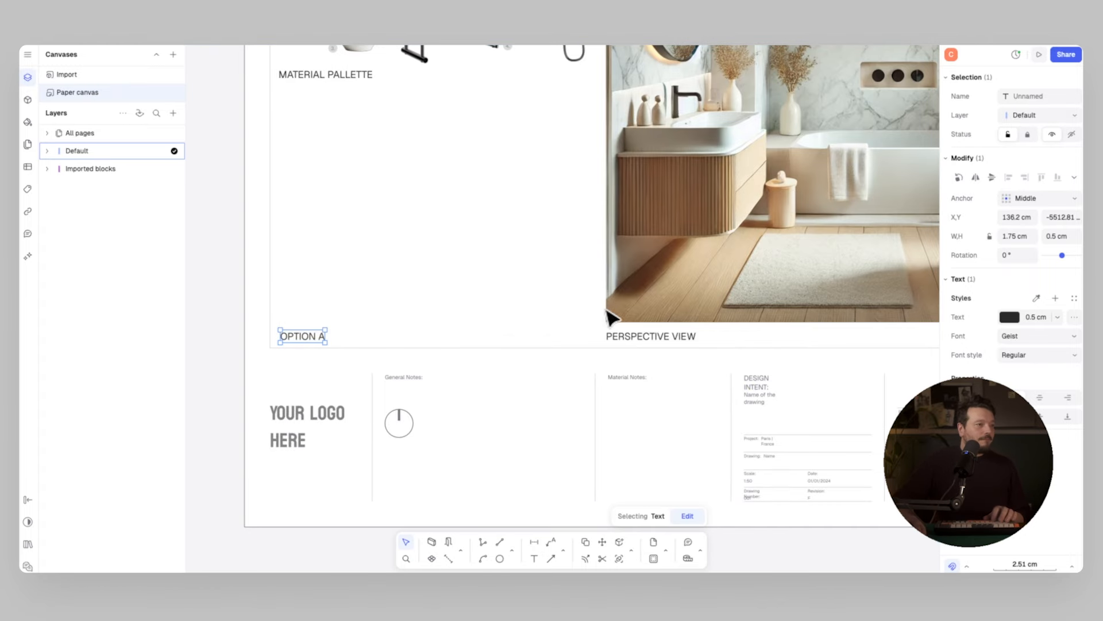
Step: Copy the option label to the same position on the terracotta page and change its text to "OPTION B"
key("c")
left_click(606, 321)
scroll(426, 295, "down", 5)
scroll(517, 306, "up", 2)
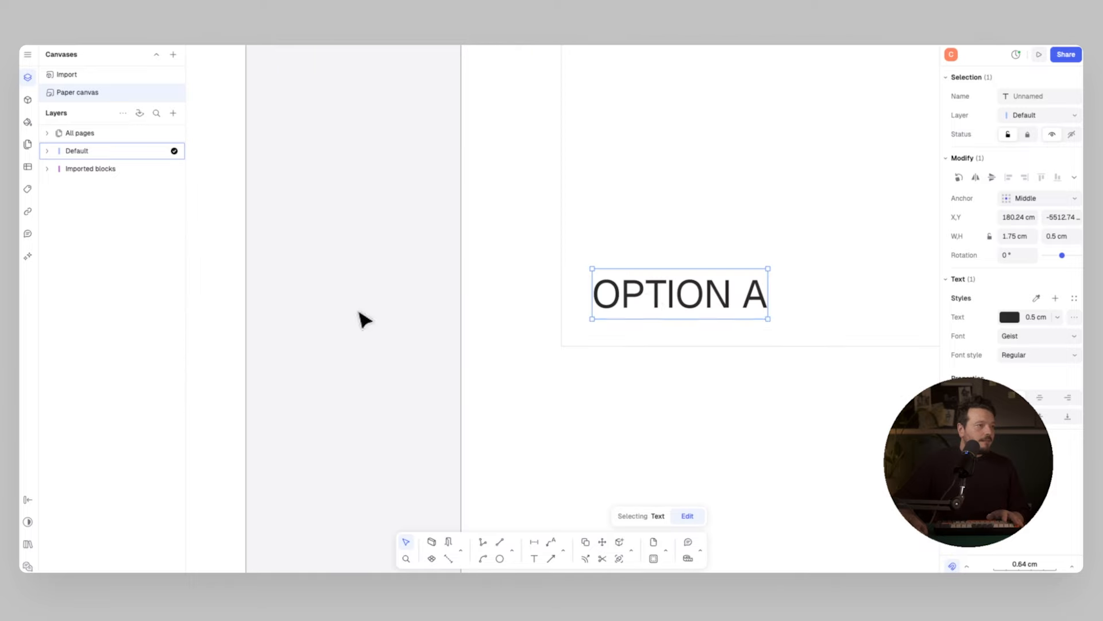
double_click(652, 298)
left_click(660, 223)
key("BackSpace")
key("BackSpace")
type("B")
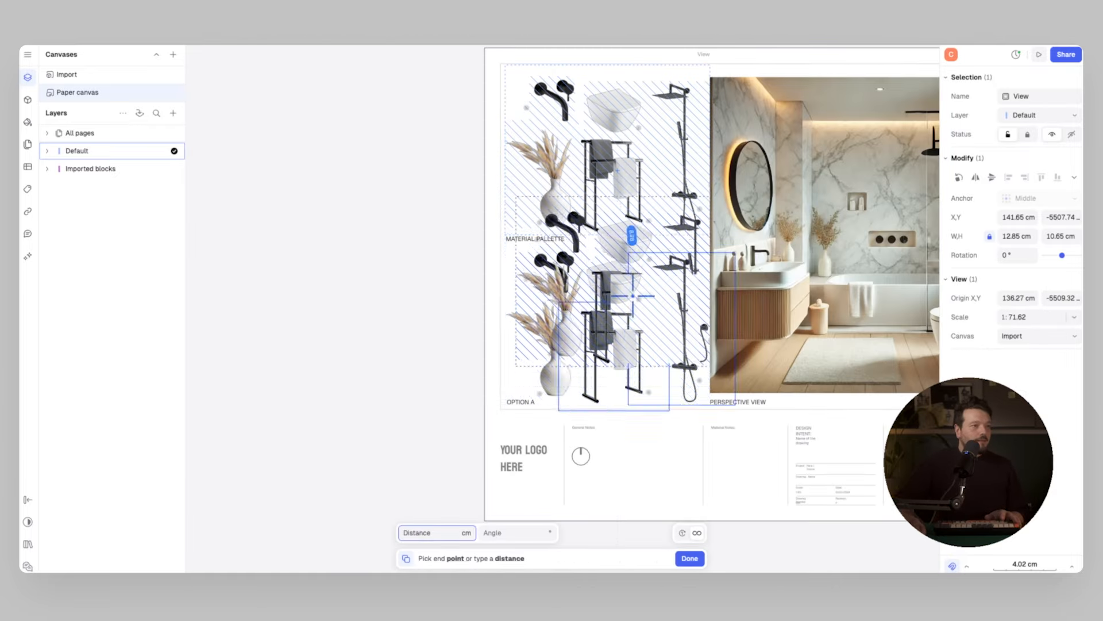
Step: Finish copying the products view below the material palette and reframe the copy on the bathroom floor plan at about 1:32.94
key("Escape")
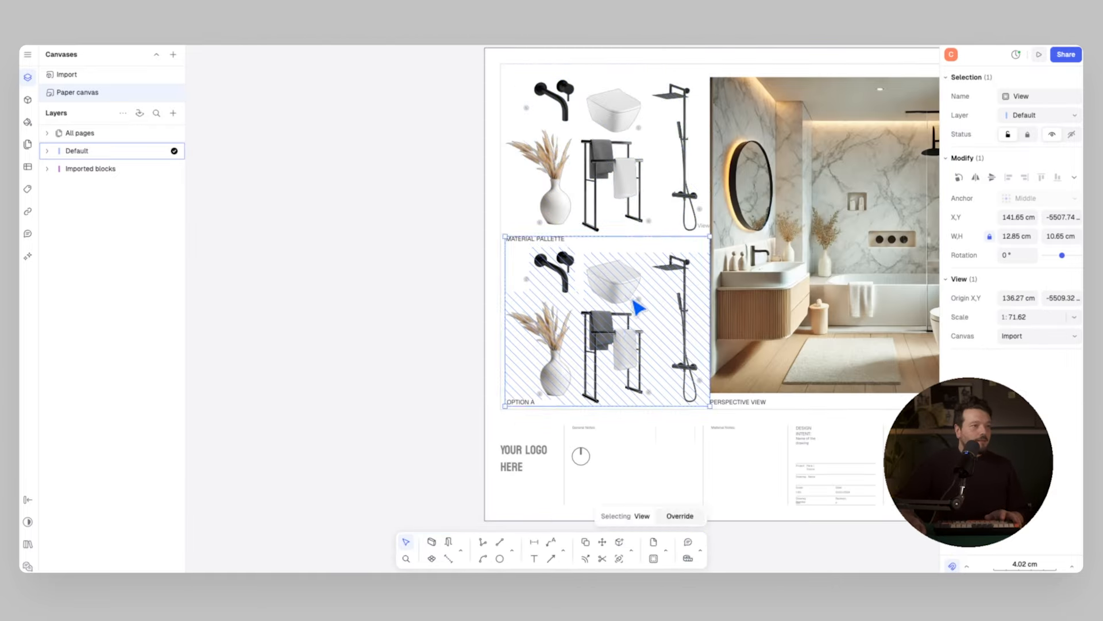
double_click(625, 326)
scroll(641, 331, "down", 5)
middle_click_drag(642, 330, 571, 310)
middle_click_drag(565, 224, 653, 221)
scroll(598, 301, "down", 3)
middle_click_drag(563, 198, 546, 259)
scroll(600, 320, "up", 8)
scroll(547, 321, "up", 1)
middle_click_drag(656, 251, 598, 319)
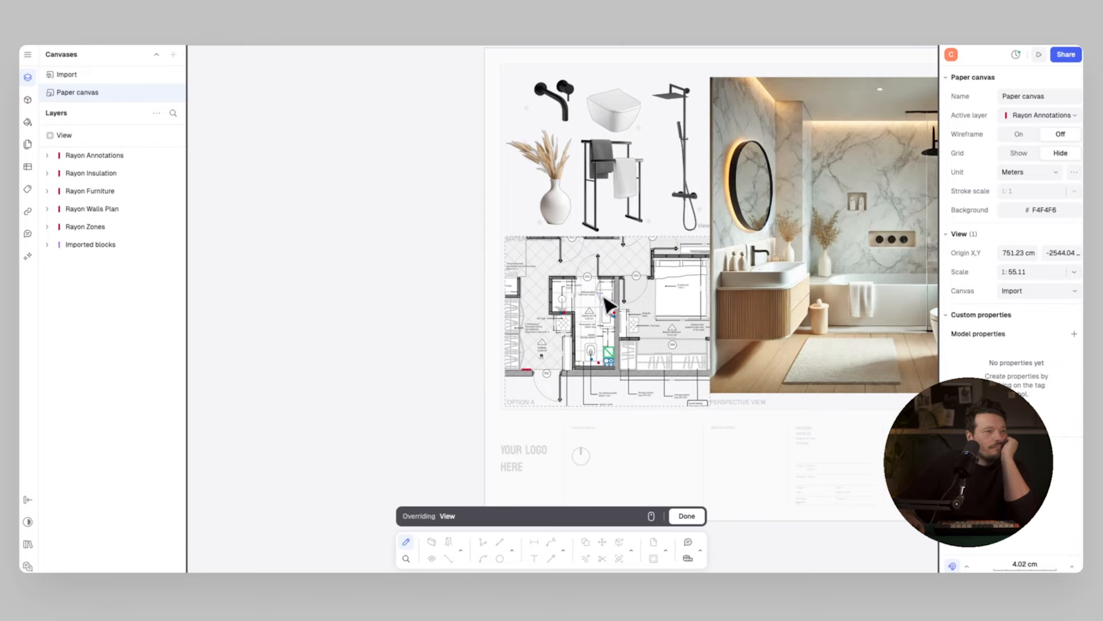
middle_click_drag(657, 301, 652, 302)
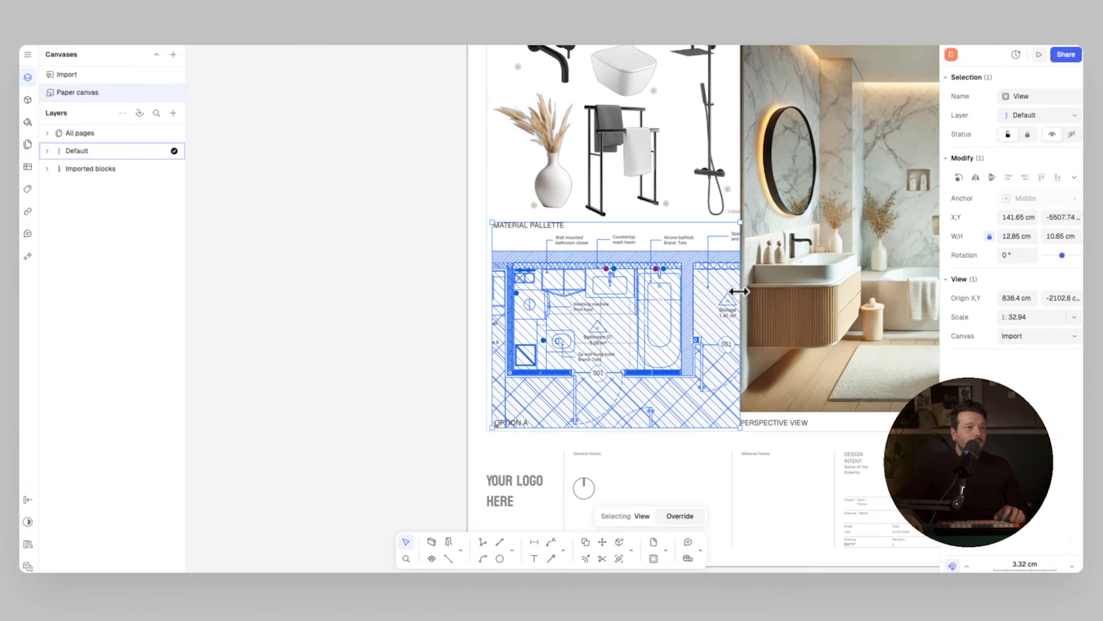
Step: Crop the floor plan view around the bathroom, place it above the option label and copy it to the terracotta page
left_click_drag(699, 297, 703, 298)
left_click_drag(664, 425, 663, 385)
left_click_drag(663, 329, 674, 346)
left_click(673, 320)
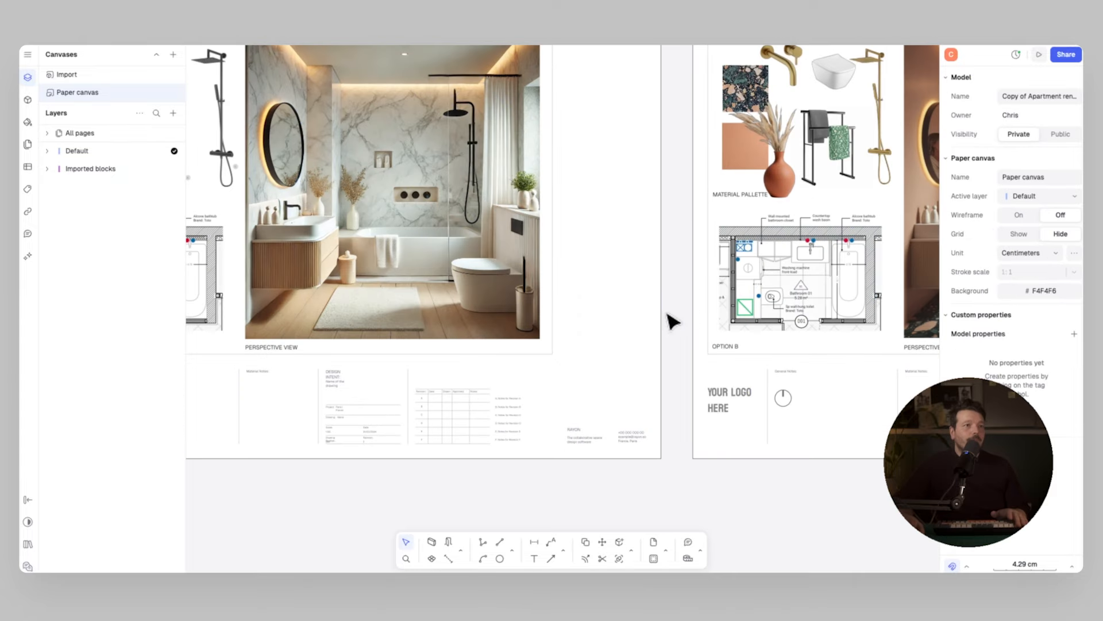
Step: Examine the layout of both bathroom option boards side by side
scroll(684, 334, "down", 2)
middle_click_drag(783, 389, 682, 381)
scroll(682, 381, "down", 5)
scroll(664, 380, "up", 2)
scroll(672, 332, "up", 5)
middle_click_drag(688, 333, 660, 295)
scroll(657, 289, "down", 2)
middle_click_drag(771, 85, 739, 86)
middle_click_drag(519, 125, 522, 135)
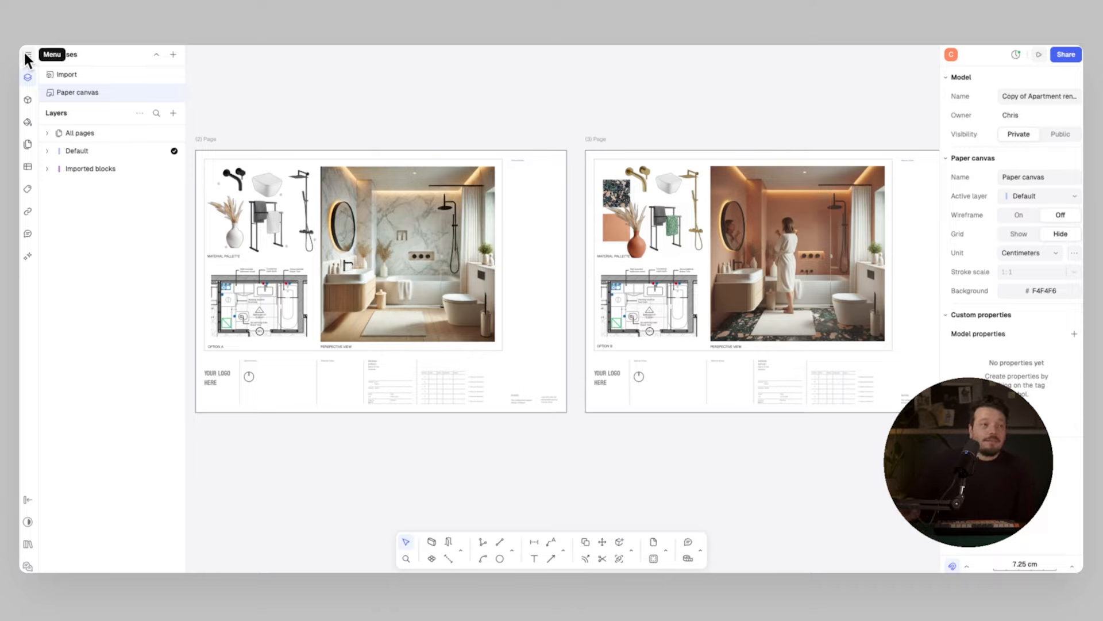
scroll(393, 189, "down", 1)
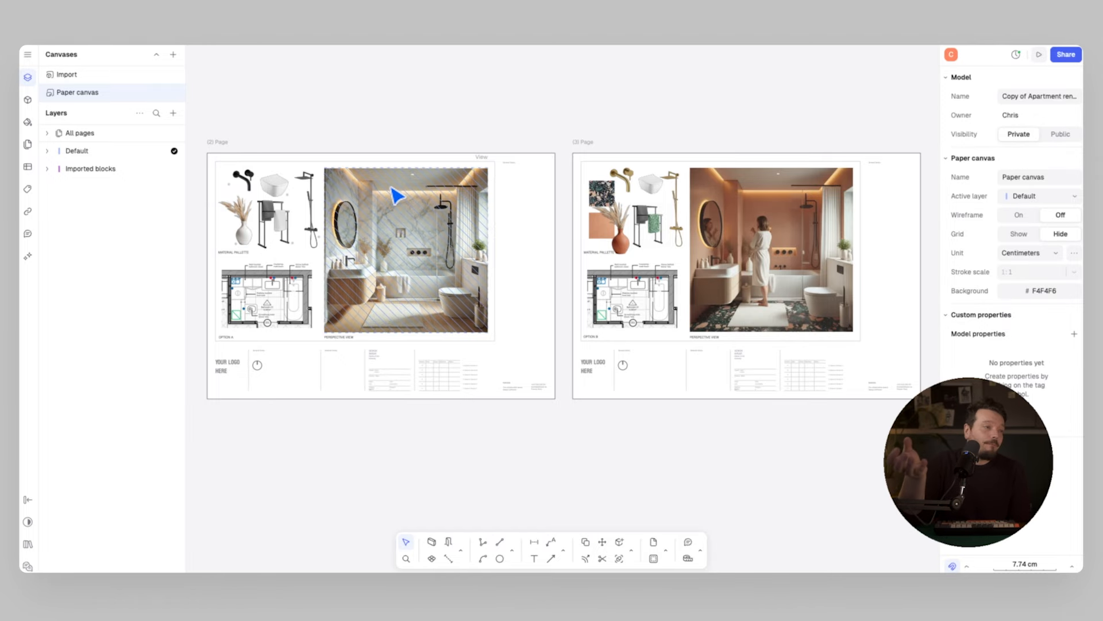
Step: Open the model's sharing settings, fill in the invitee's e-mail and set the access role to Viewer
left_click(1060, 55)
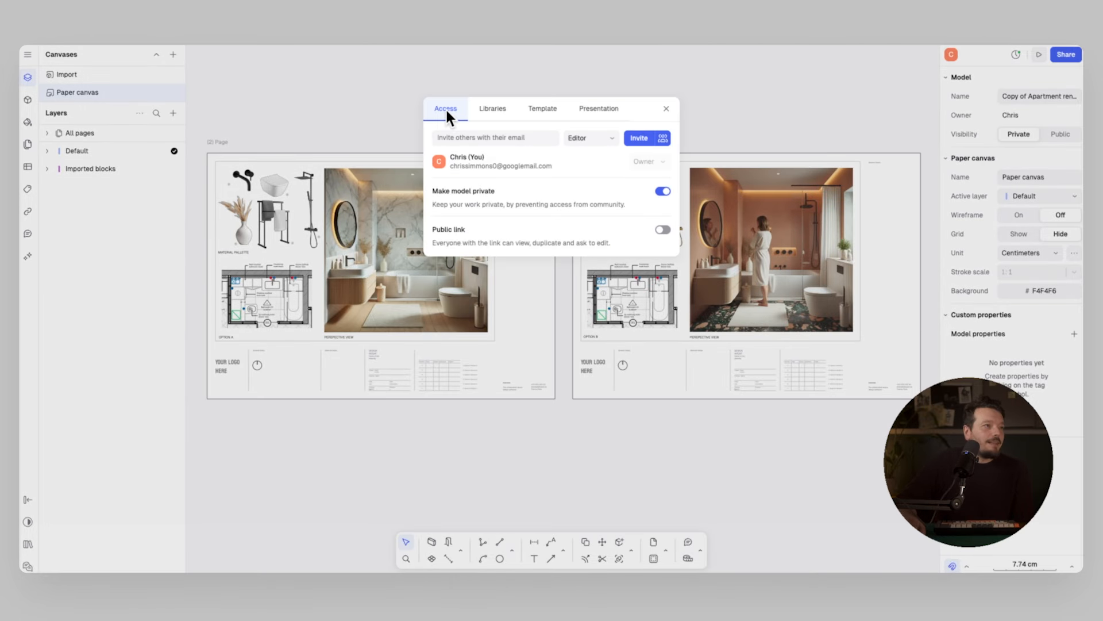
left_click(499, 139)
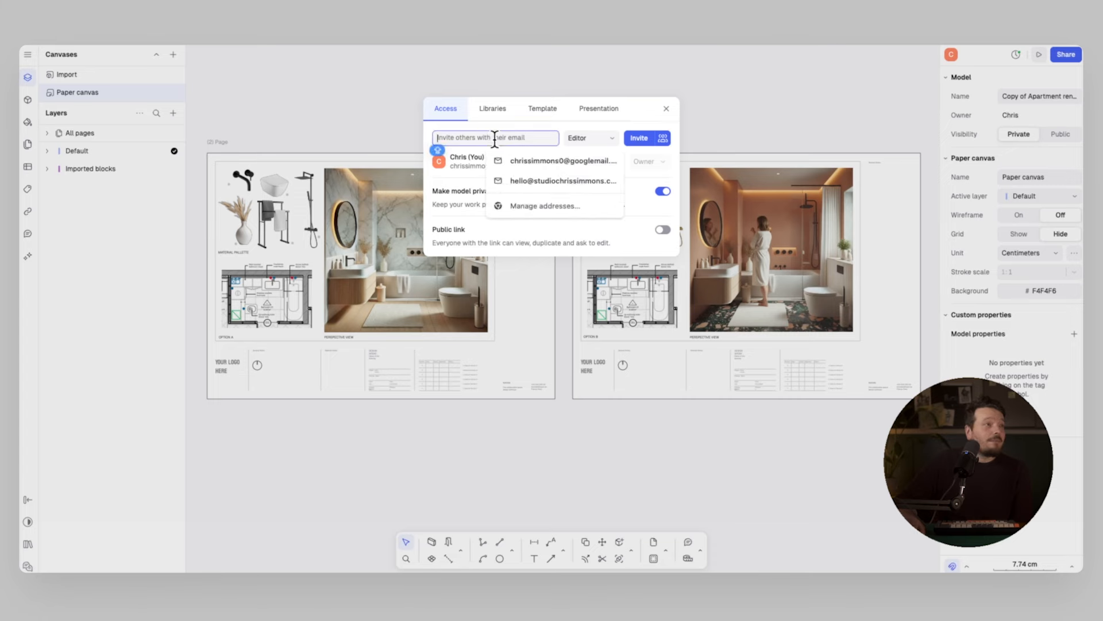
left_click(596, 181)
left_click(555, 138)
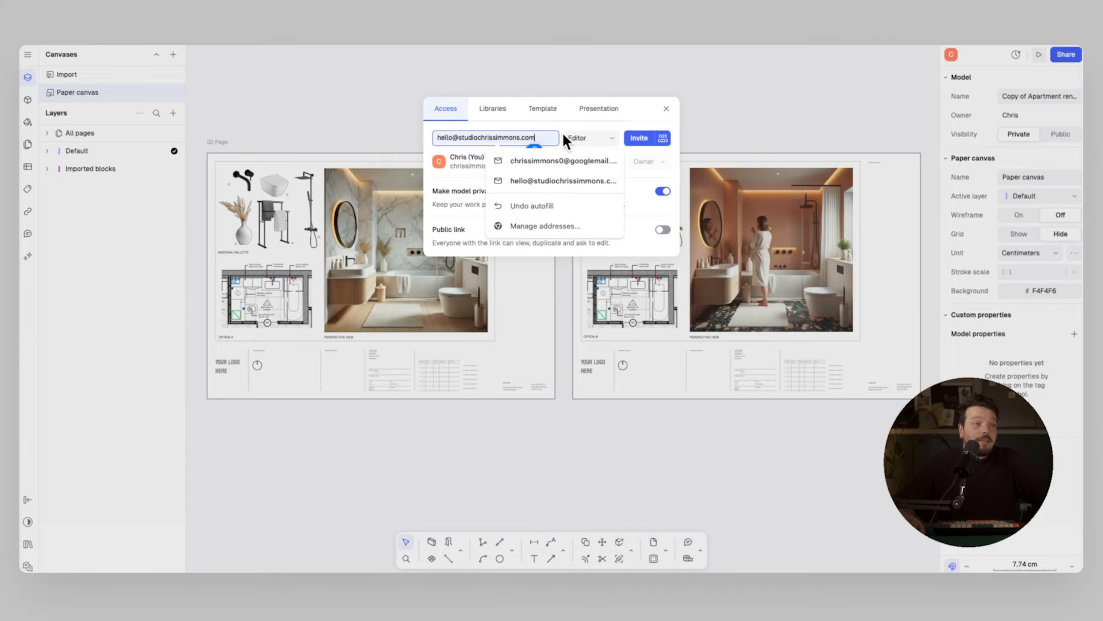
left_click(598, 139)
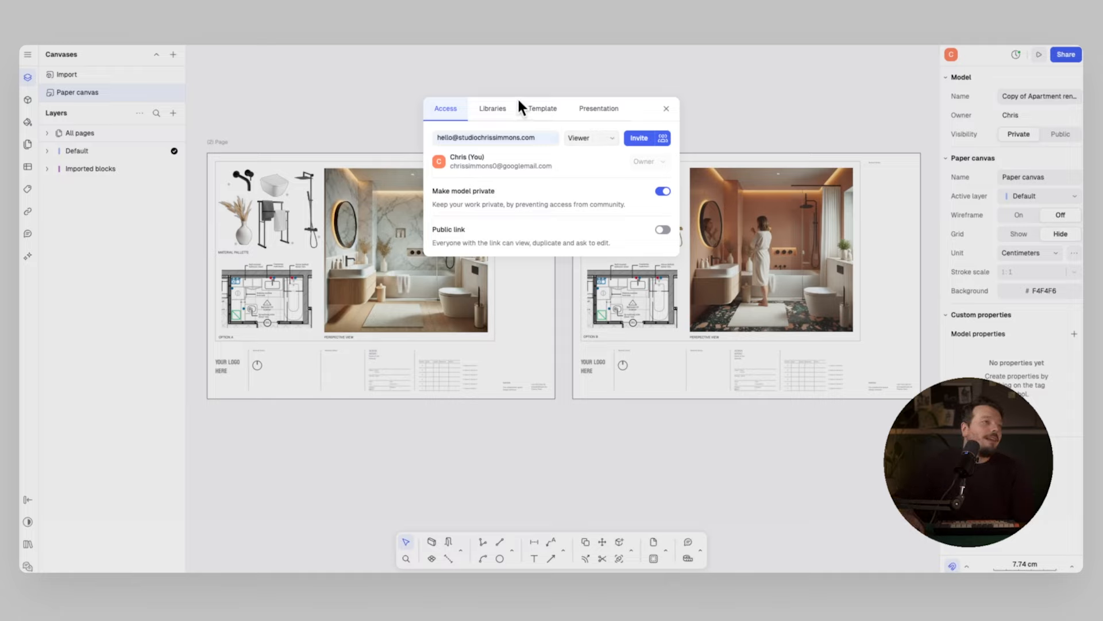
Step: Publish all pages as a presentation, open it and page through to the Option B board
left_click(599, 108)
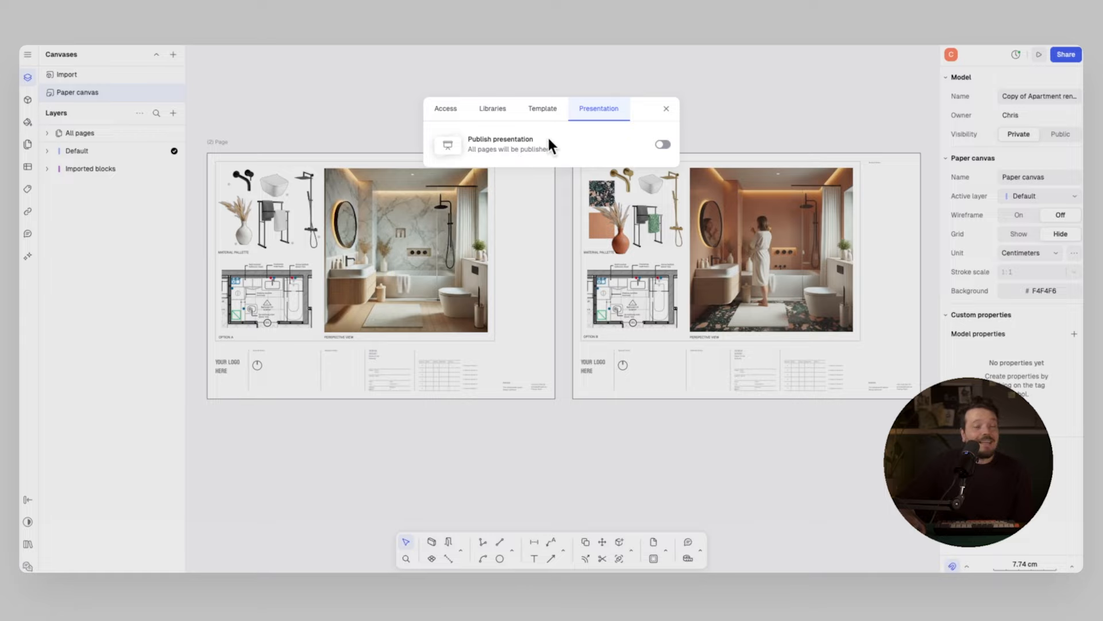
left_click(662, 144)
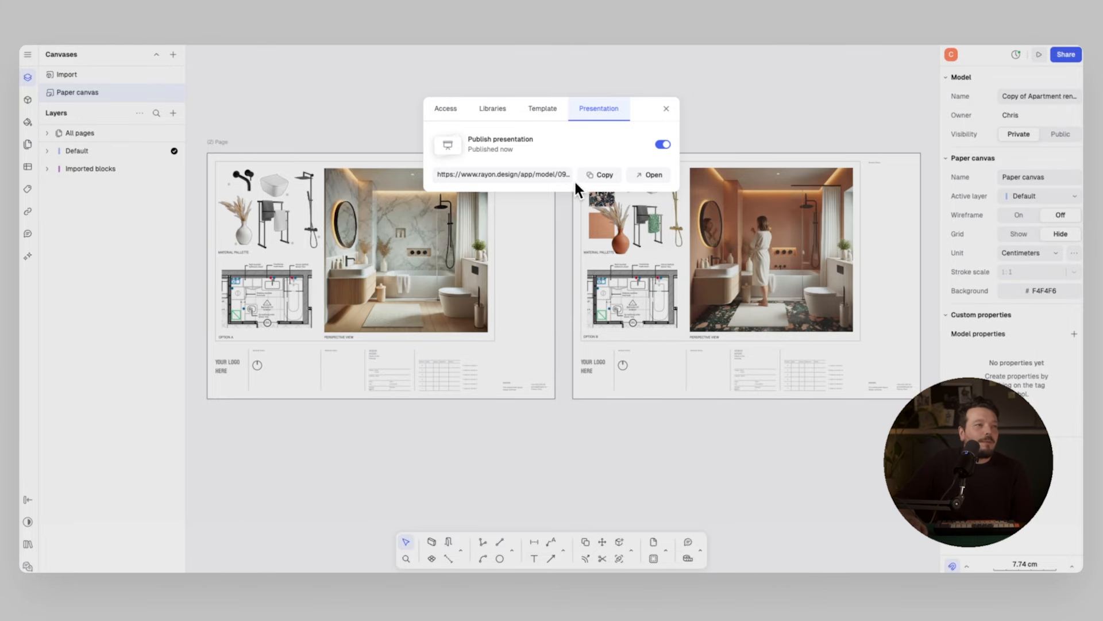
left_click(647, 178)
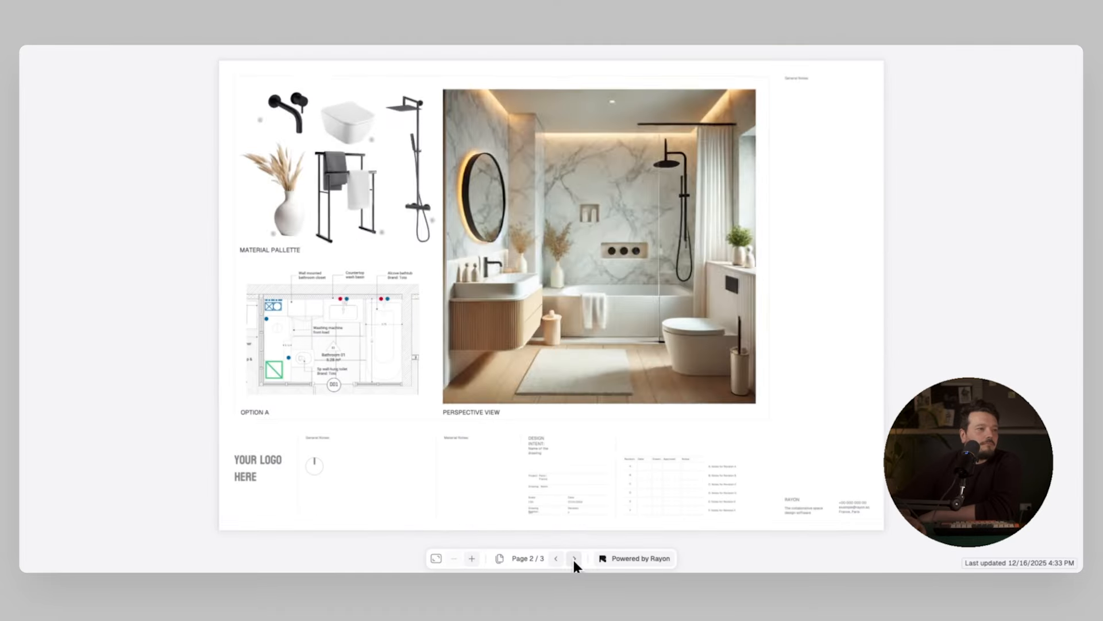
left_click(574, 559)
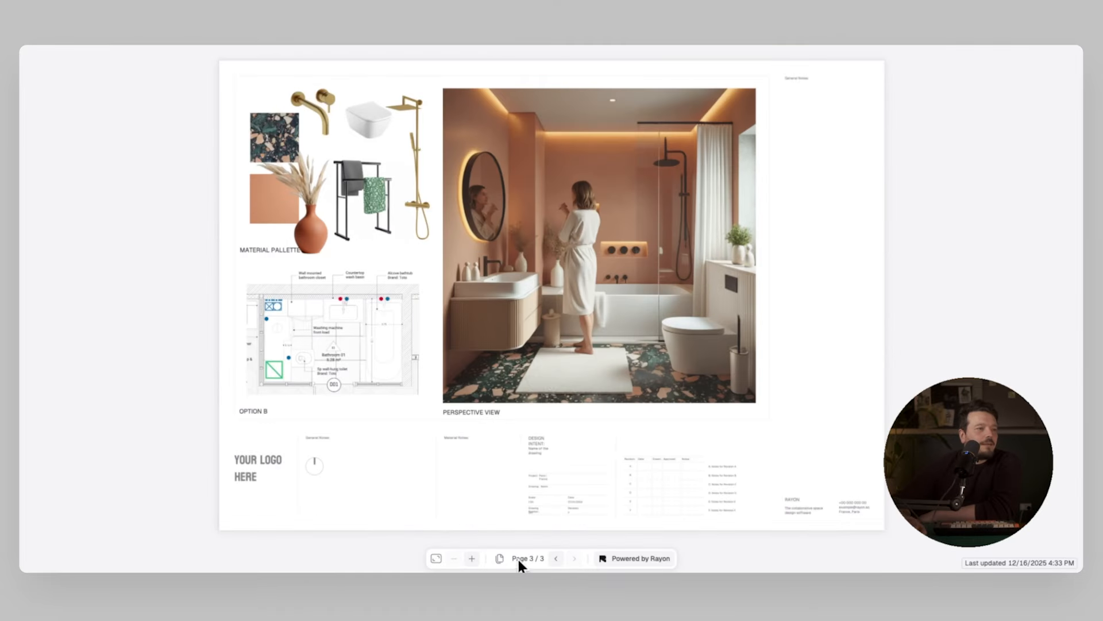
Step: Compare the Option A and Option B boards in the published presentation, then return to the model and close the sharing settings
left_click(554, 559)
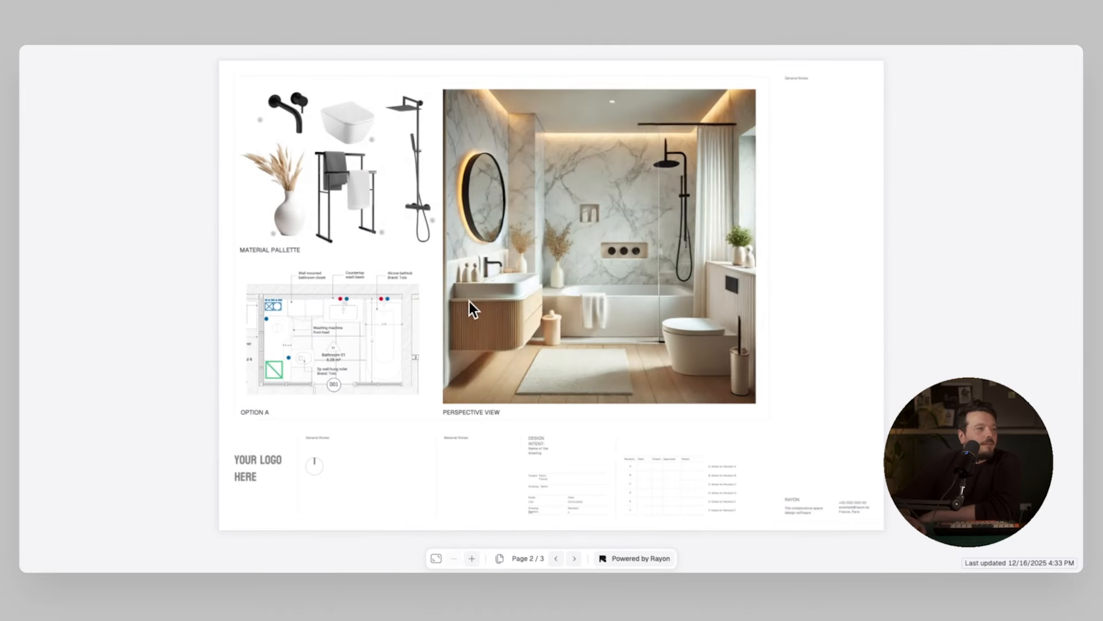
left_click(575, 556)
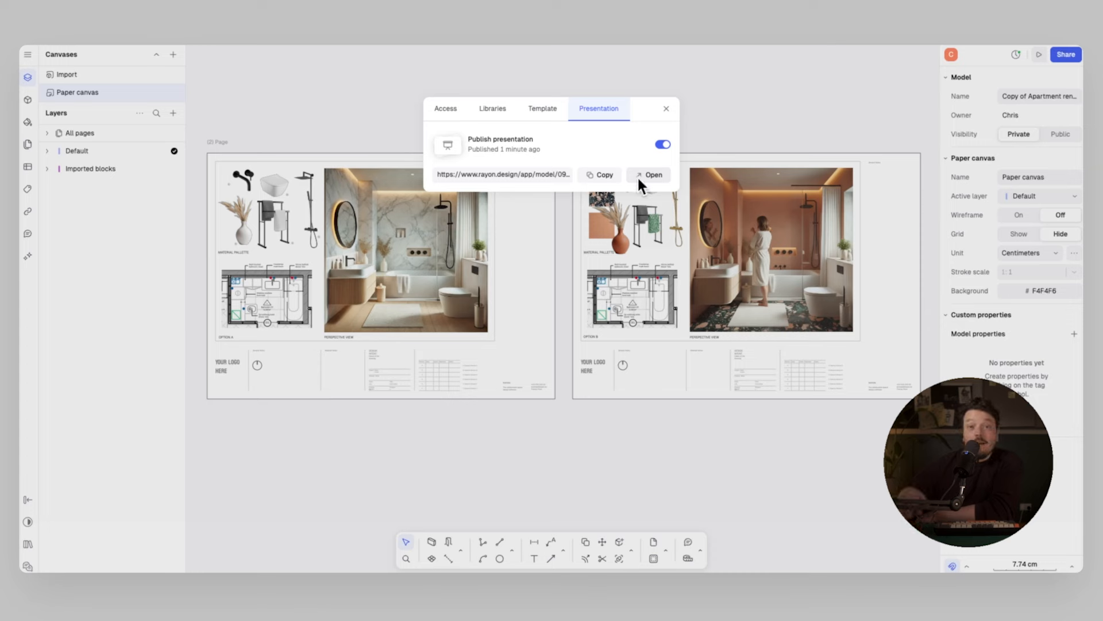
left_click(666, 109)
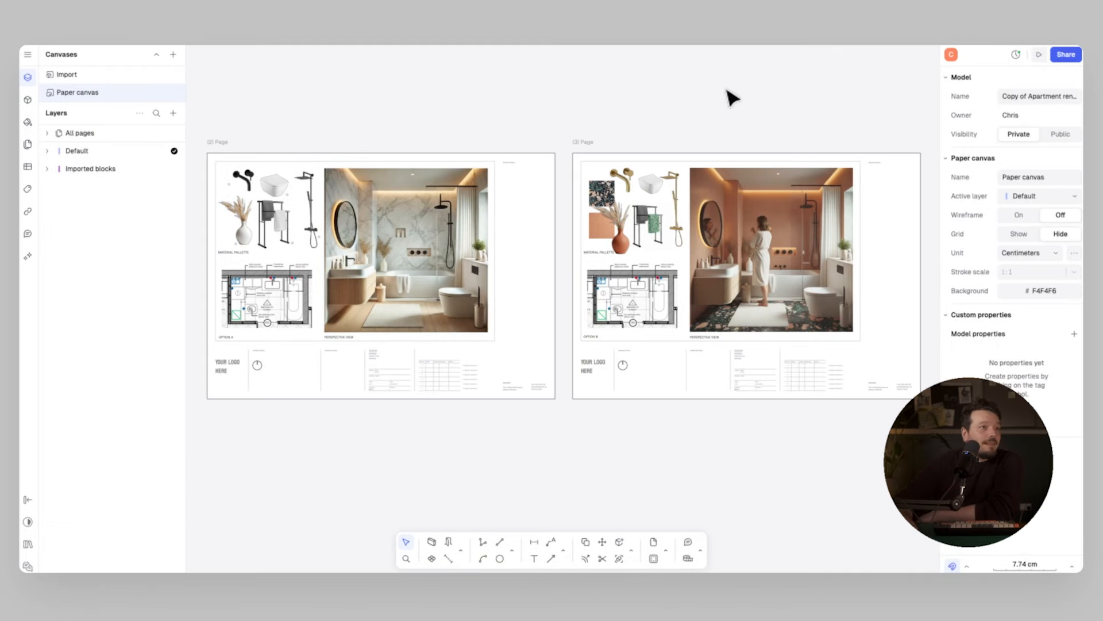
Step: Change the label under the floor plan on the marble bathroom board to OPTION 1
middle_click_drag(244, 346, 450, 318)
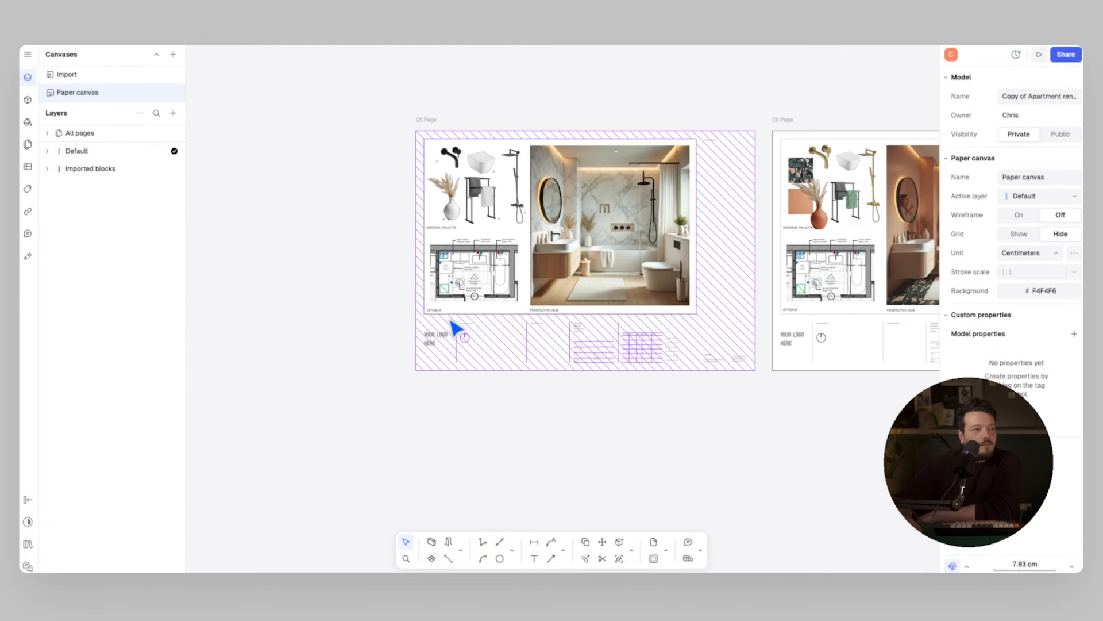
scroll(450, 319, "up", 6)
double_click(392, 278)
type("OPTION 1")
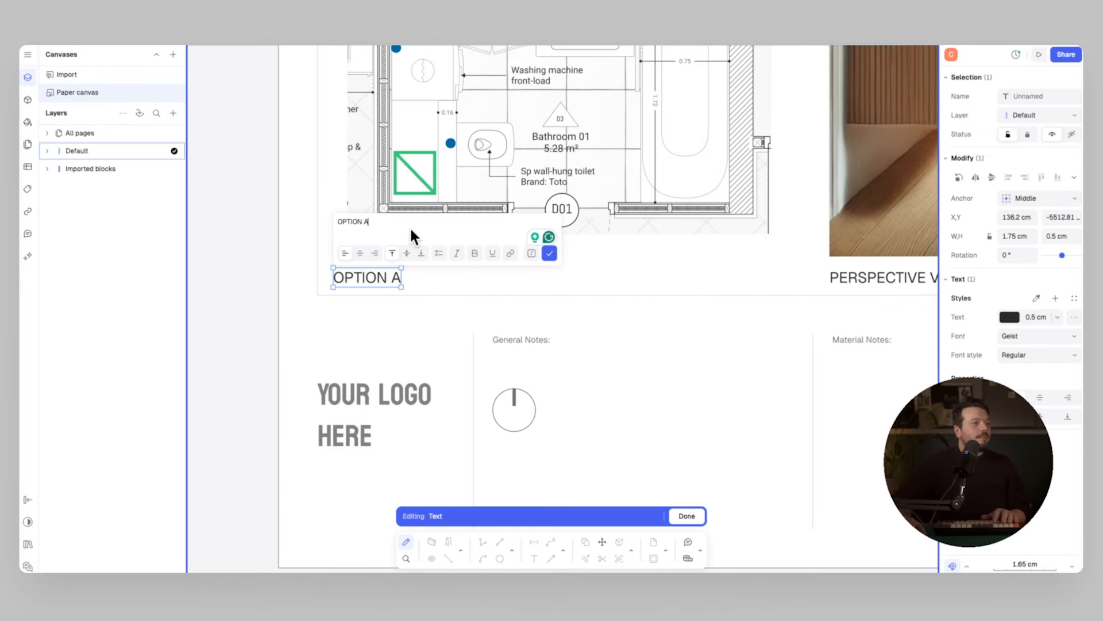
left_click(552, 257)
Step: Change the label under the floor plan on the terracotta bathroom board to OPTION 2
scroll(338, 277, "down", 5)
middle_click_drag(637, 270, 402, 273)
scroll(401, 273, "up", 6)
left_click(733, 348)
double_click(733, 347)
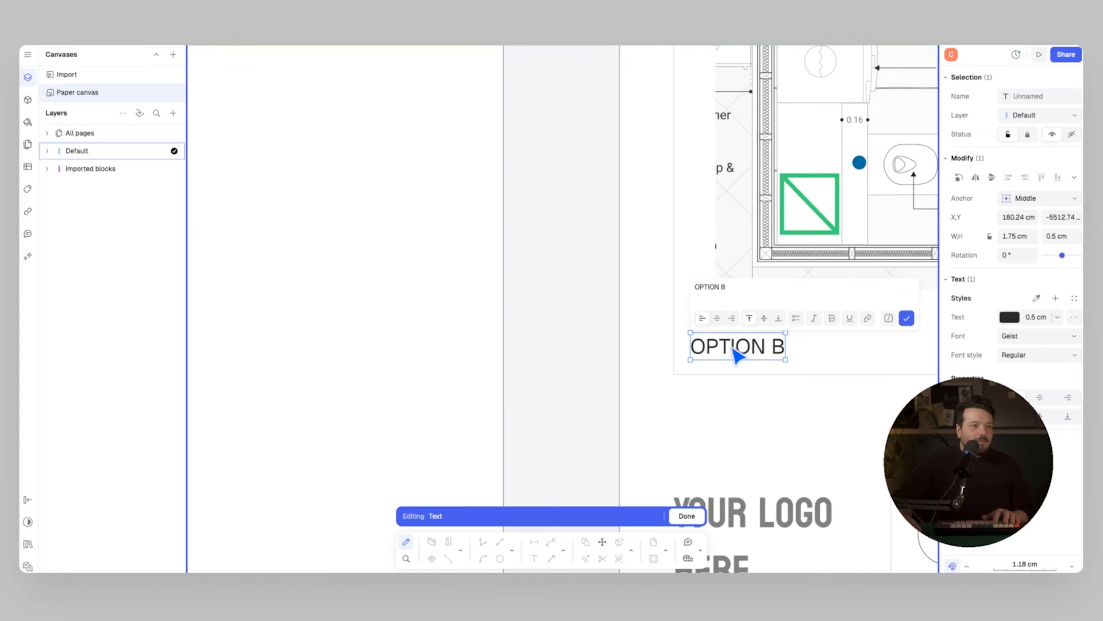
left_click(738, 288)
key("BackSpace")
type("2")
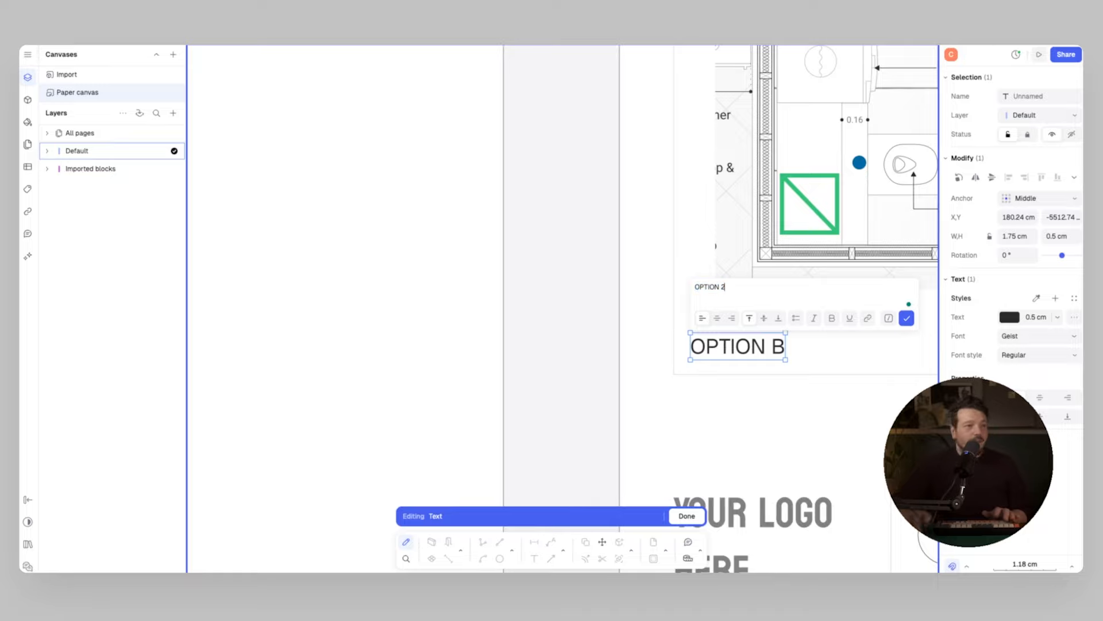
left_click(908, 318)
scroll(591, 315, "down", 6)
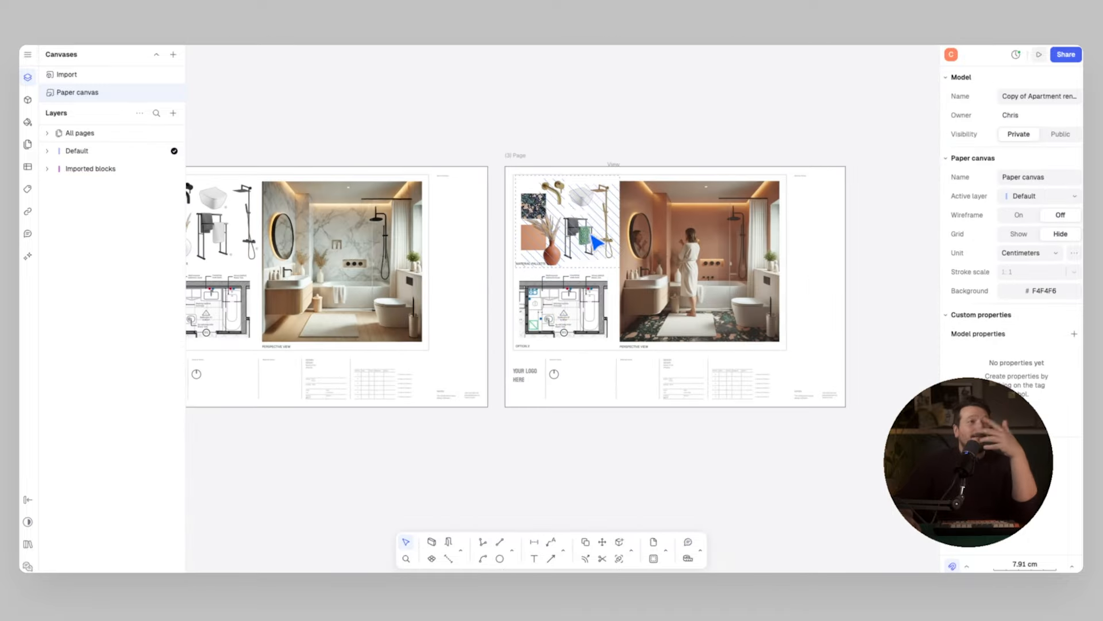
Step: Republish the presentation with the renamed option labels, open it and page through both bathroom boards
left_click(1066, 54)
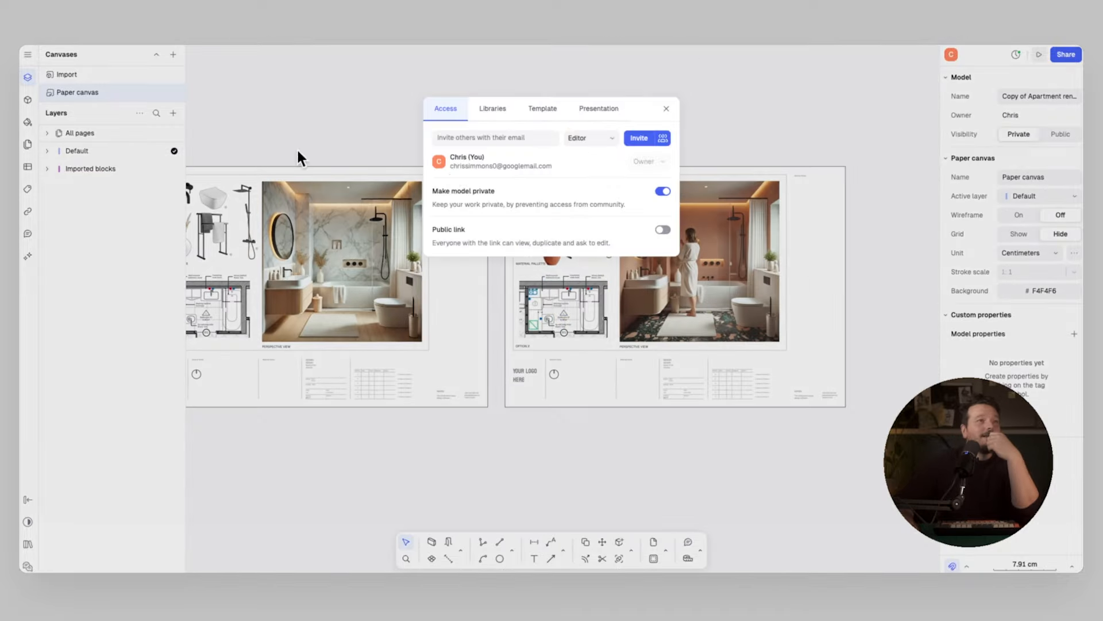
left_click(616, 115)
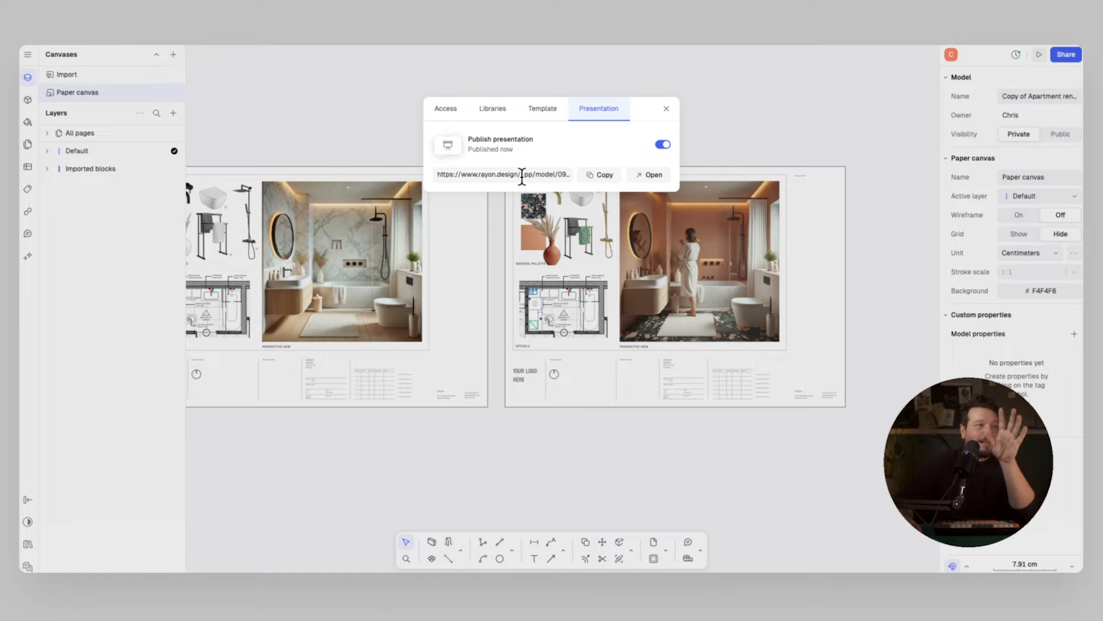
left_click(653, 174)
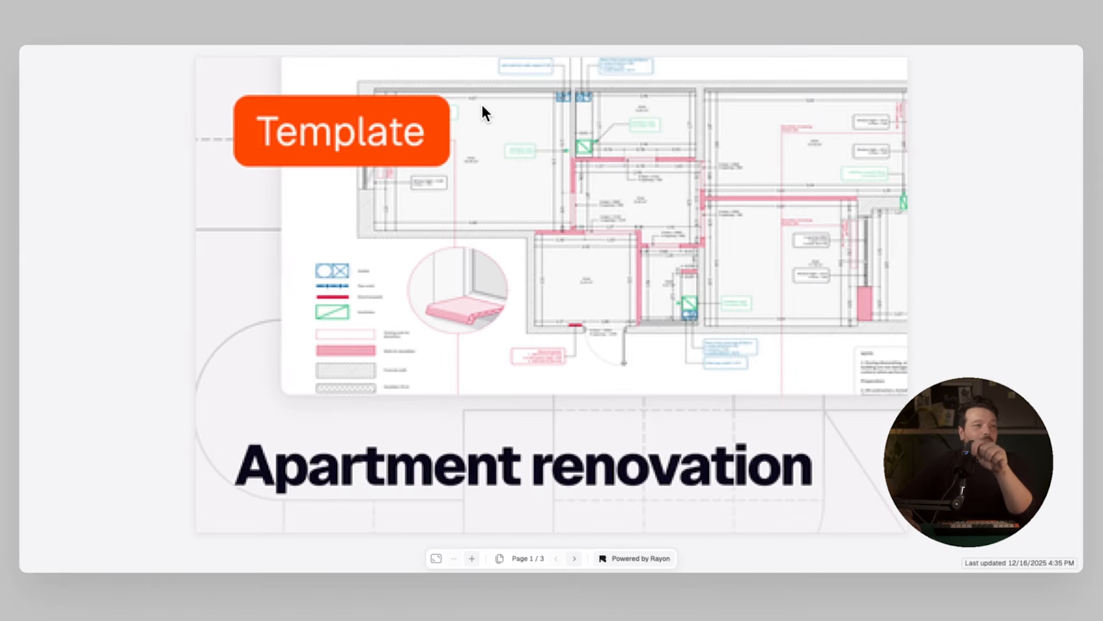
left_click(574, 556)
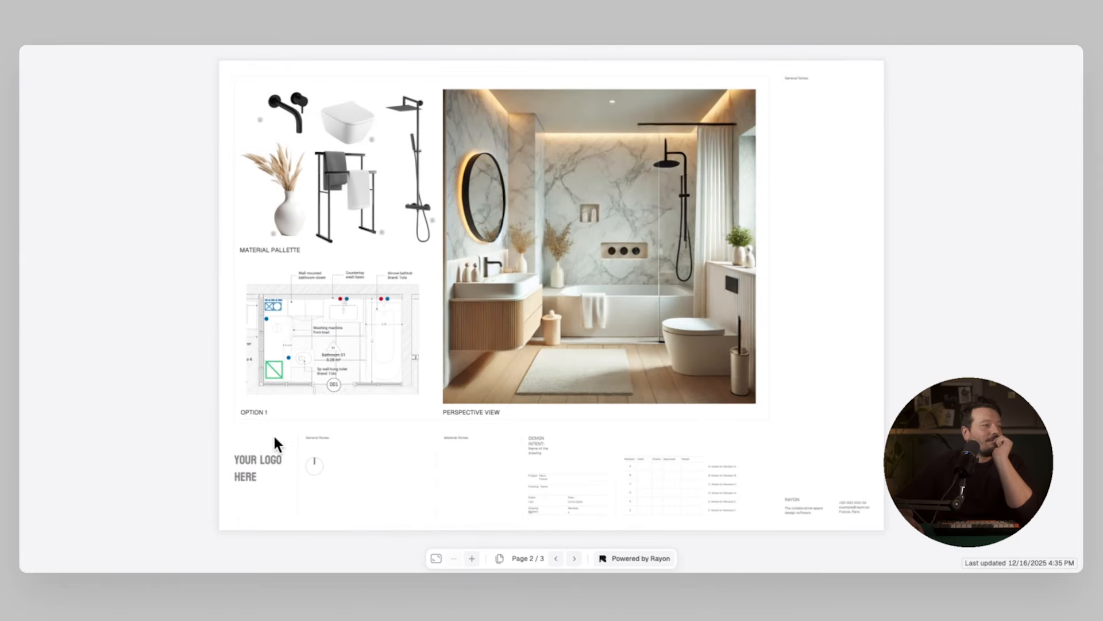
left_click(570, 558)
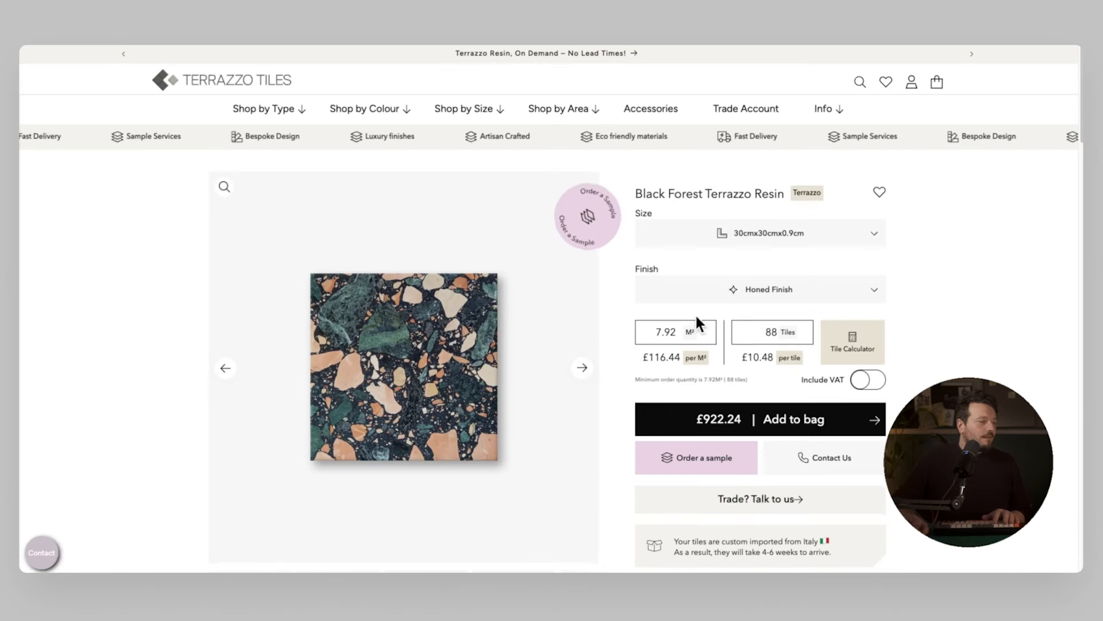
Step: Copy the Black Forest Terrazzo Resin tile image and attach the terracotta bathroom rendering and the tile image to the Rayon AI chat
right_click(385, 295)
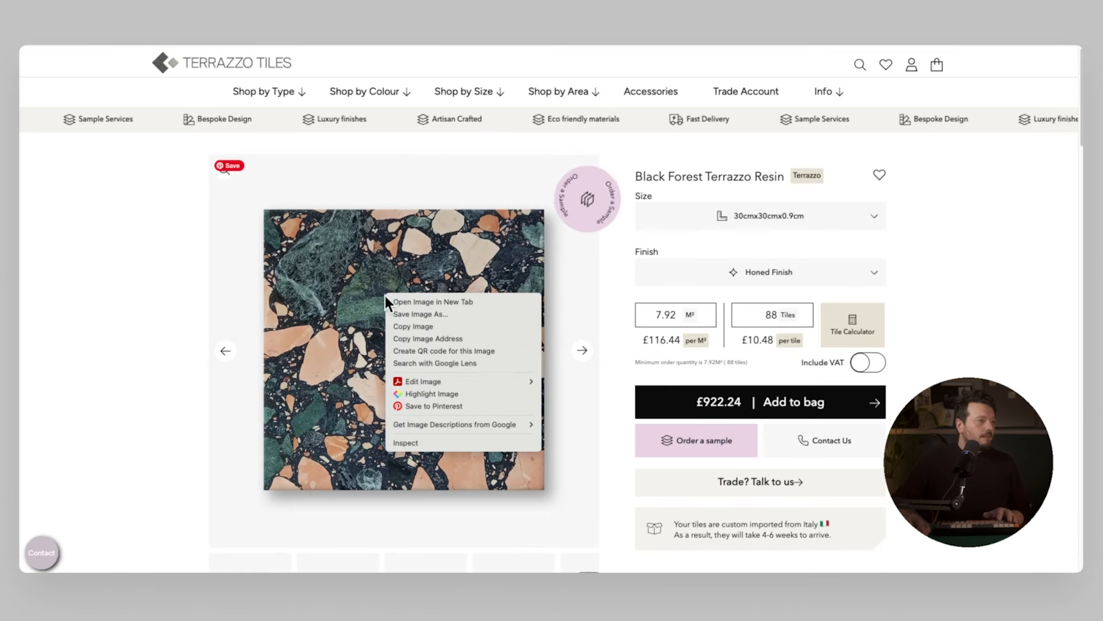
right_click(722, 237)
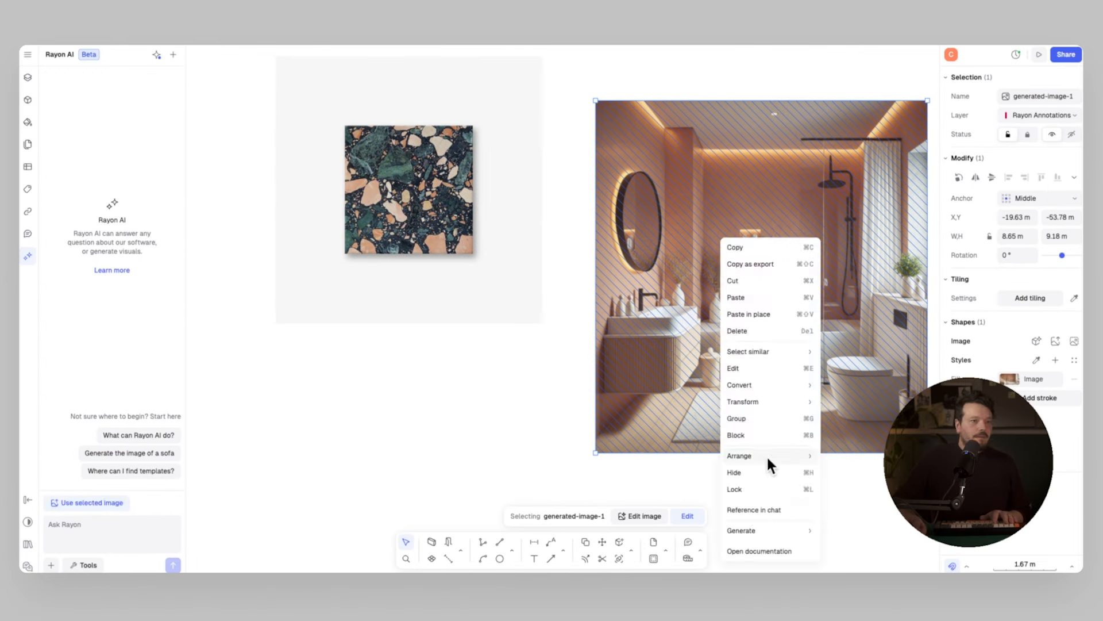
left_click(754, 509)
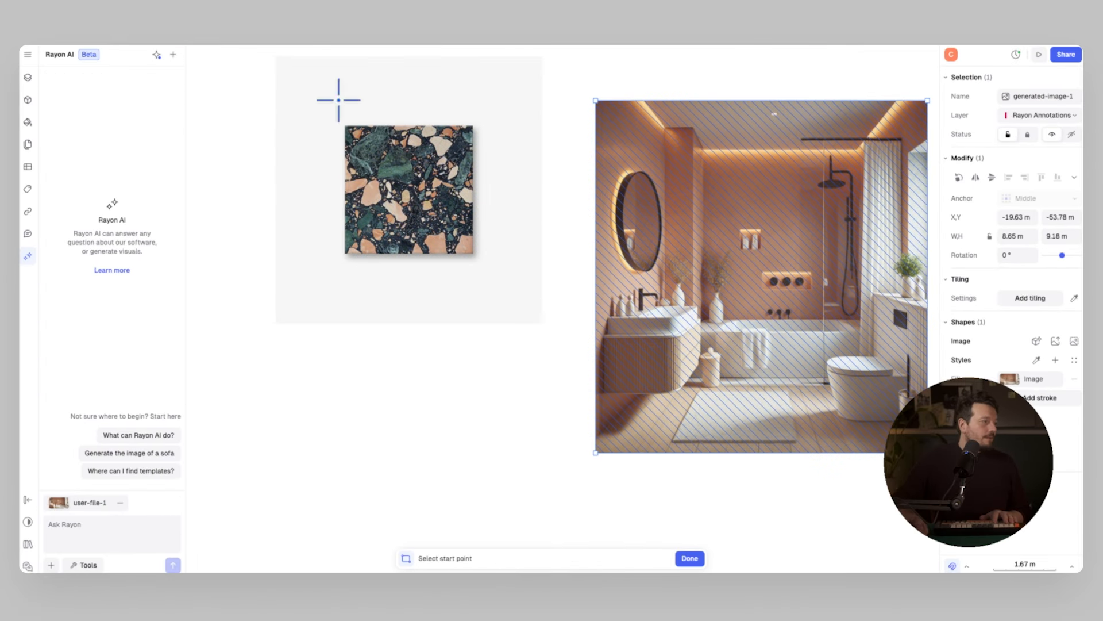
key("ctrl+v")
Step: Generate a new rendering with the prompt "MAKE THE FLOOR THIS GREEN TERRAZO" and move the resulting image beside the tile sample
type("MAKE THE FLOOR THIS GREEN TERRAZZO")
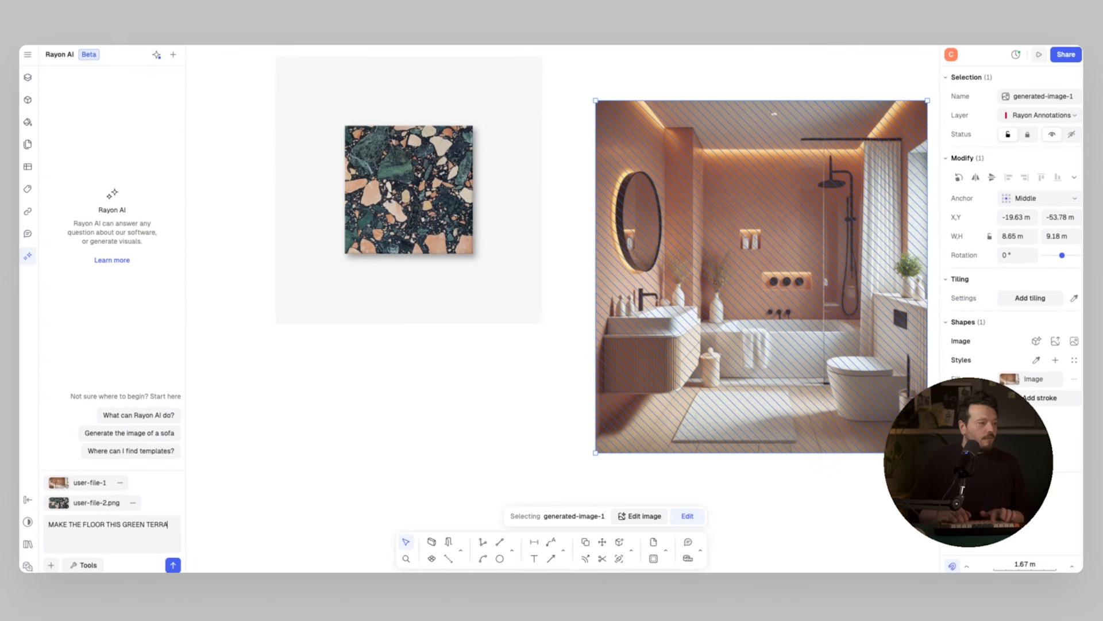
key("Return")
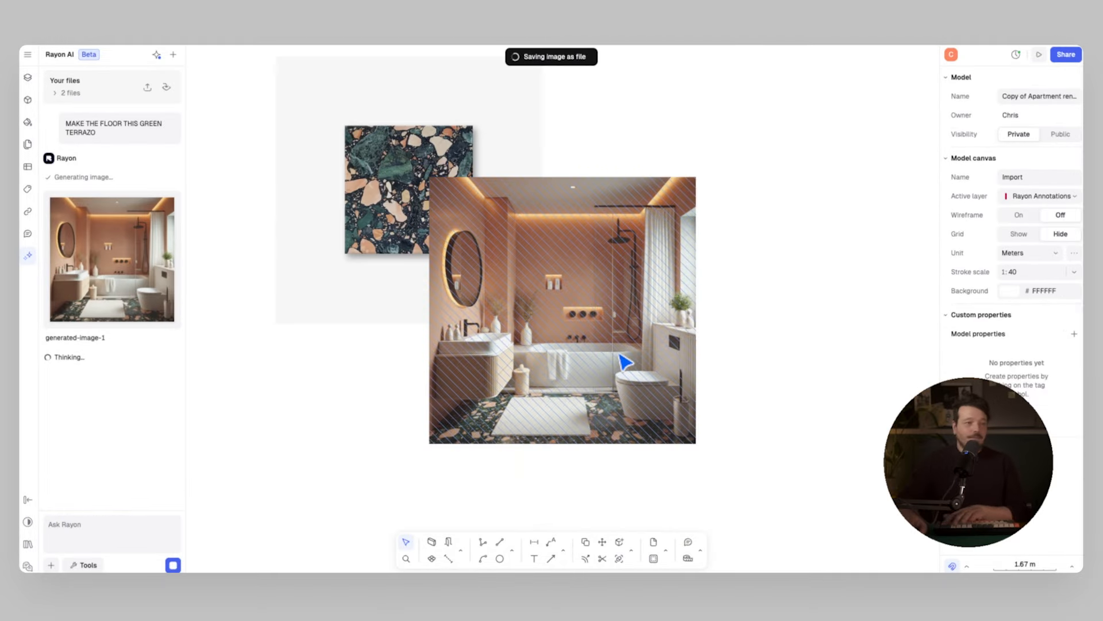
left_click_drag(582, 389, 744, 315)
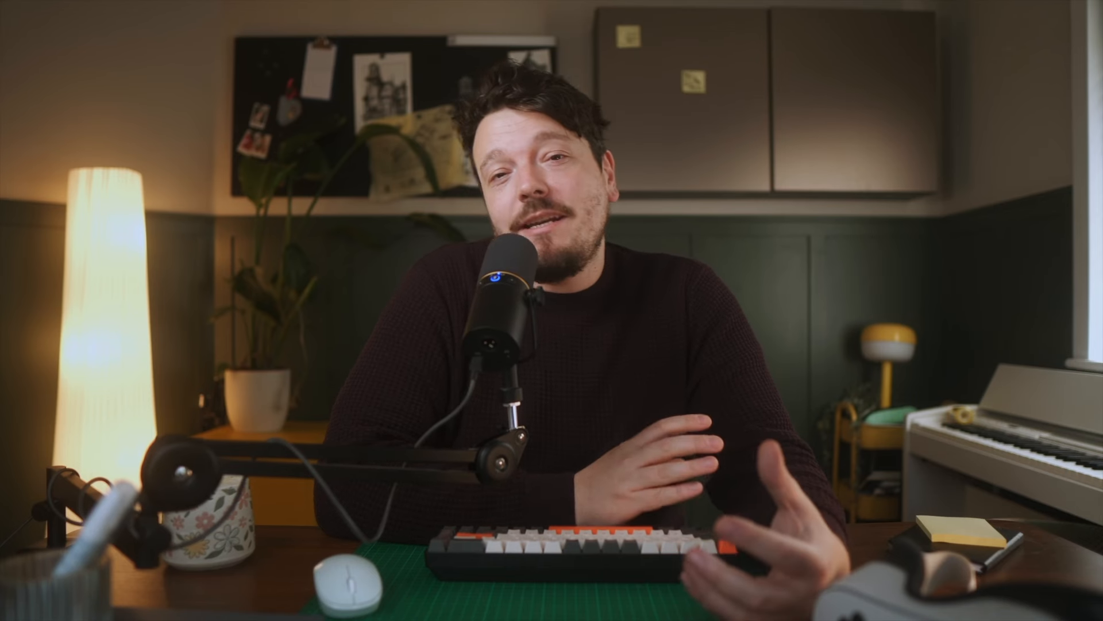